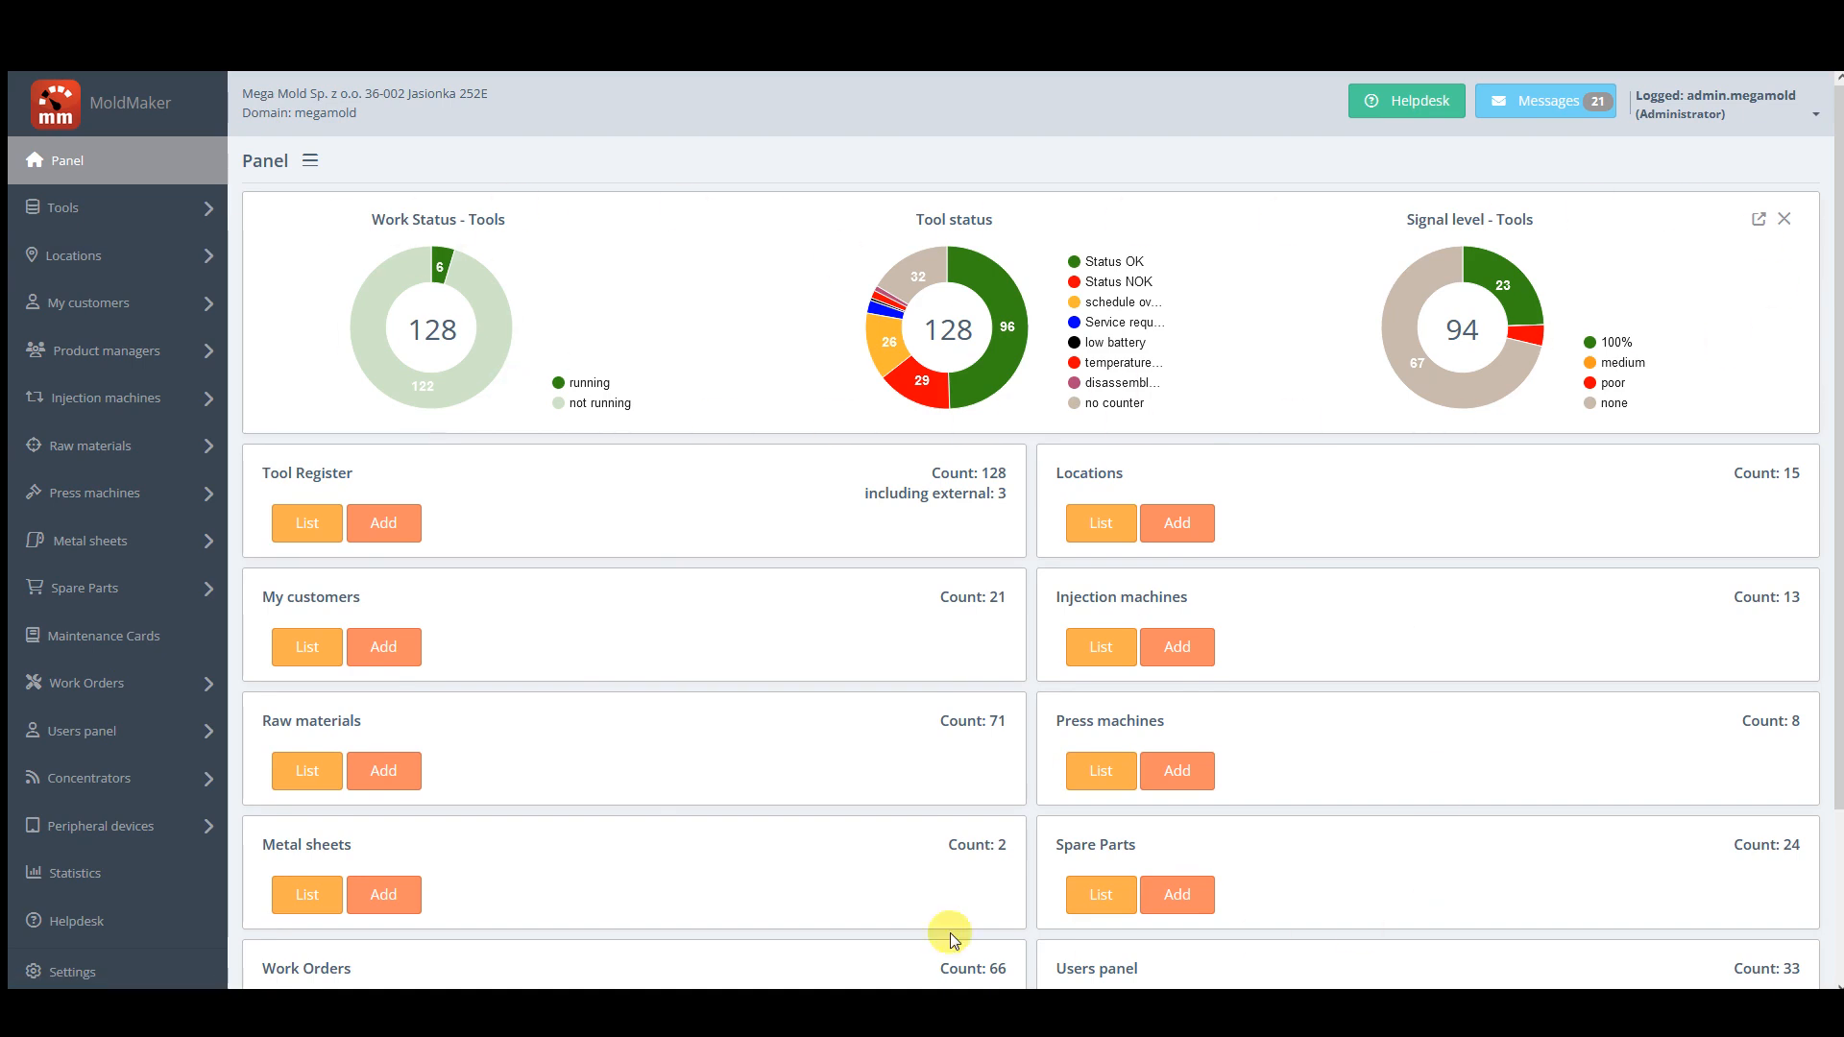
Step: Examine the dashboard sections and the tool work status, tool status and signal level charts
scroll(1138, 600, "down", 2)
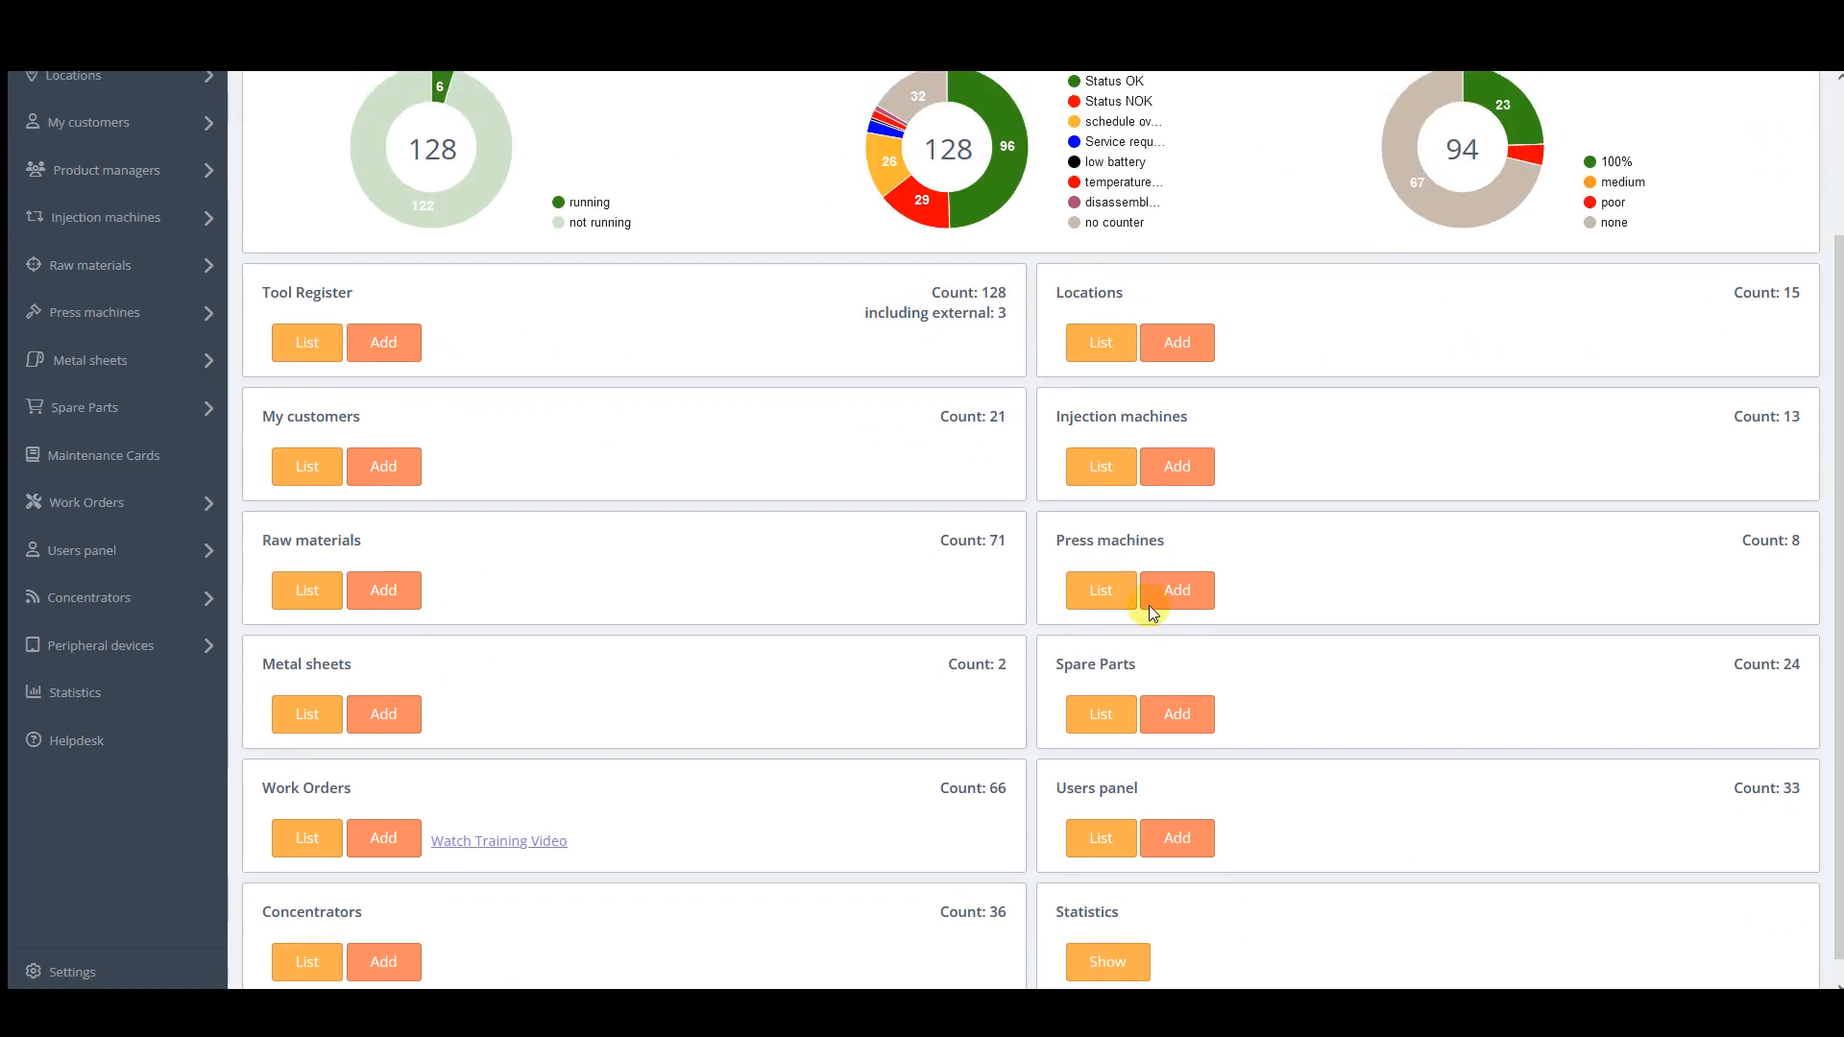
scroll(1149, 607, "up", 2)
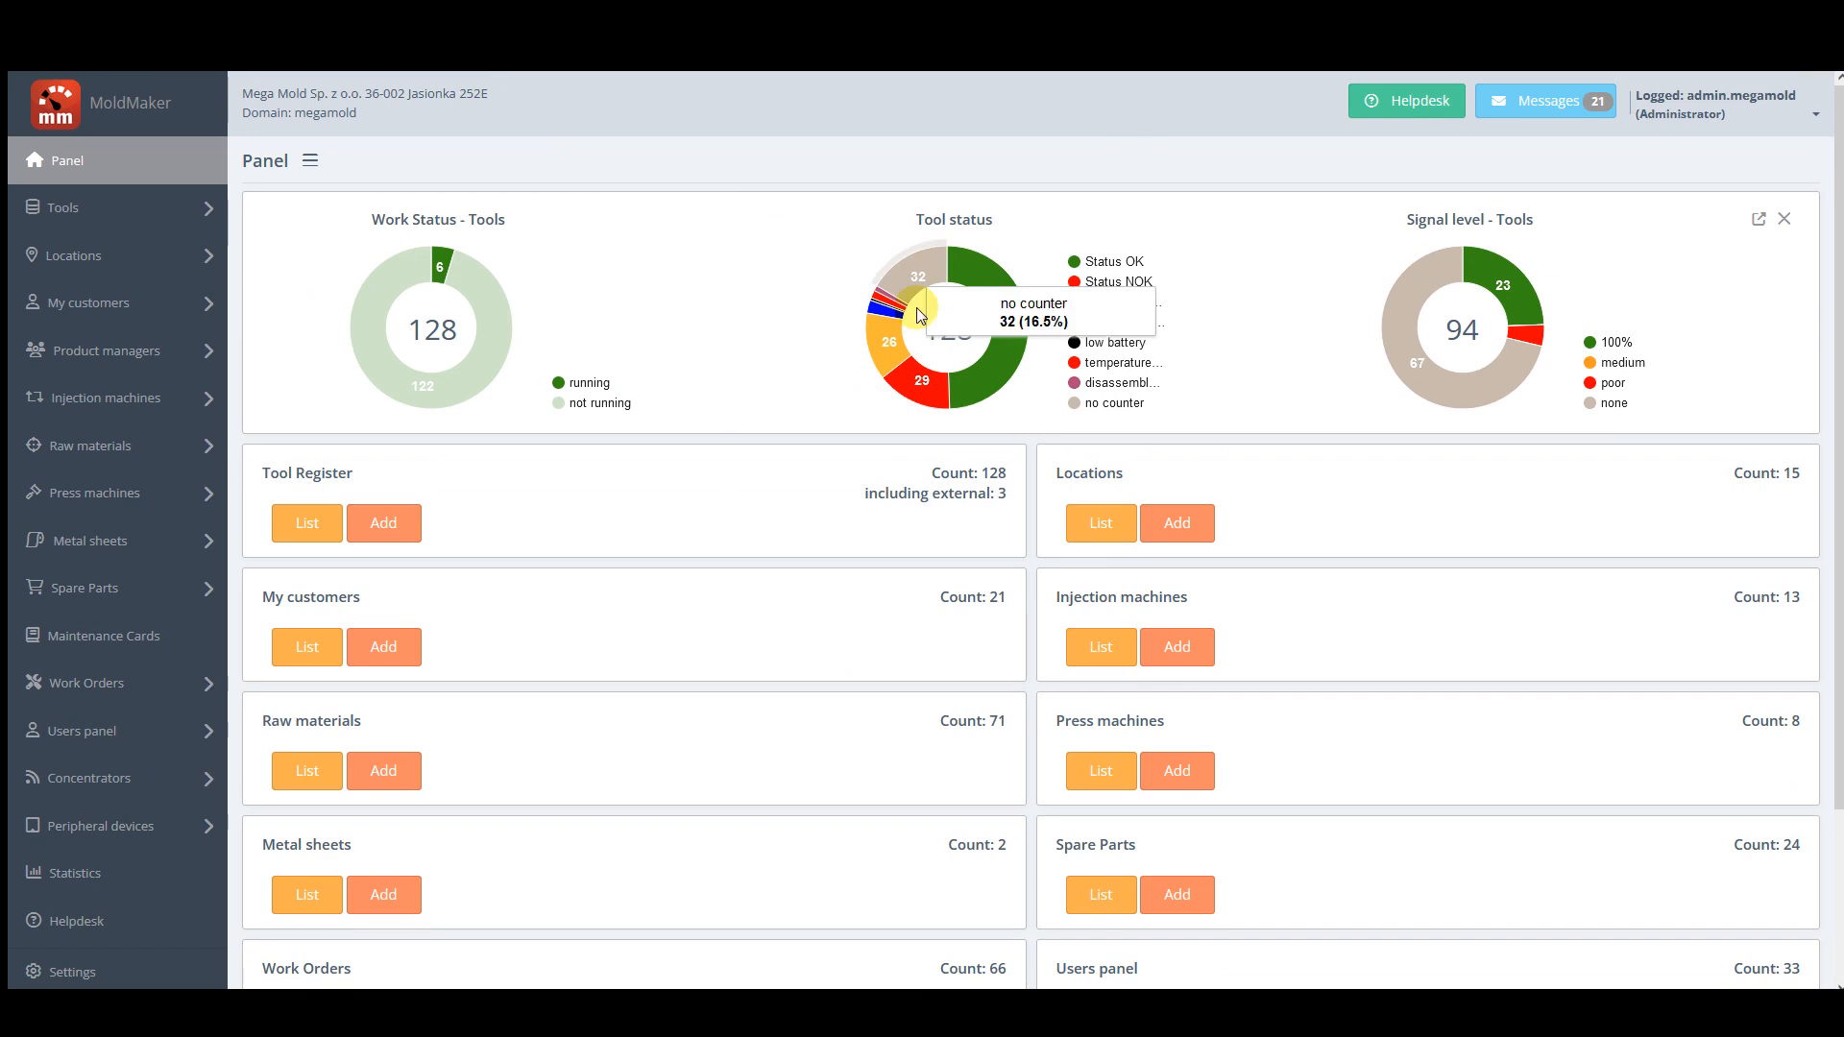
mouse_move(444, 268)
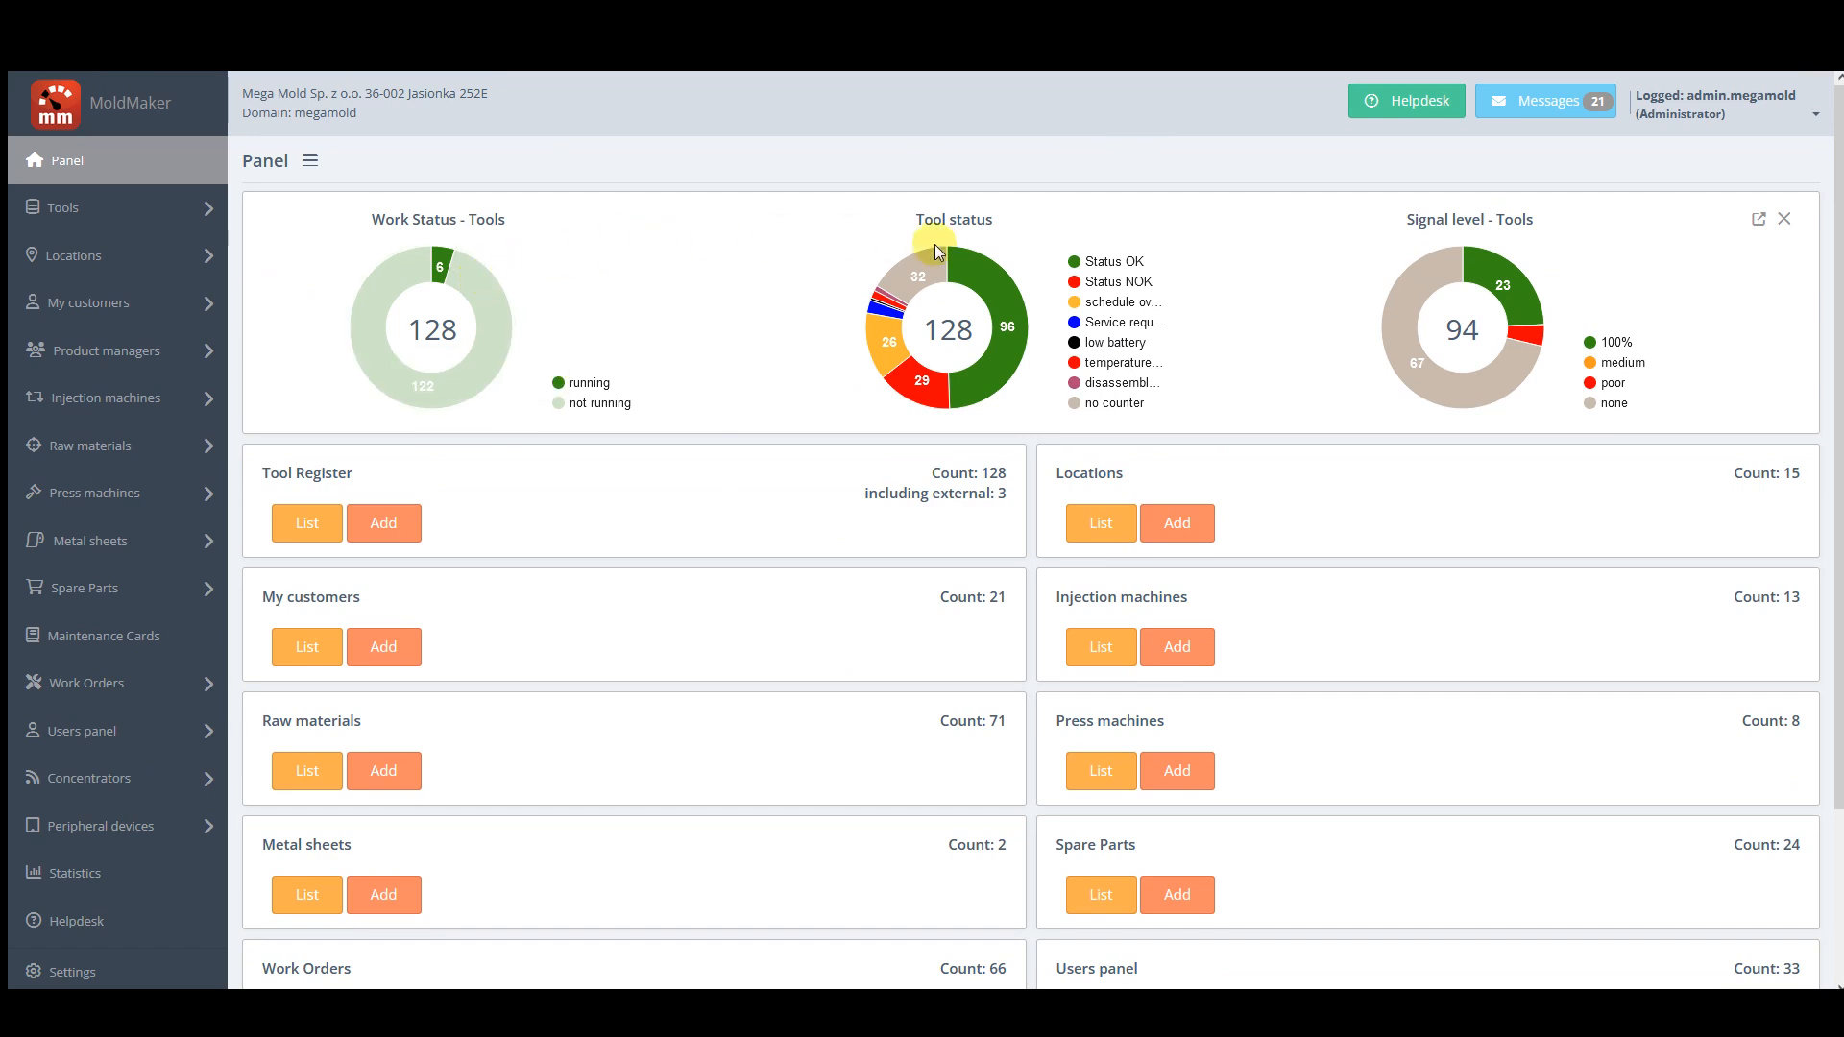
mouse_move(994, 283)
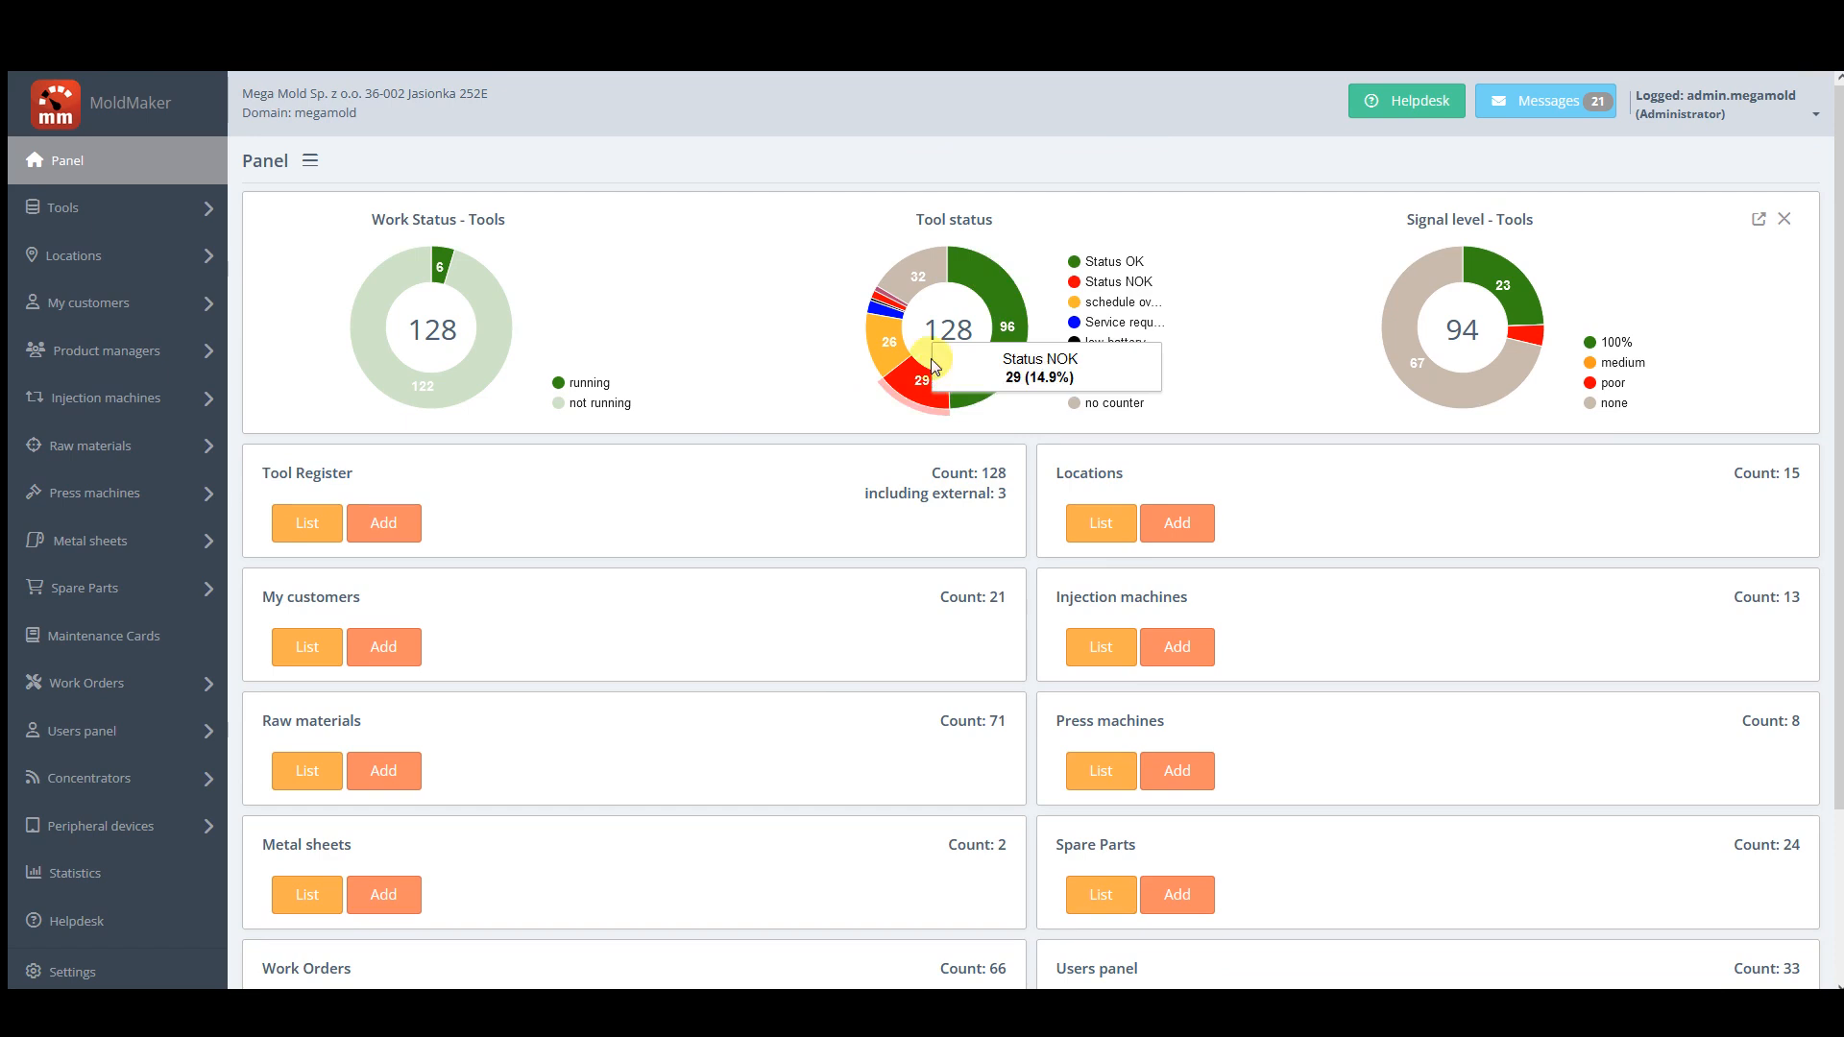
mouse_move(1514, 327)
mouse_move(1517, 379)
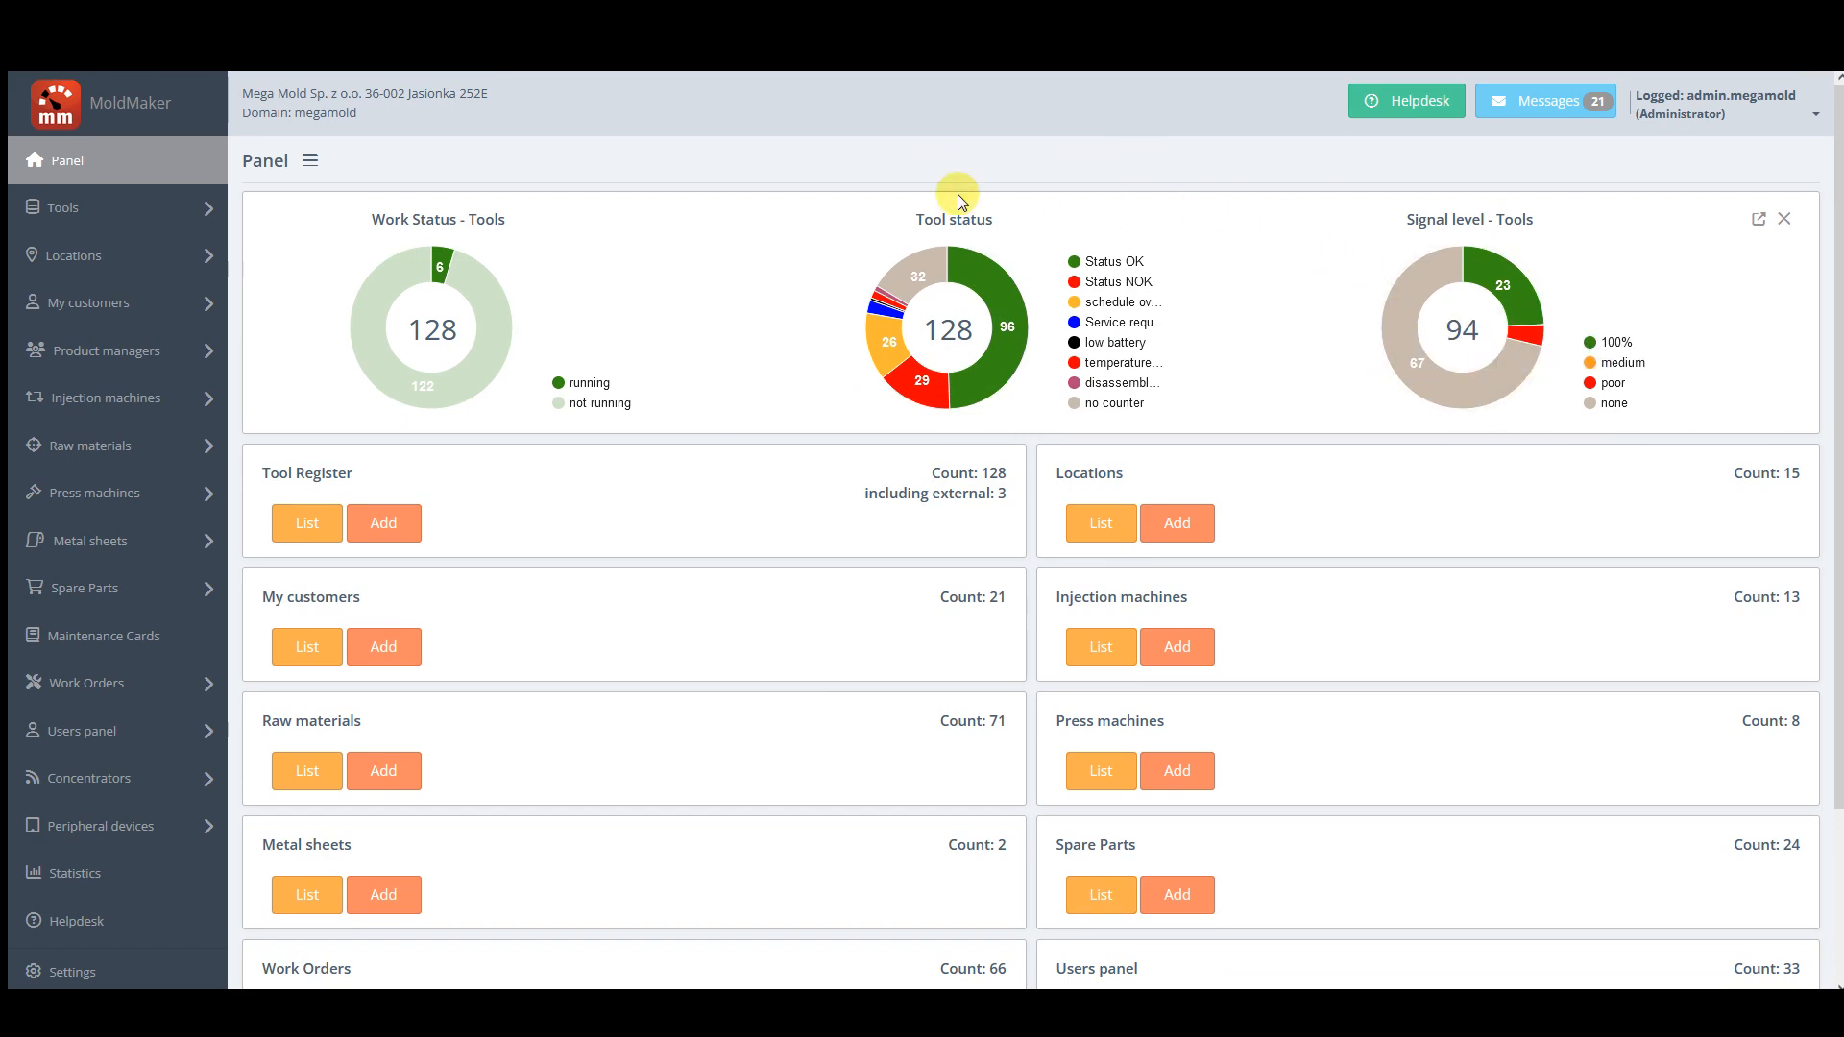
Step: Add the Injection molding machine status and Recent activities sections to the dashboard panel and save the section visibility
left_click(311, 163)
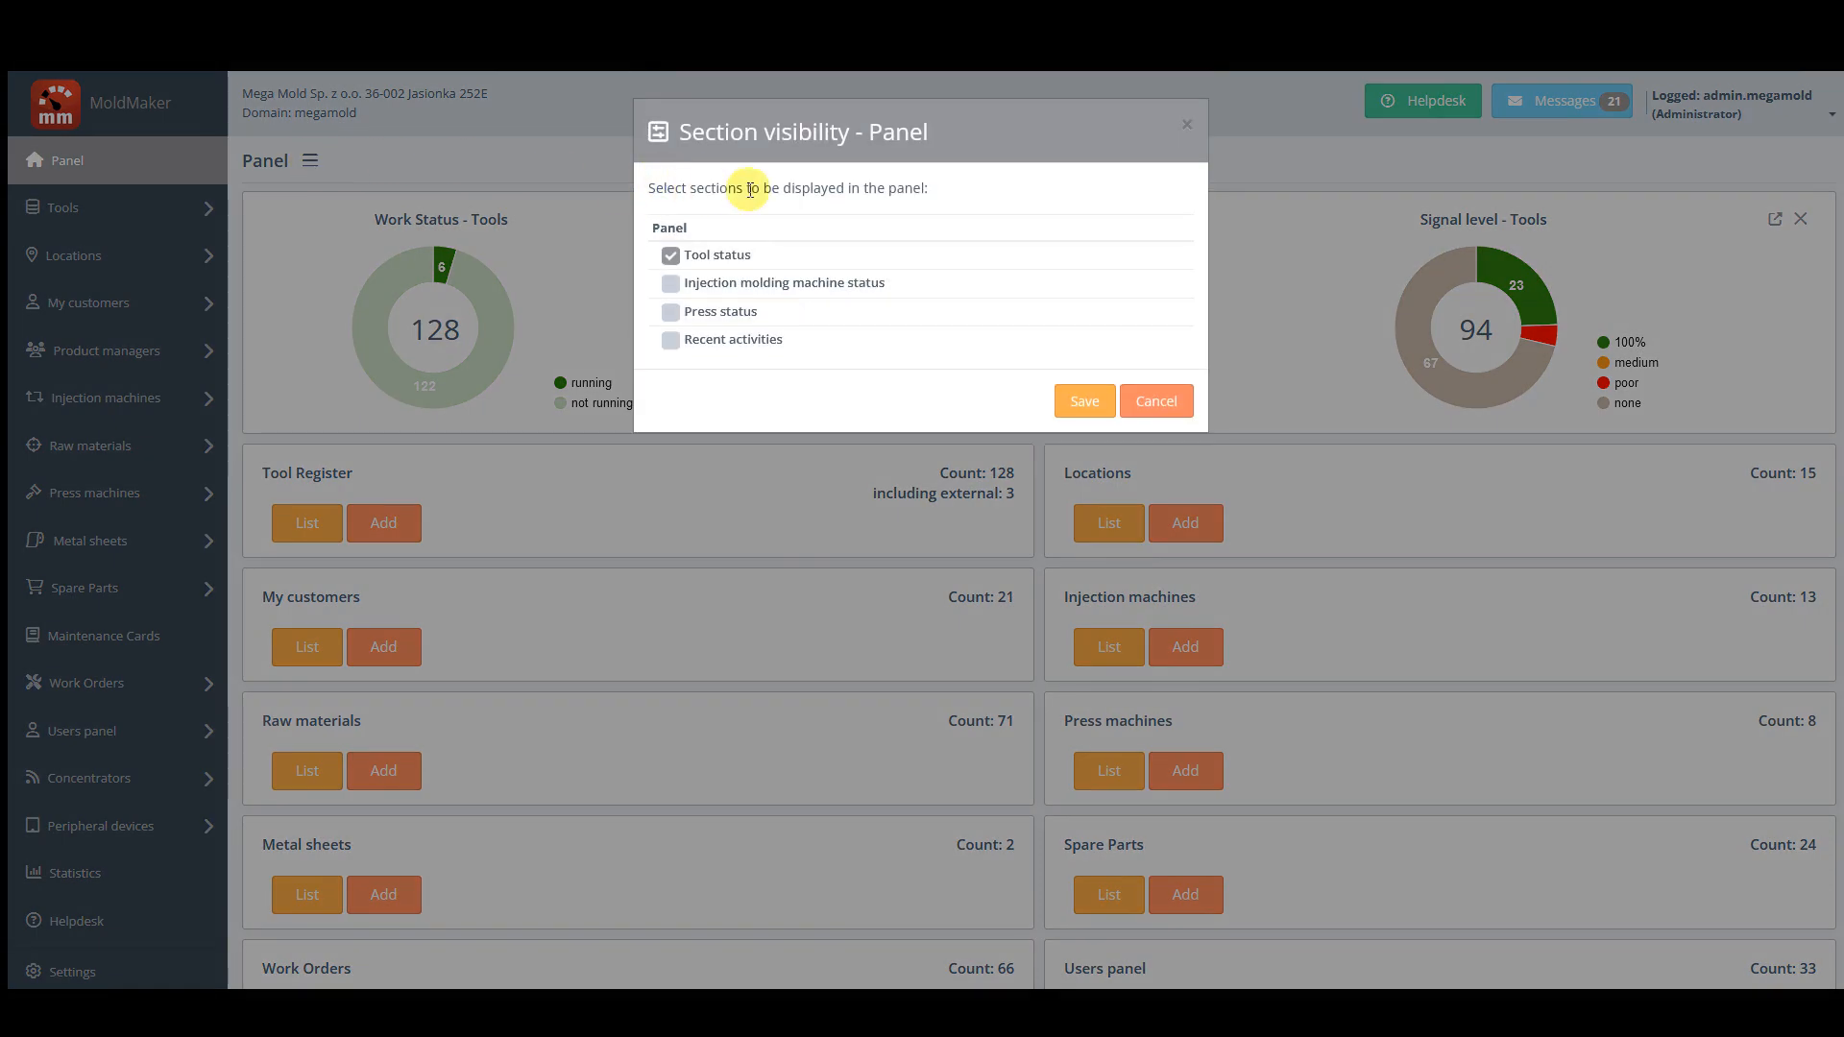
left_click(671, 284)
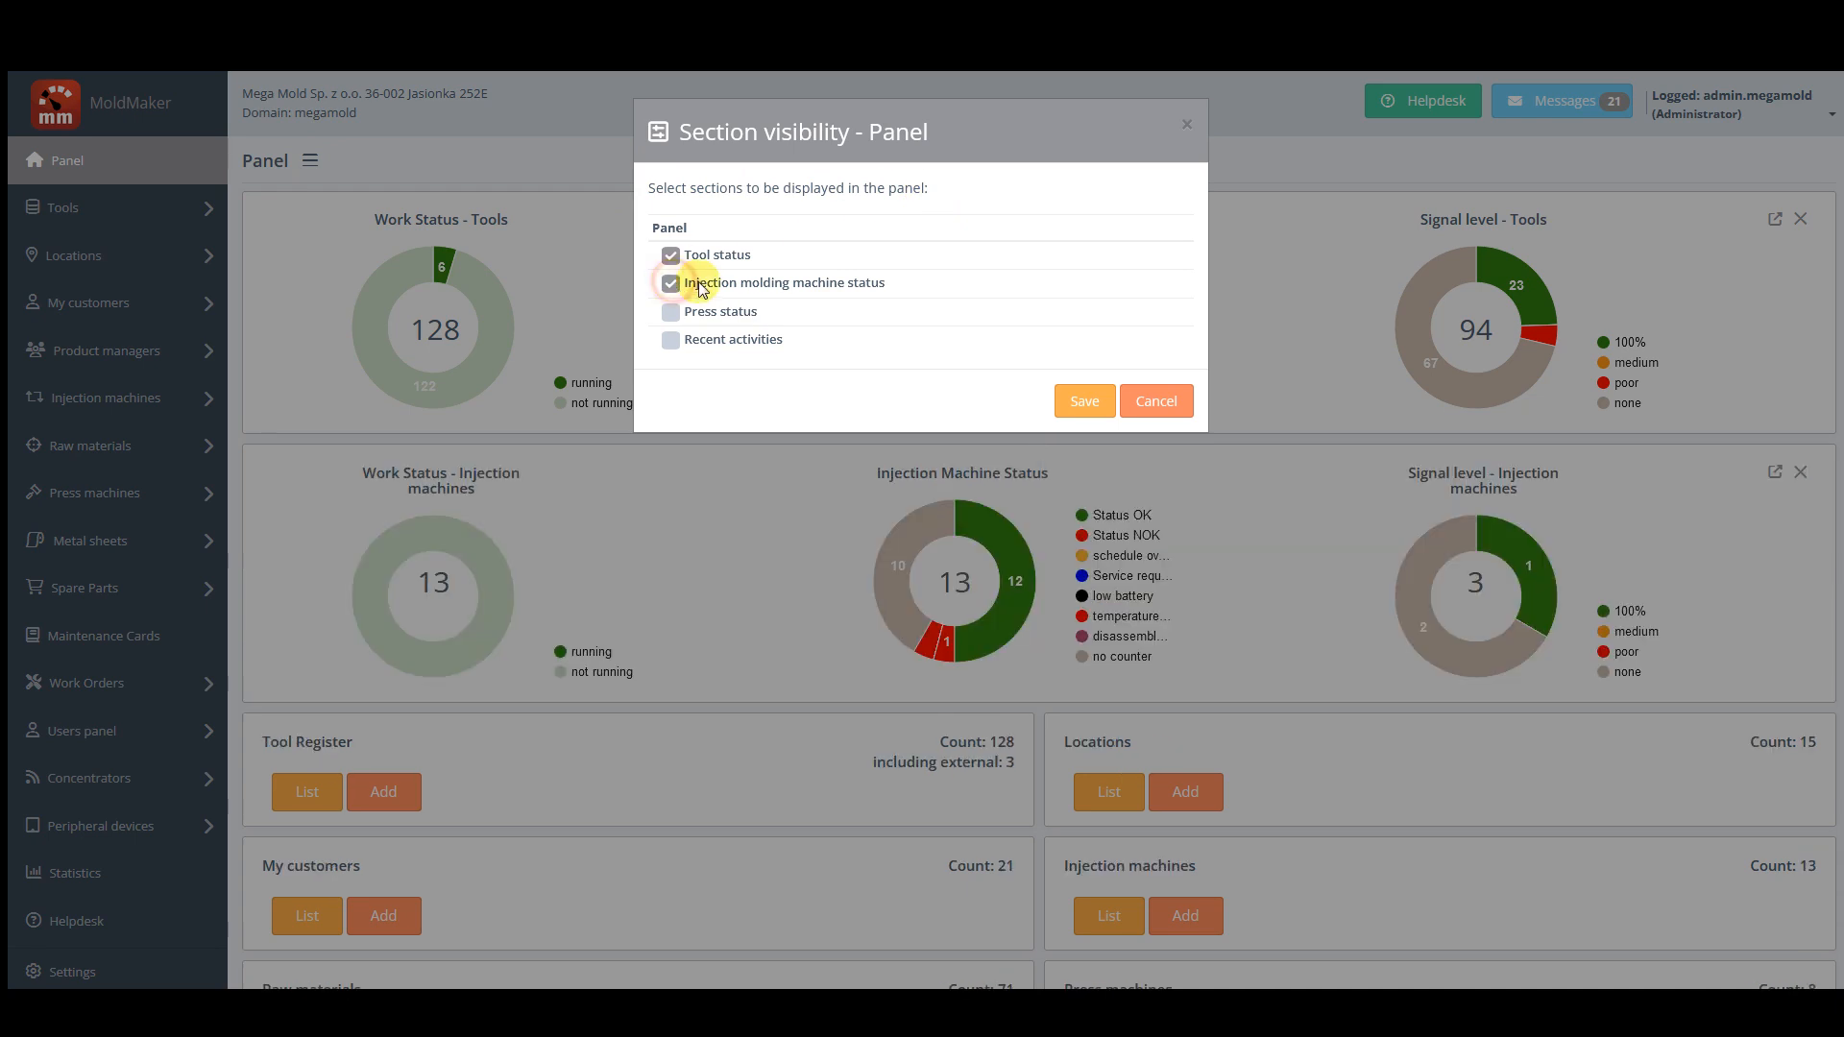
left_click(672, 341)
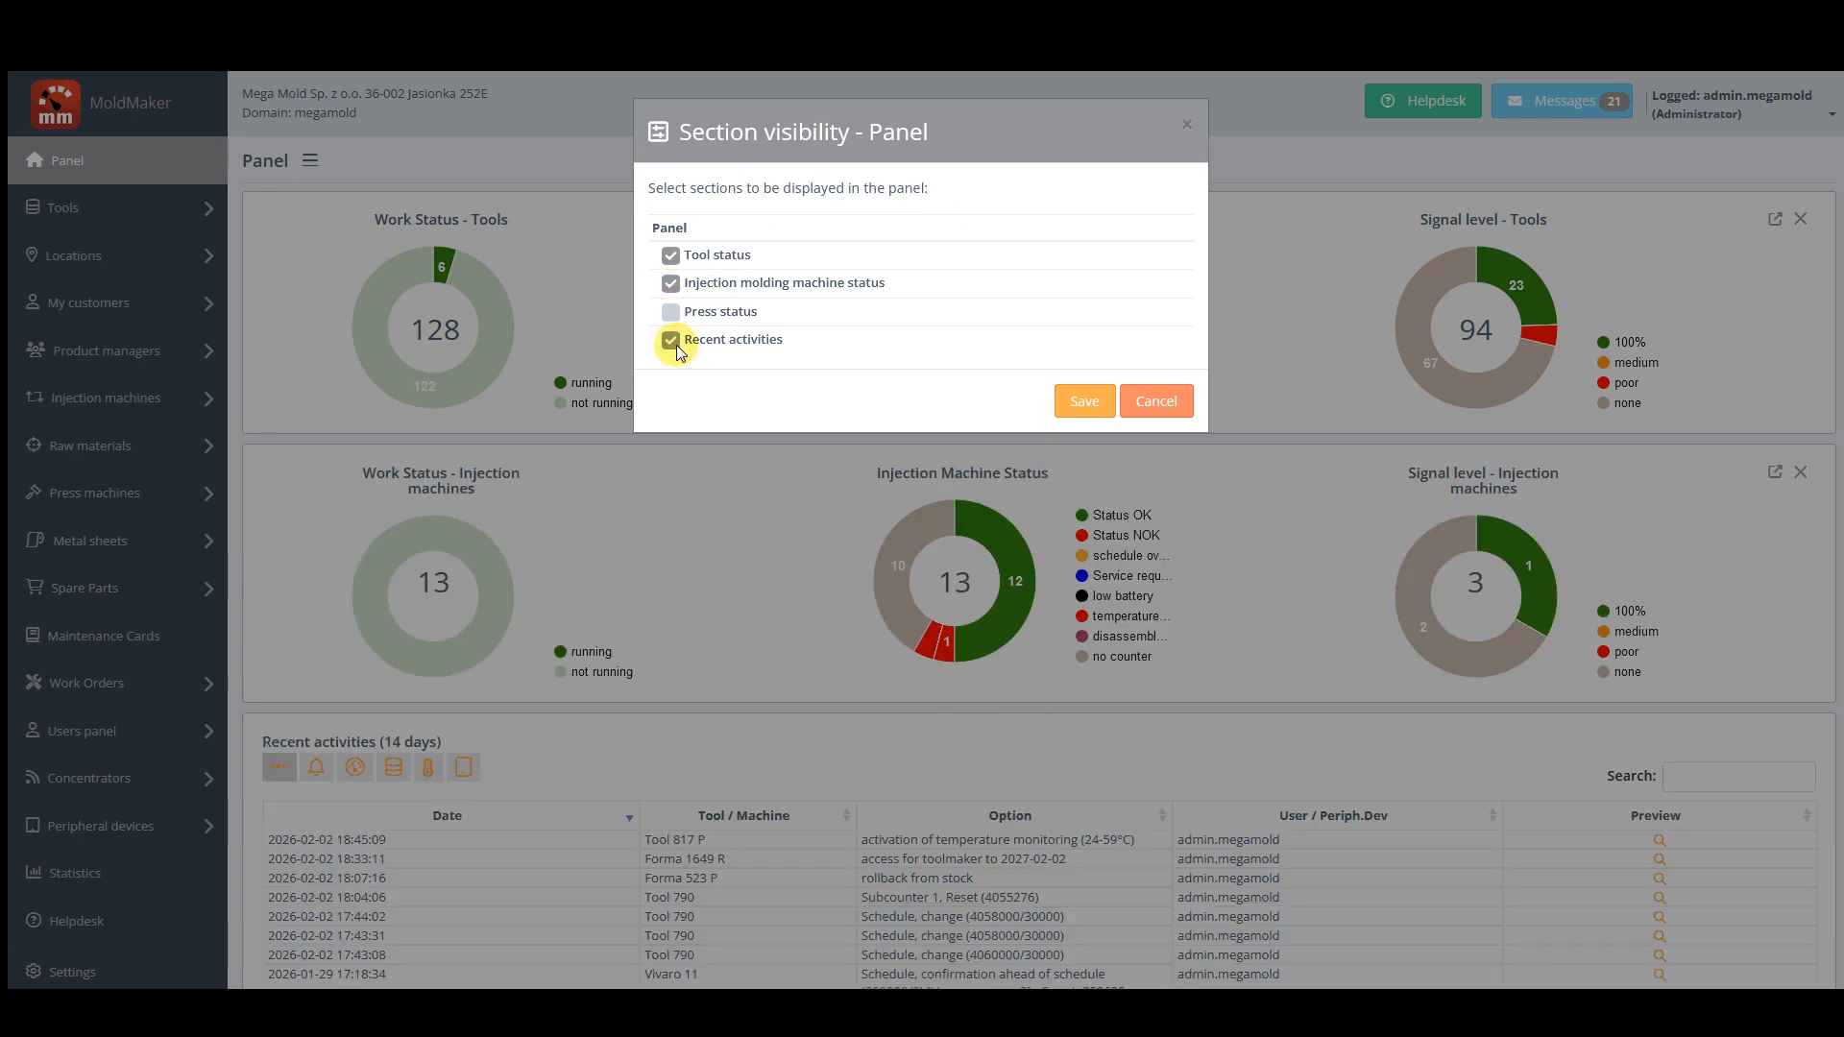
left_click(1098, 413)
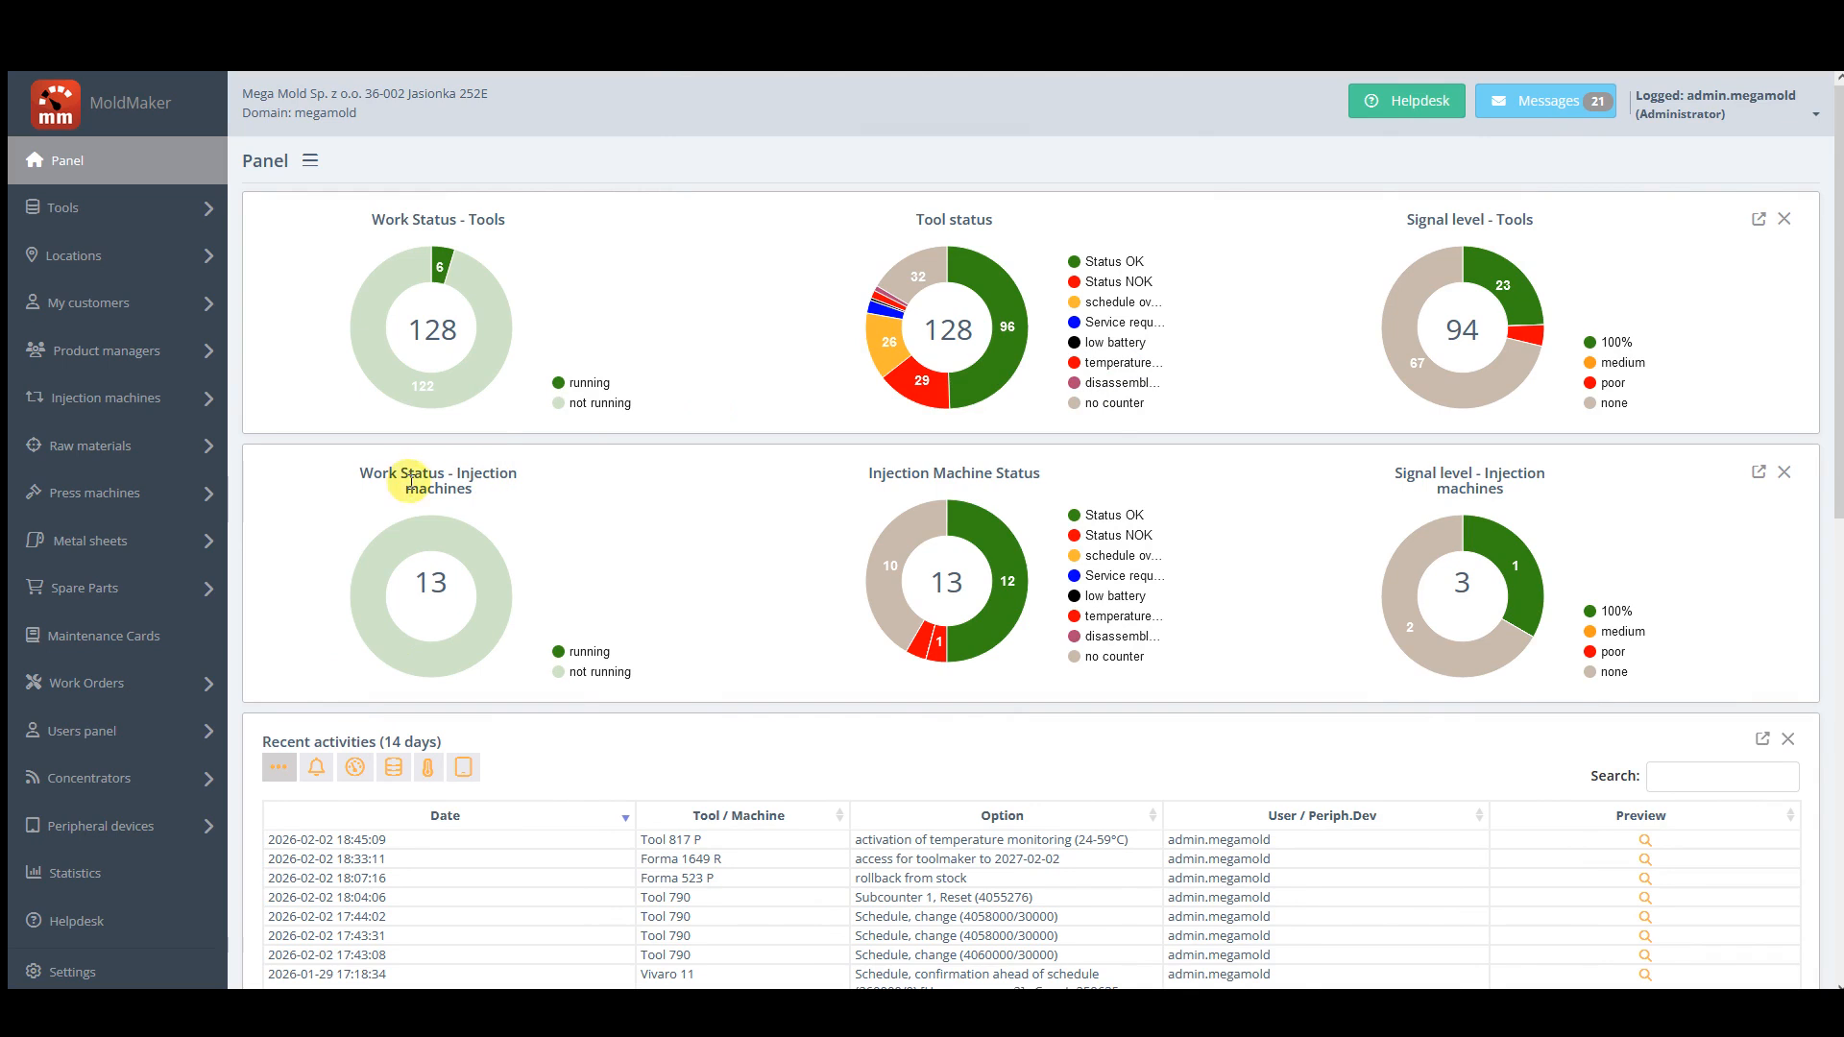
Step: Review the injection machine charts, the tool status segments and the recent activities table on the dashboard
left_click_drag(397, 473, 482, 474)
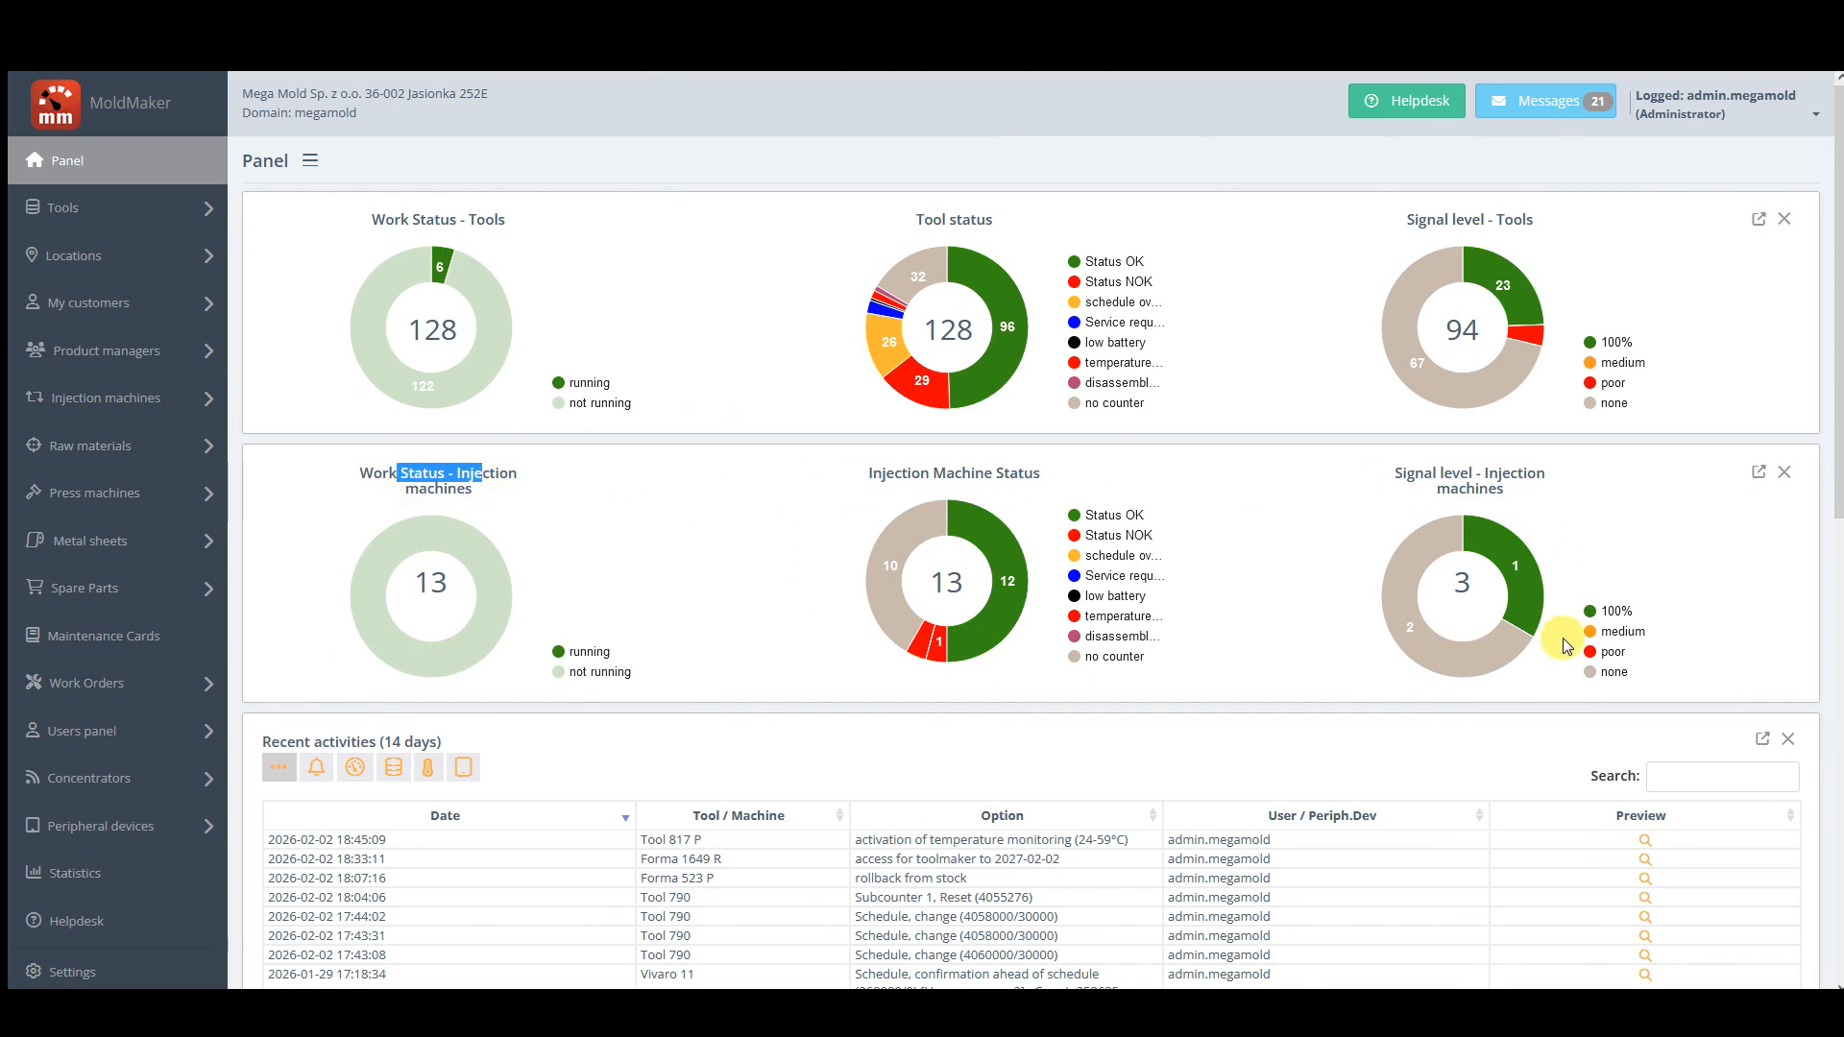
mouse_move(1522, 645)
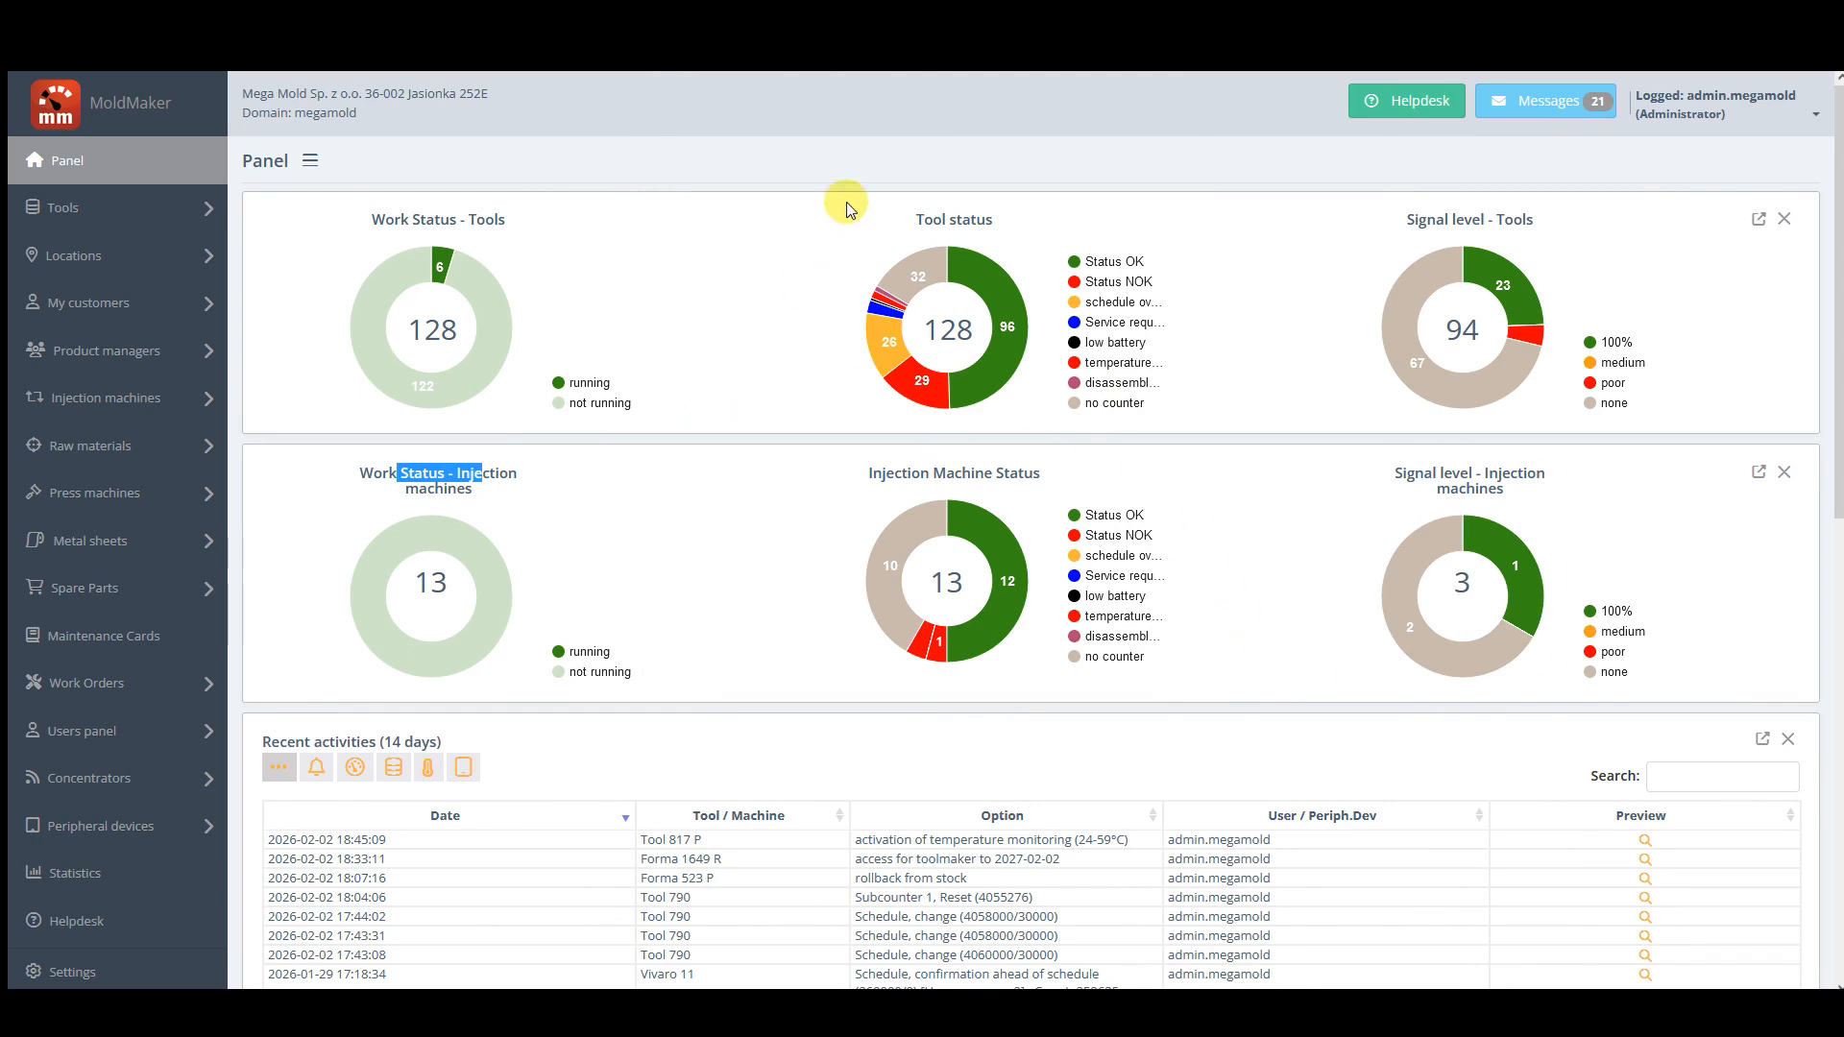
mouse_move(923, 382)
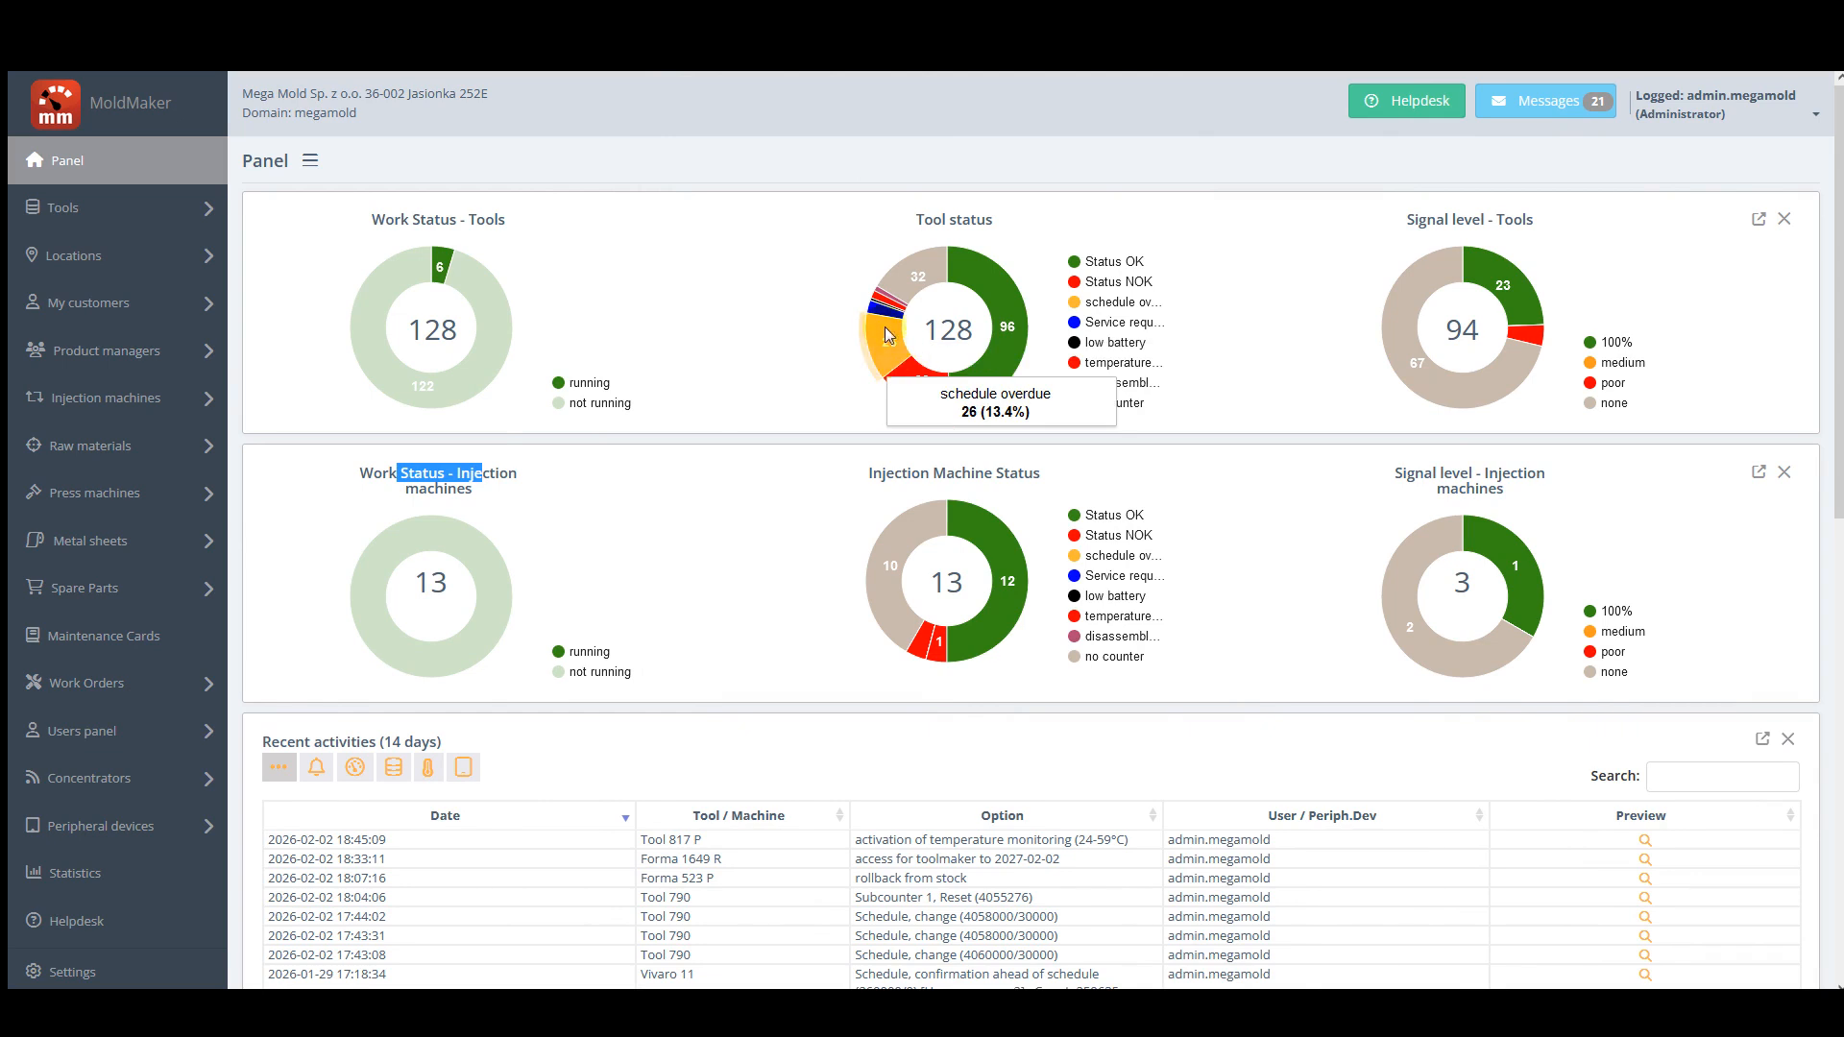
mouse_move(886, 319)
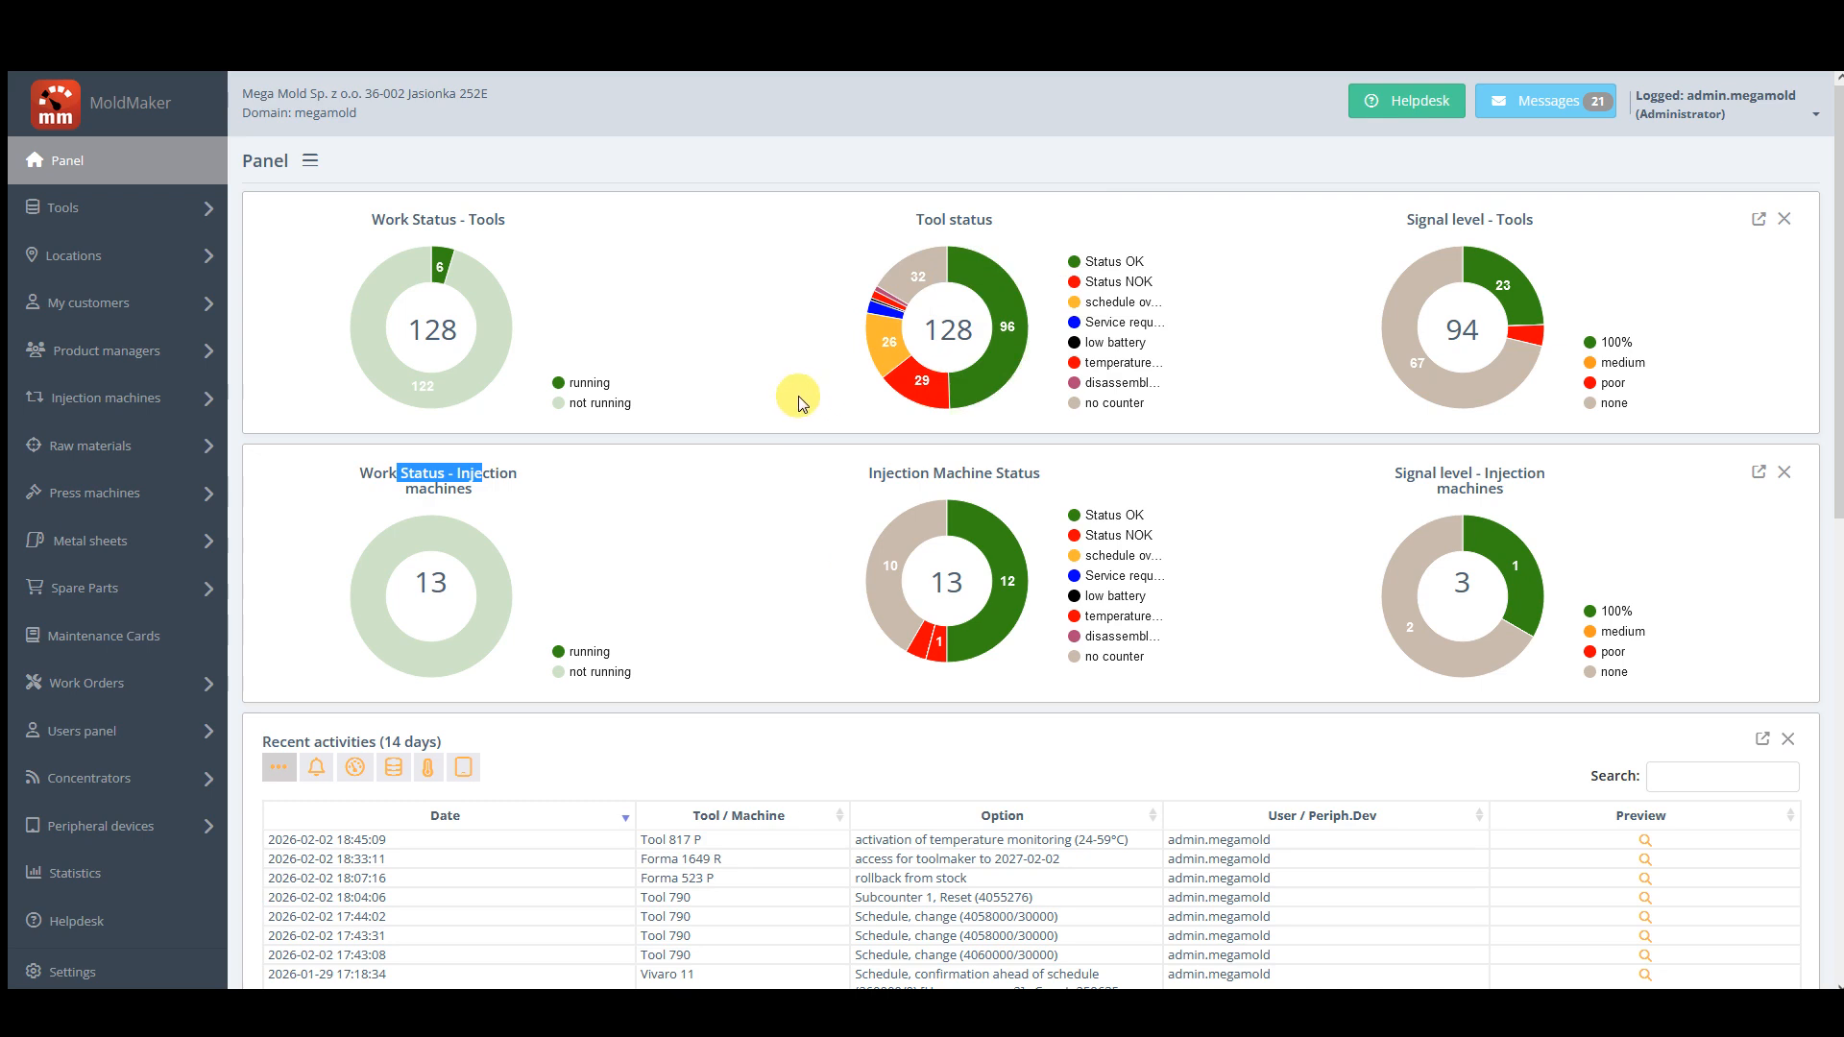
scroll(740, 451, "down", 4)
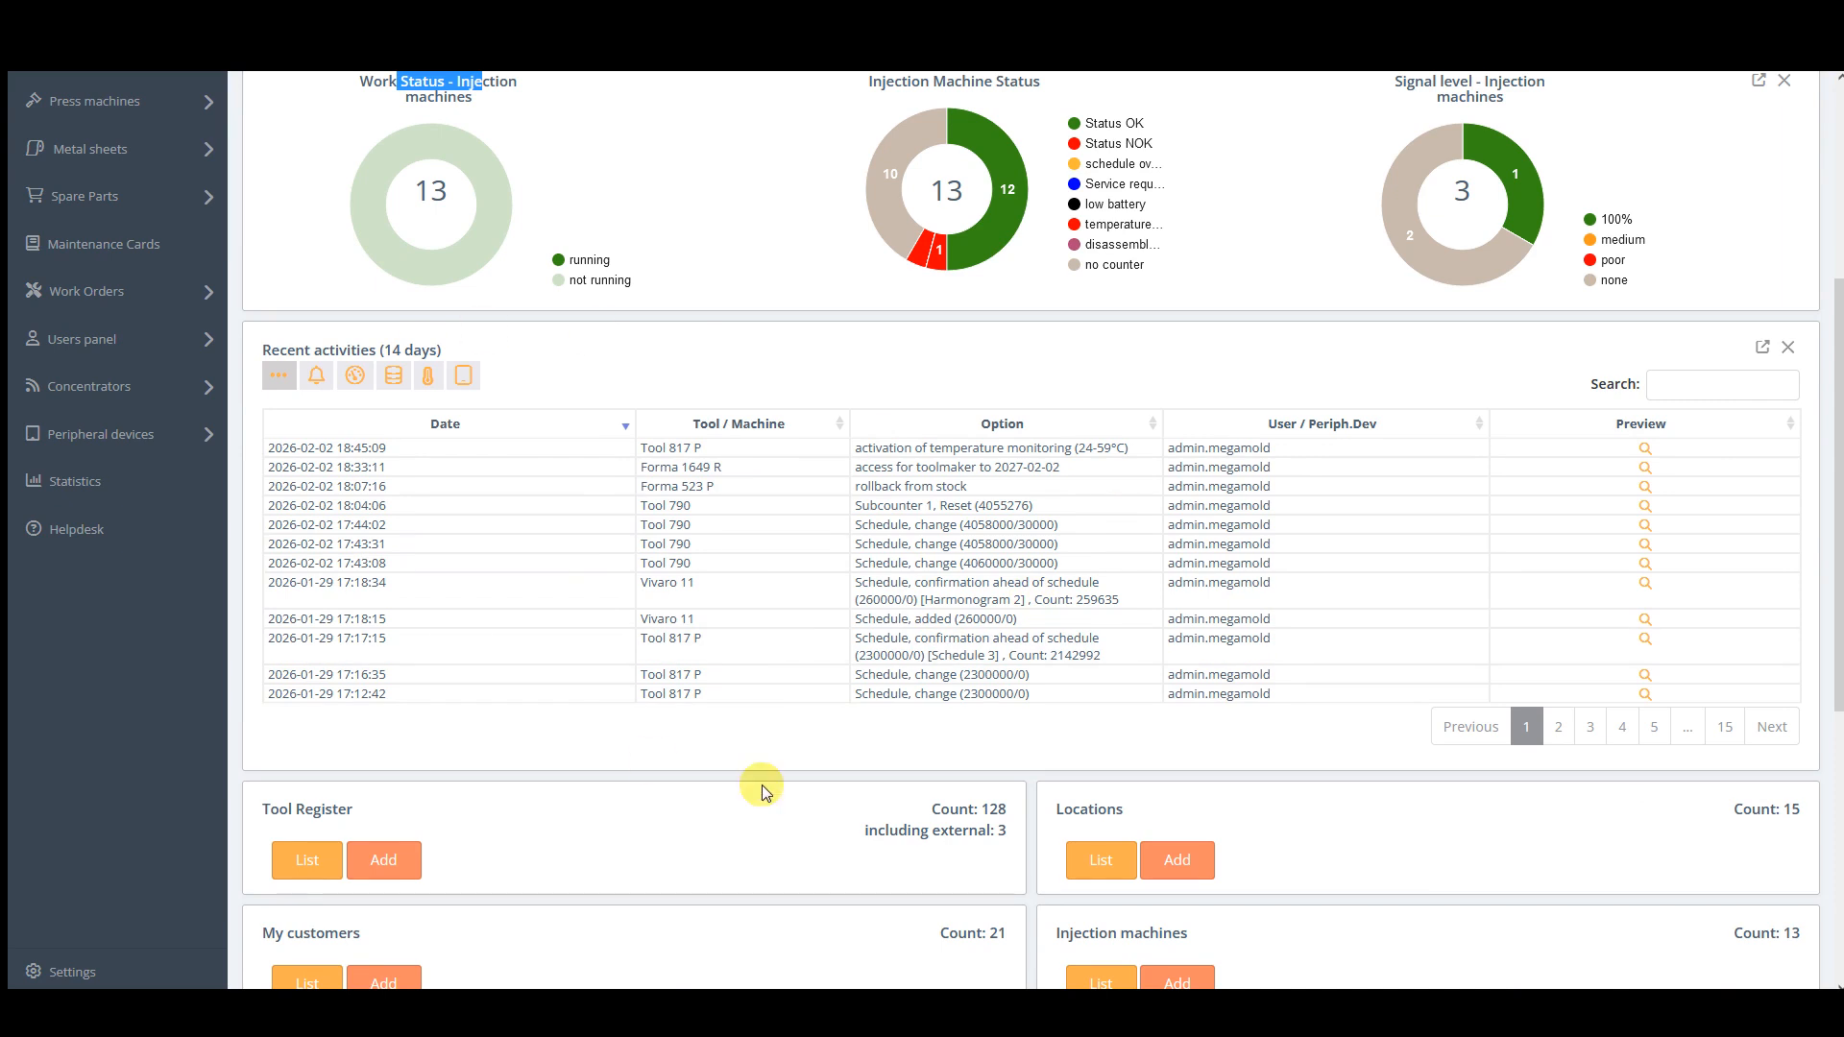
scroll(967, 459, "down", 2)
scroll(970, 465, "down", 1)
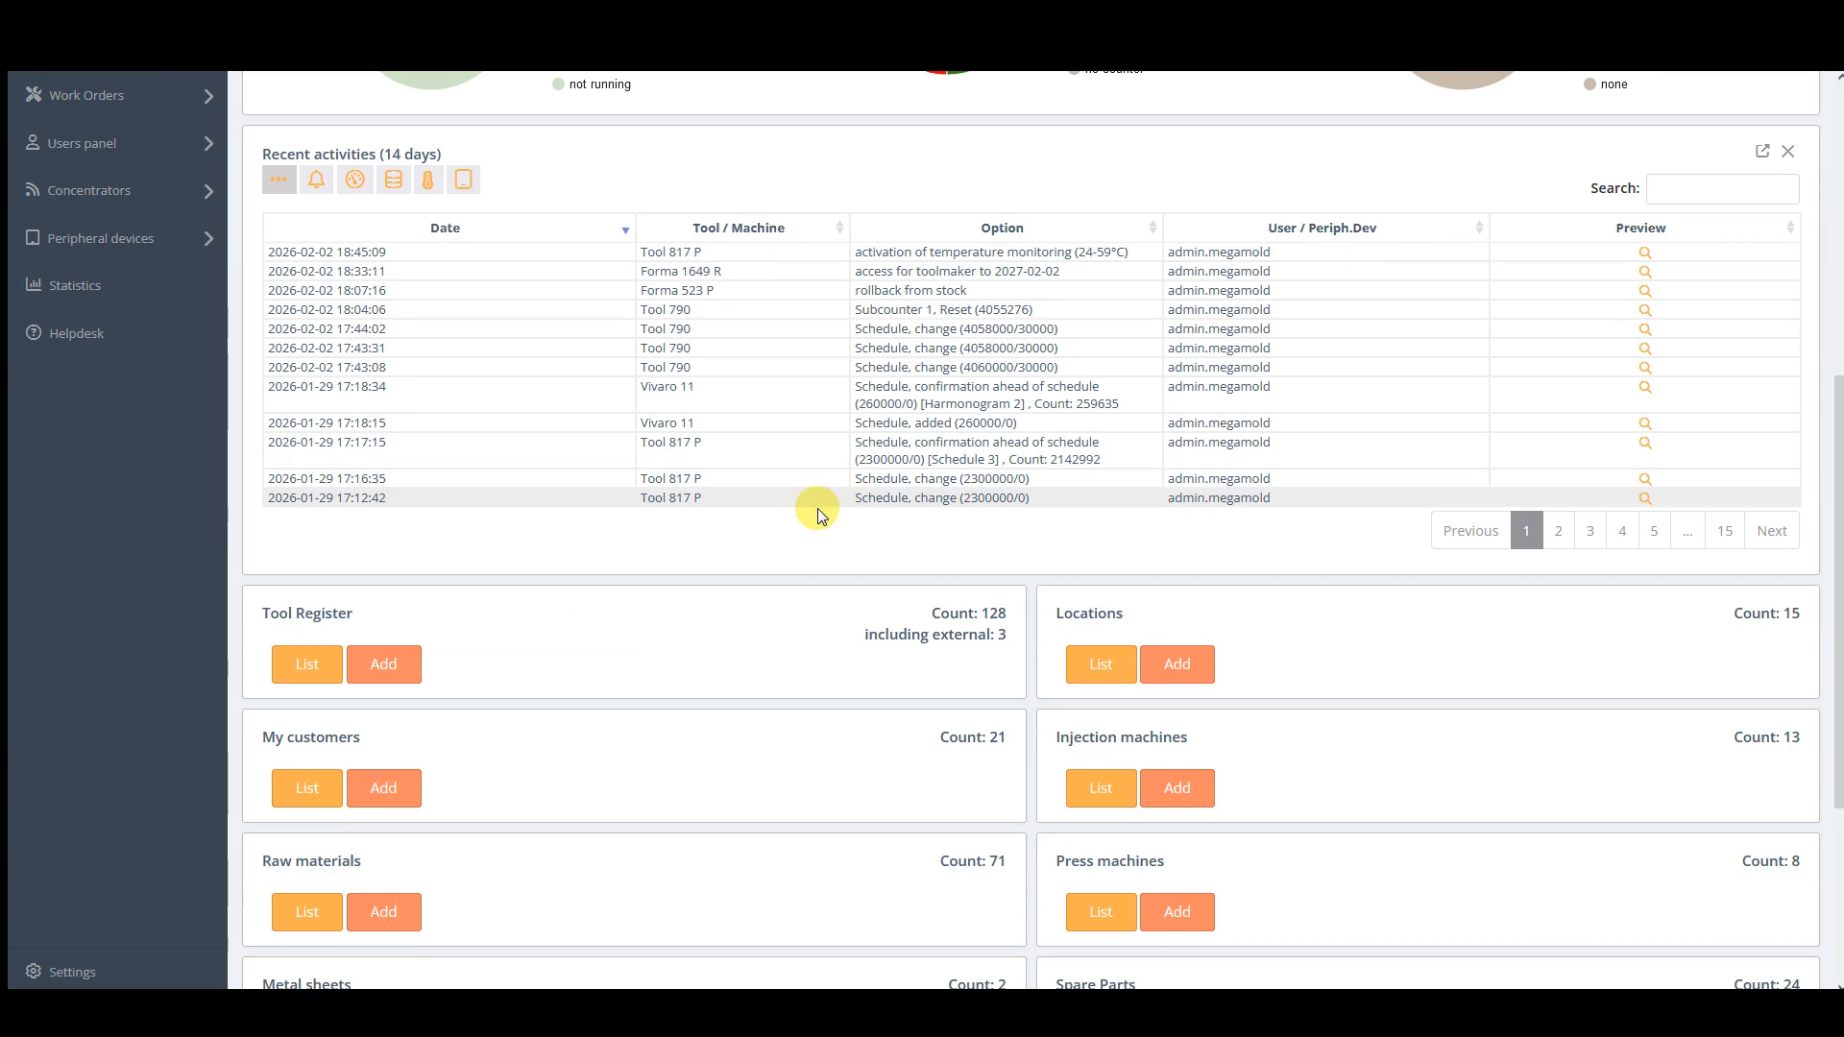
scroll(815, 516, "up", 2)
scroll(809, 516, "down", 3)
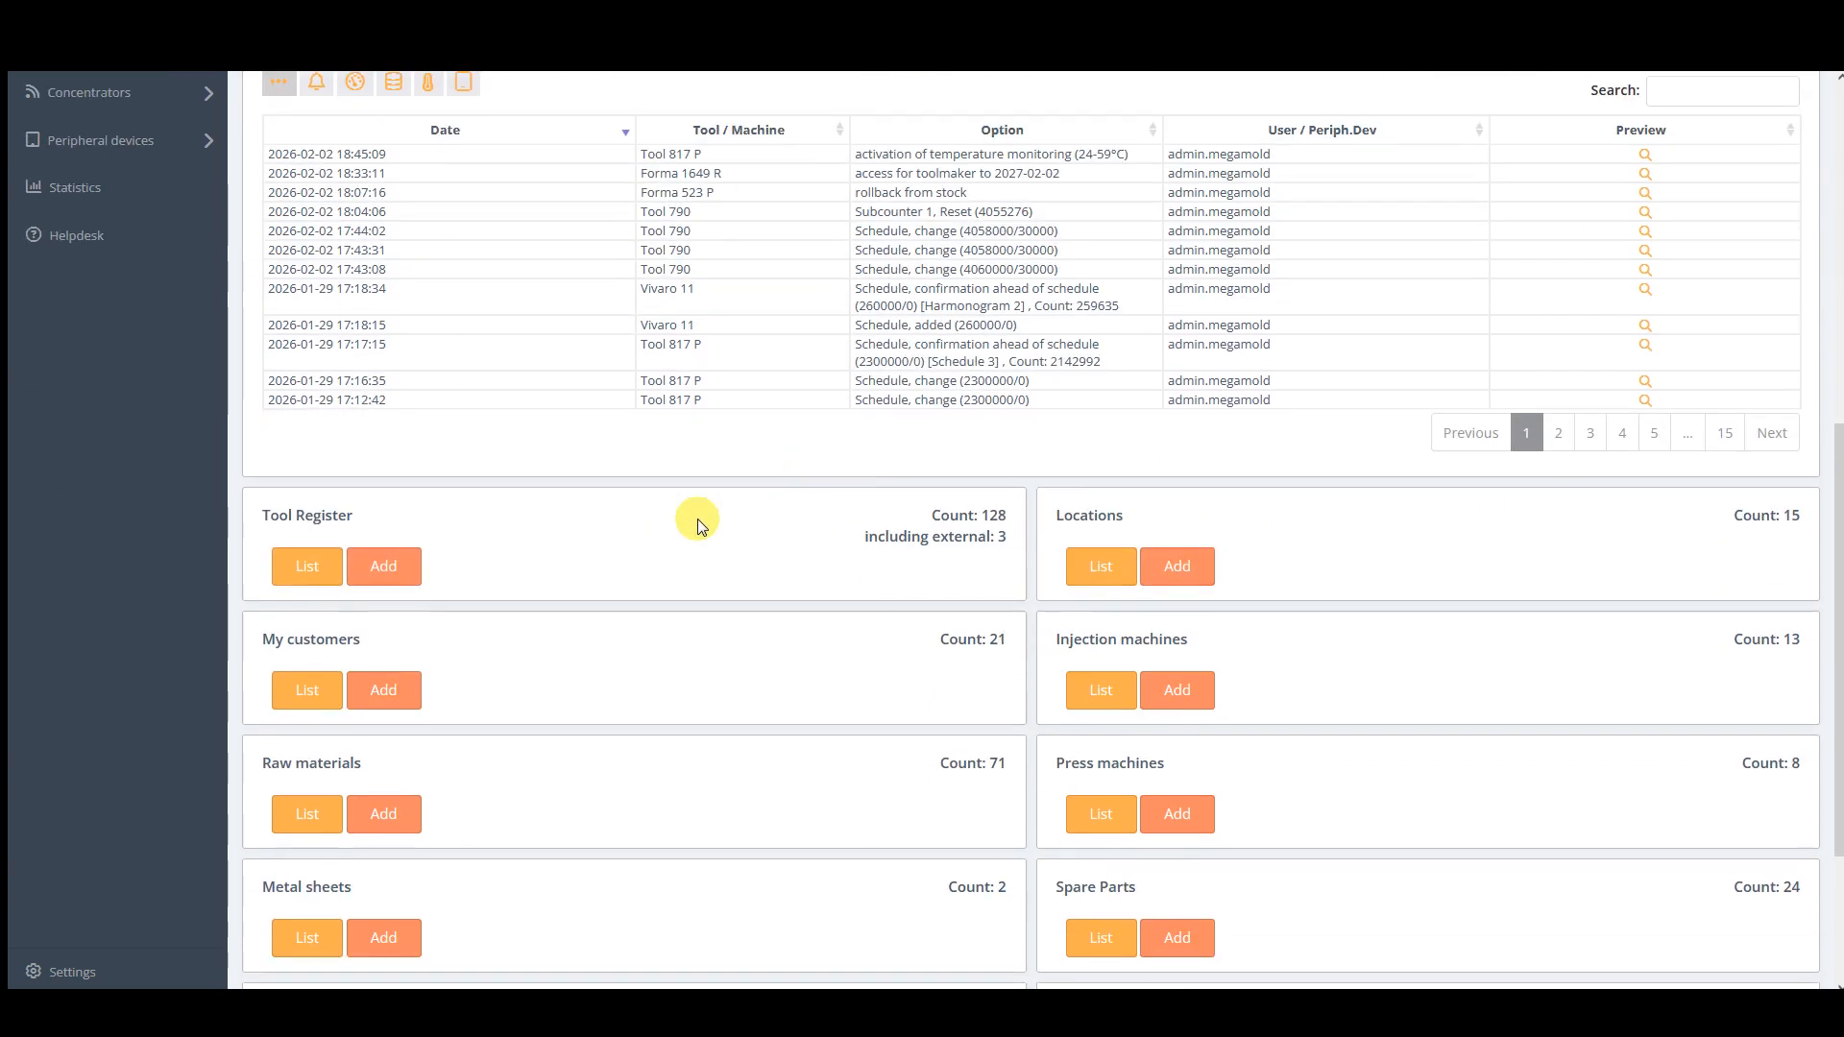
Step: Open the tool register list and look through its calendar and schedule views
left_click(304, 573)
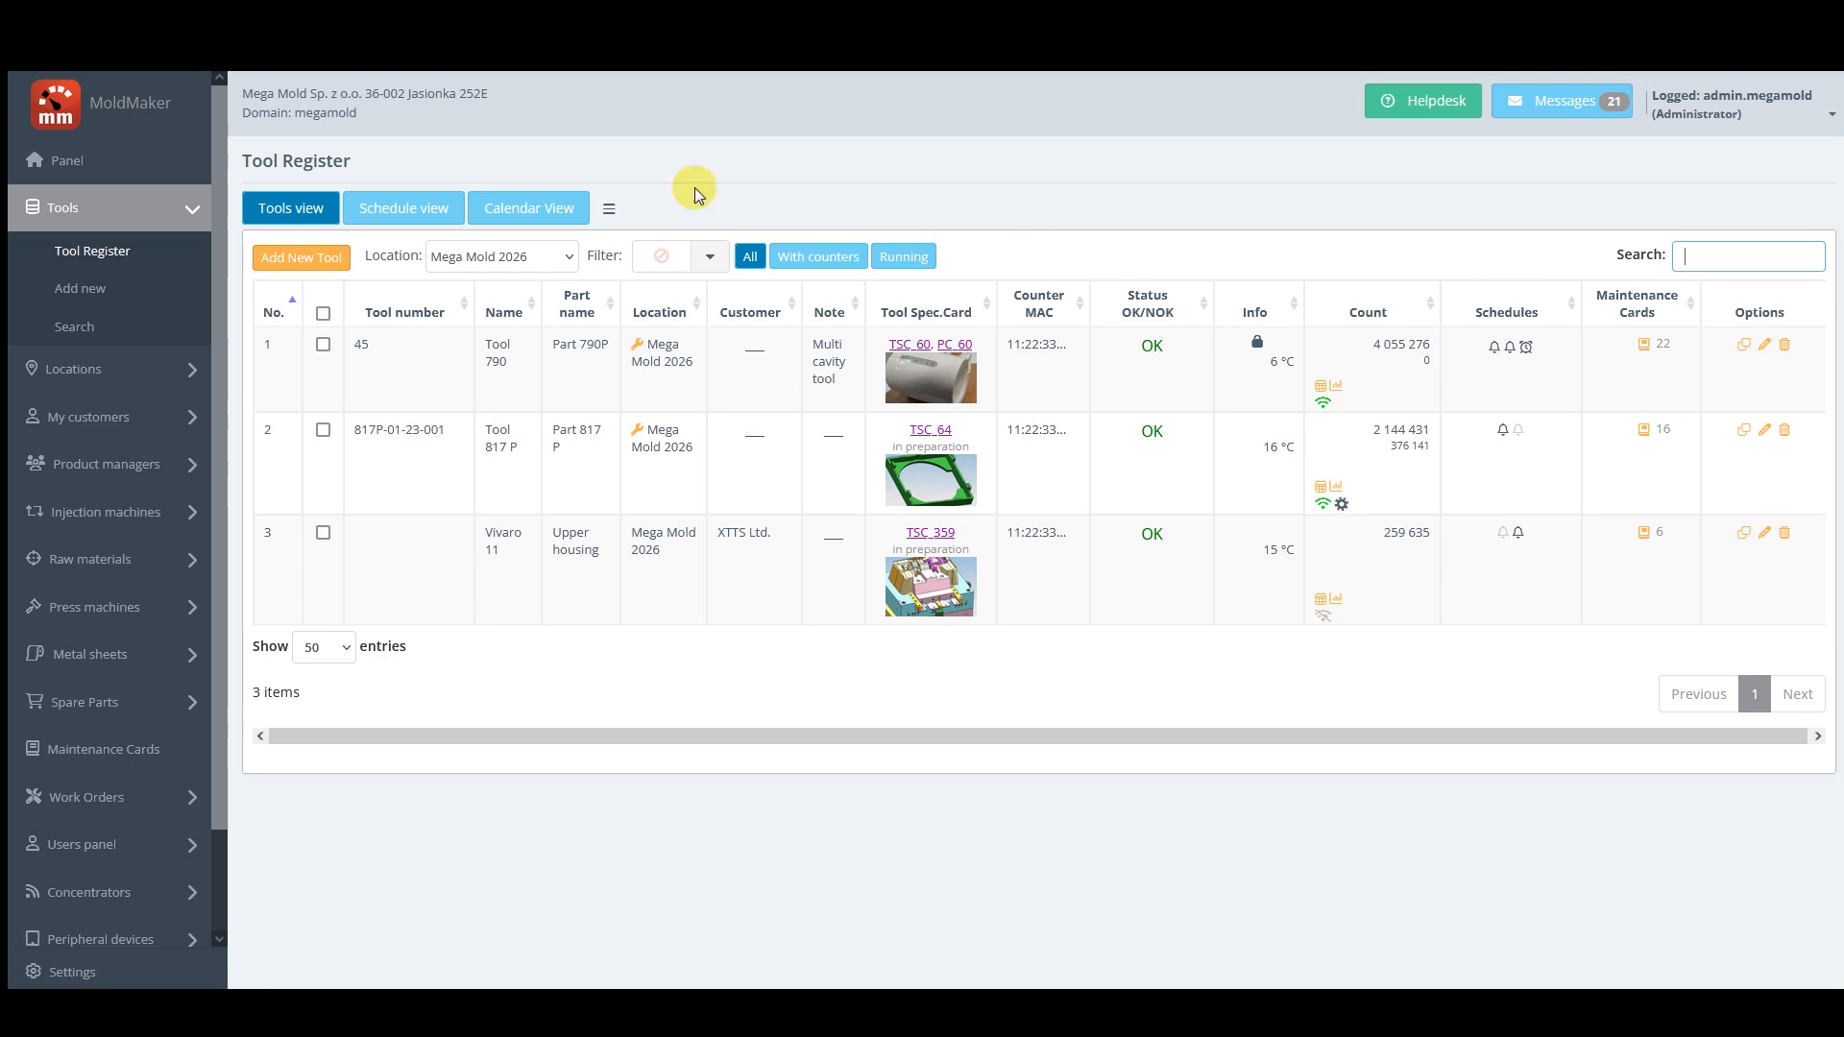
left_click(431, 213)
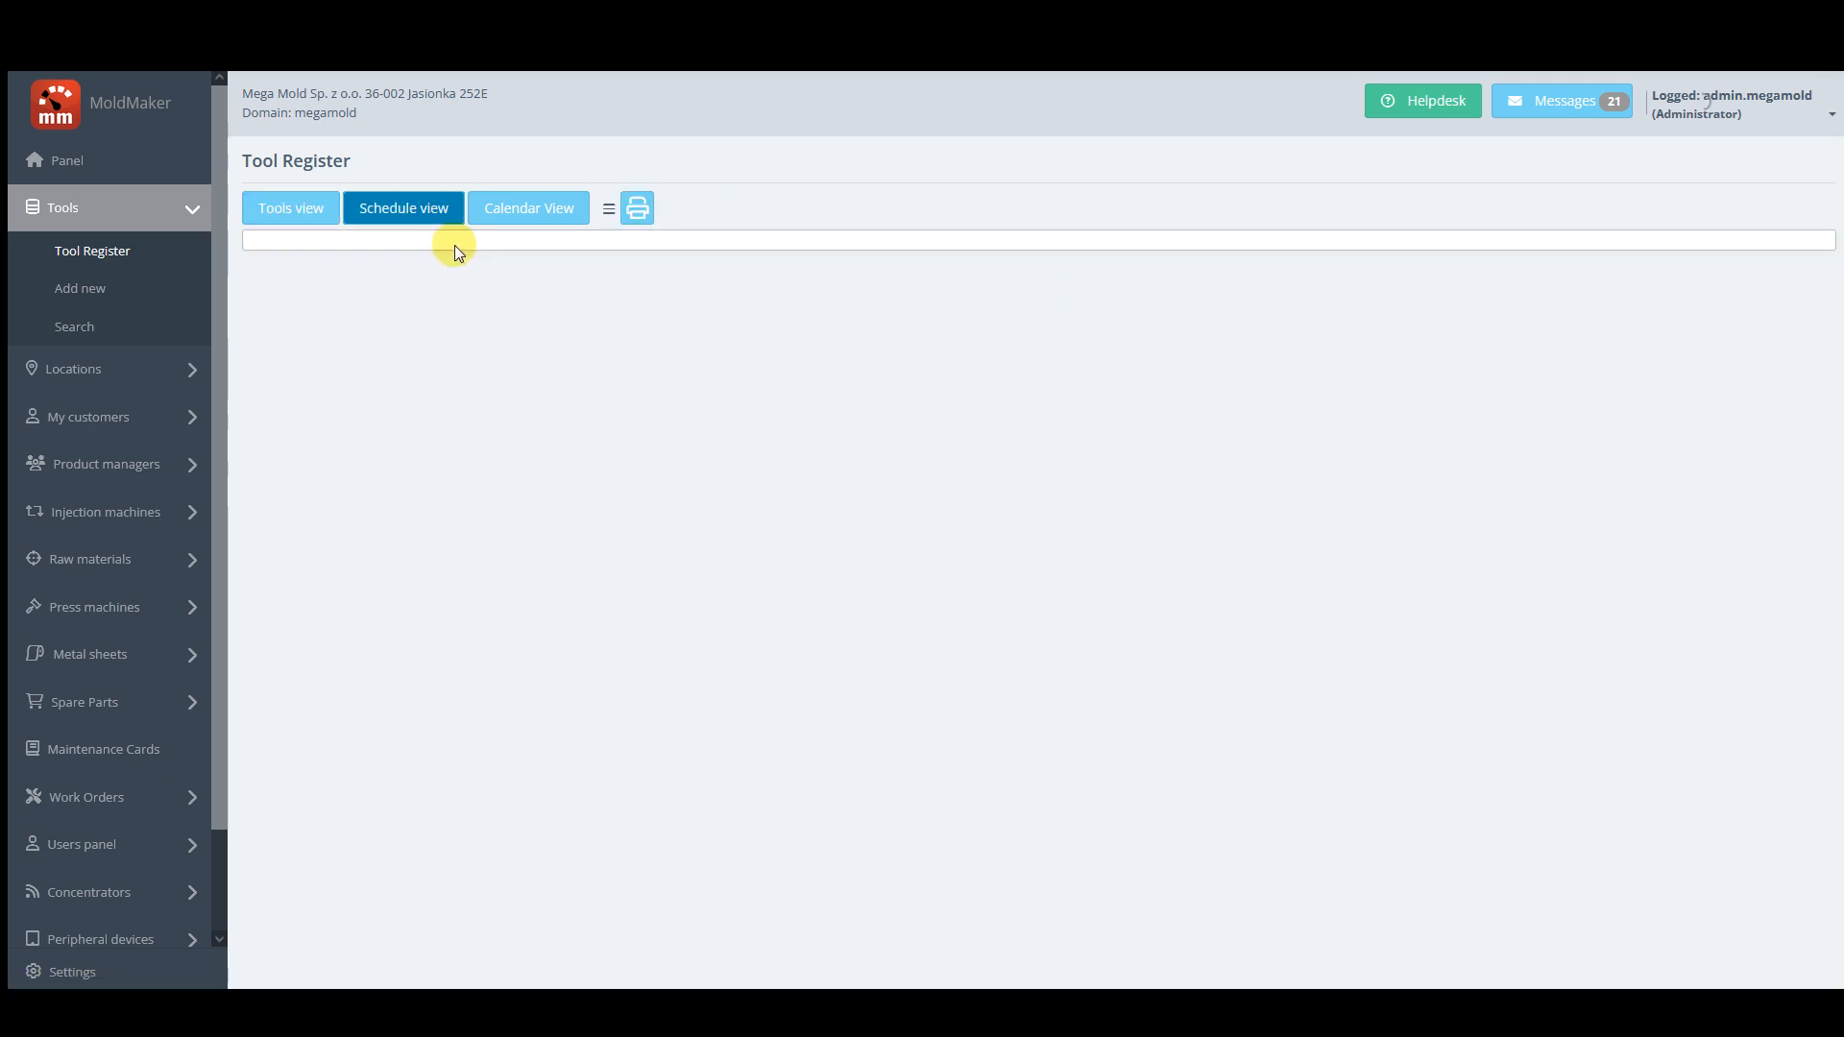
left_click(504, 226)
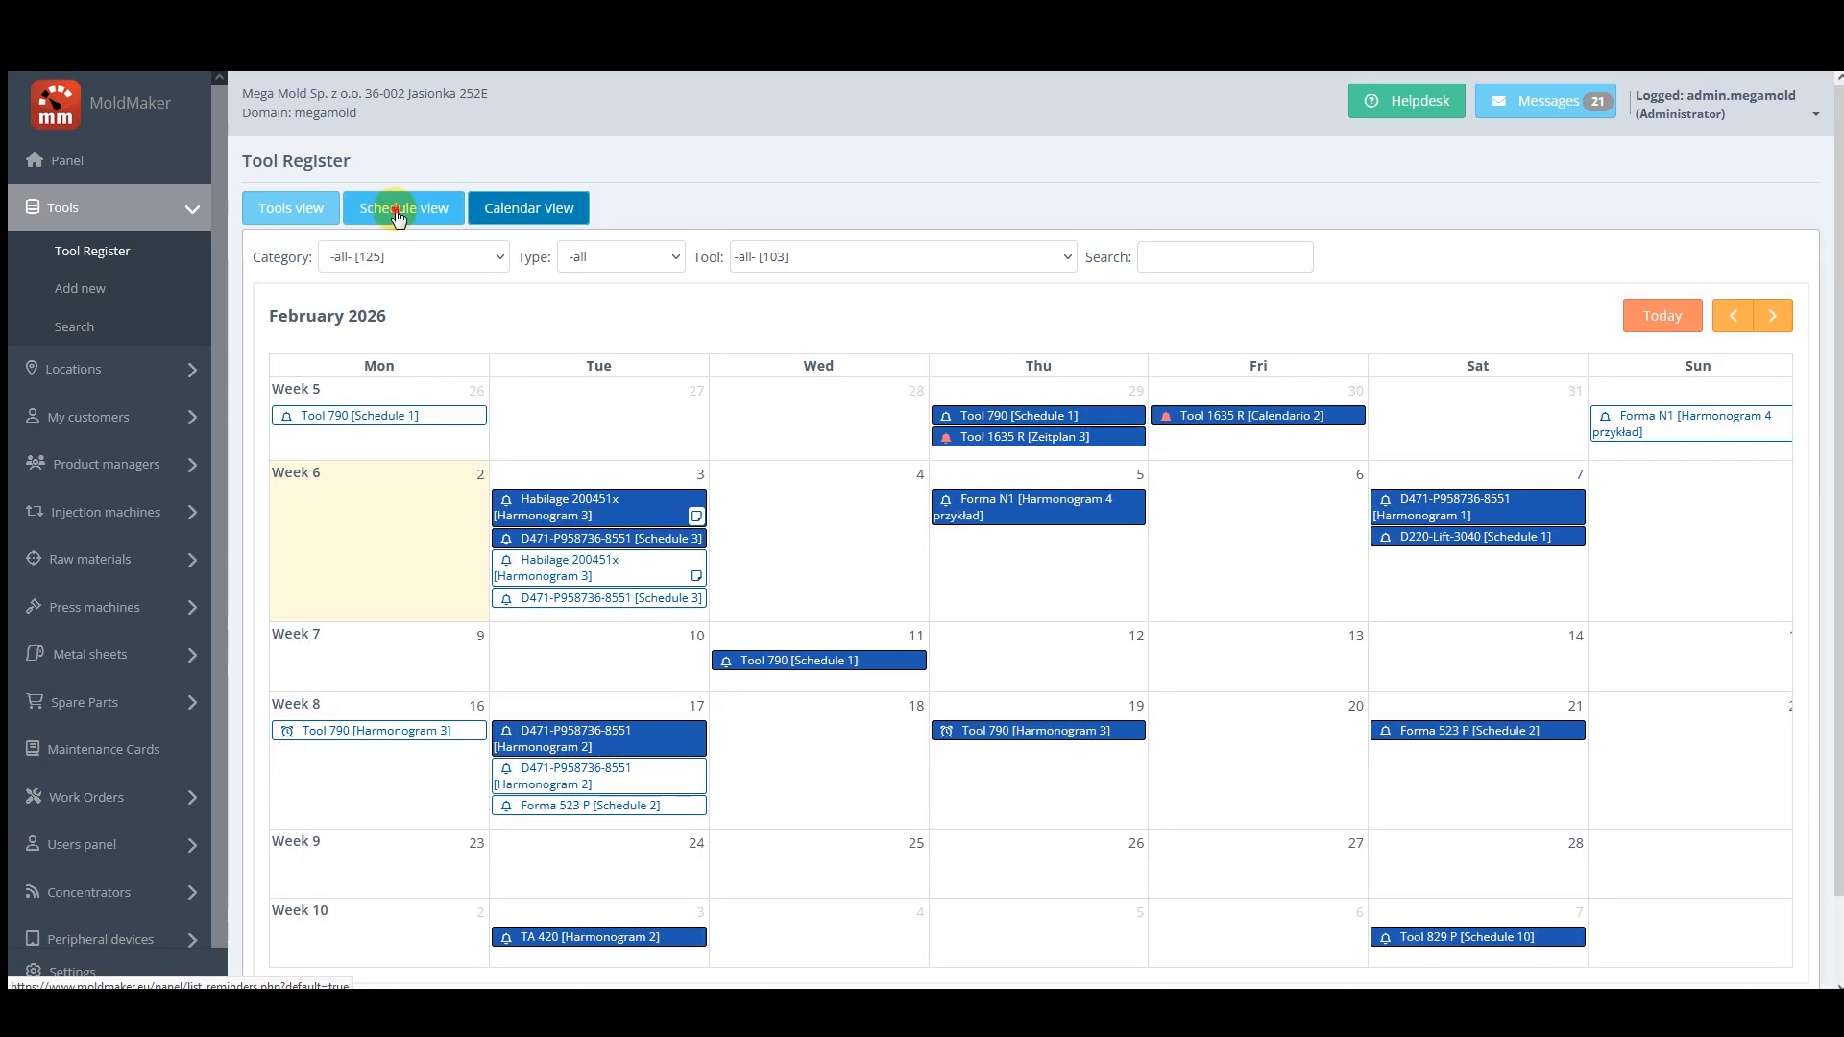
left_click(400, 213)
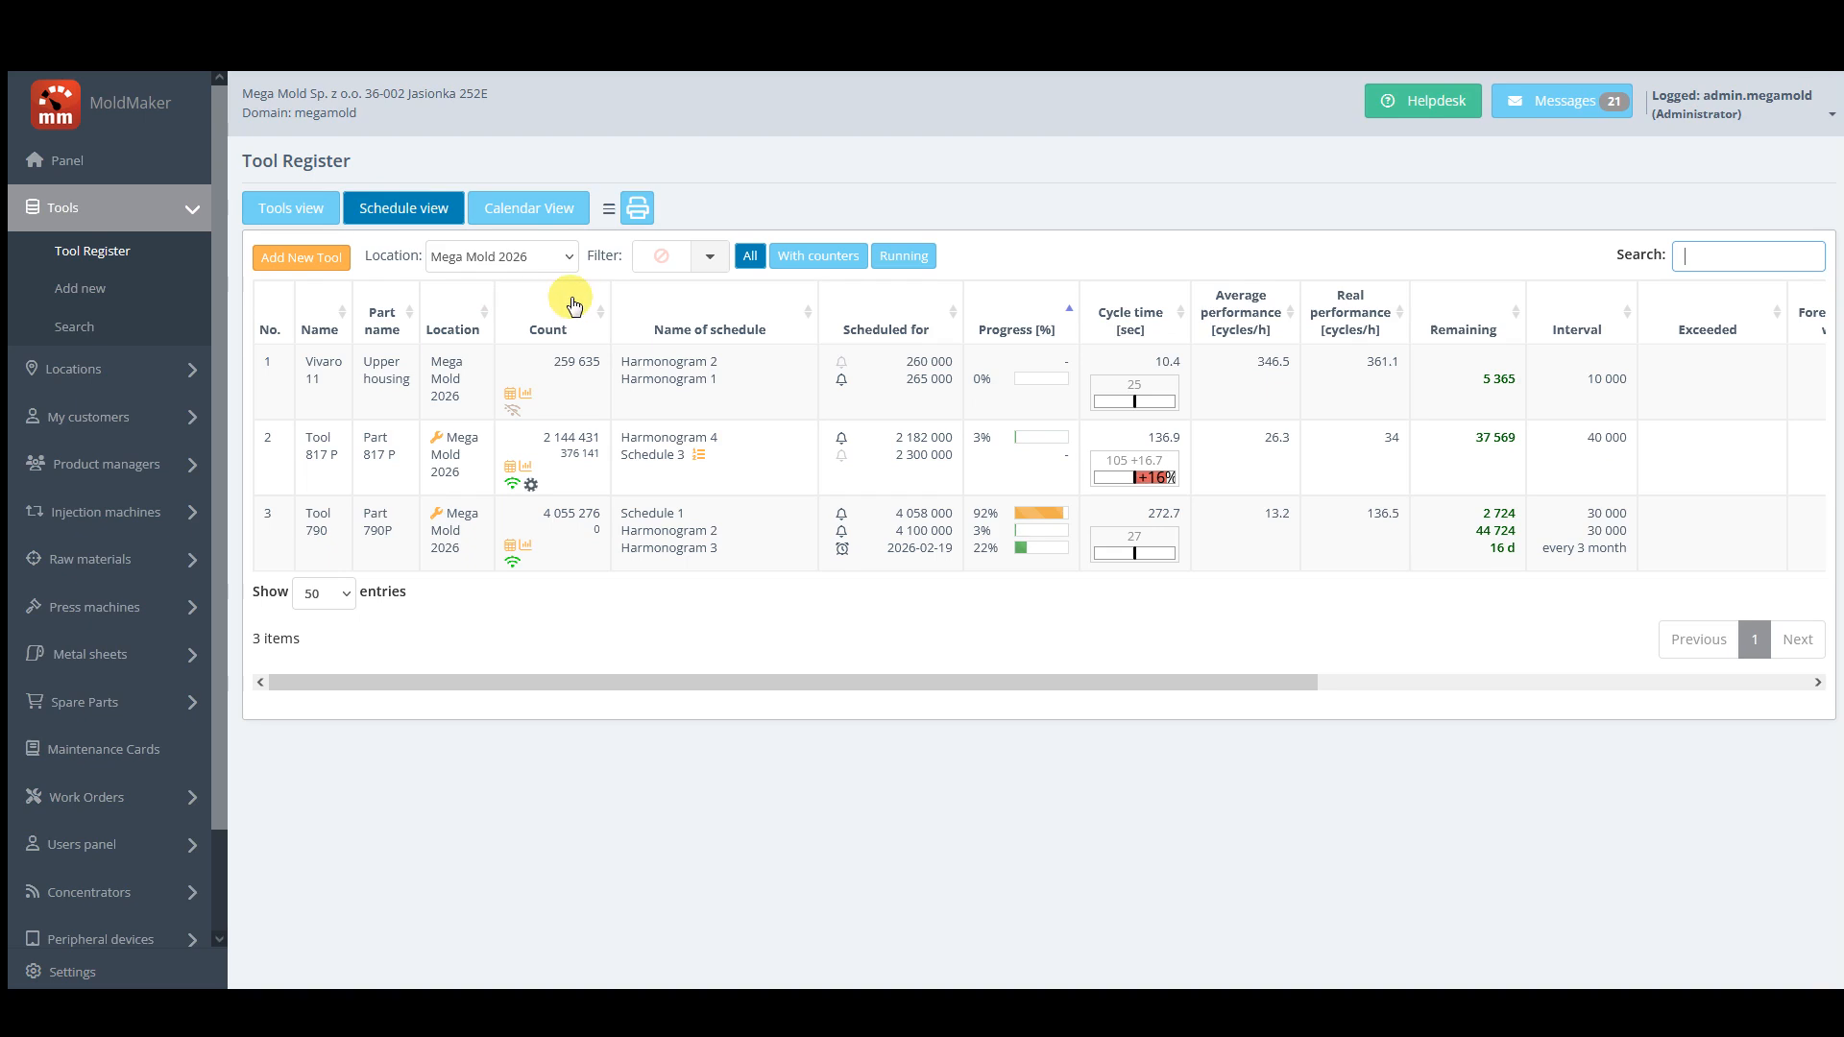
Step: For the tools view, hide the Customer and Note columns, show Current machine, save, and display that view
left_click(607, 210)
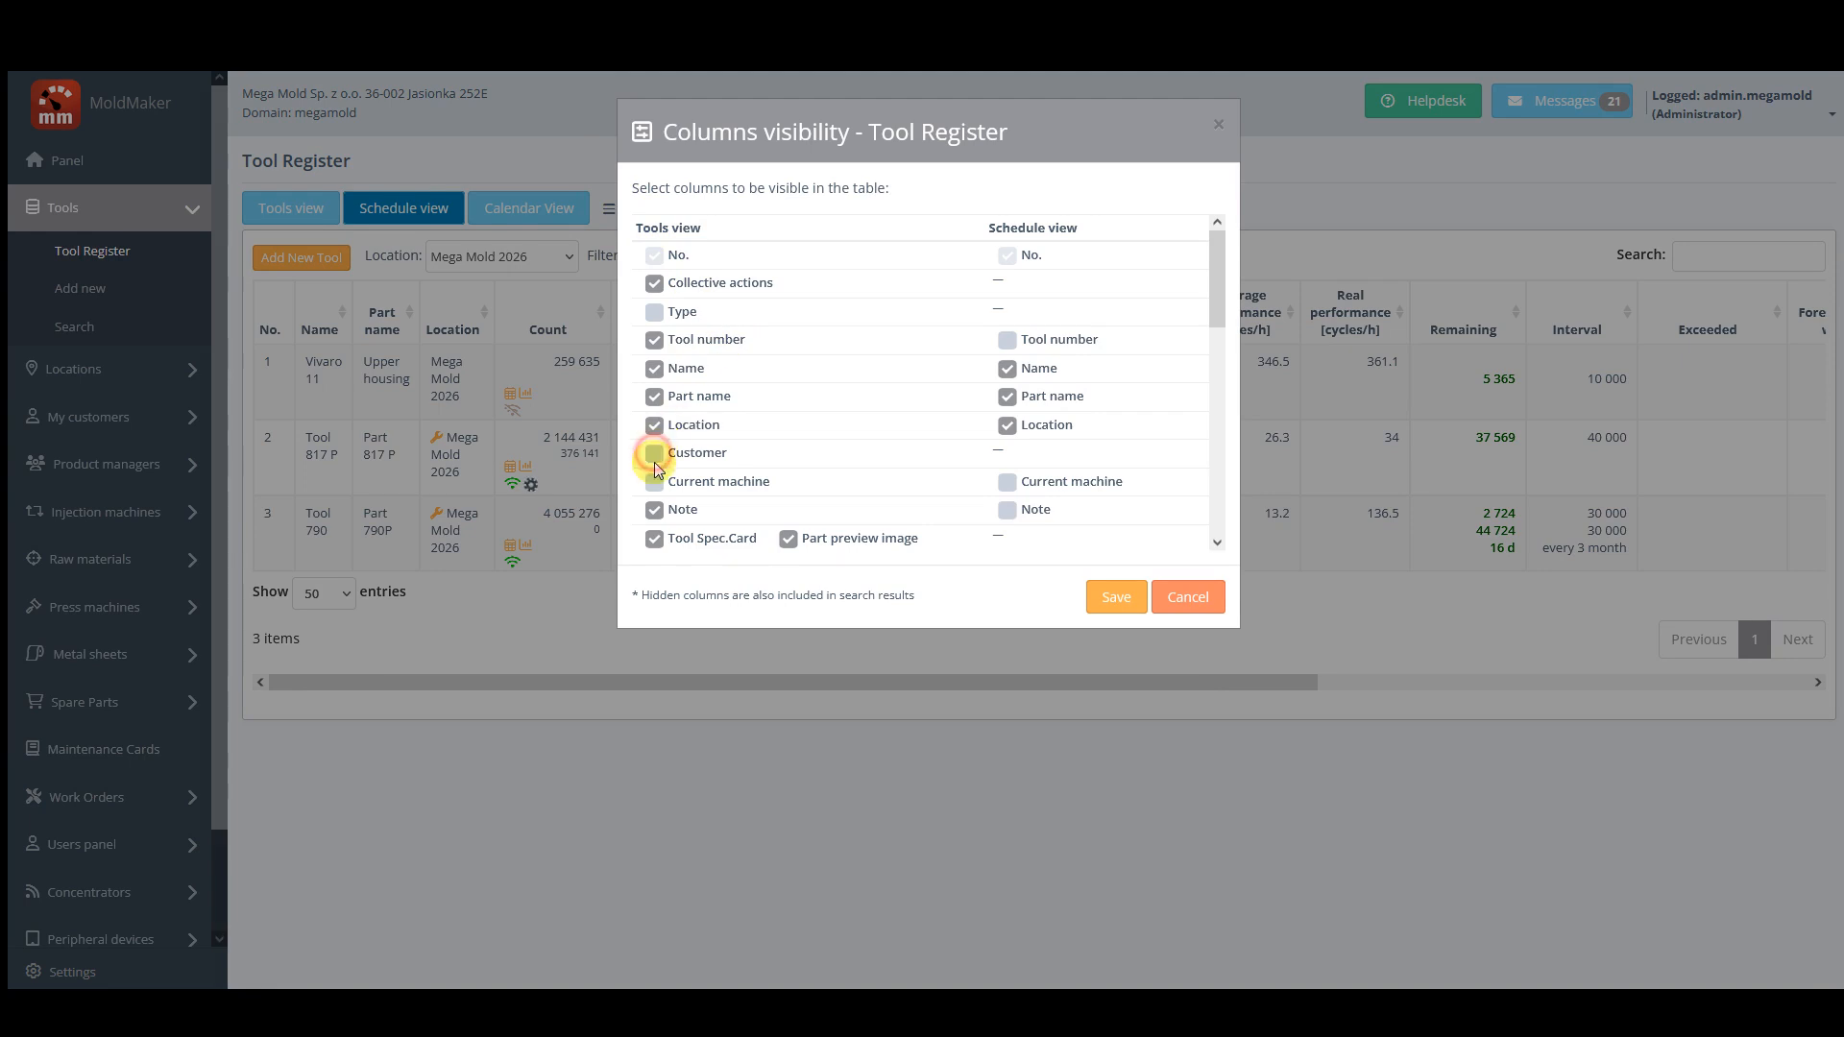
left_click(655, 510)
left_click(653, 482)
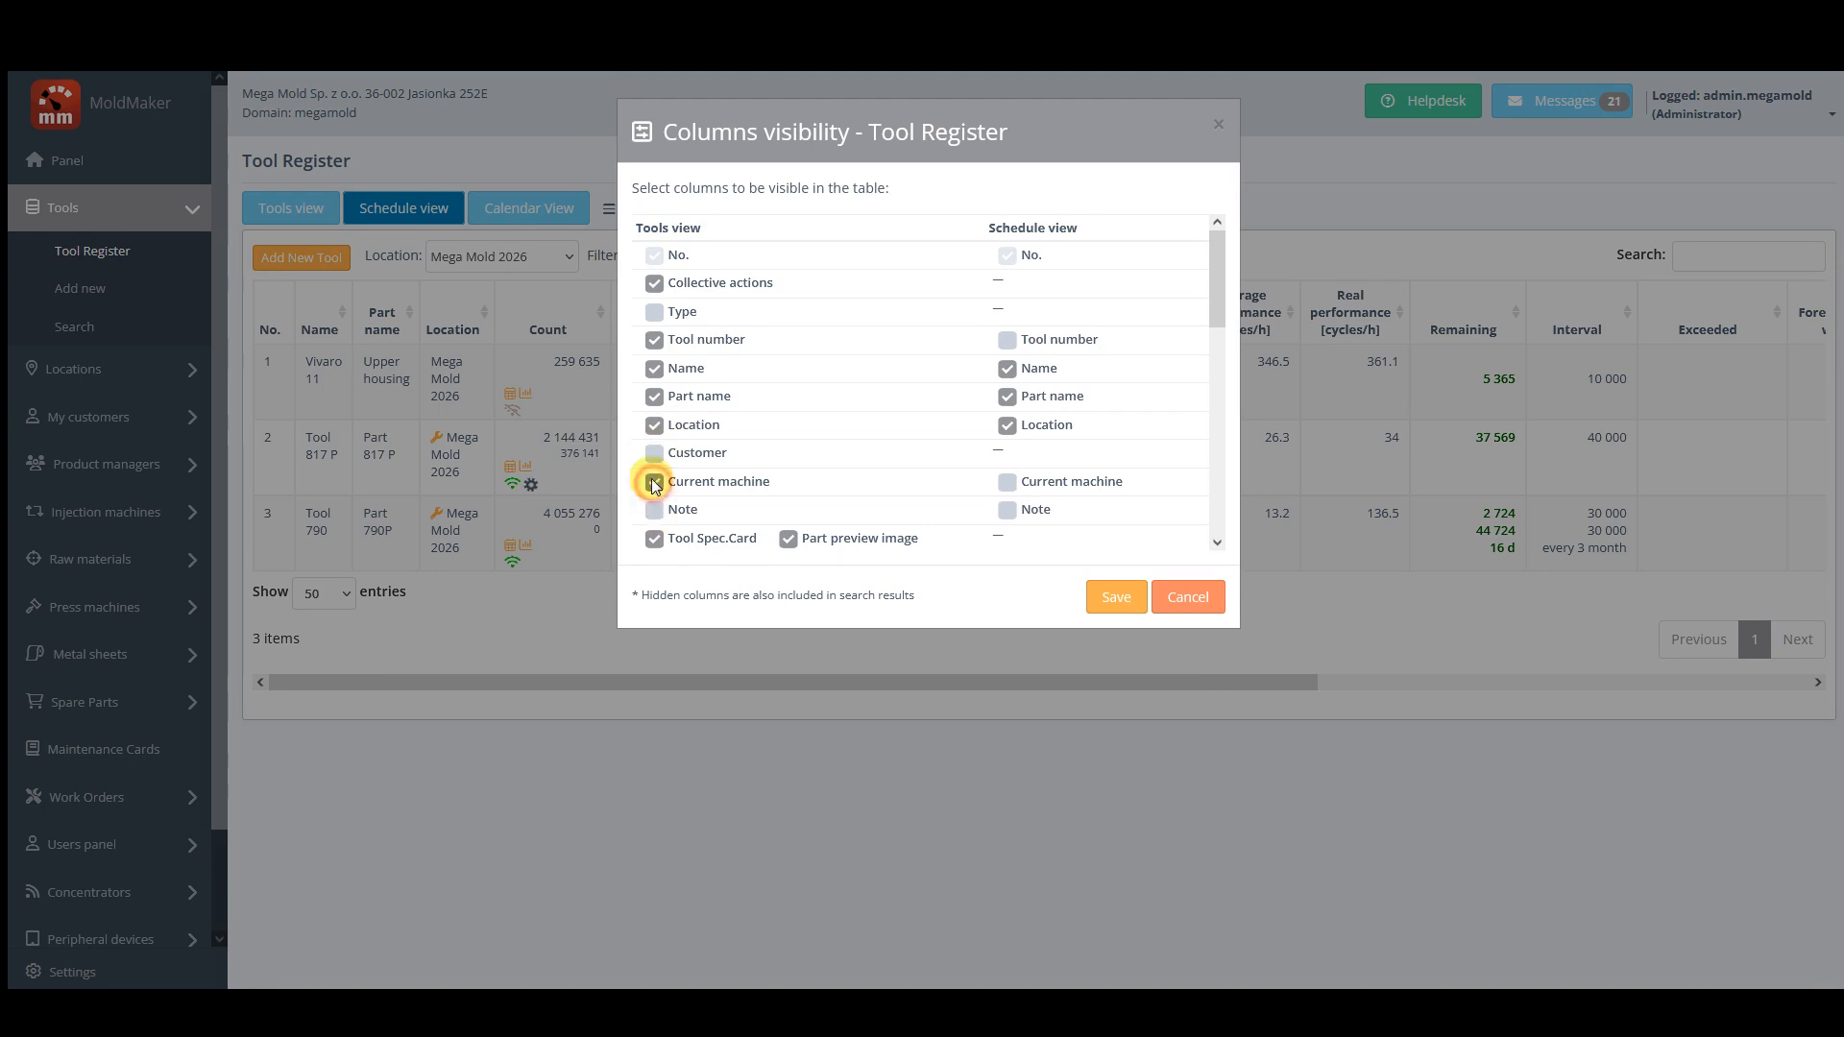
left_click(1114, 609)
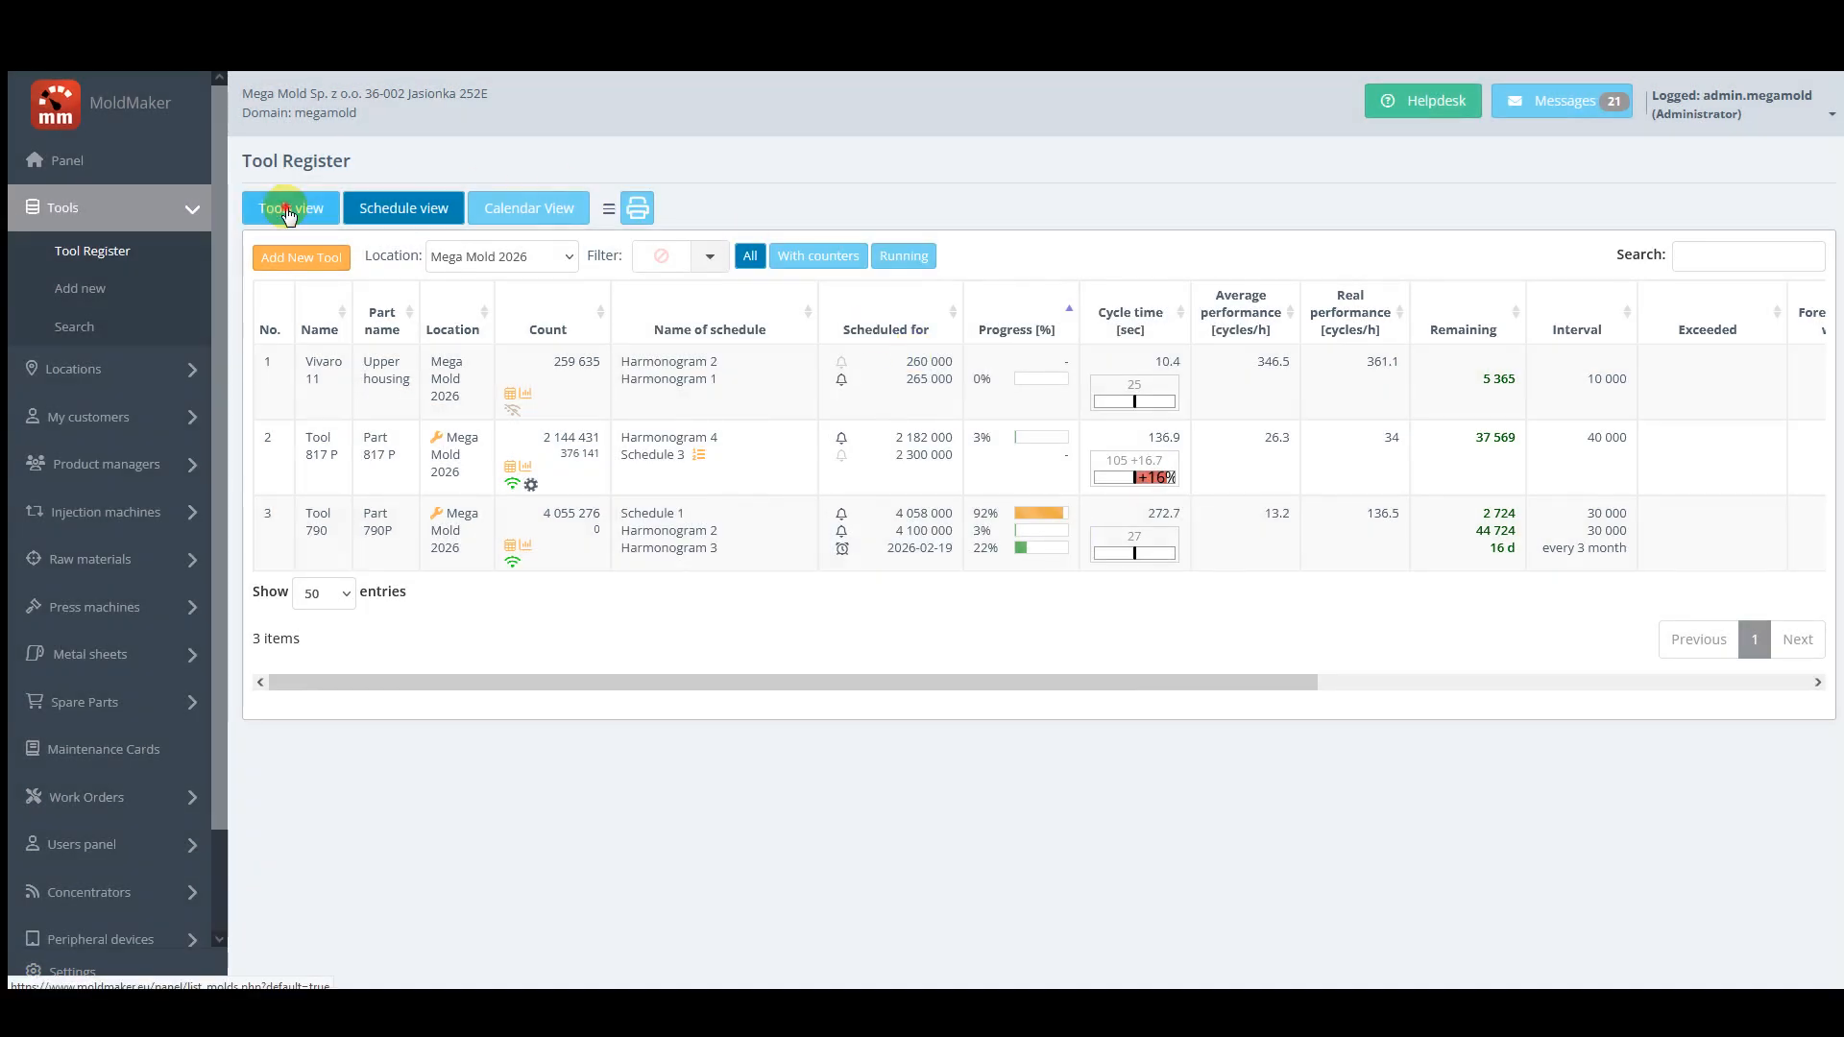
left_click(288, 212)
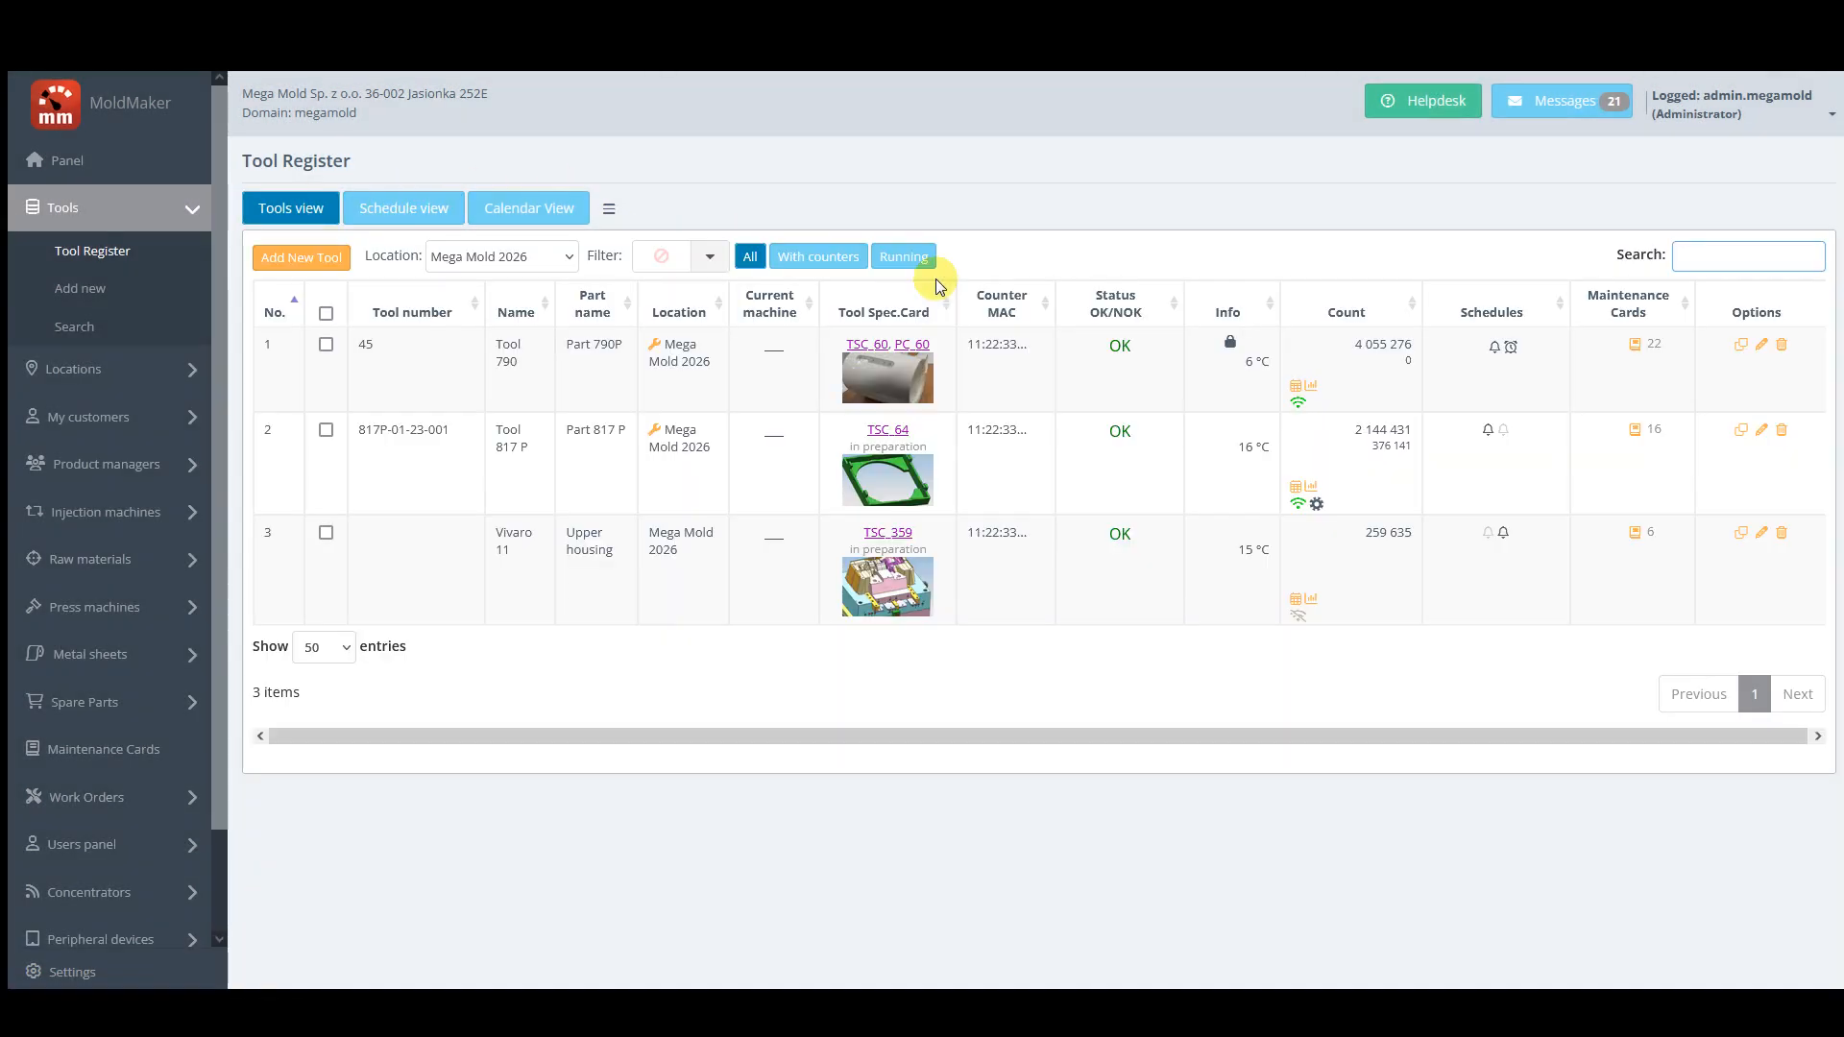
Step: Inspect the schedule view of the tool register together with its available status filters and locations
left_click(416, 209)
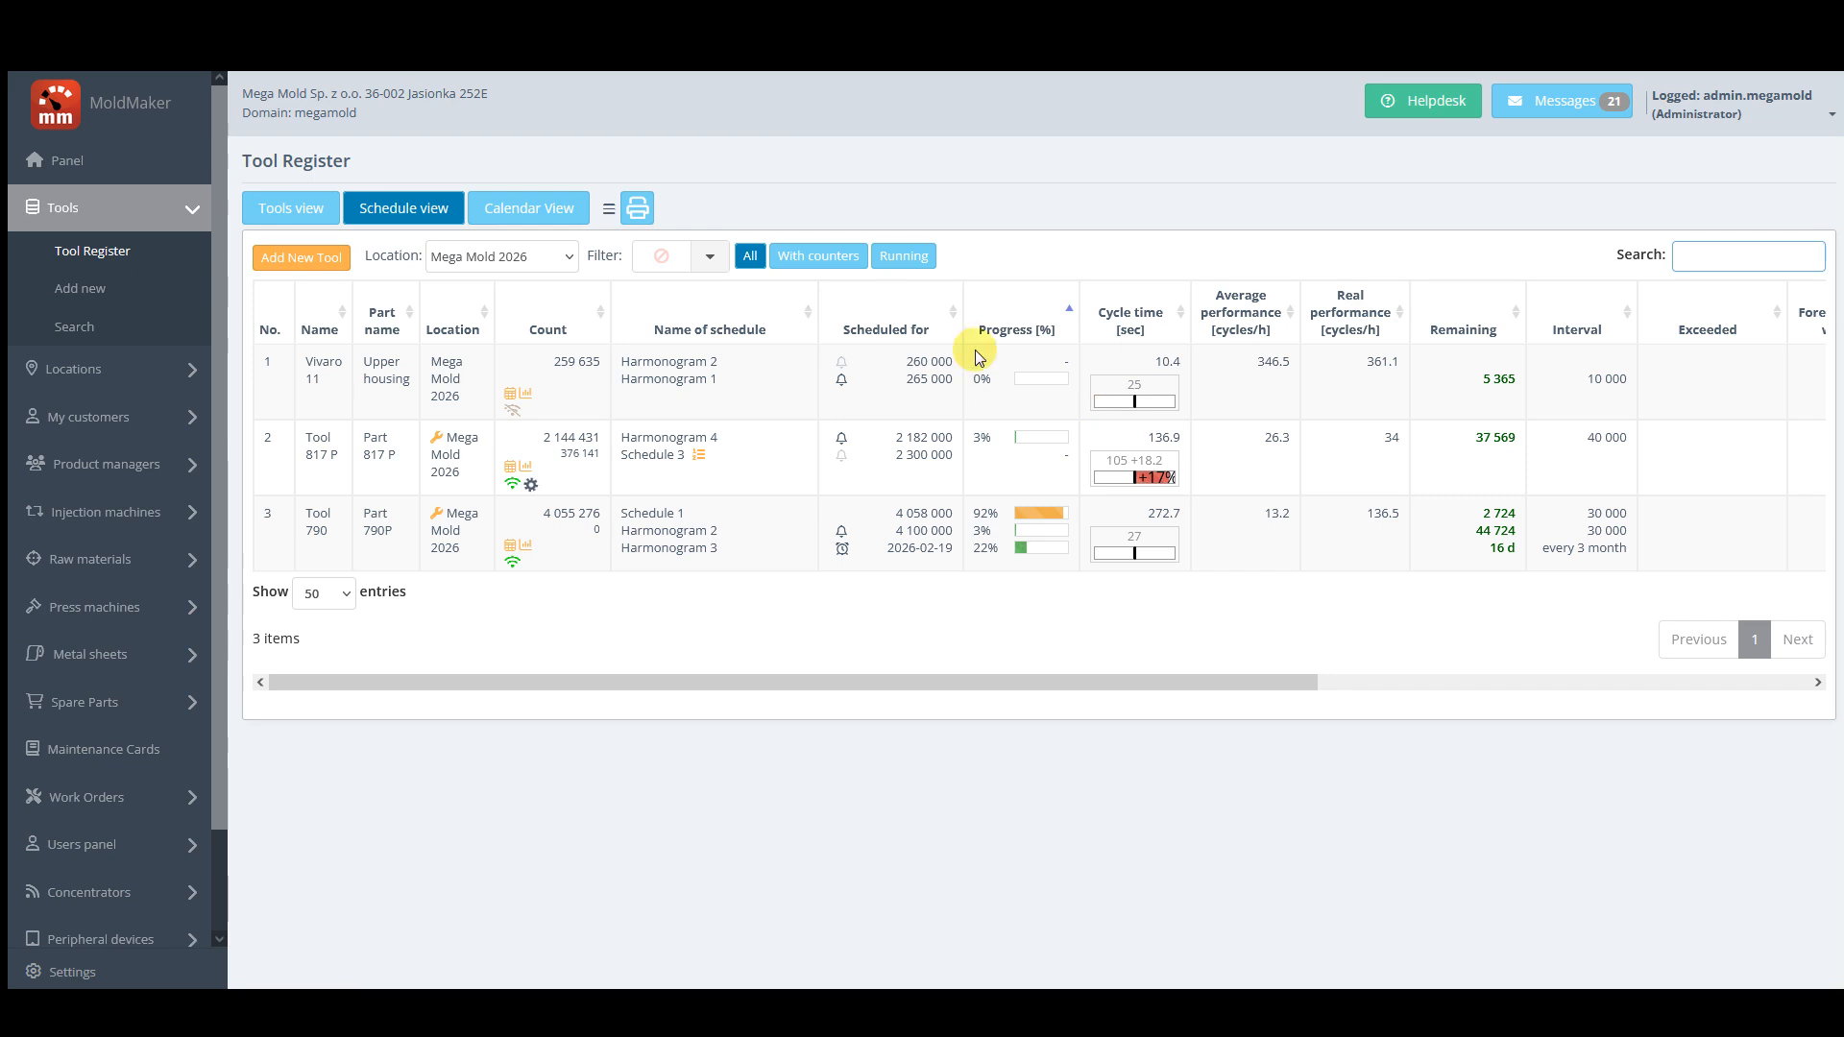
left_click_drag(1296, 682, 1123, 656)
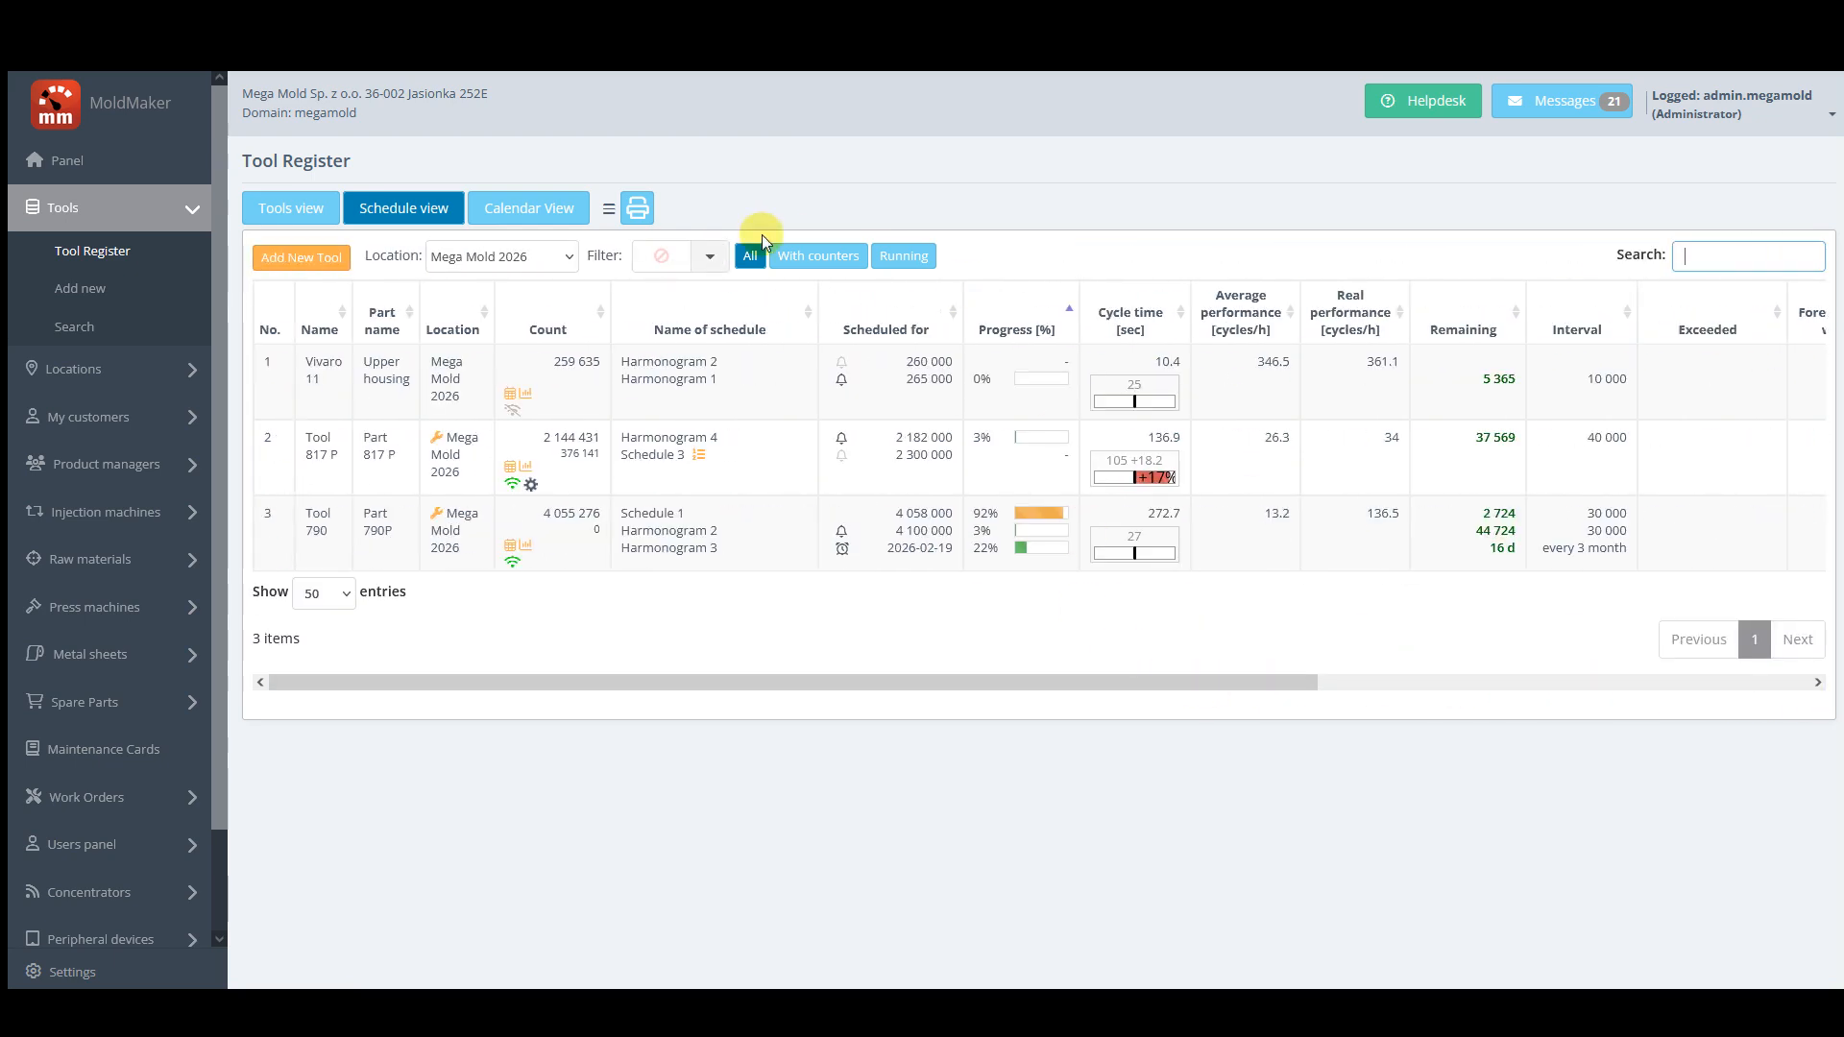
left_click(715, 257)
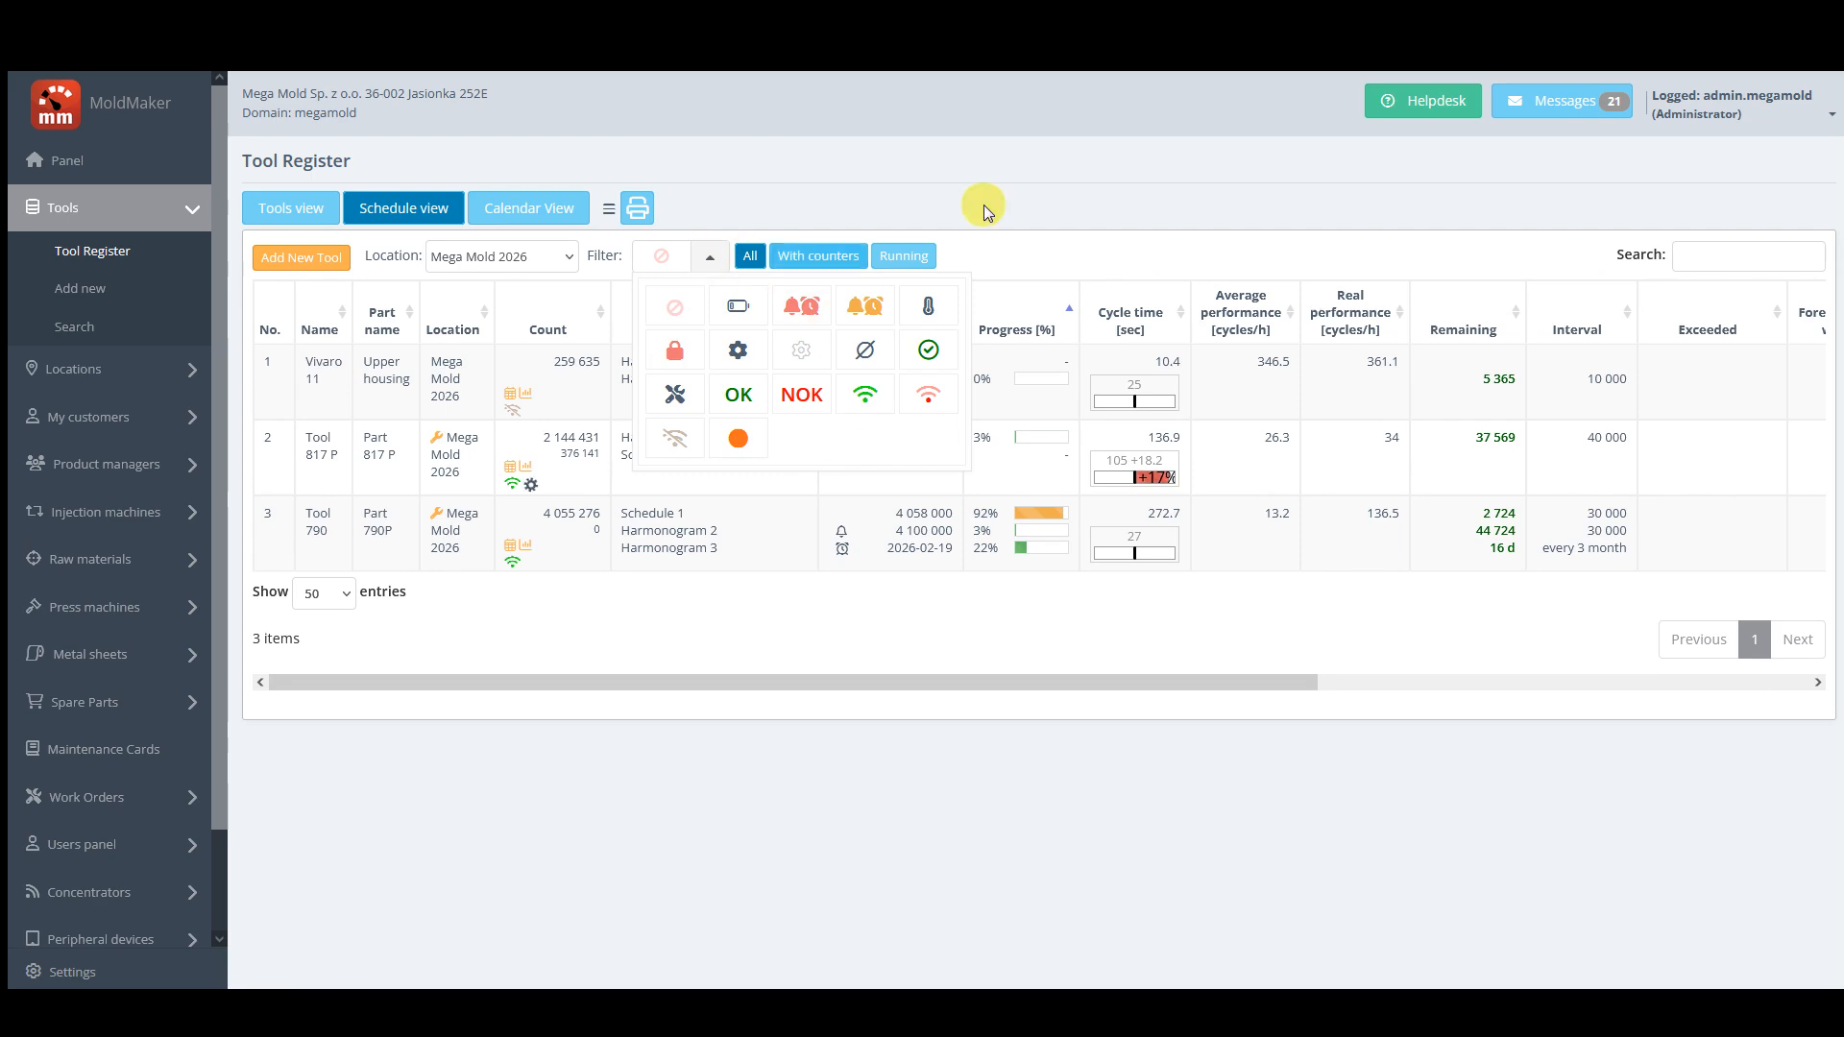
left_click(1243, 210)
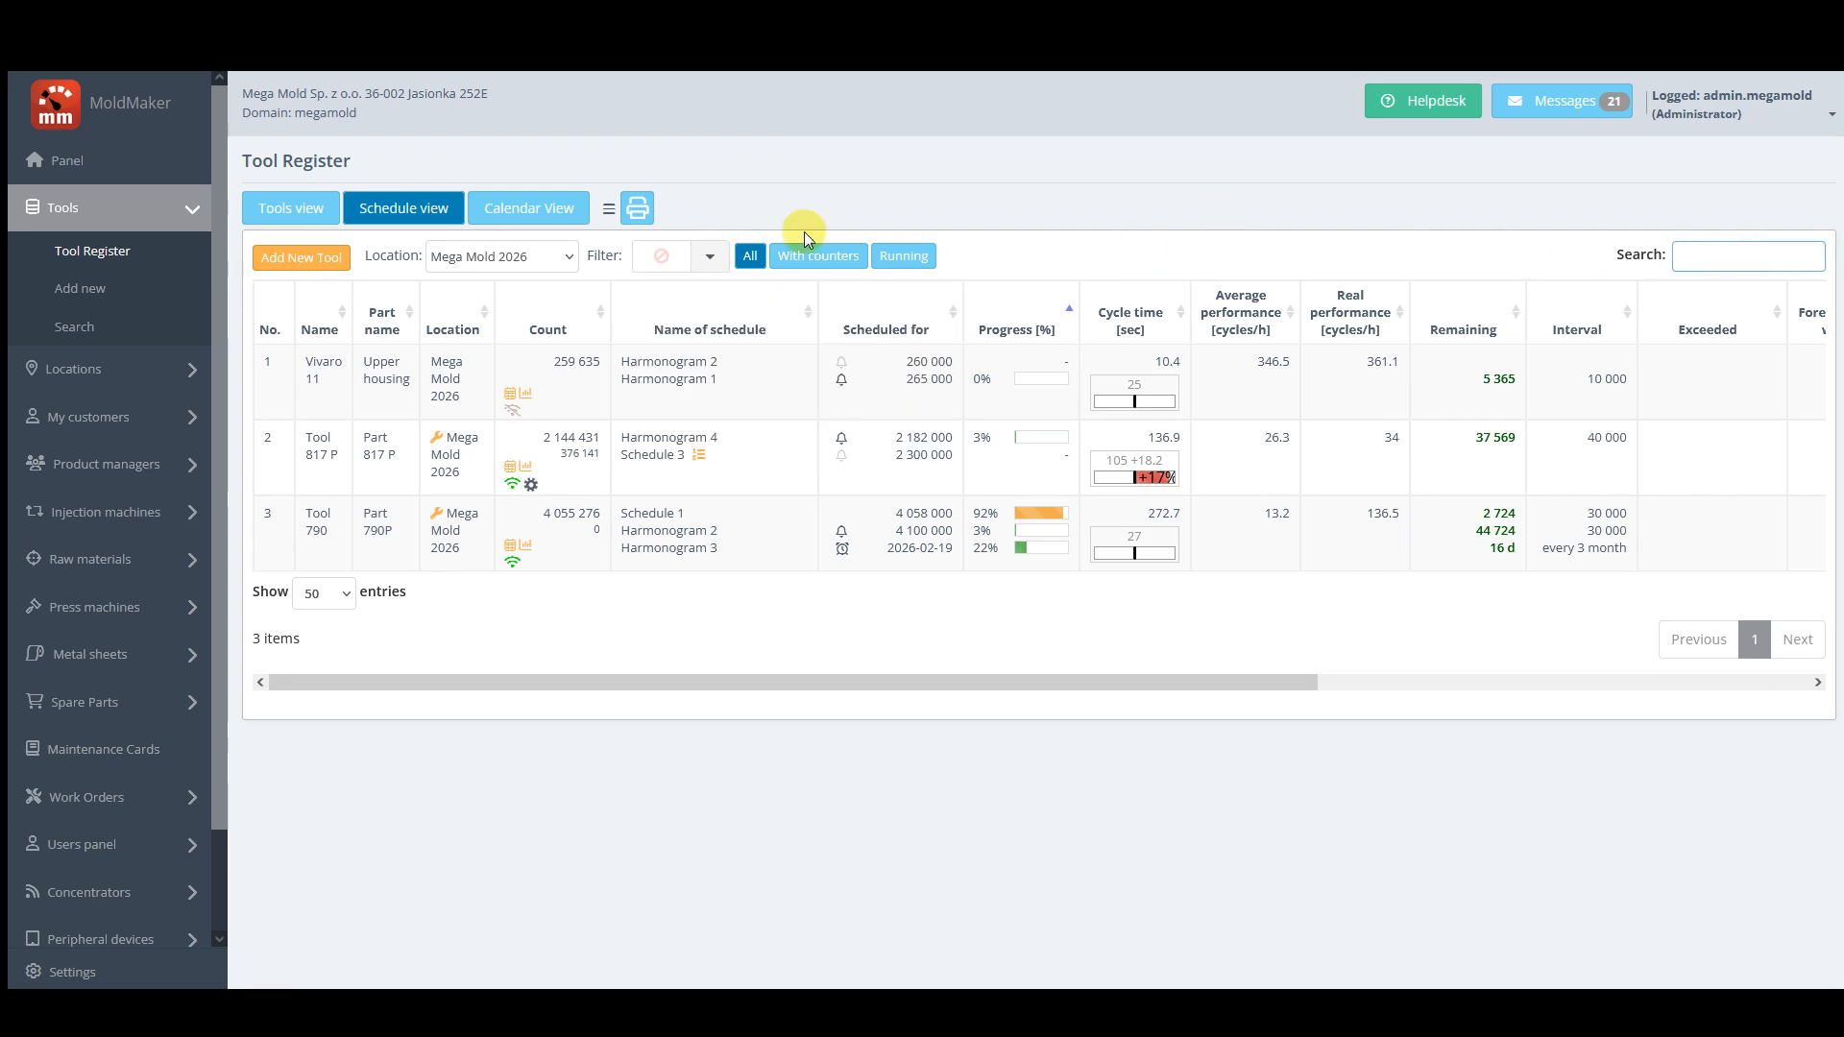
left_click(567, 258)
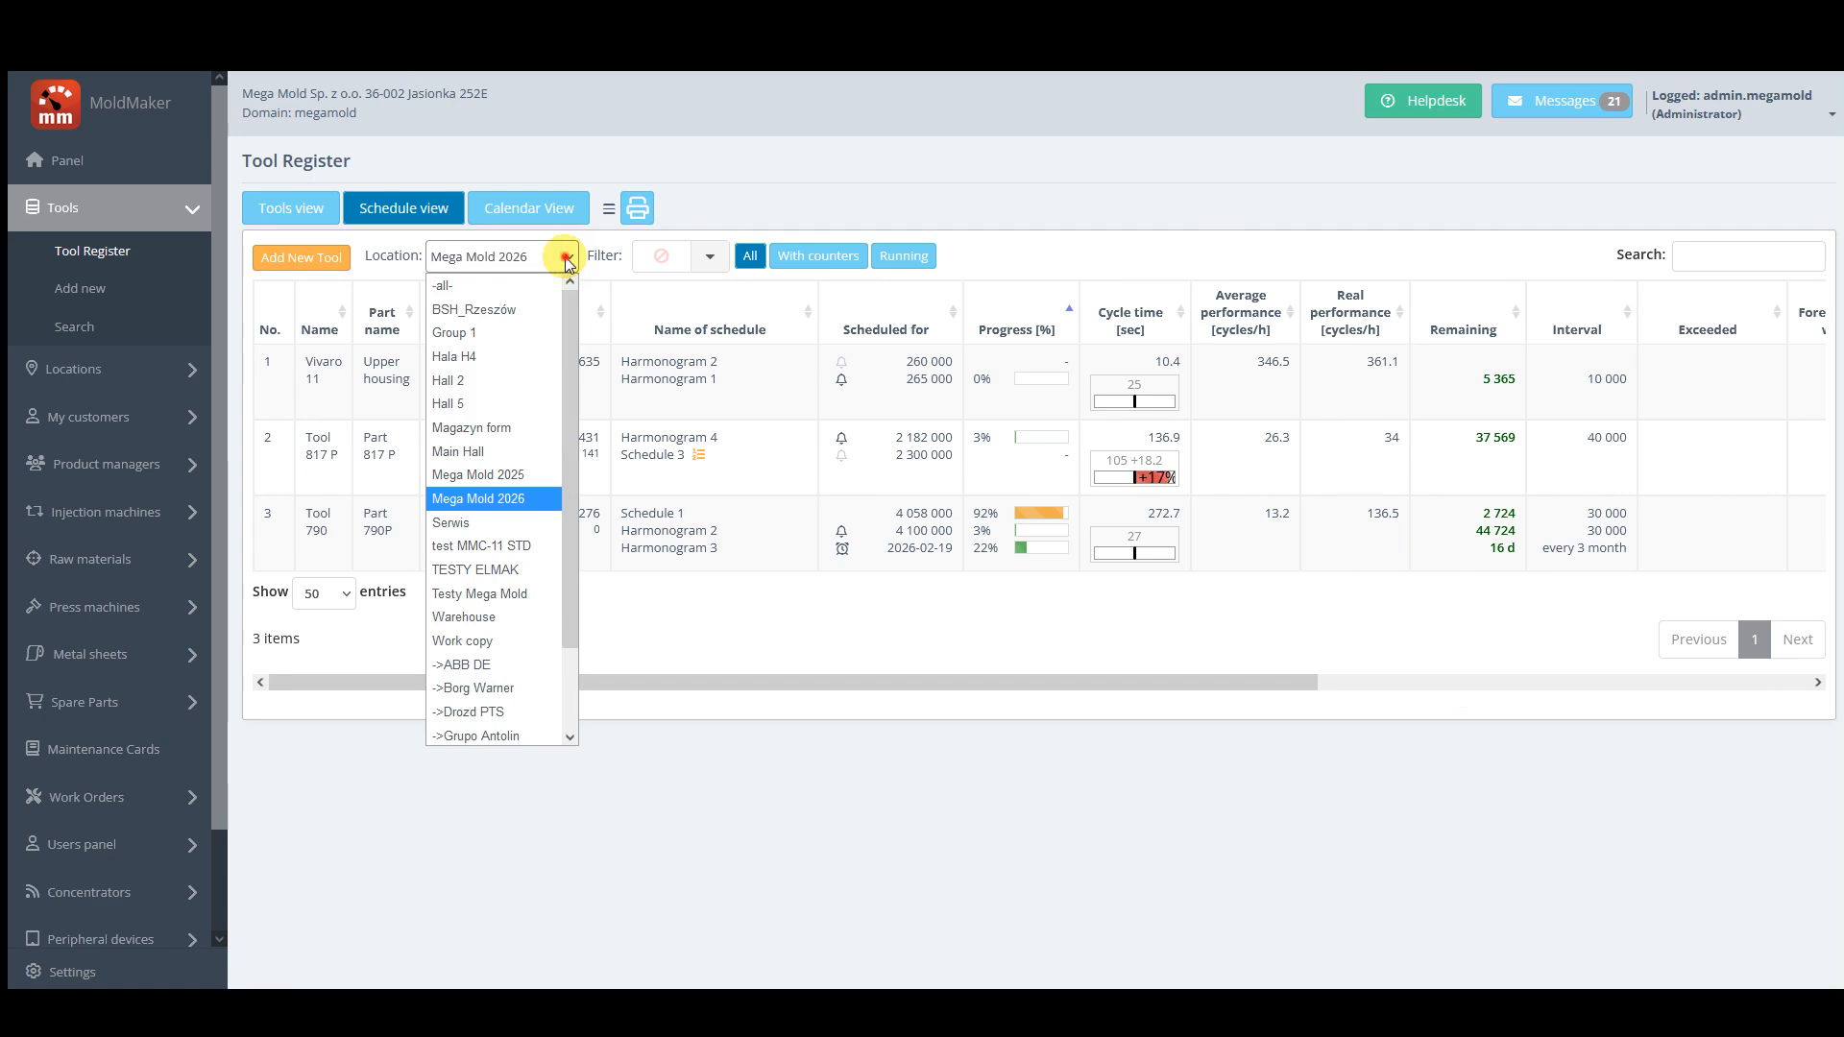
left_click(568, 257)
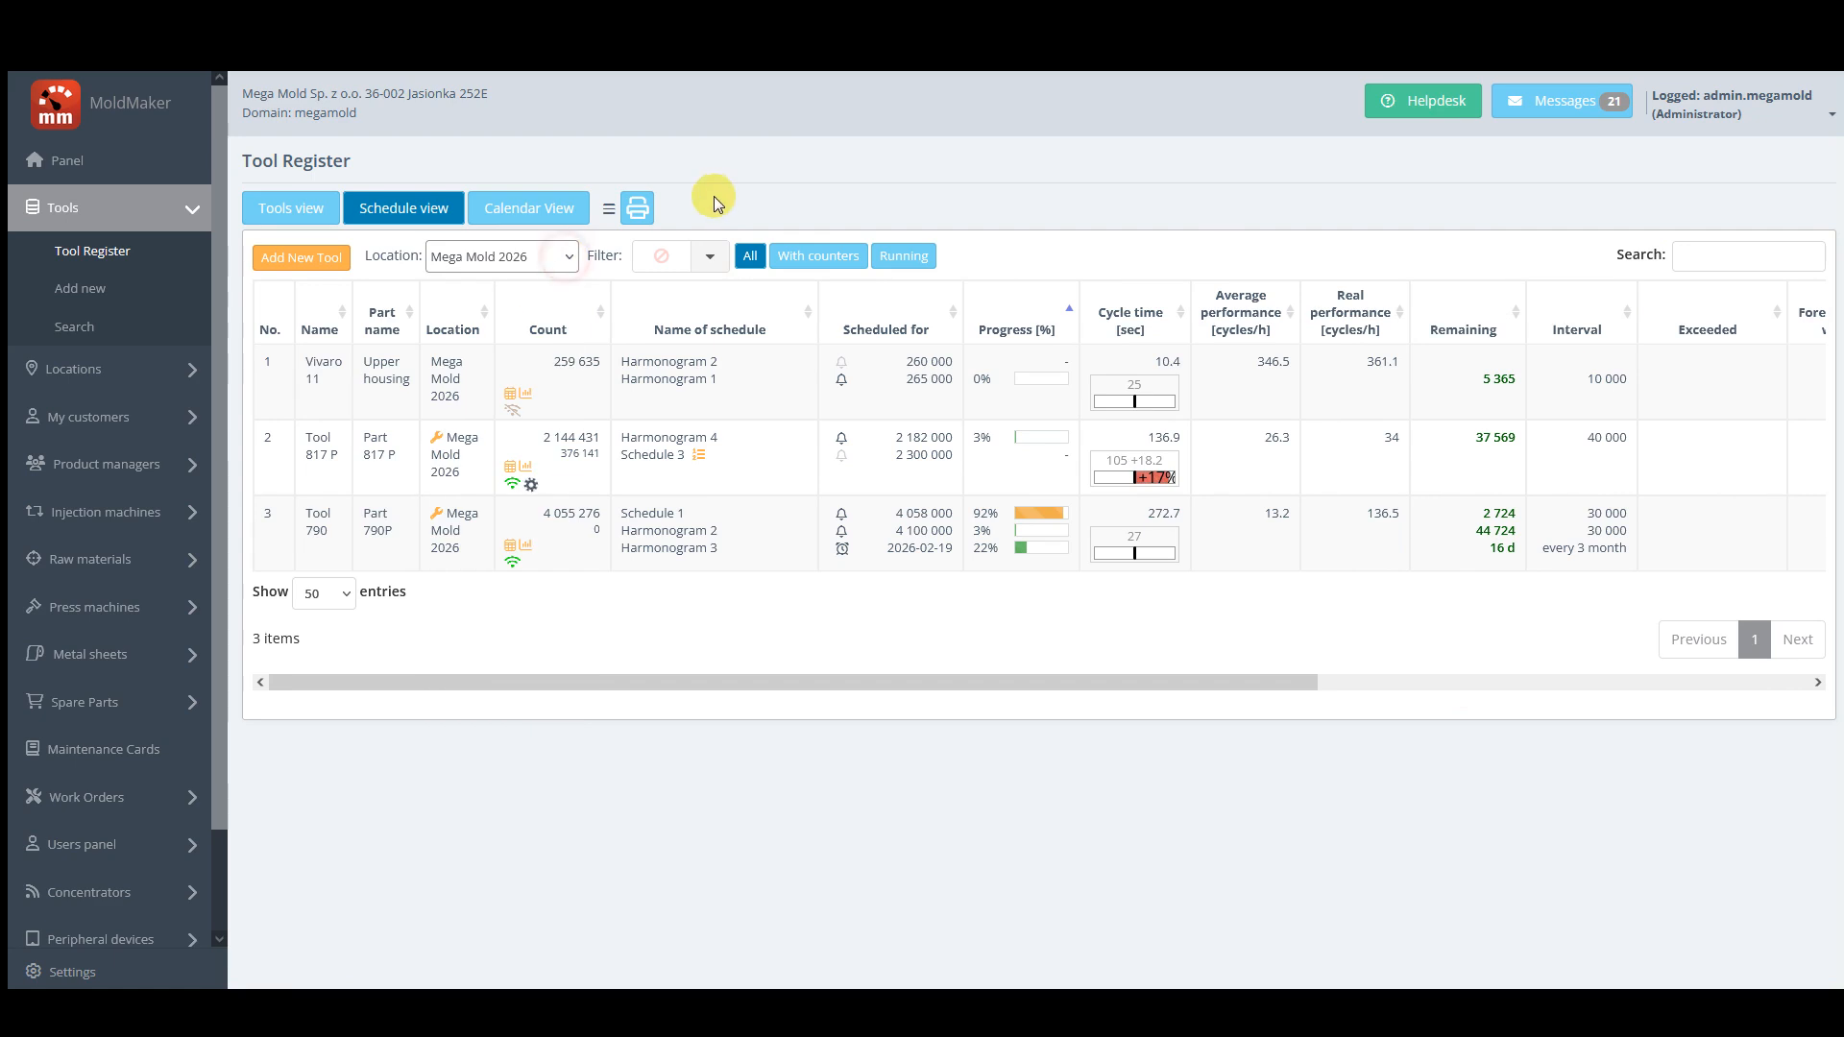
Step: Open the parameters of Tool 817 P from the tools view and review its number, name, part name and location options
left_click(285, 207)
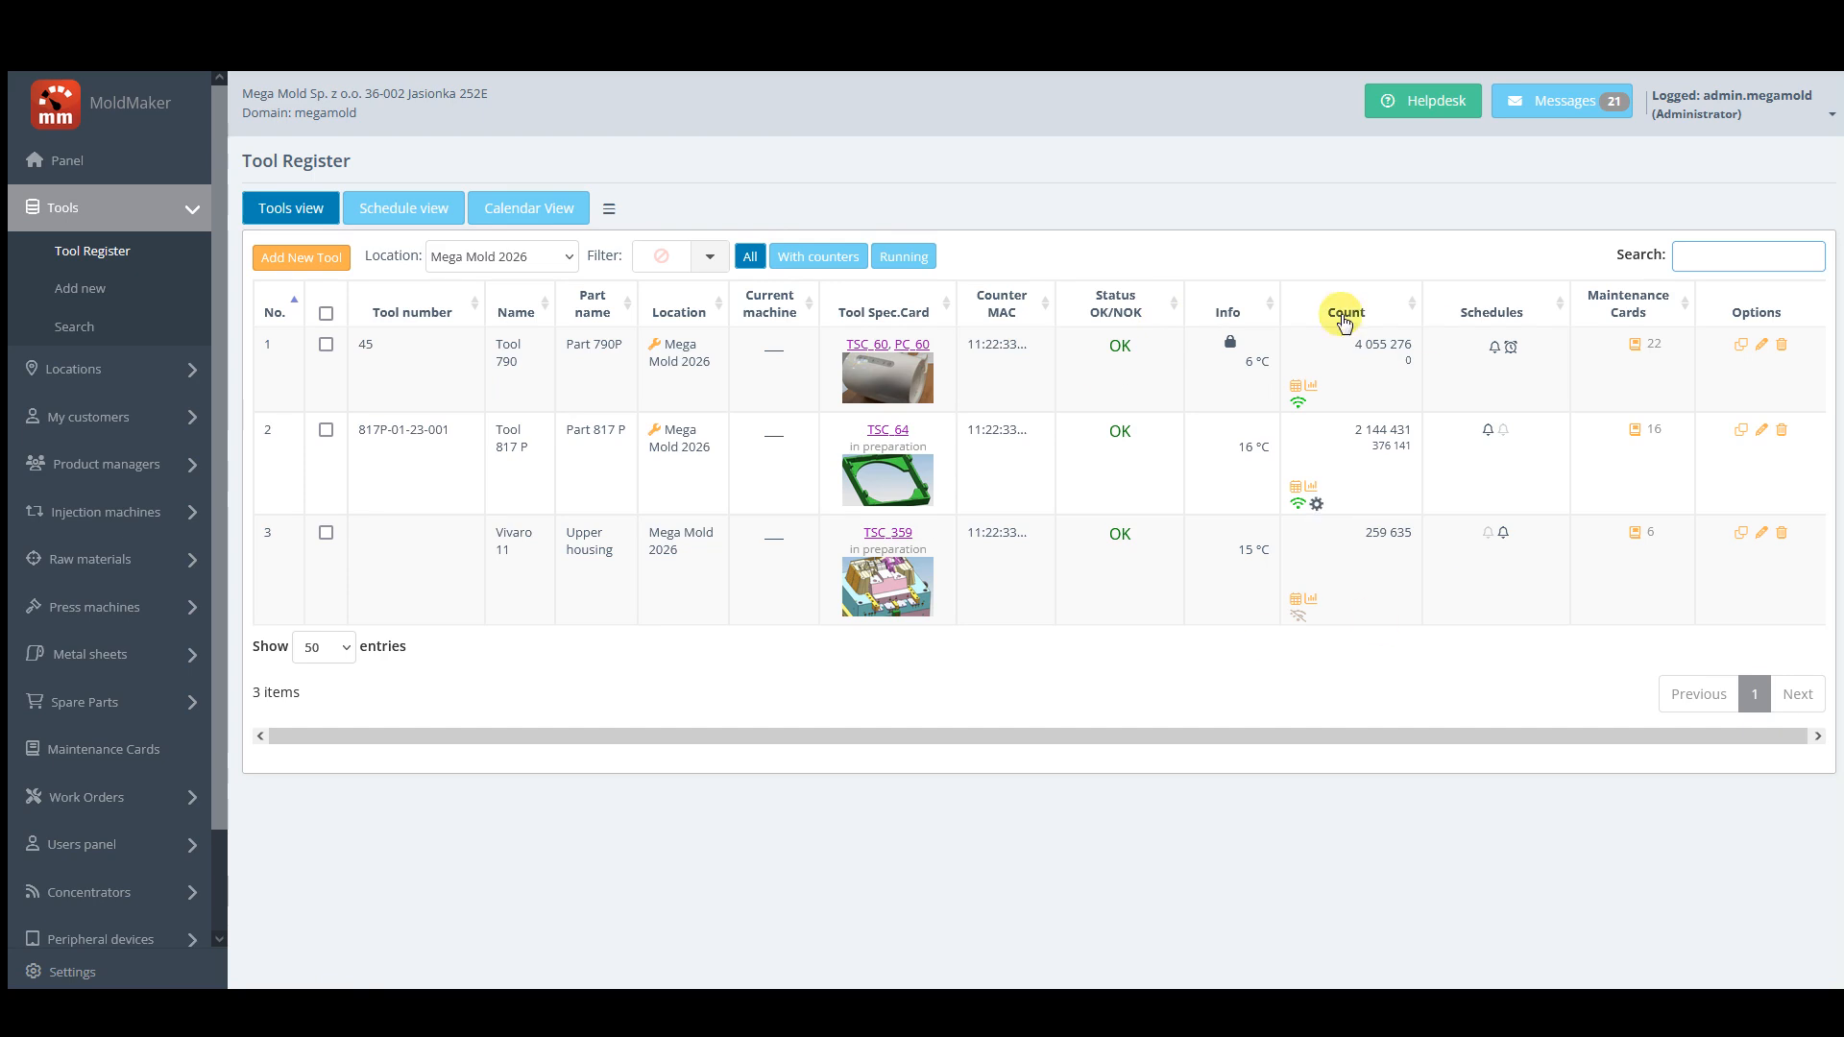
left_click(1387, 434)
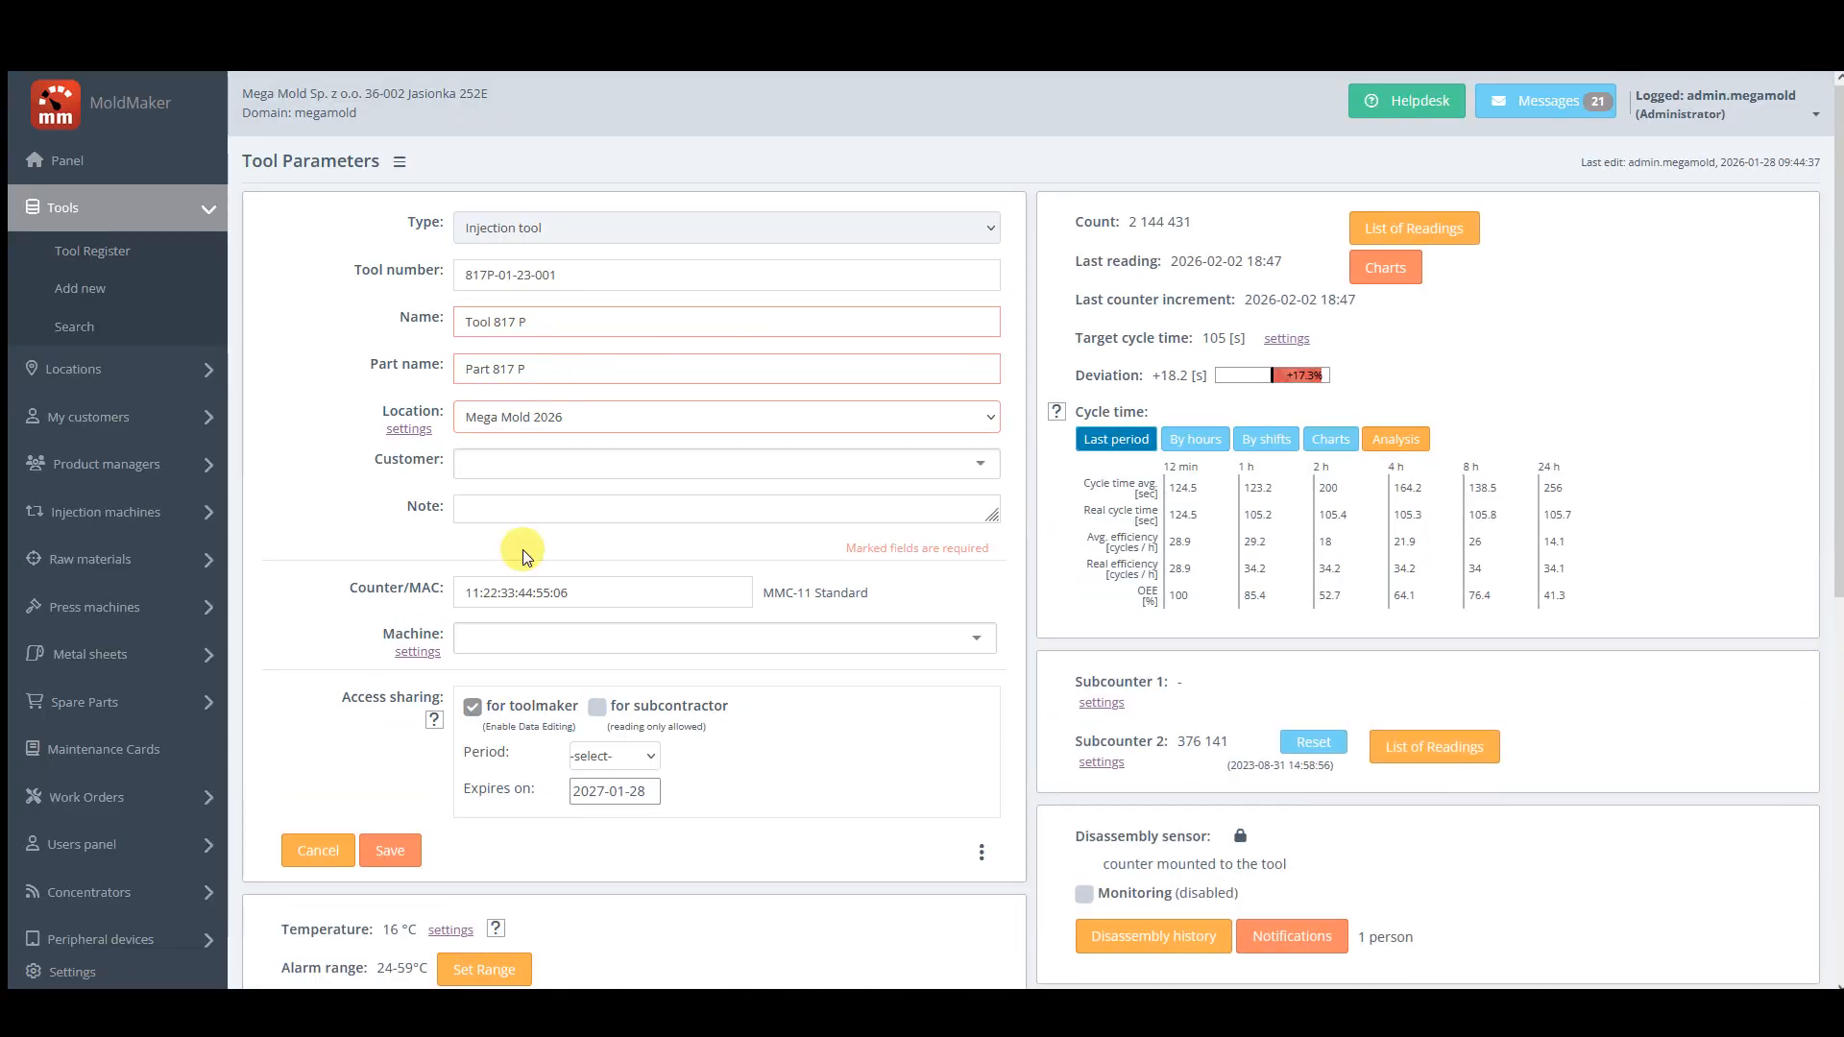
triple_click(574, 275)
triple_click(538, 321)
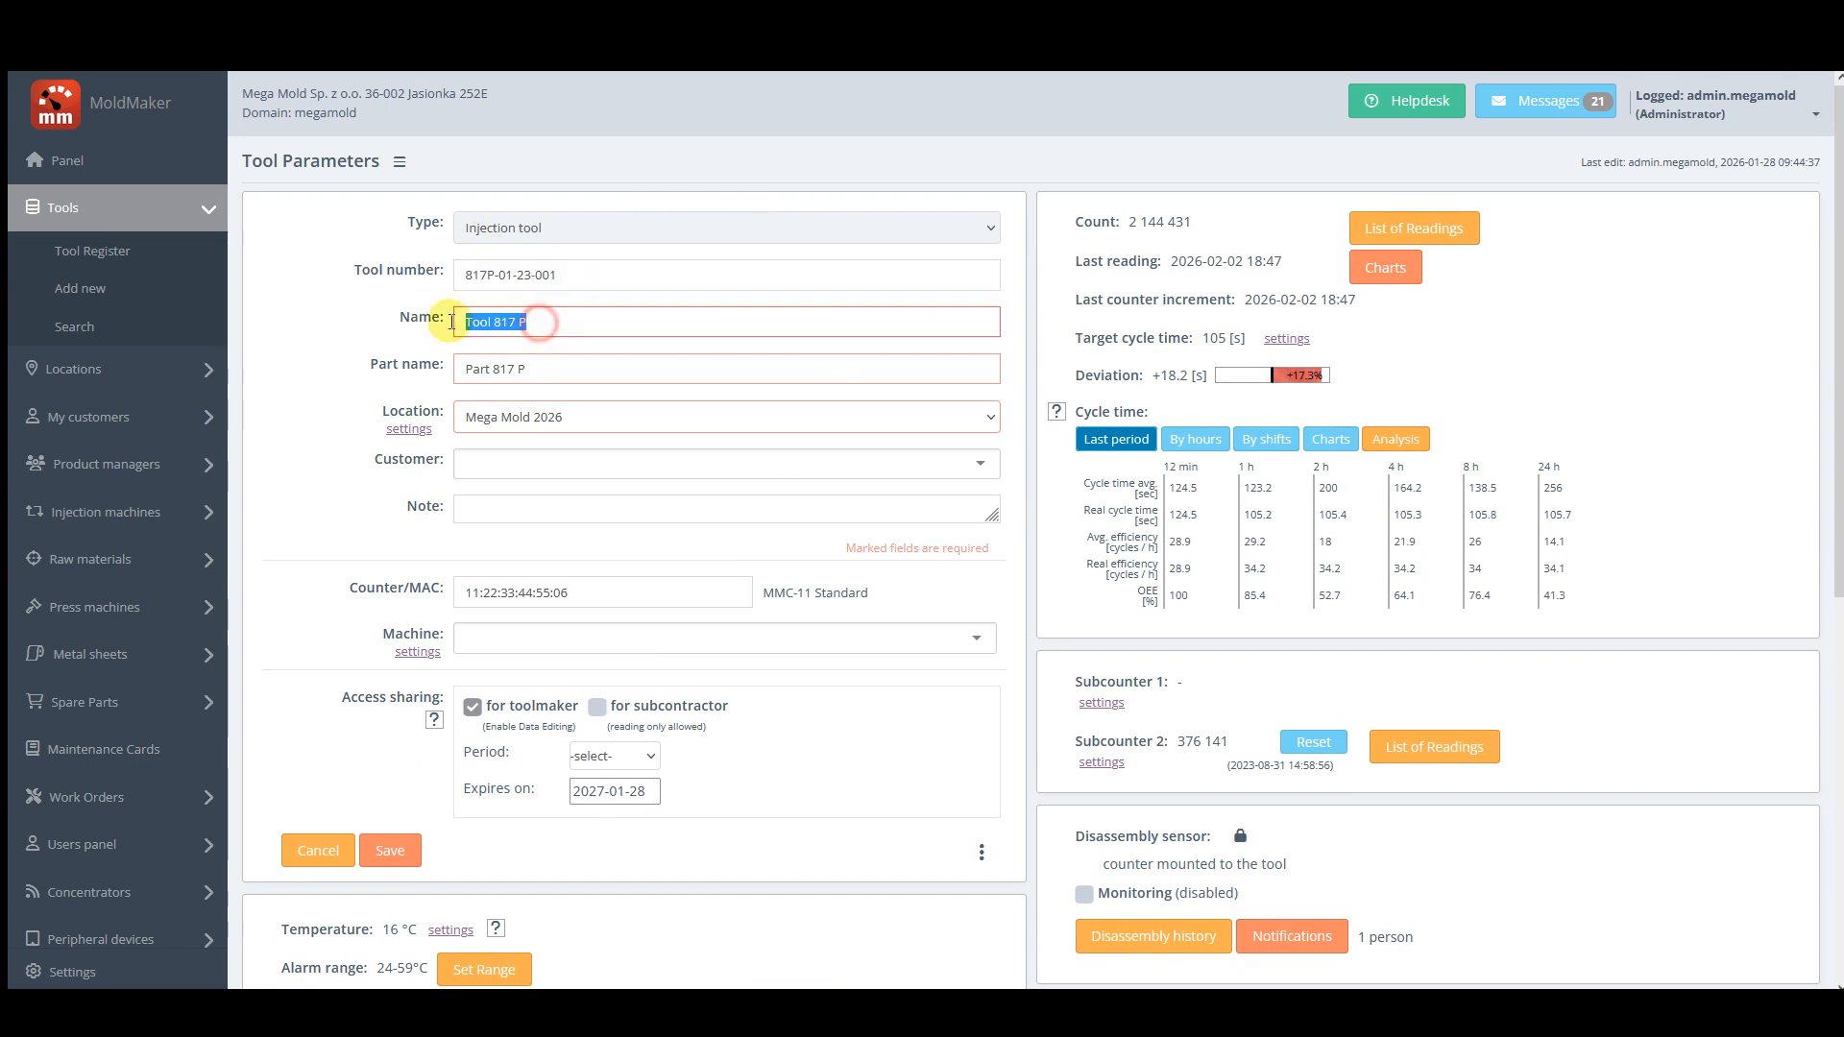
triple_click(543, 365)
left_click(556, 419)
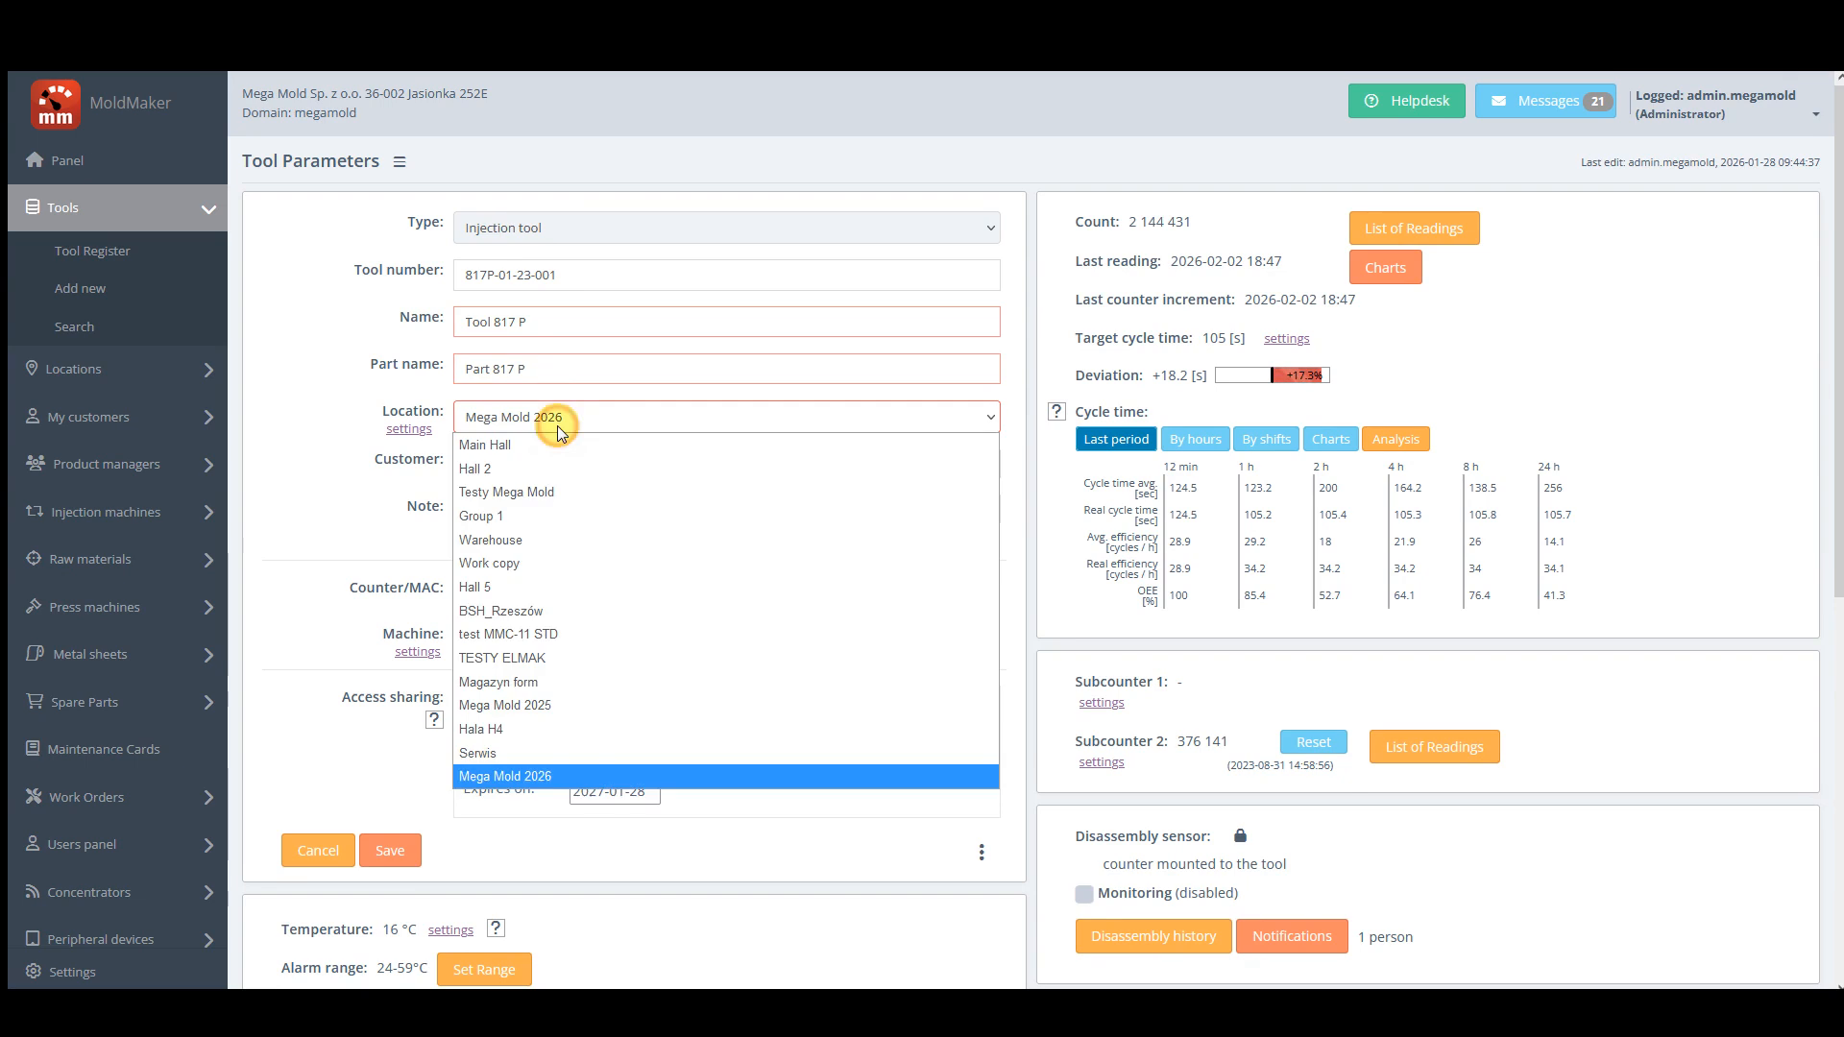
left_click(560, 422)
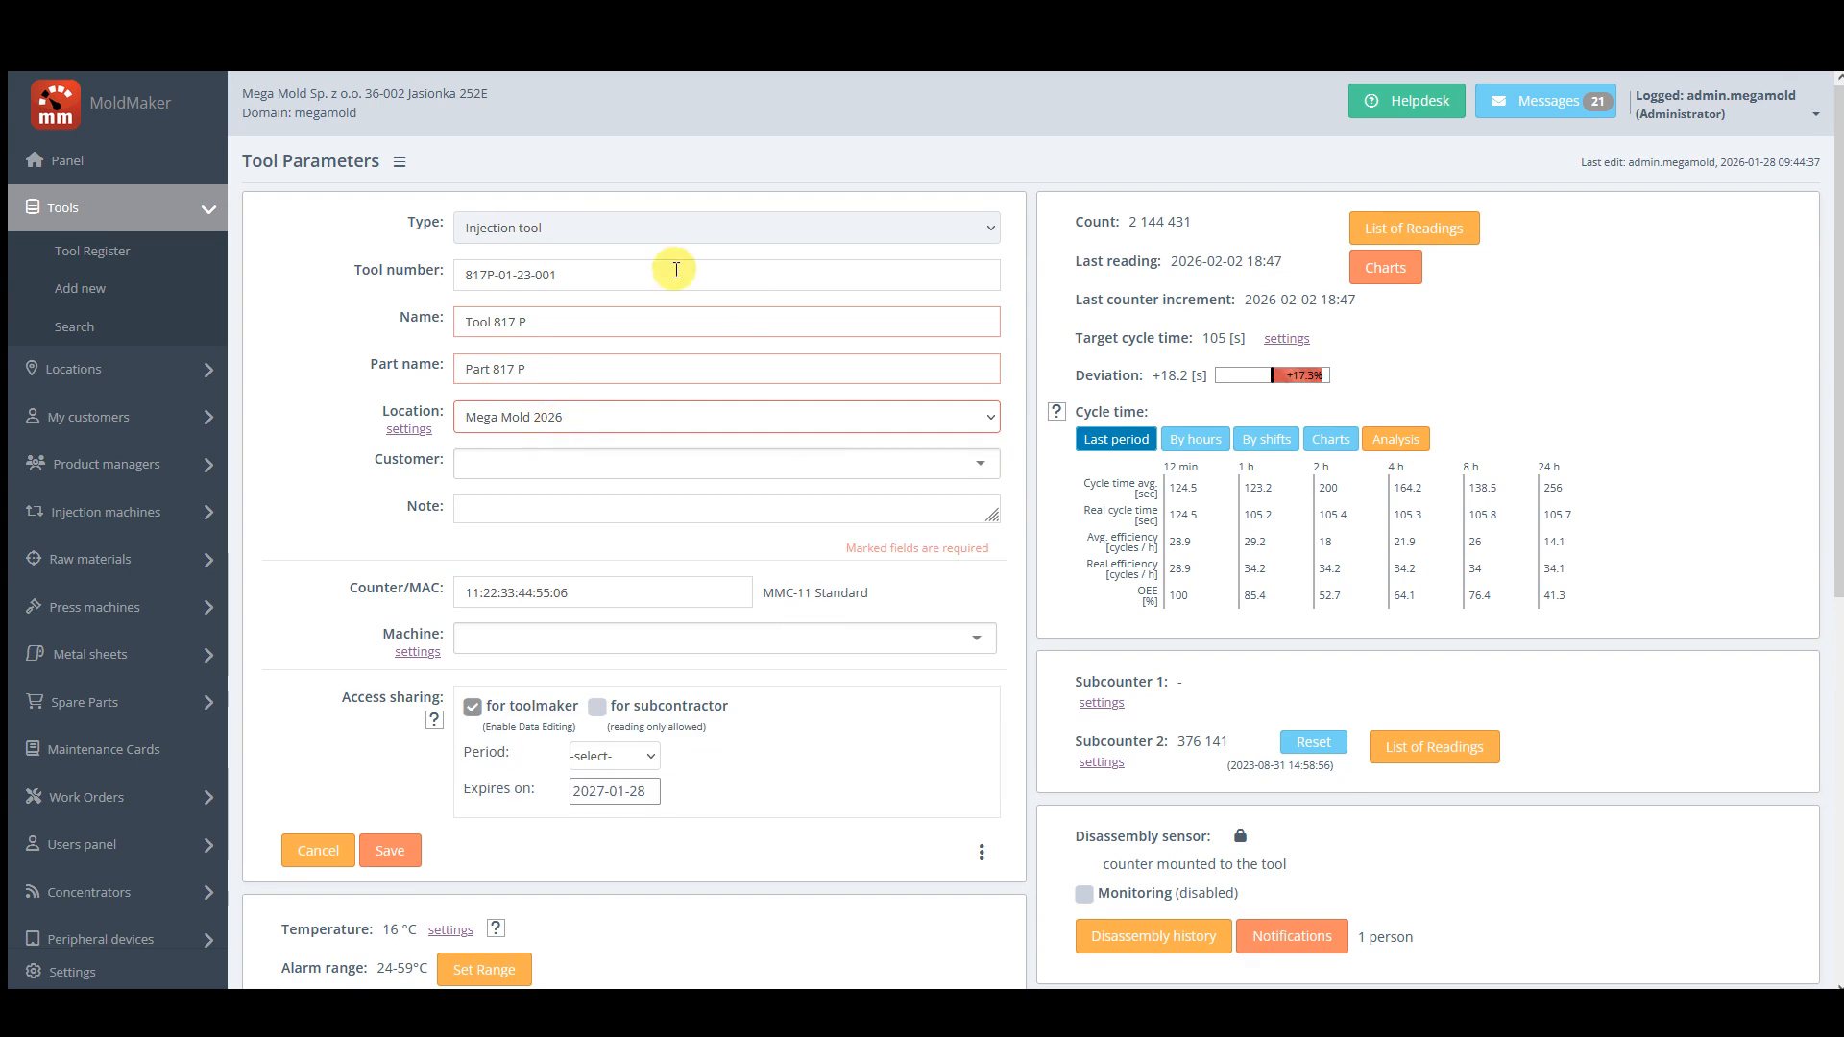
Step: Check the location choices for Tool 817 P and open the list of all locations
left_click(573, 421)
left_click(572, 421)
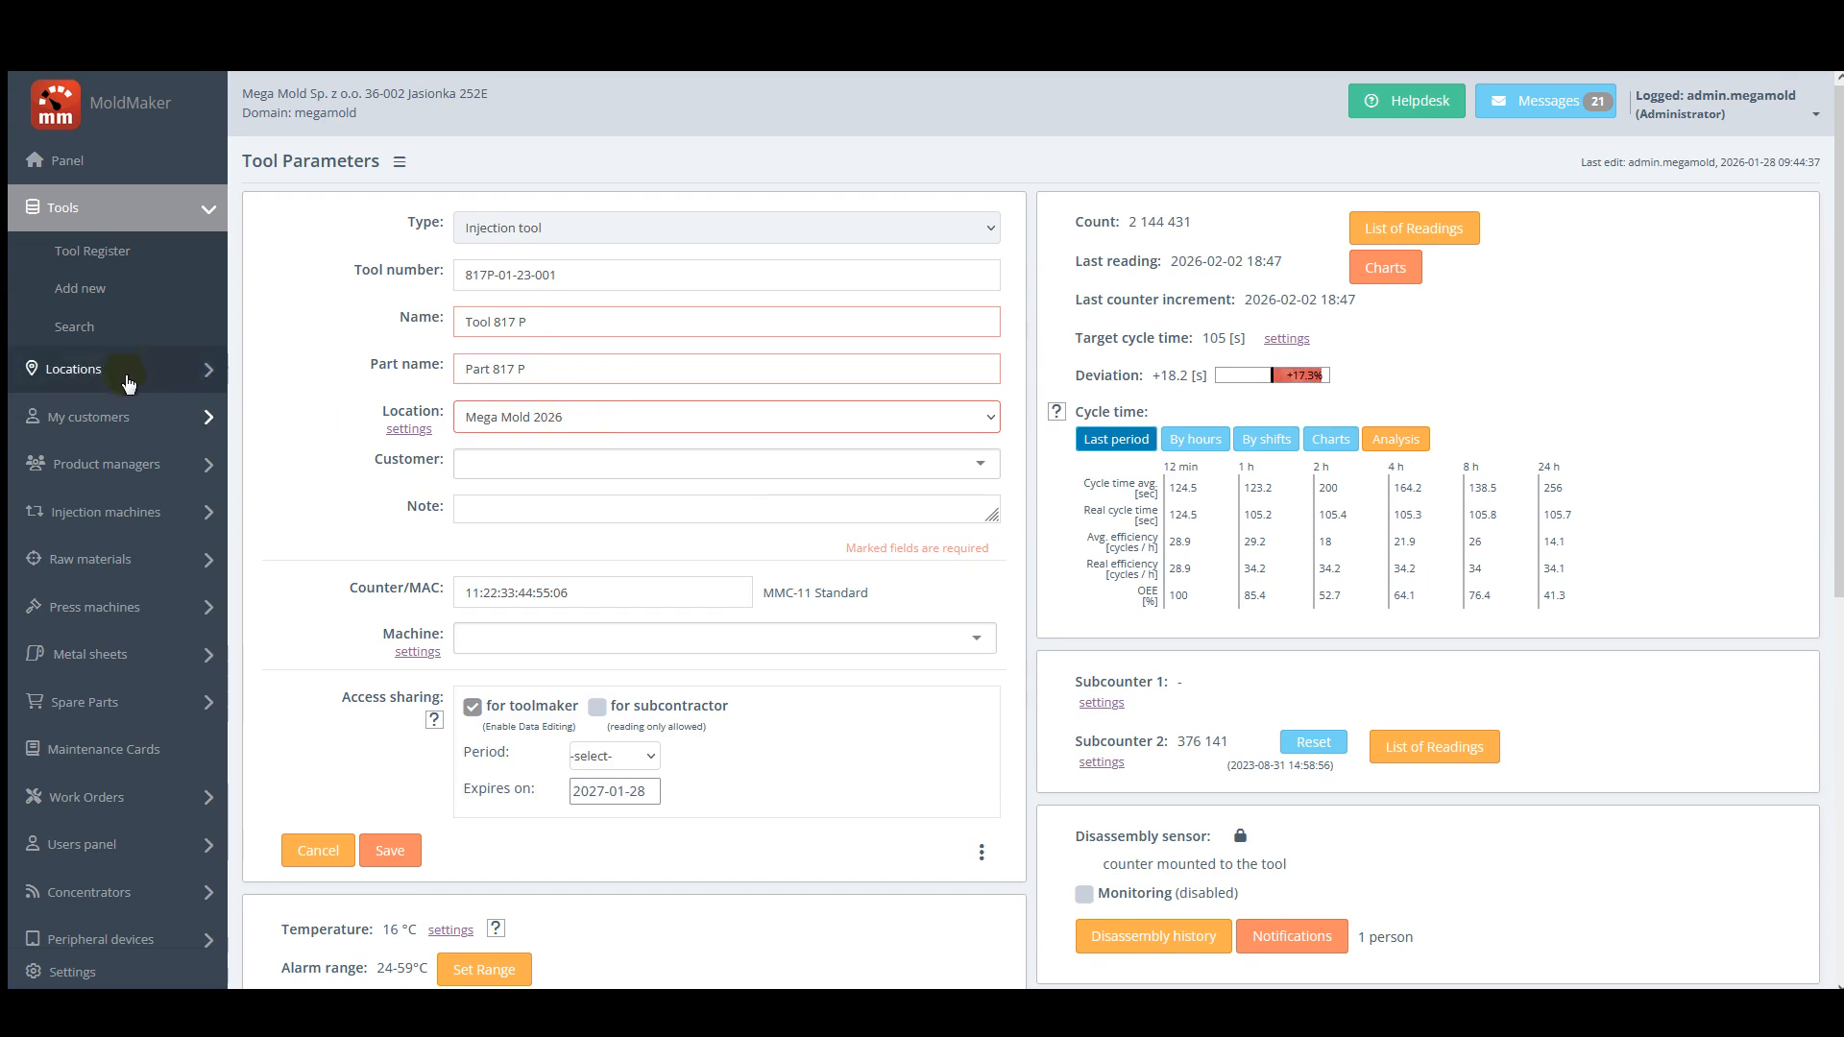
left_click(168, 373)
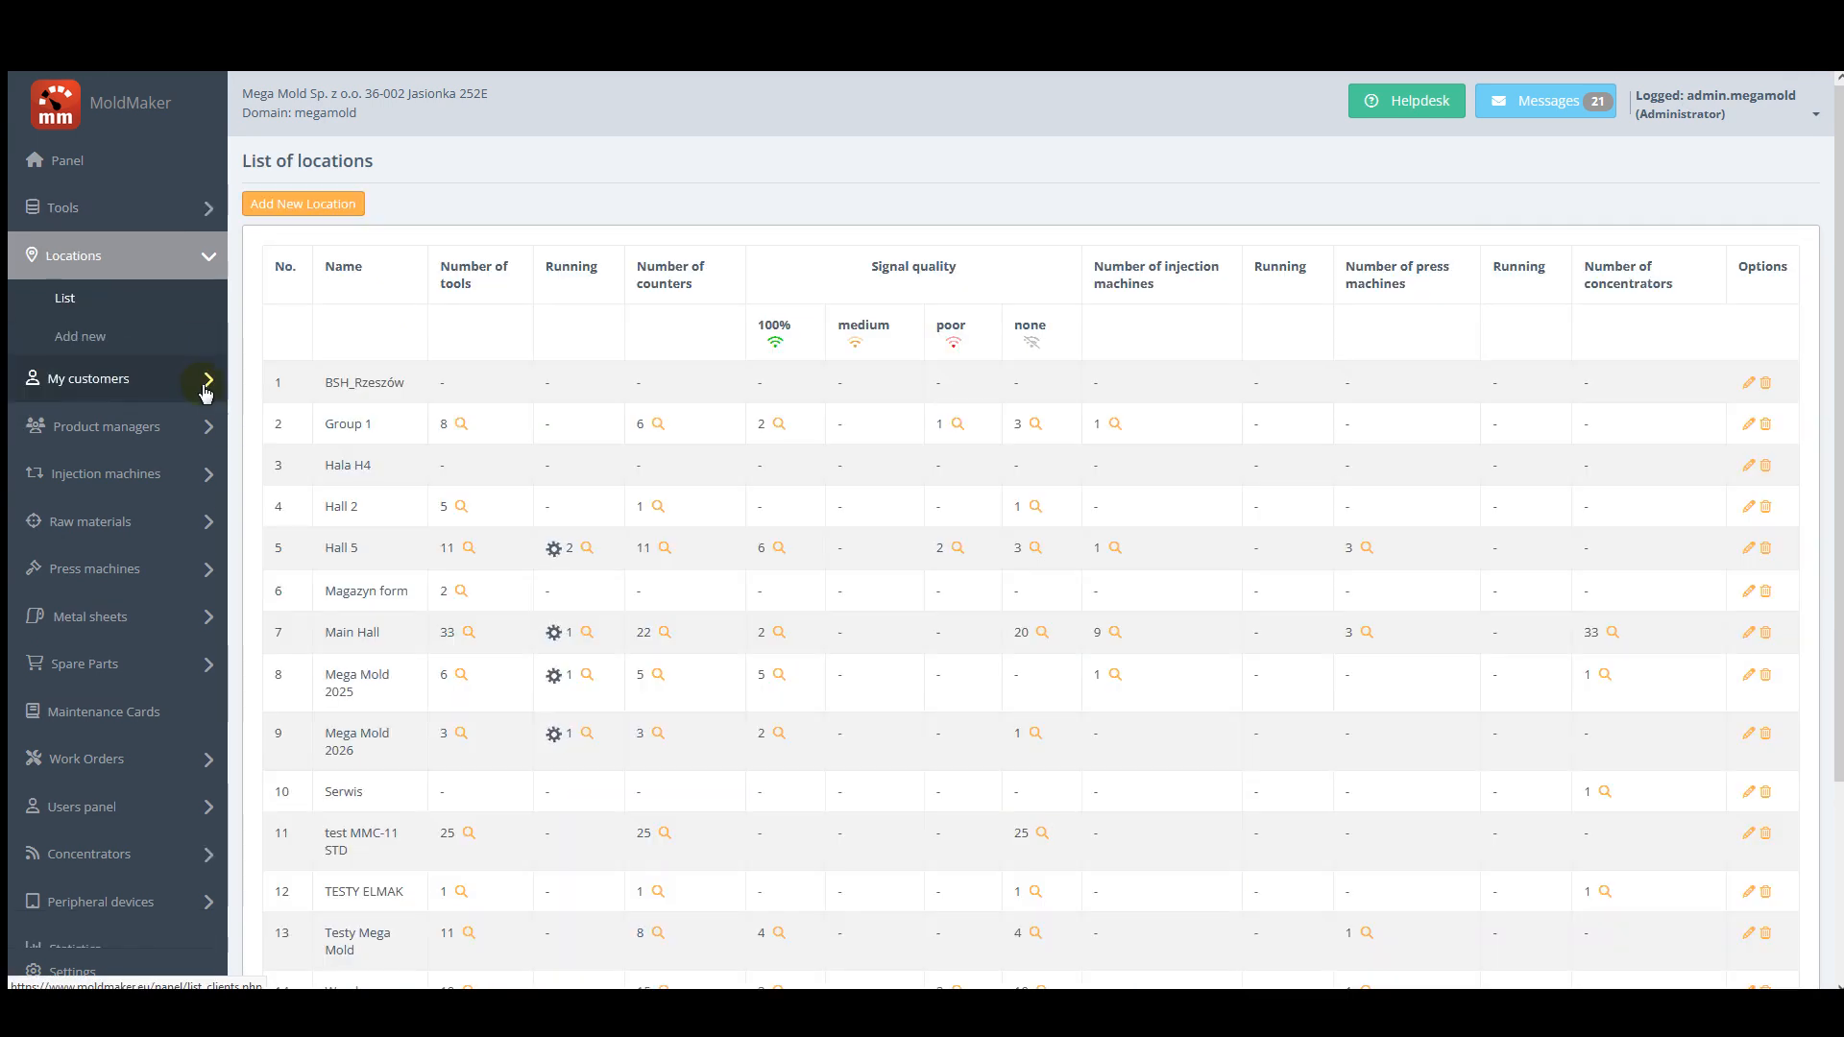
Step: Reopen Tool 817 P through its counter value in the tool register and view its cycle times by hours and by shifts
left_click(83, 211)
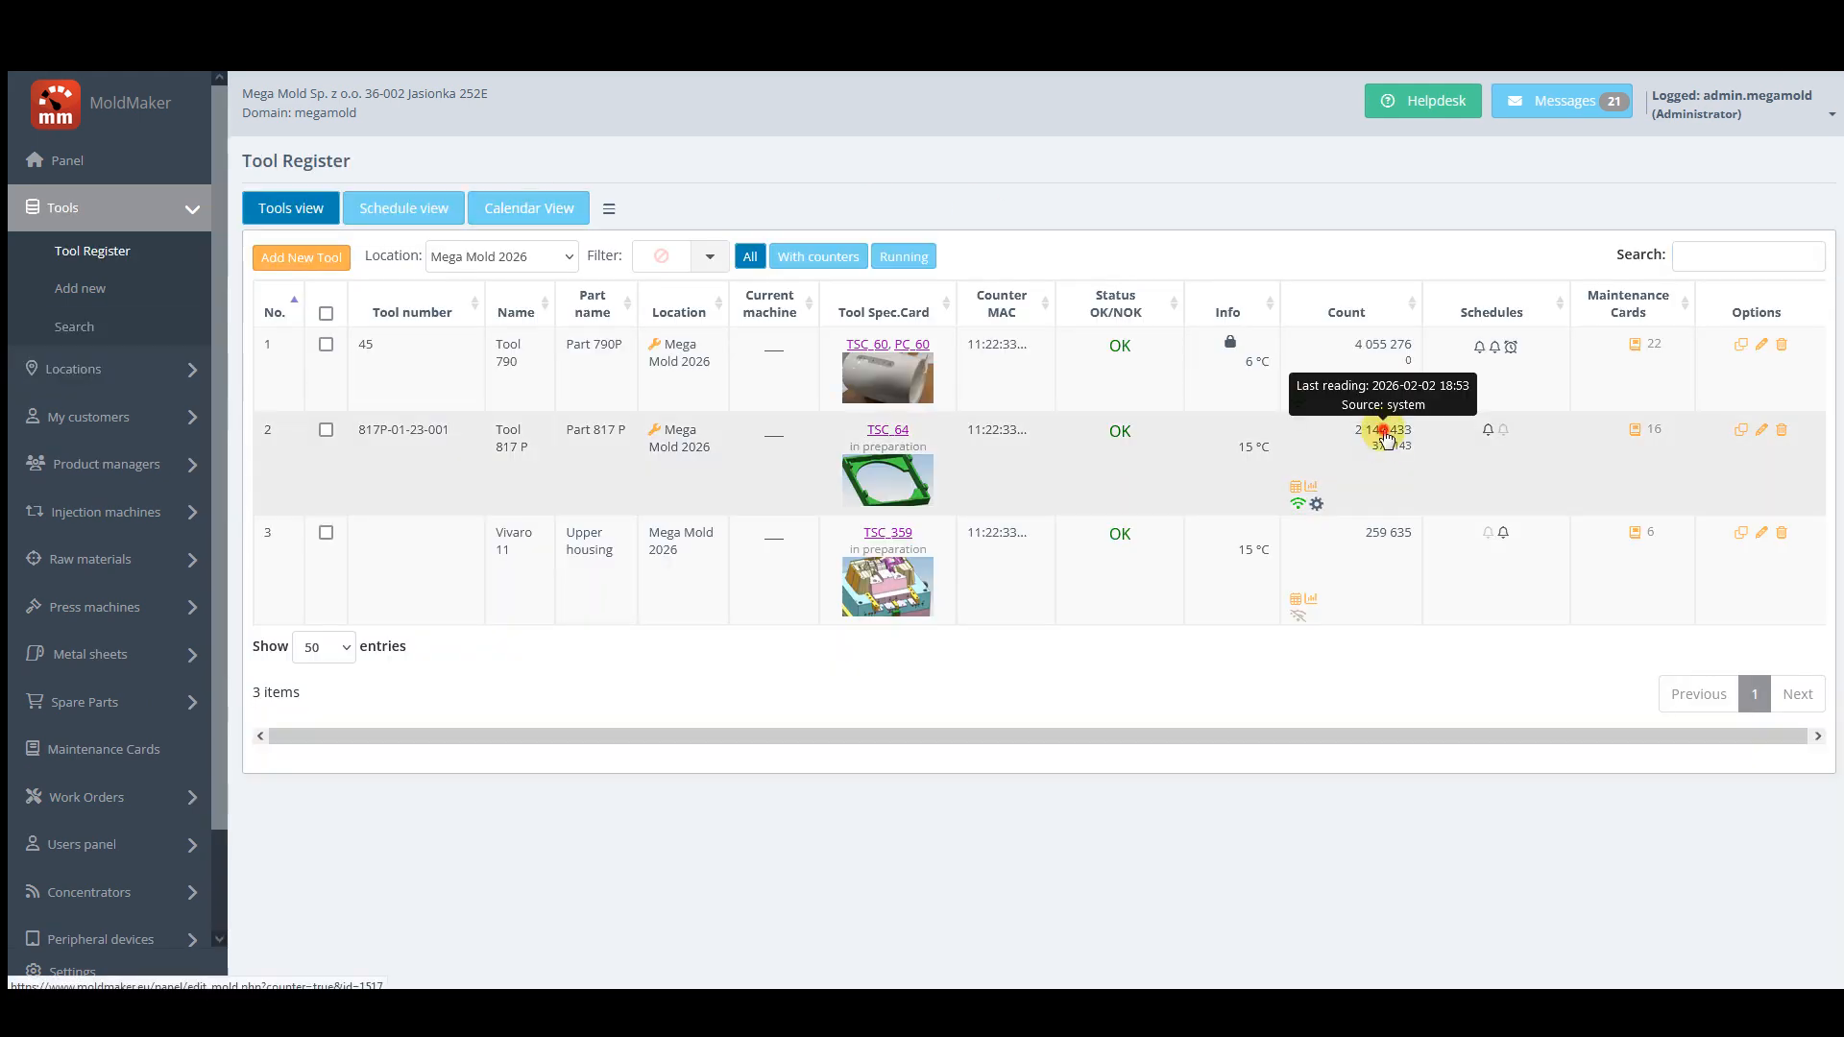
left_click(1339, 423)
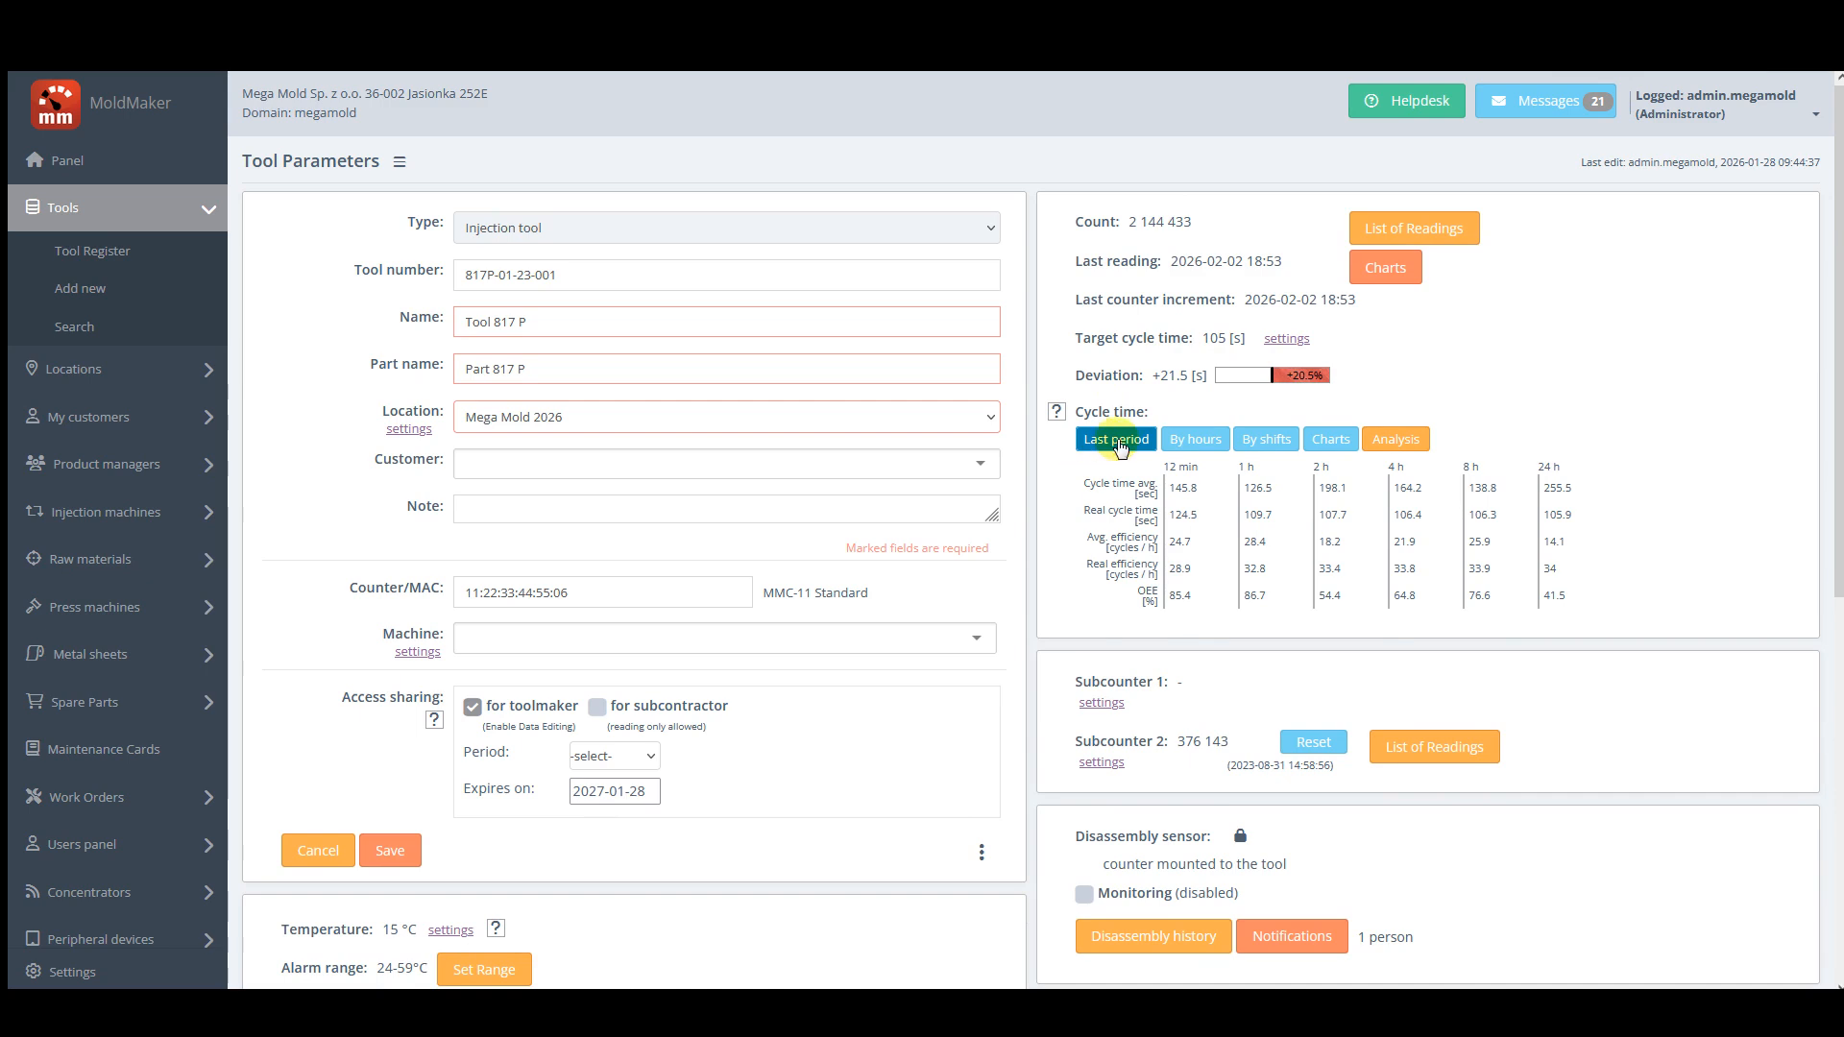
left_click(1192, 440)
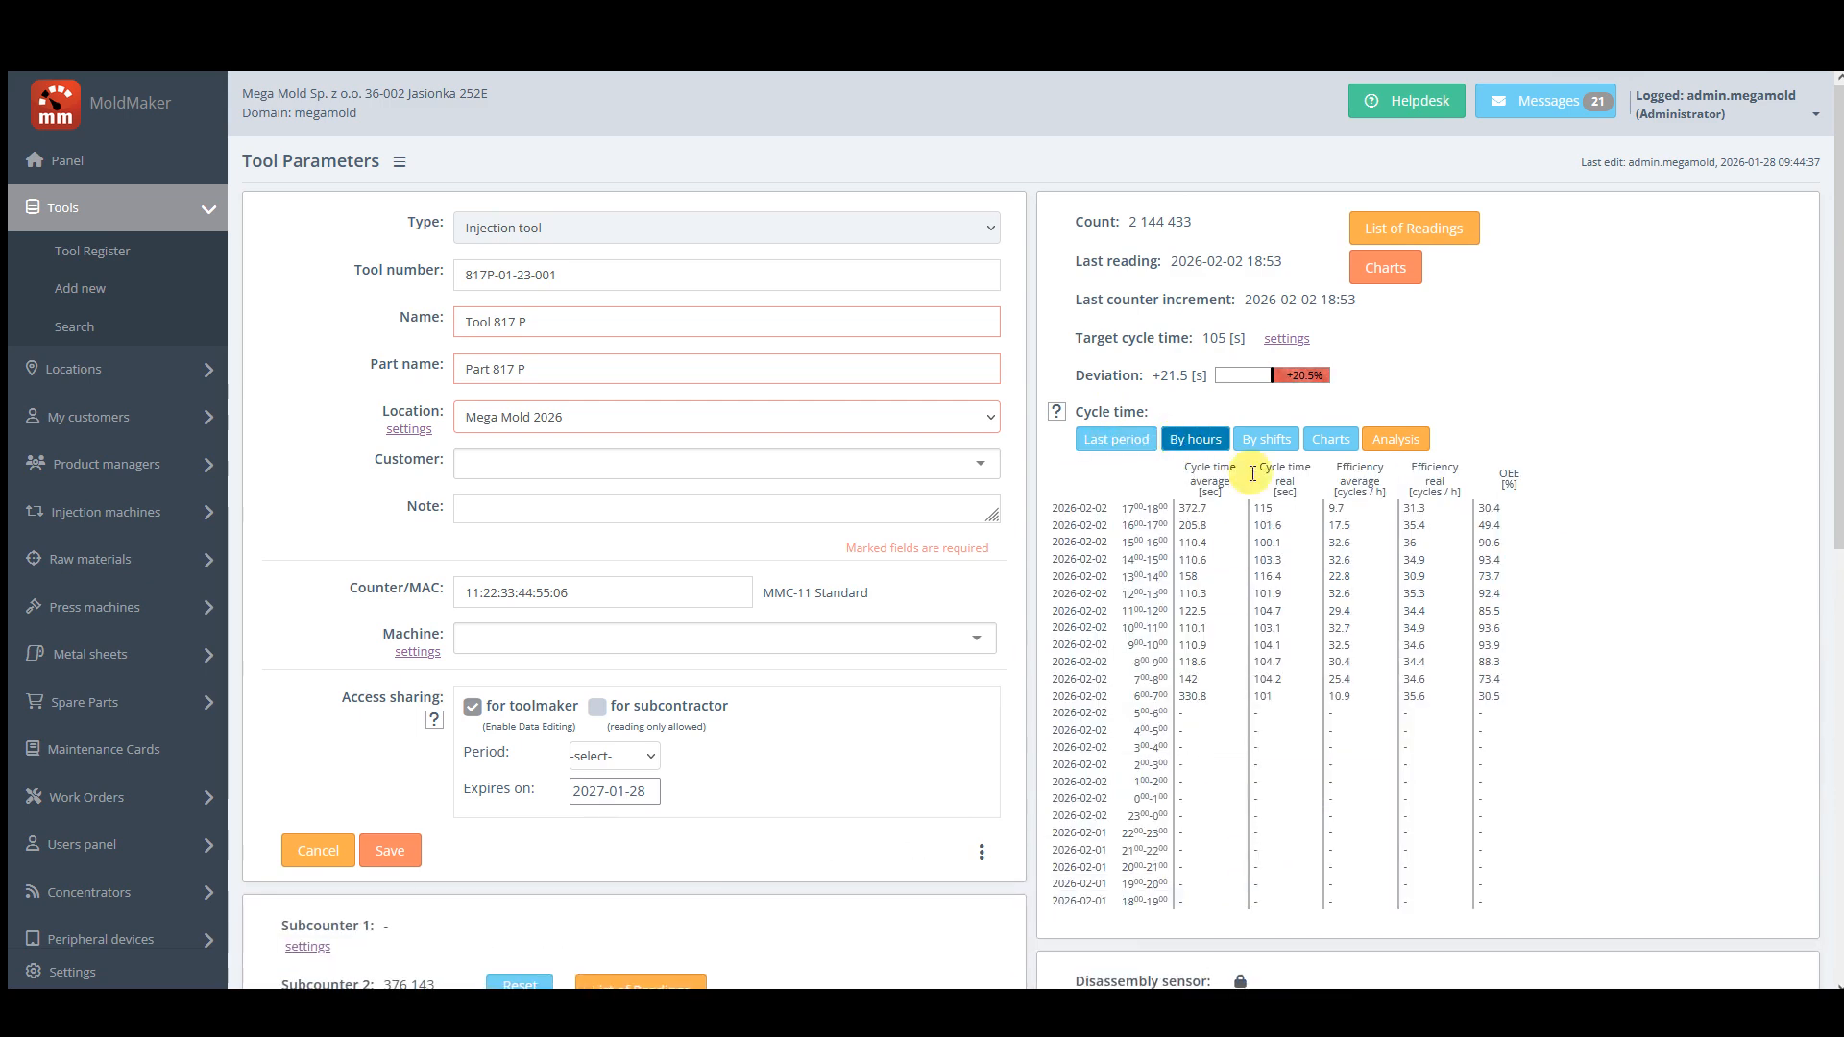
left_click(1265, 439)
scroll(1325, 442, "down", 1)
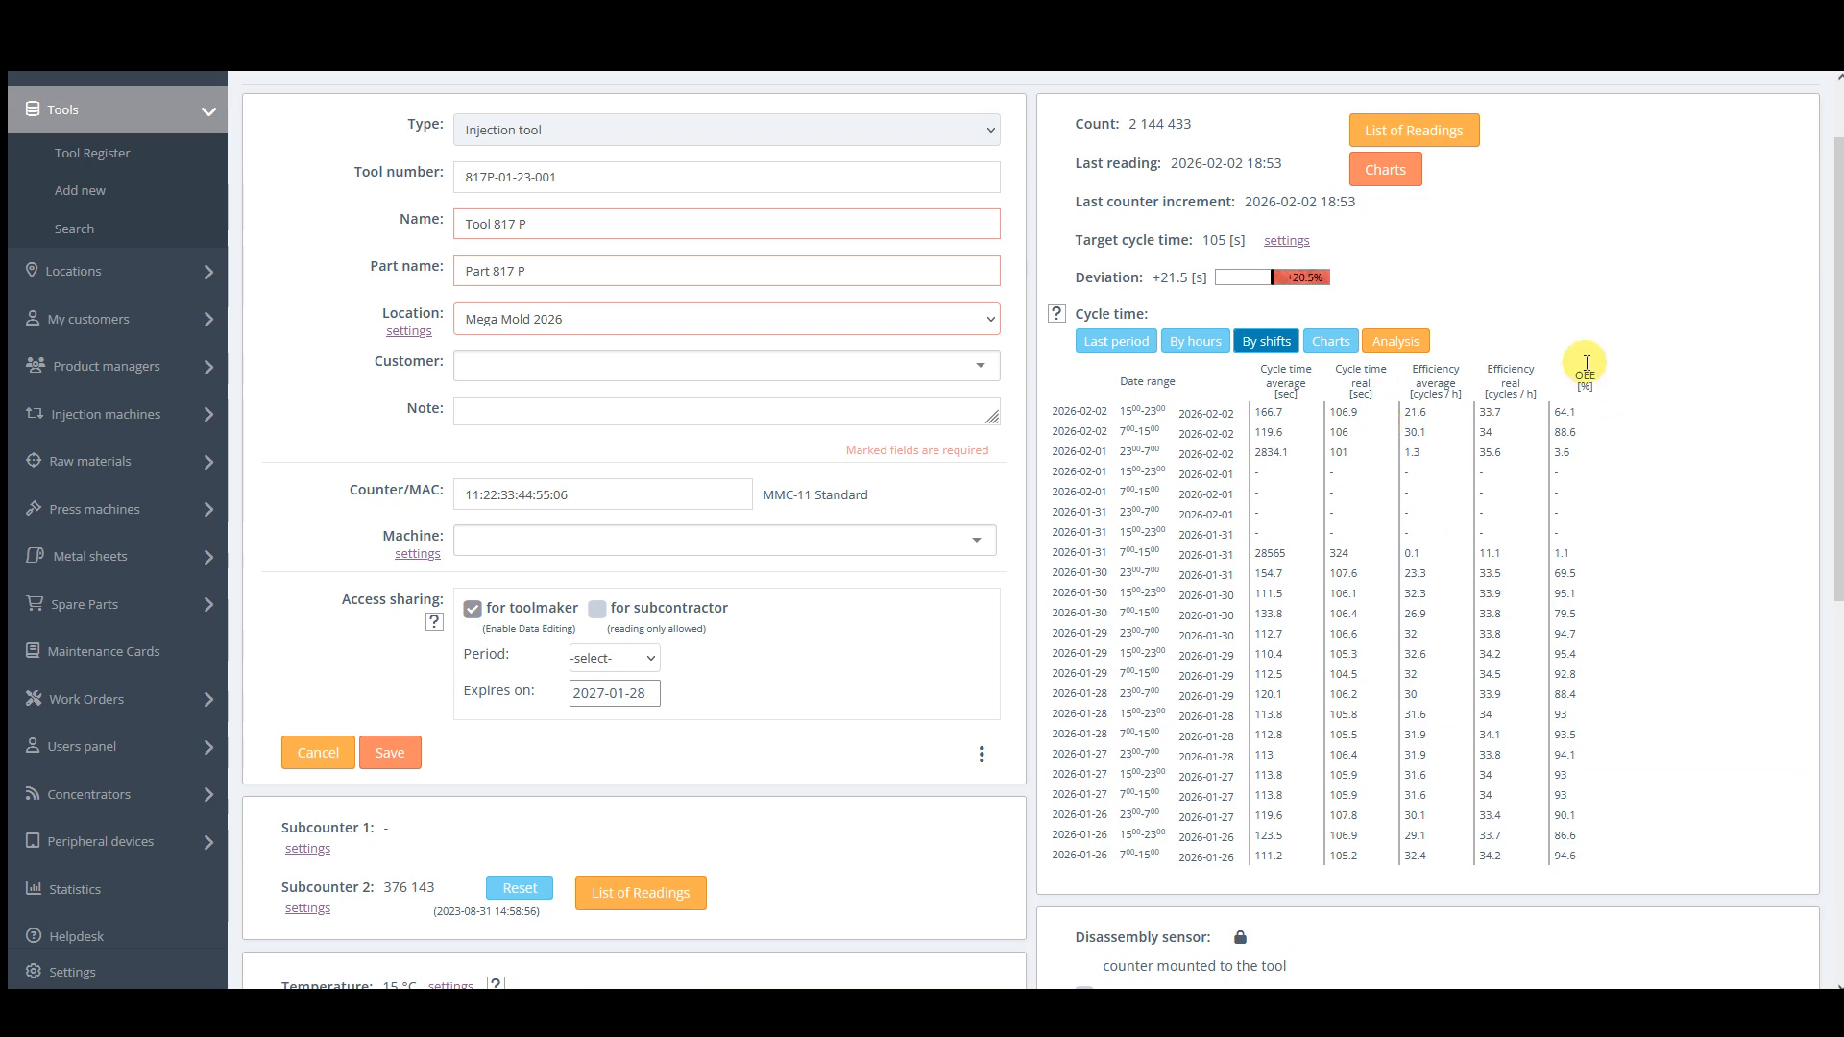
left_click(1394, 344)
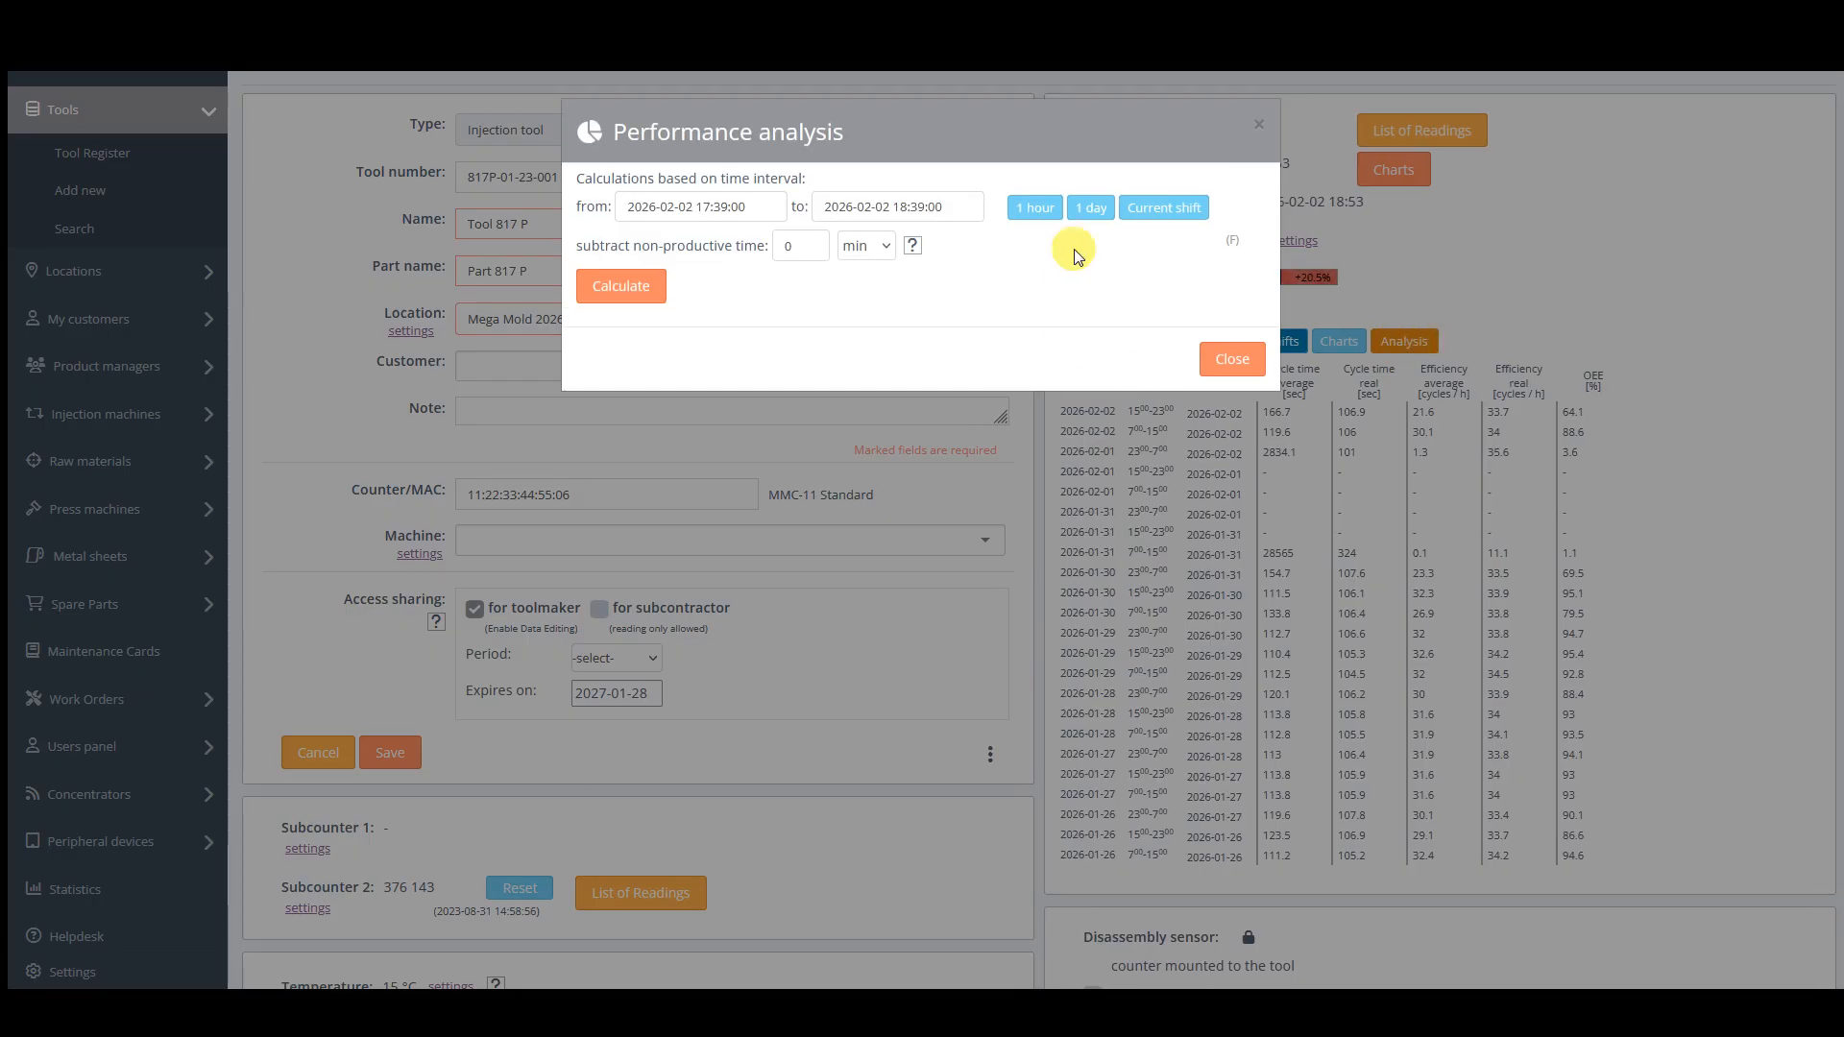
left_click(642, 297)
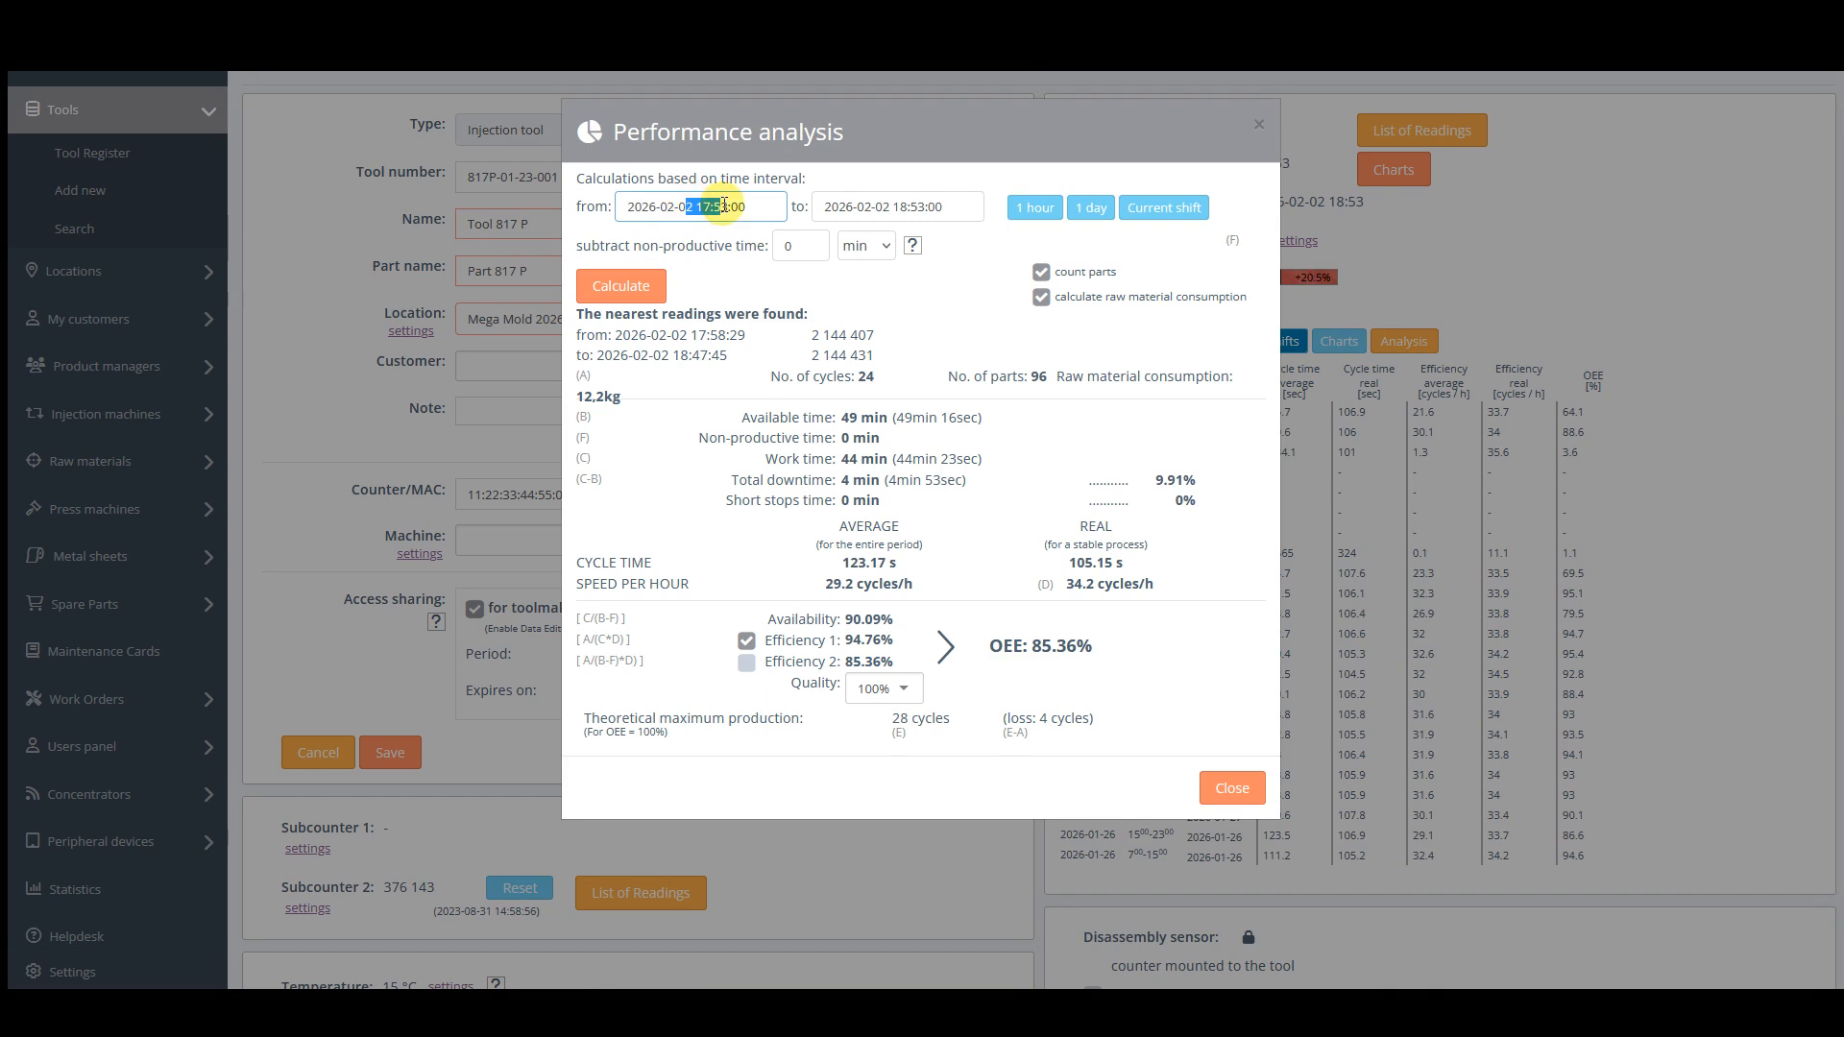
left_click_drag(829, 207, 941, 206)
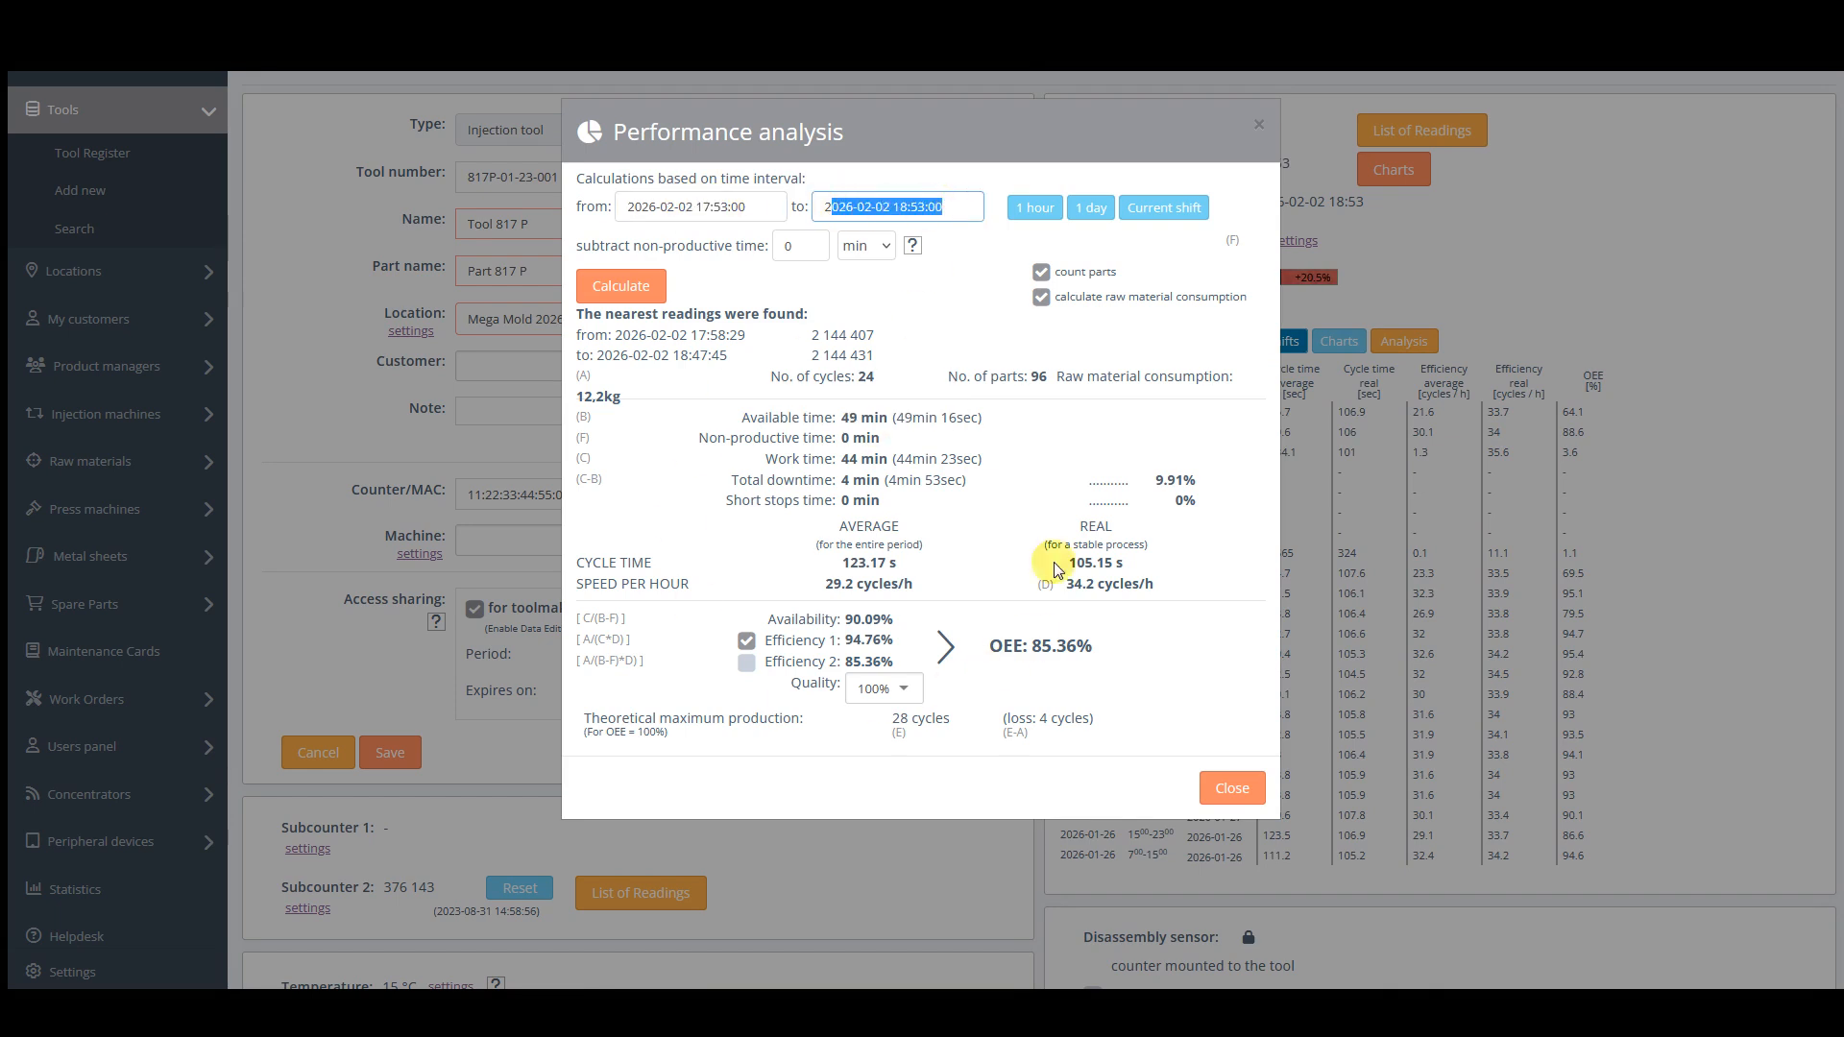
left_click(872, 378)
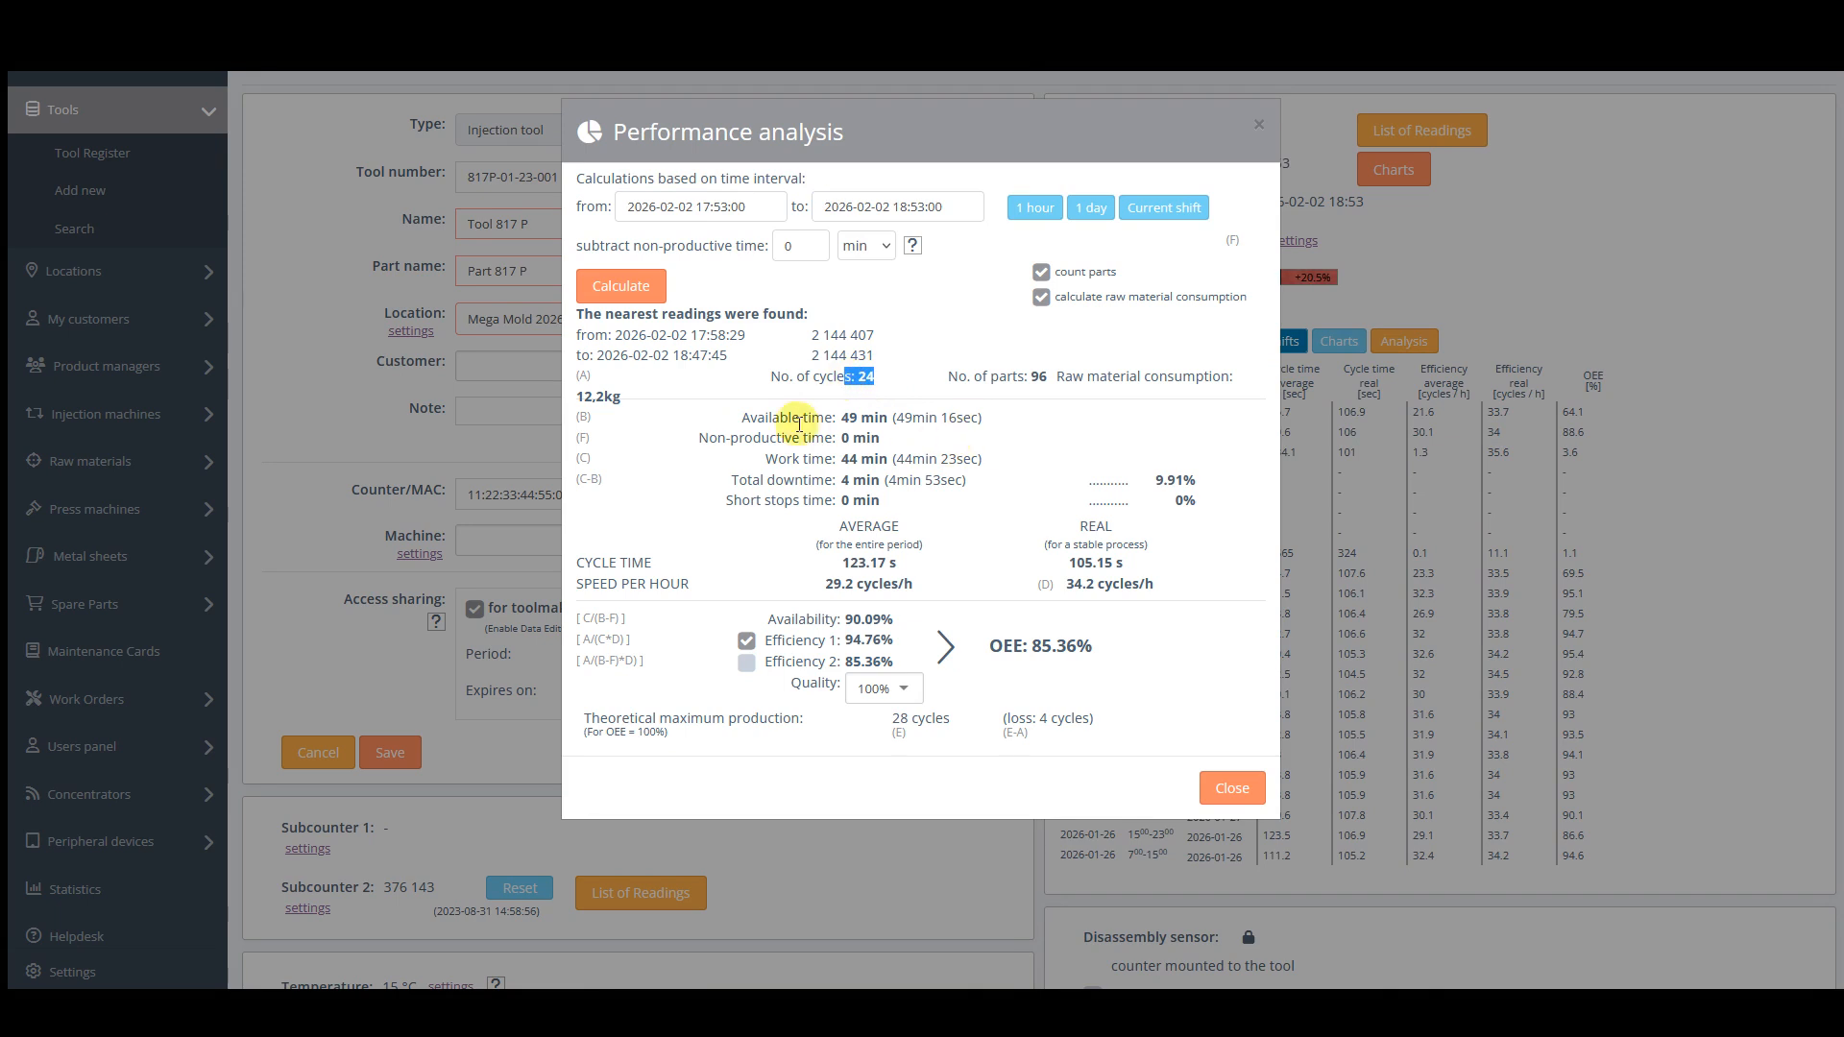
left_click_drag(841, 418, 972, 427)
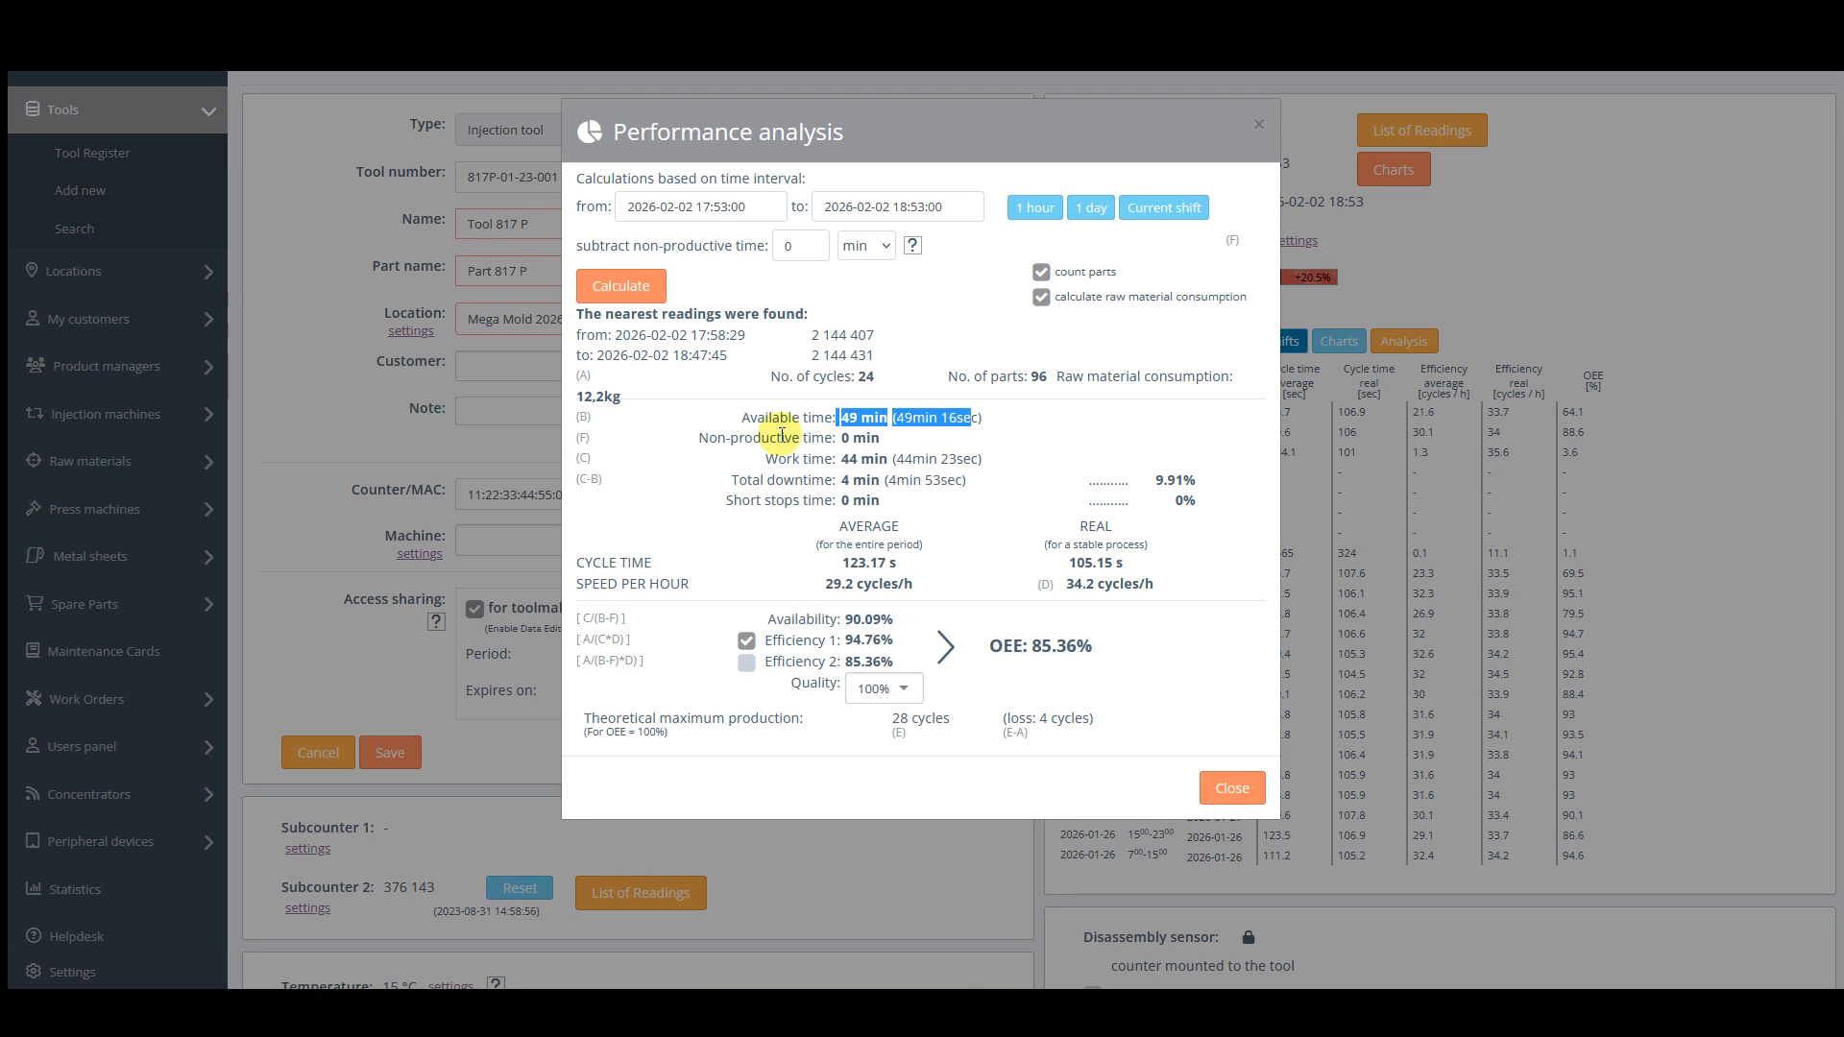
mouse_move(874, 441)
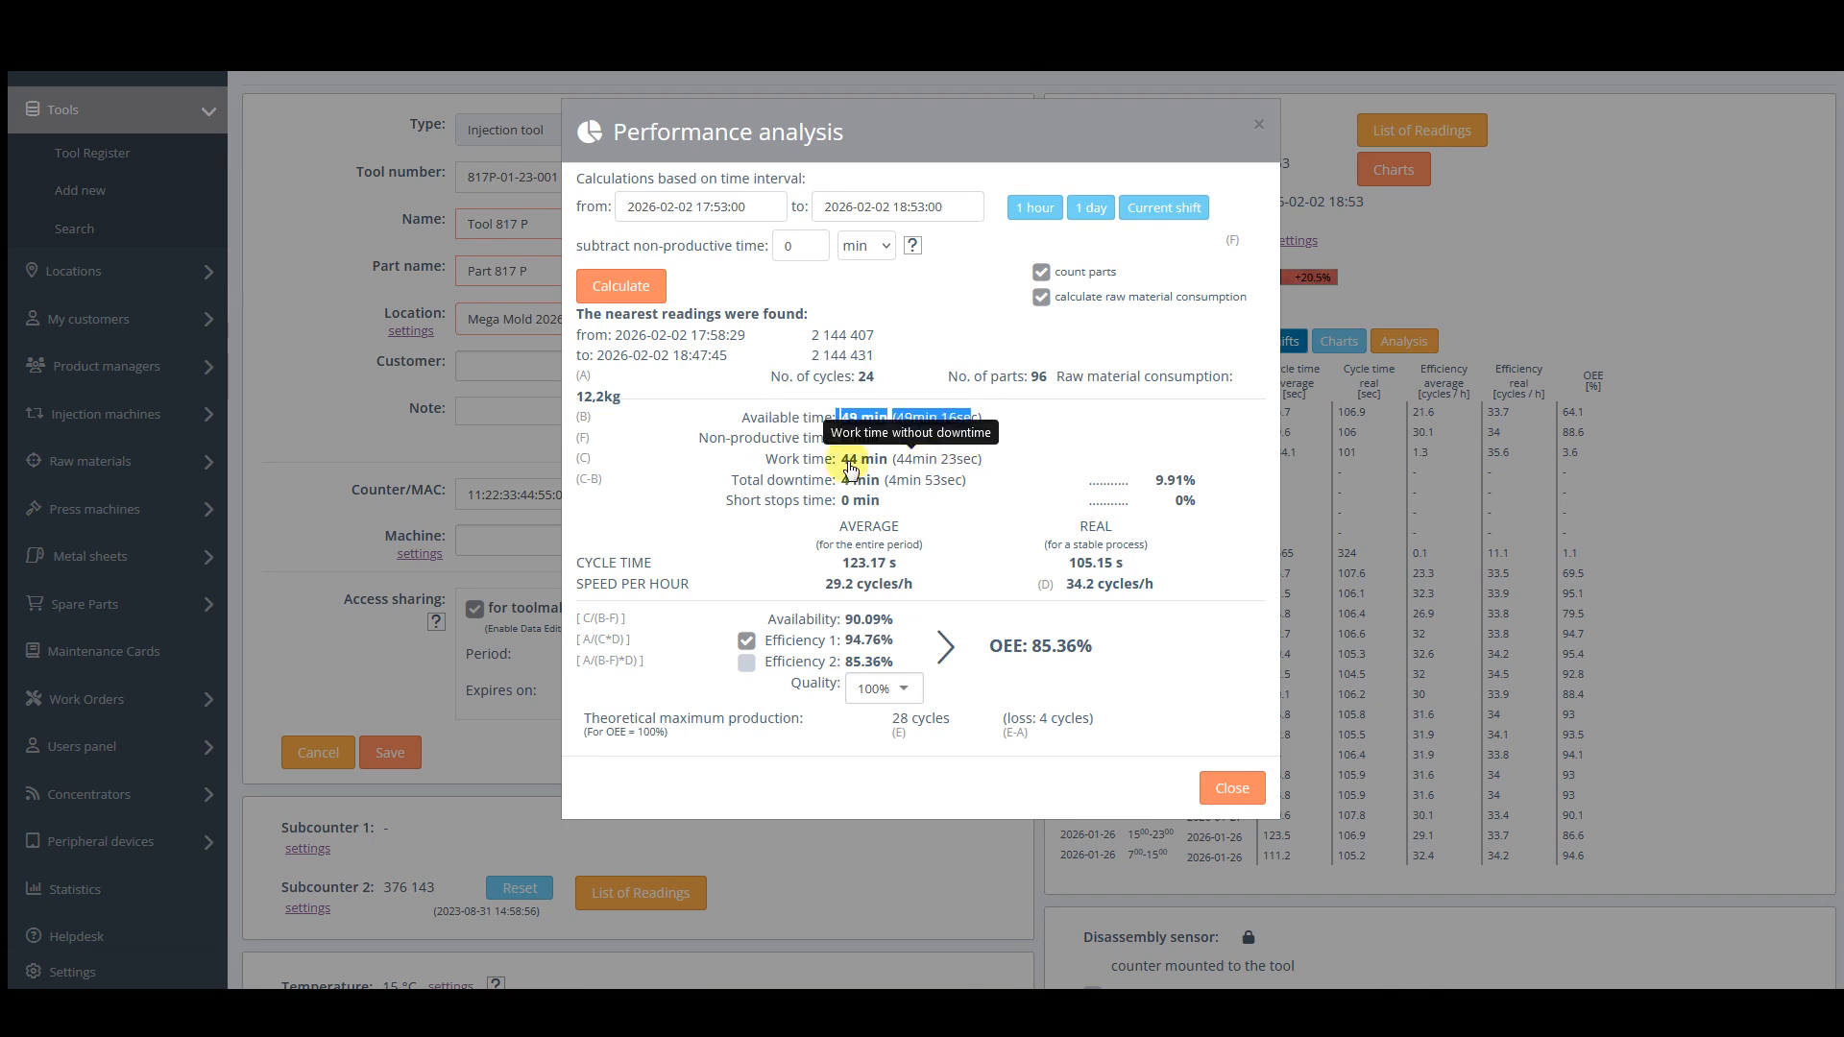
mouse_move(889, 485)
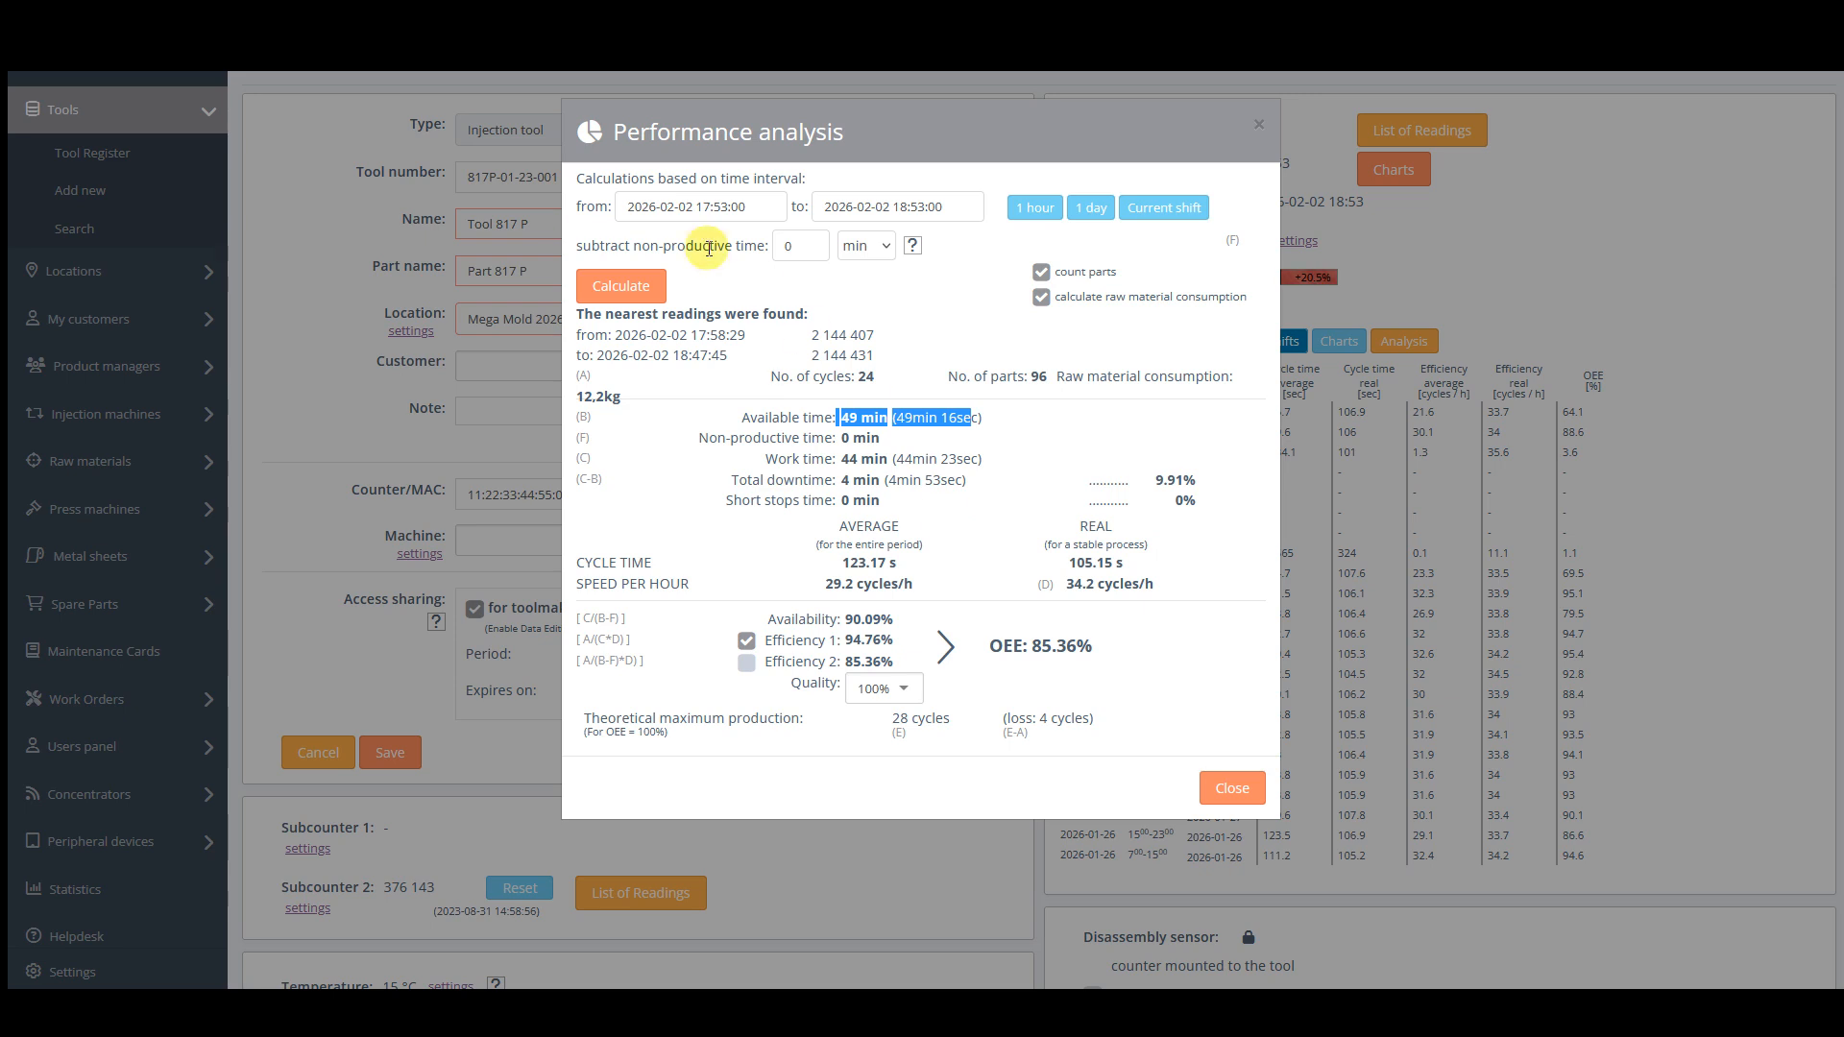
left_click_drag(659, 208, 724, 207)
left_click_drag(845, 209, 917, 209)
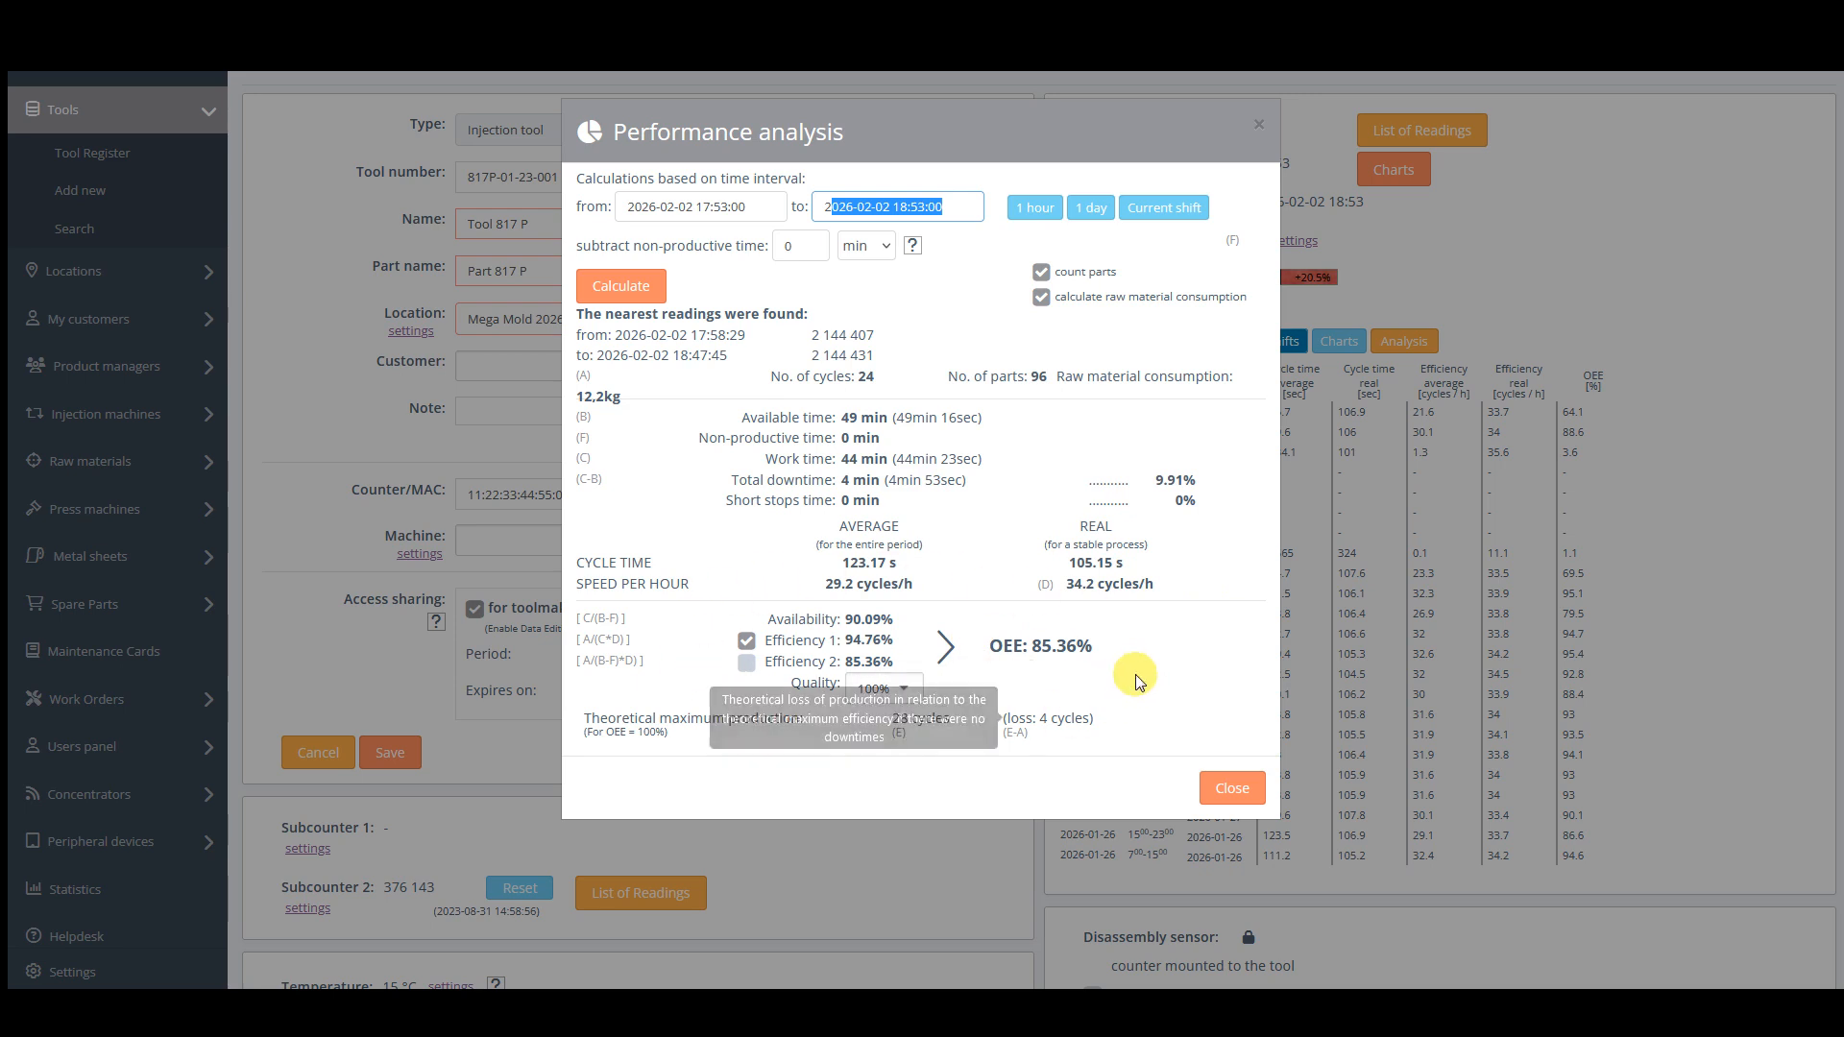
left_click(1232, 788)
Step: Open the list of readings for Tool 817 P, switch to its charts, and look over the efficiency chart
scroll(1219, 315, "up", 1)
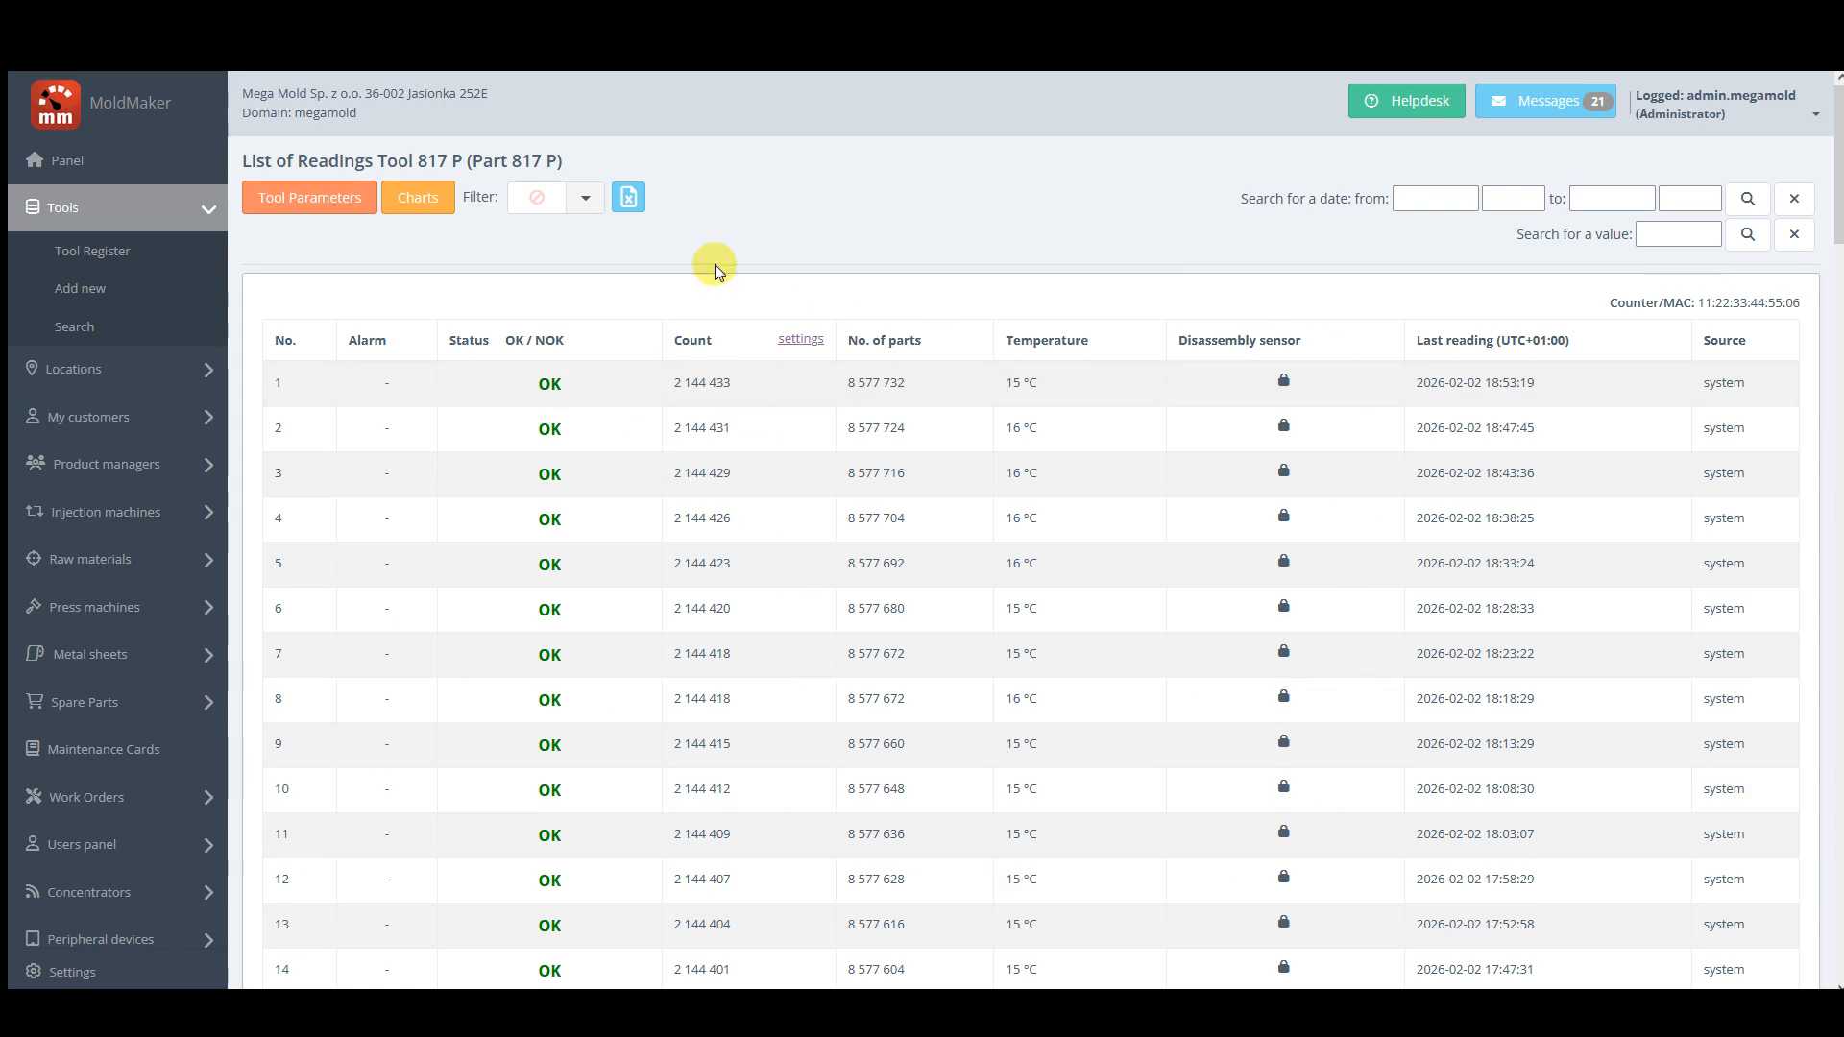
left_click(416, 205)
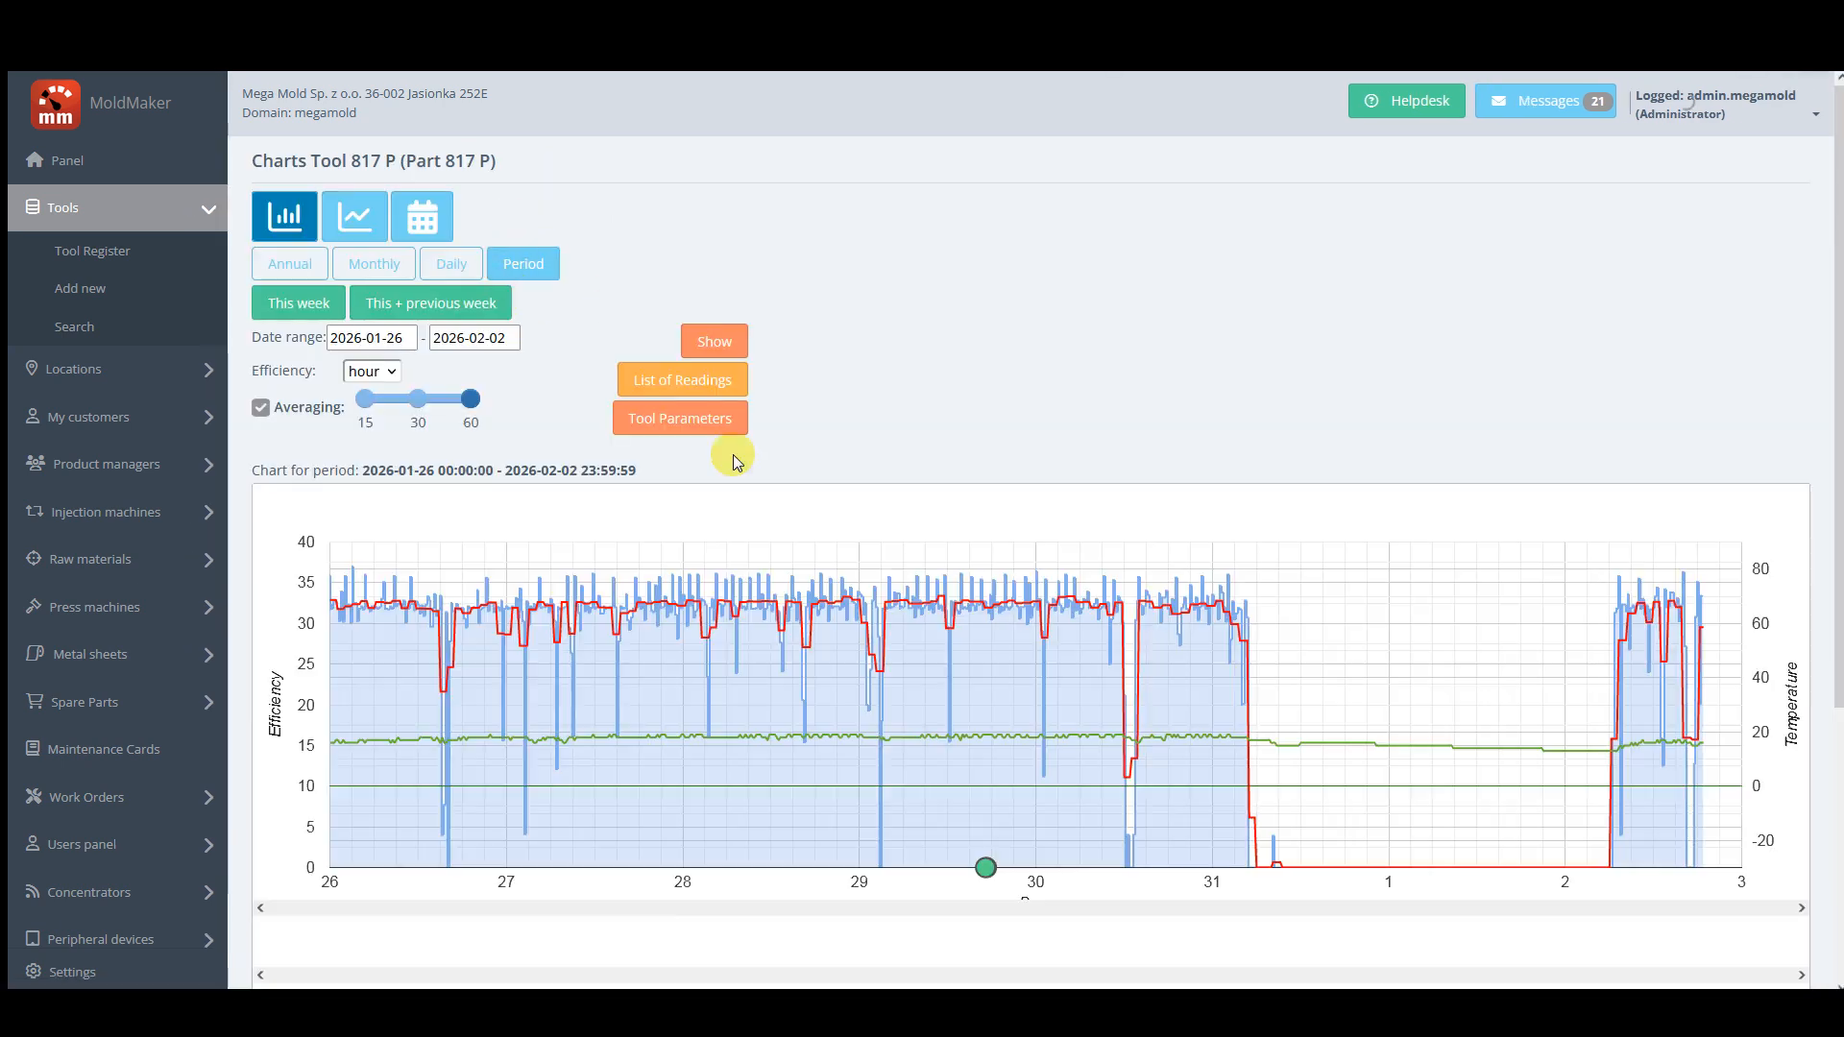
scroll(711, 545, "down", 1)
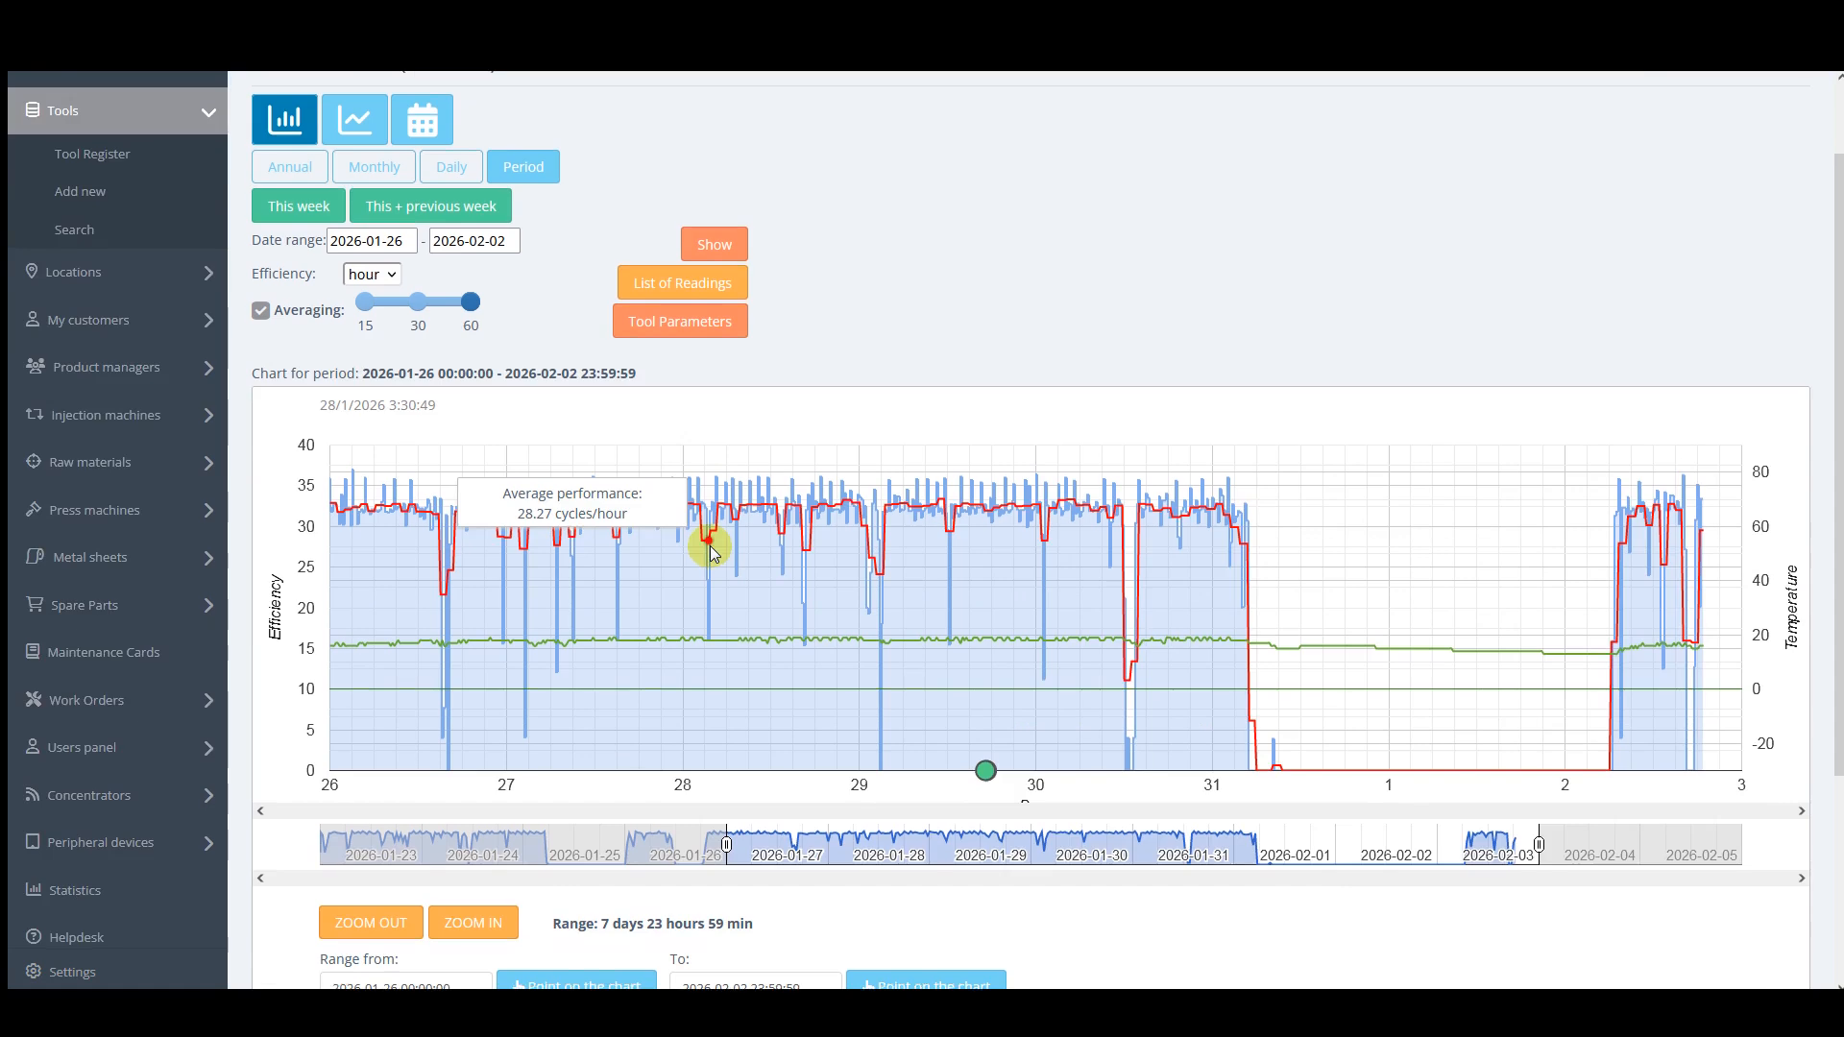
scroll(710, 545, "up", 1)
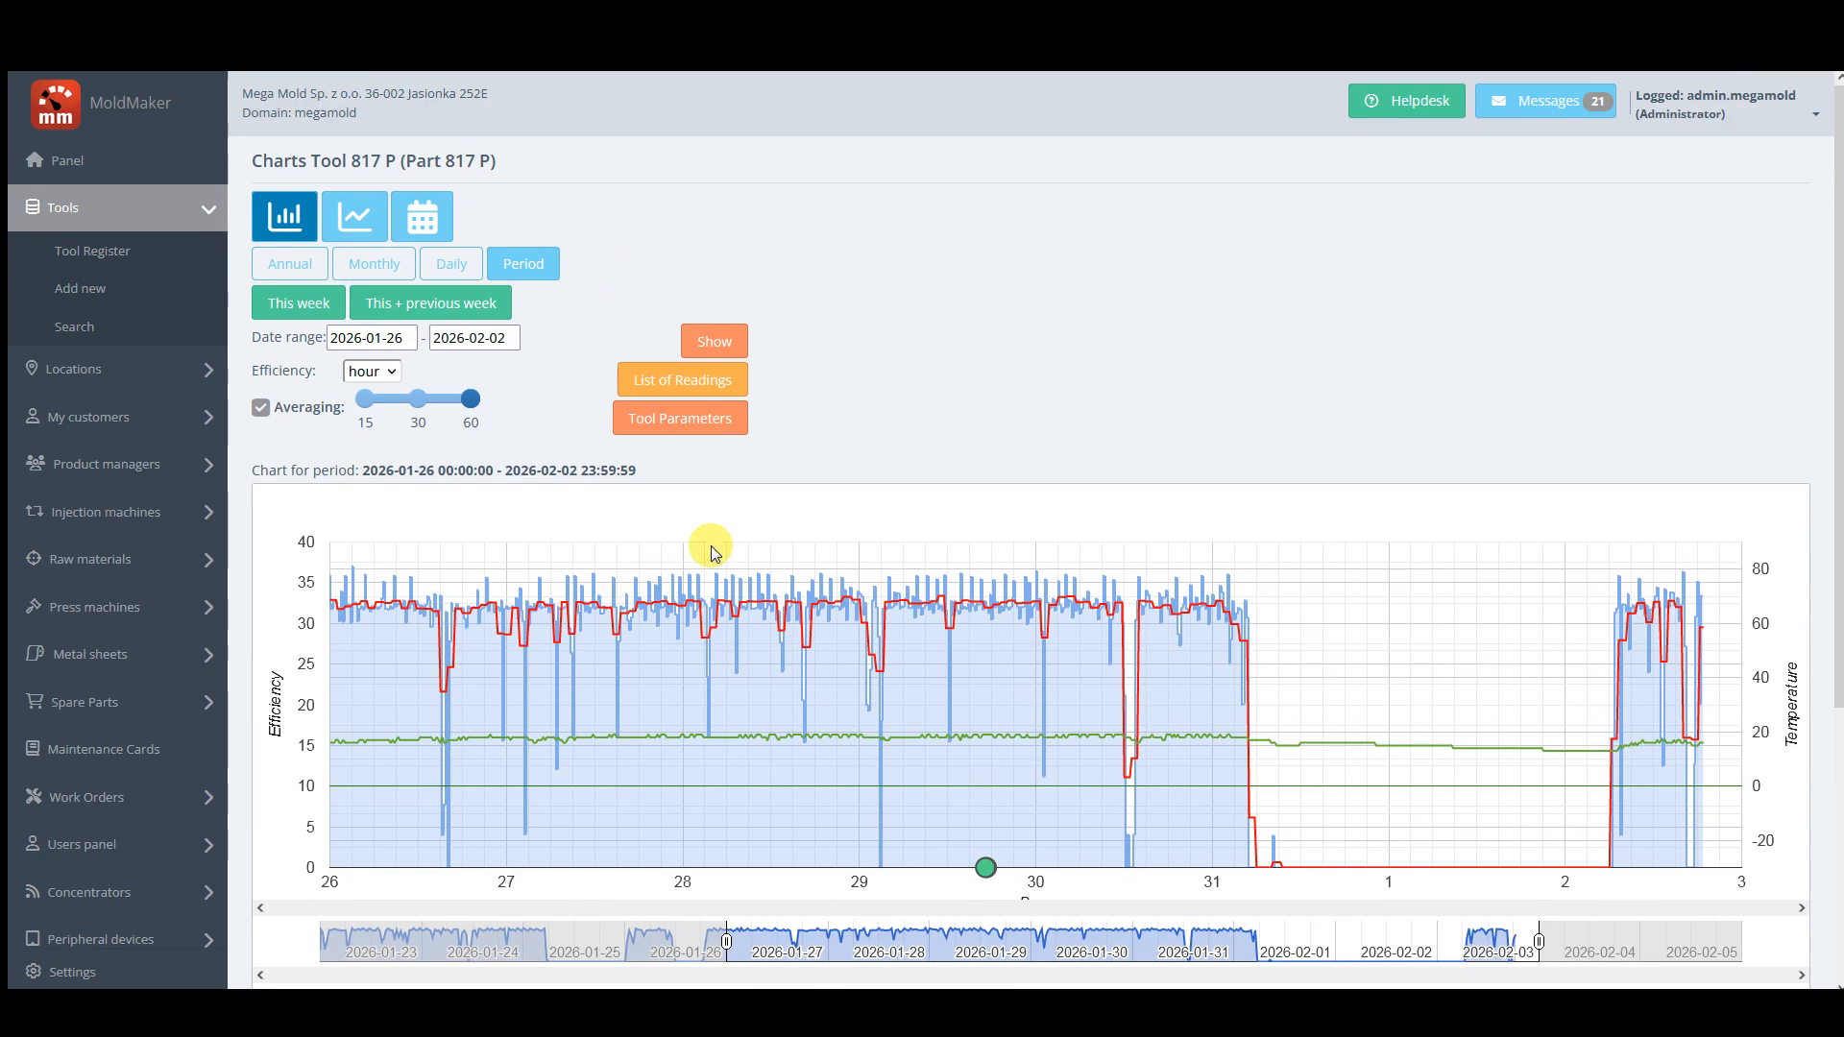
Step: Look through the monthly, daily and period range options available for the chart
left_click(377, 266)
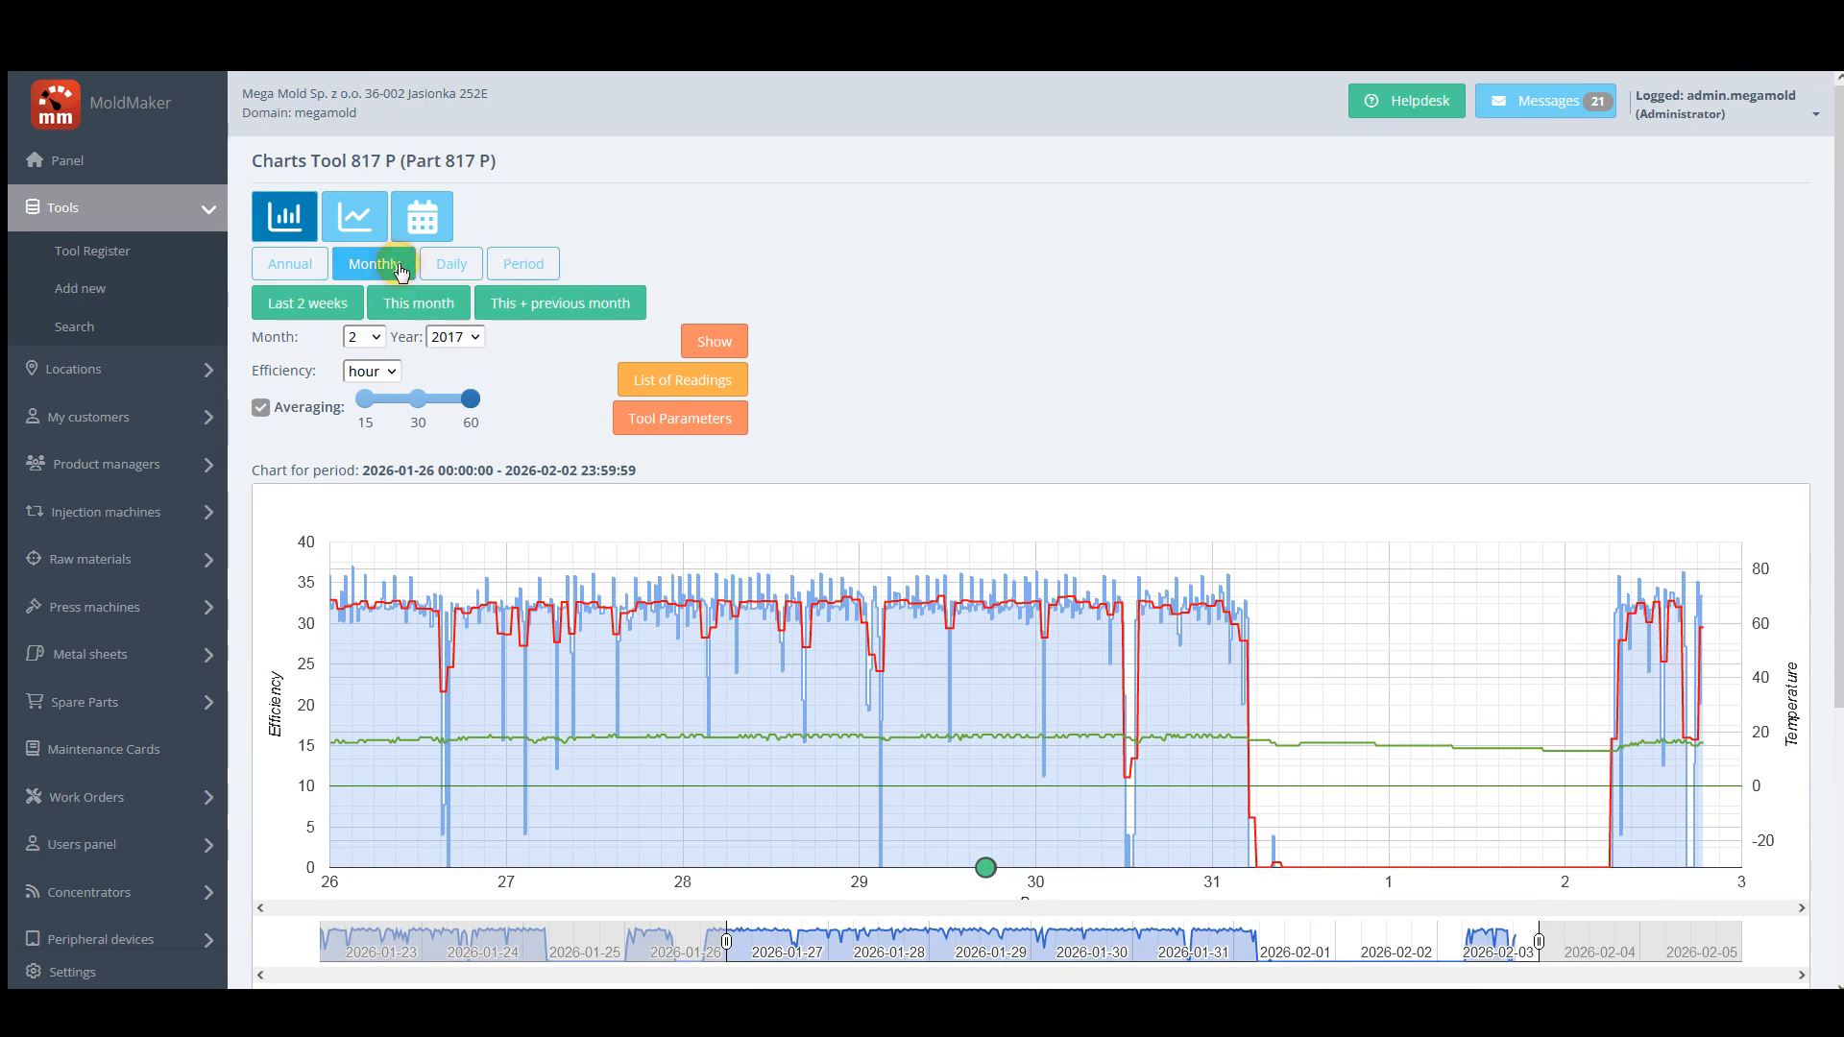
left_click(452, 270)
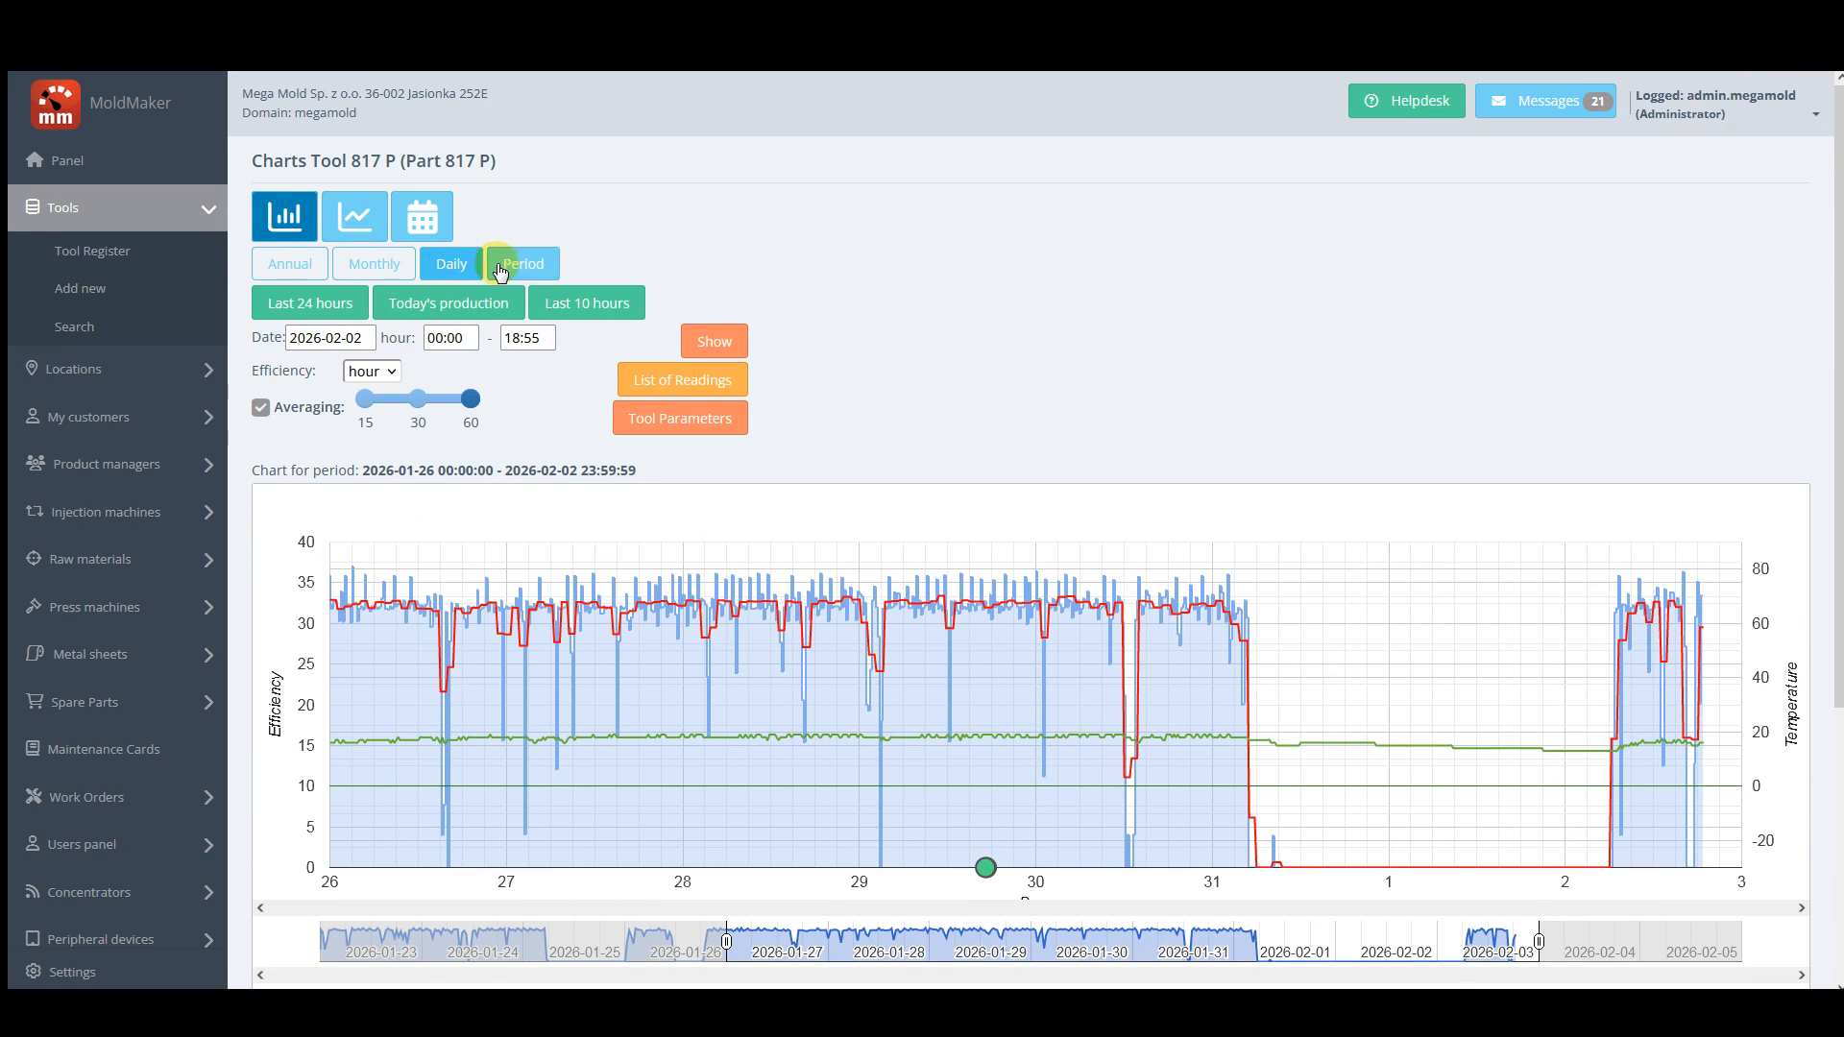
left_click(577, 312)
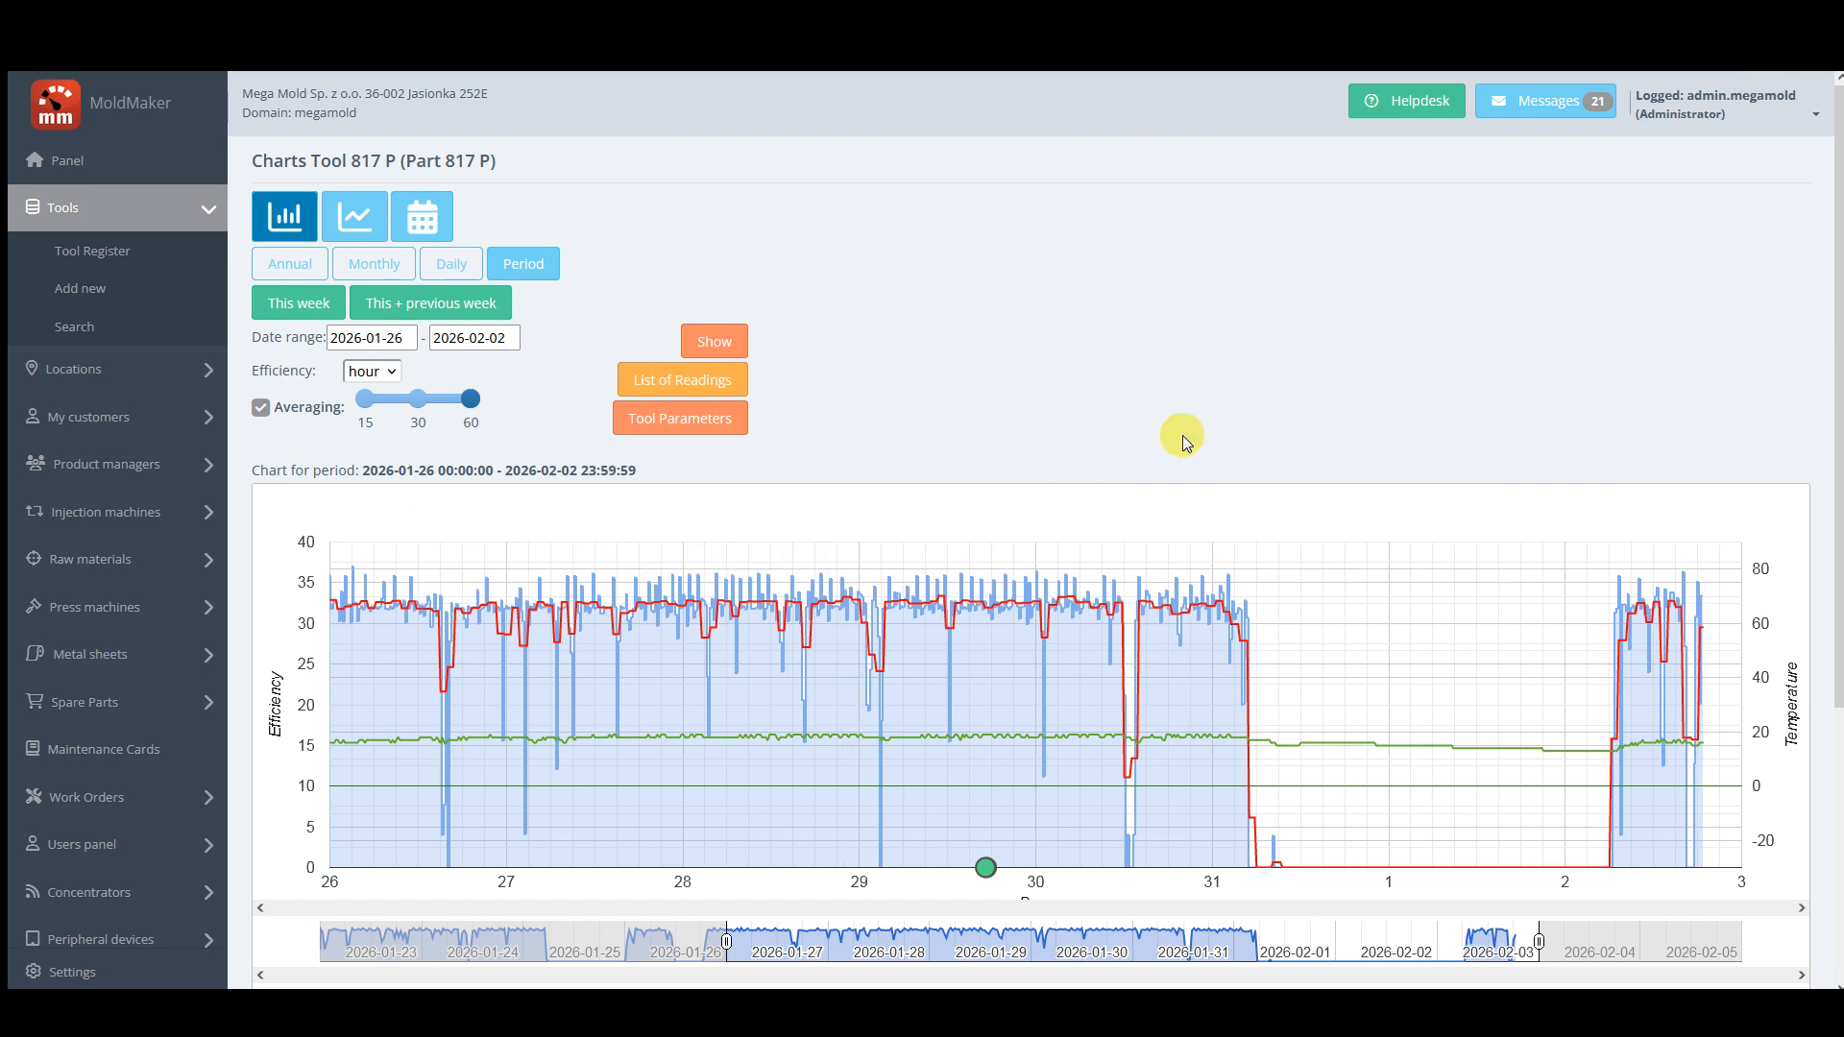
scroll(1117, 439, "down", 2)
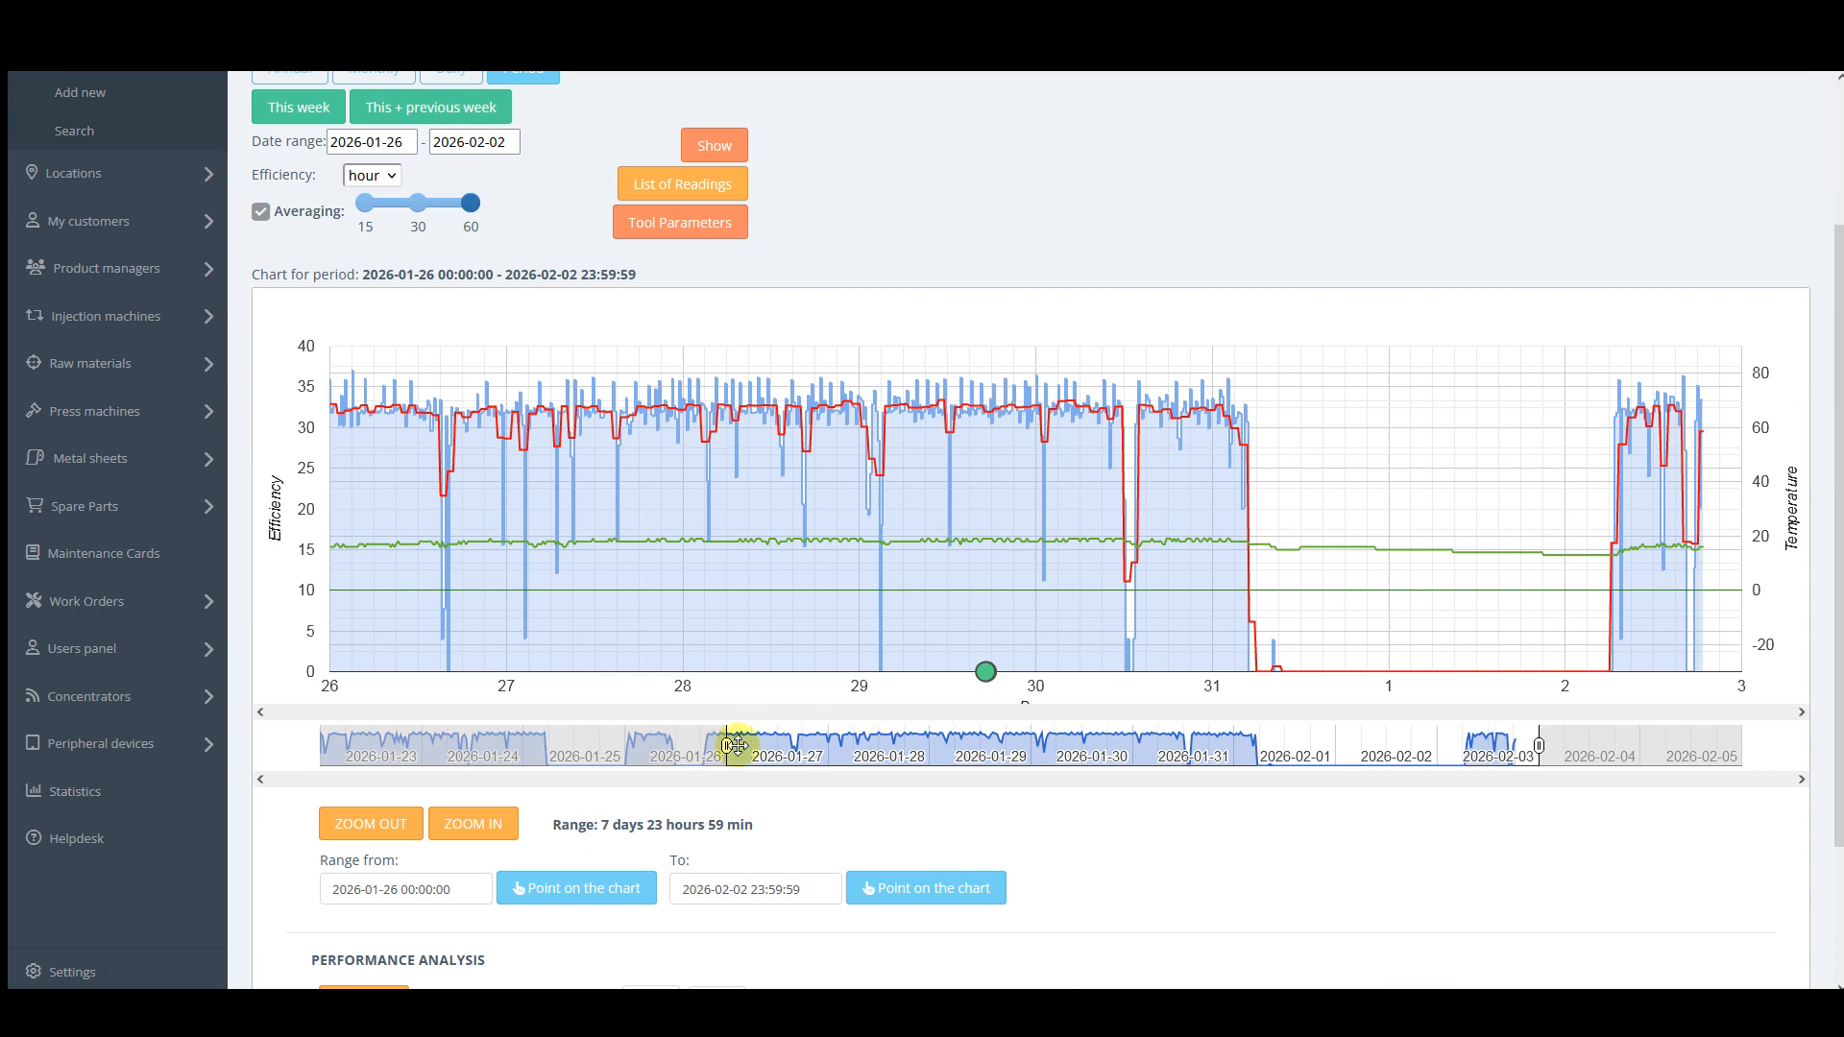
left_click_drag(742, 748, 854, 747)
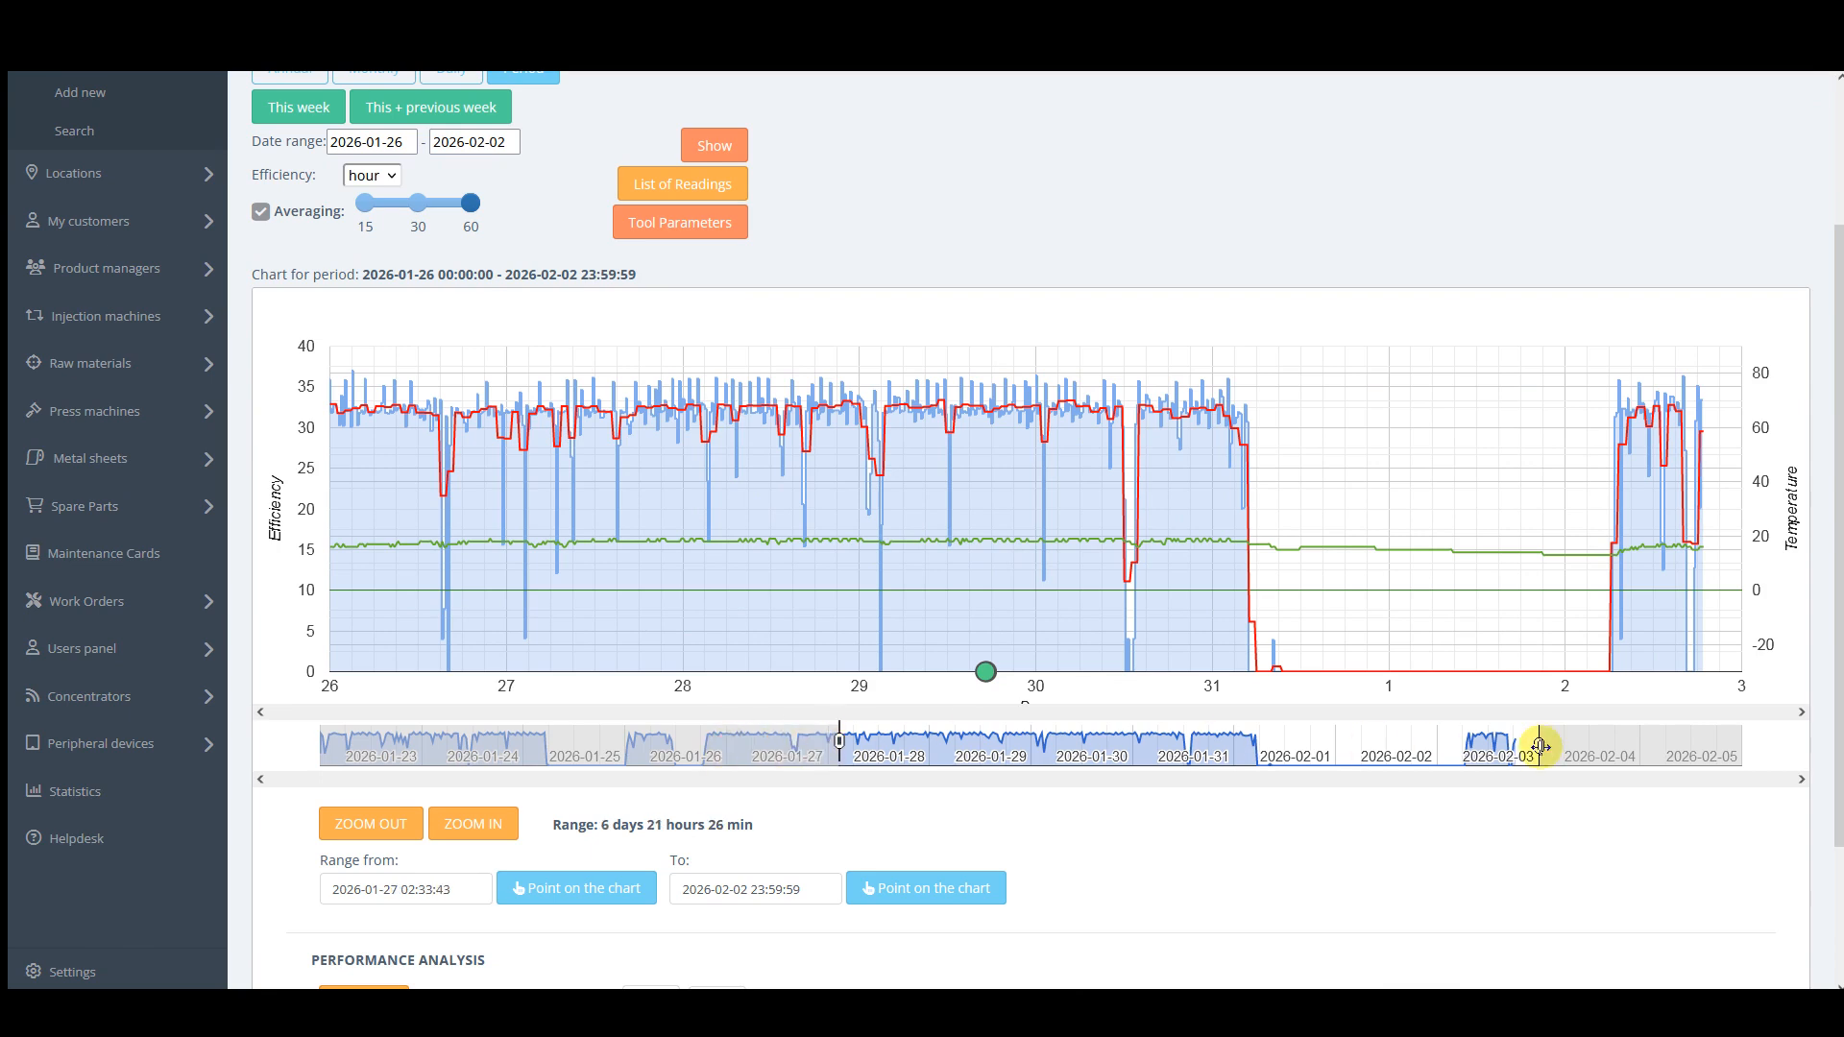
left_click_drag(1539, 746, 1245, 748)
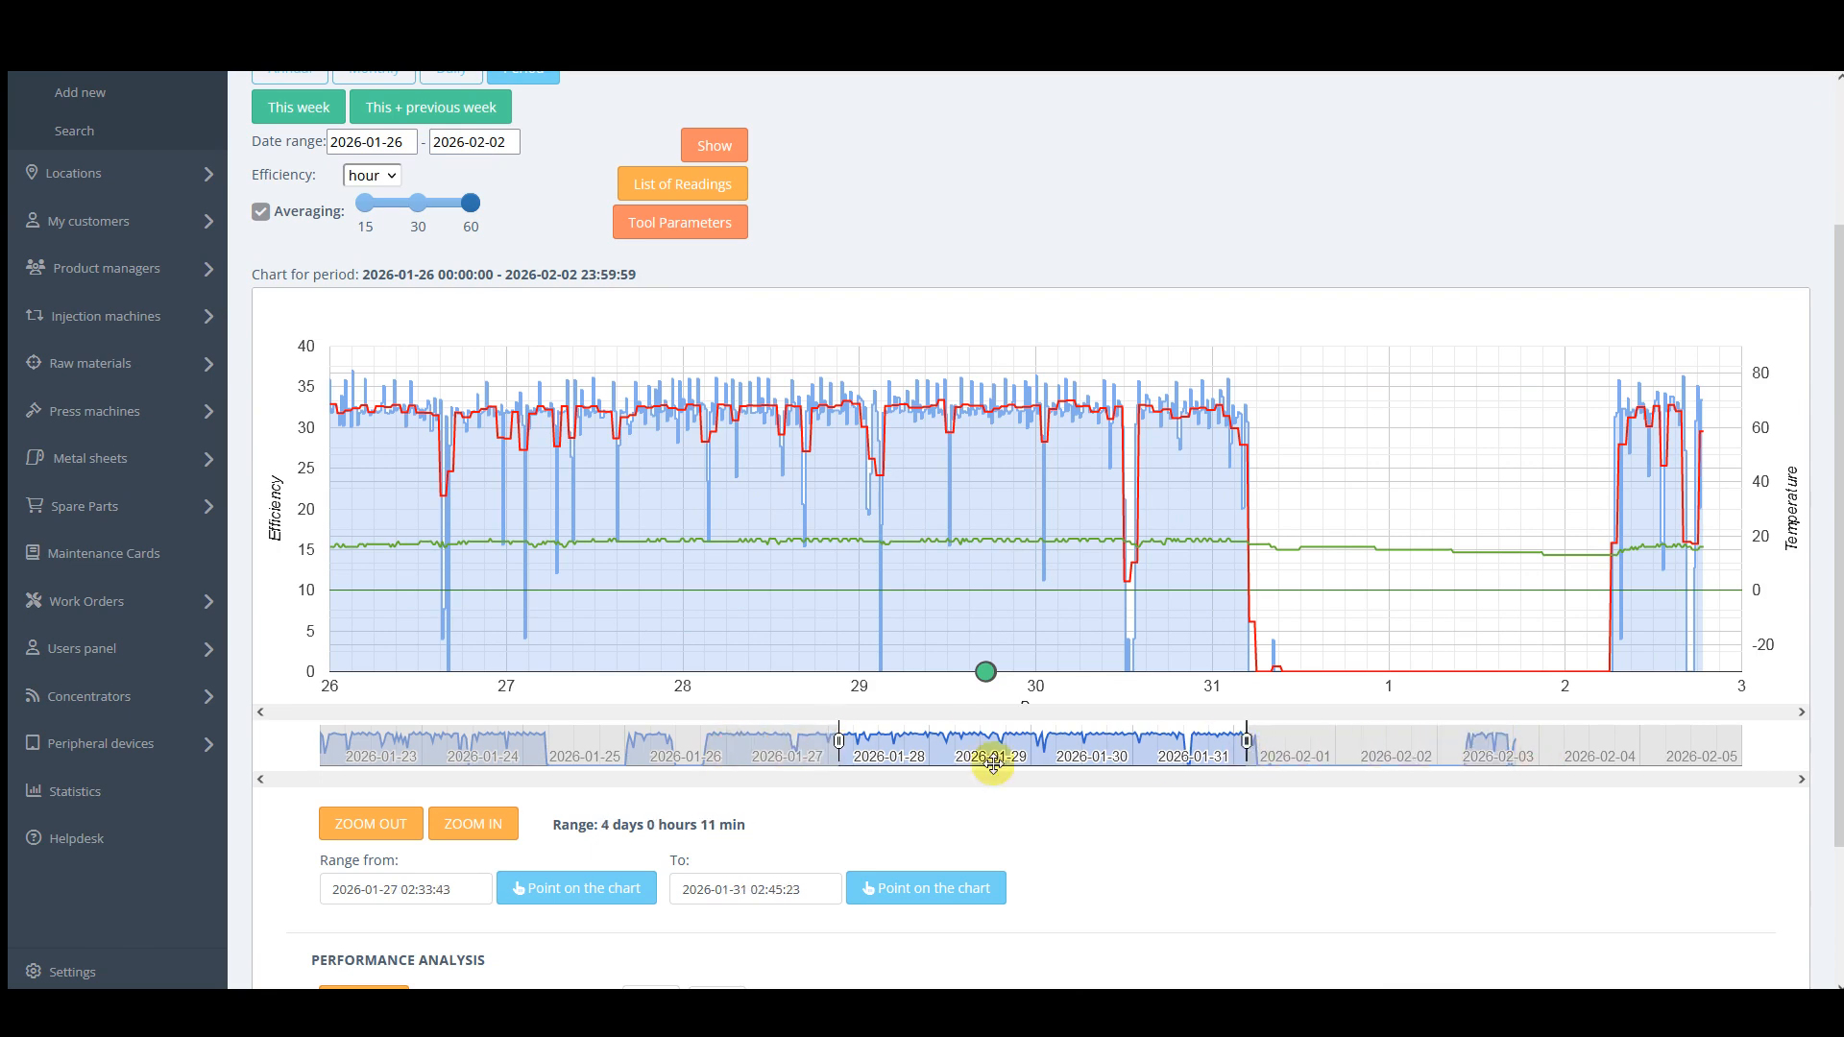
left_click(493, 843)
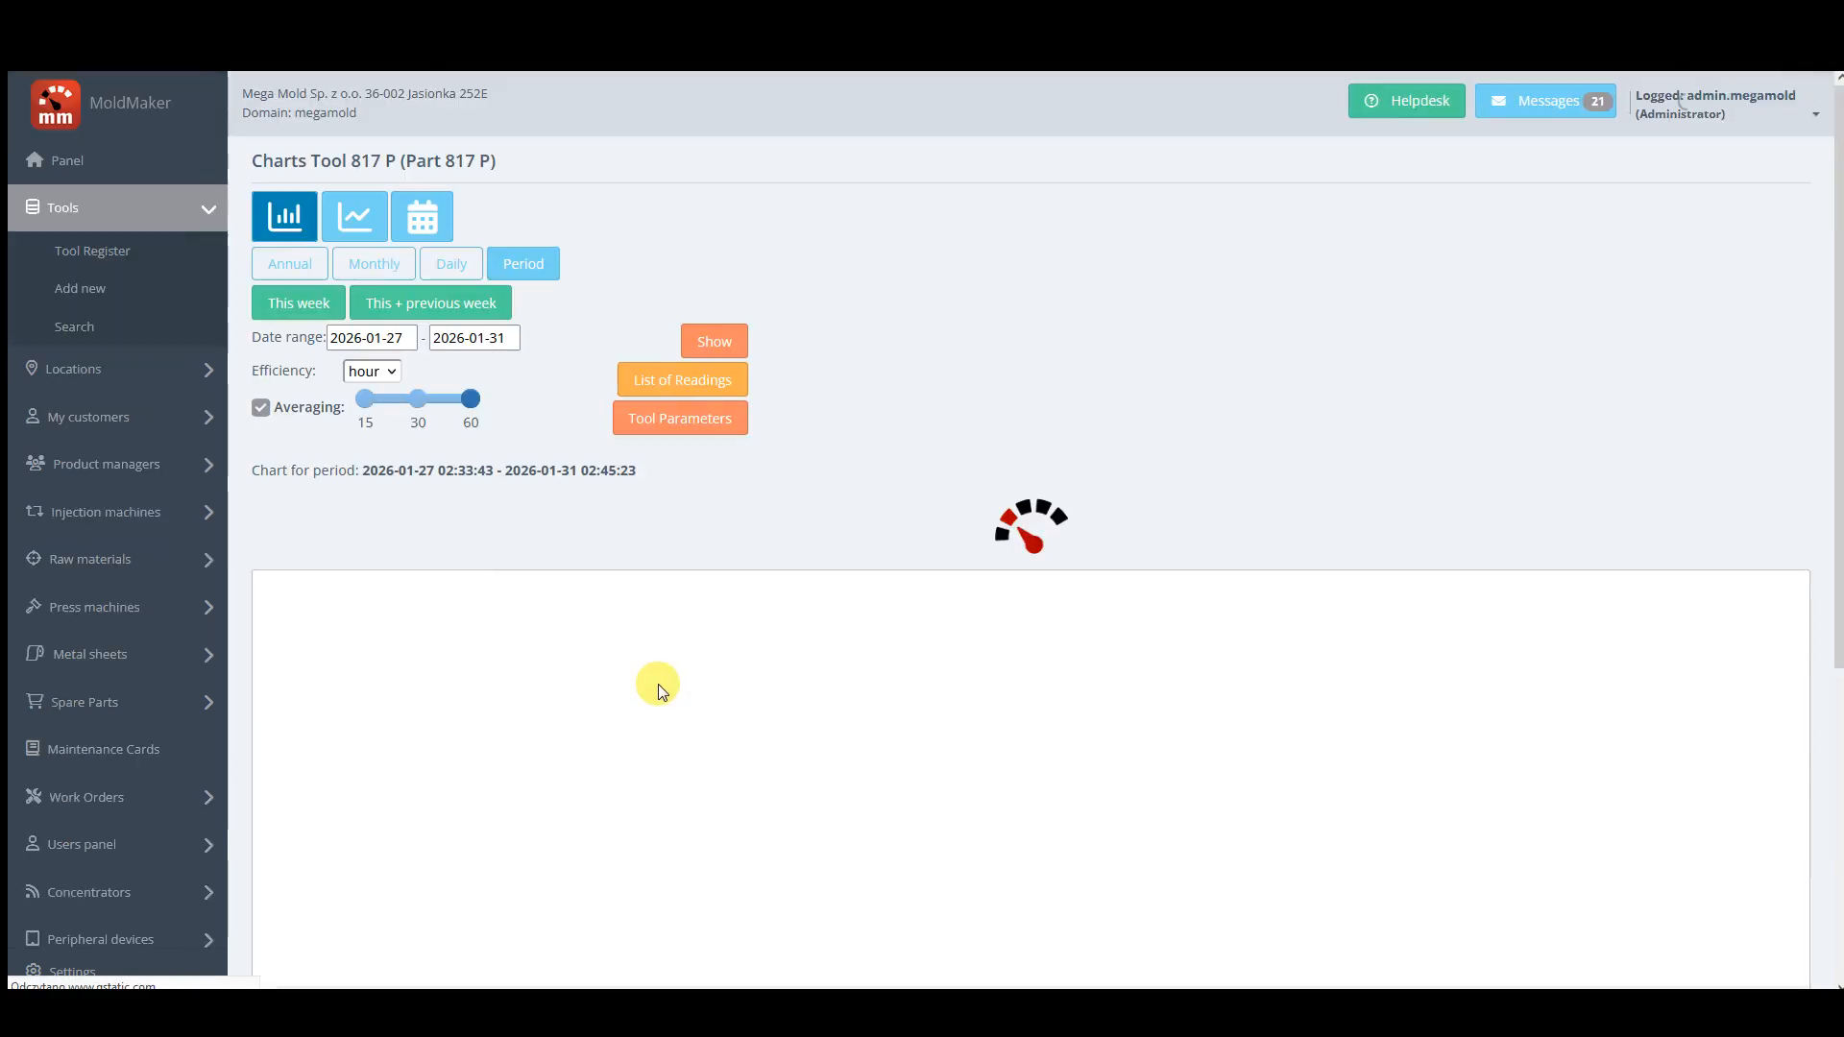
Step: Inspect the start and end date fields that define the chart's range
scroll(664, 672, "down", 4)
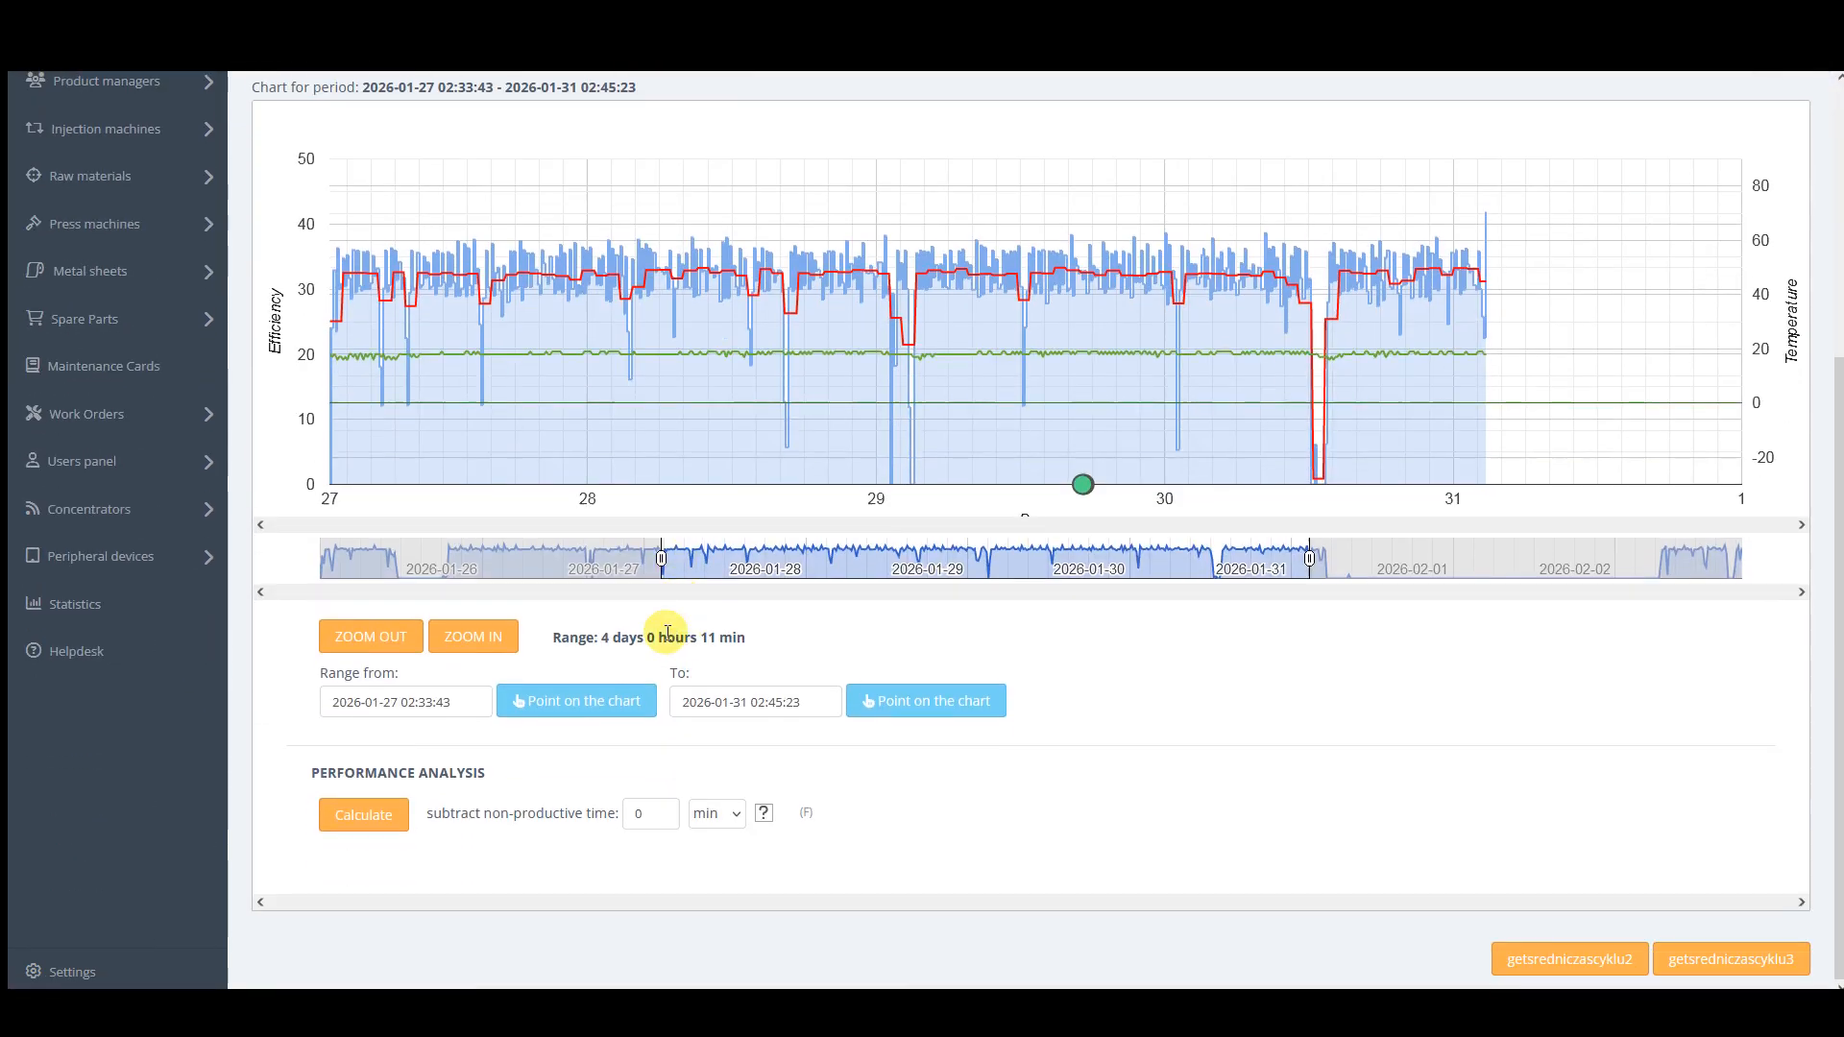
left_click_drag(459, 702, 336, 702)
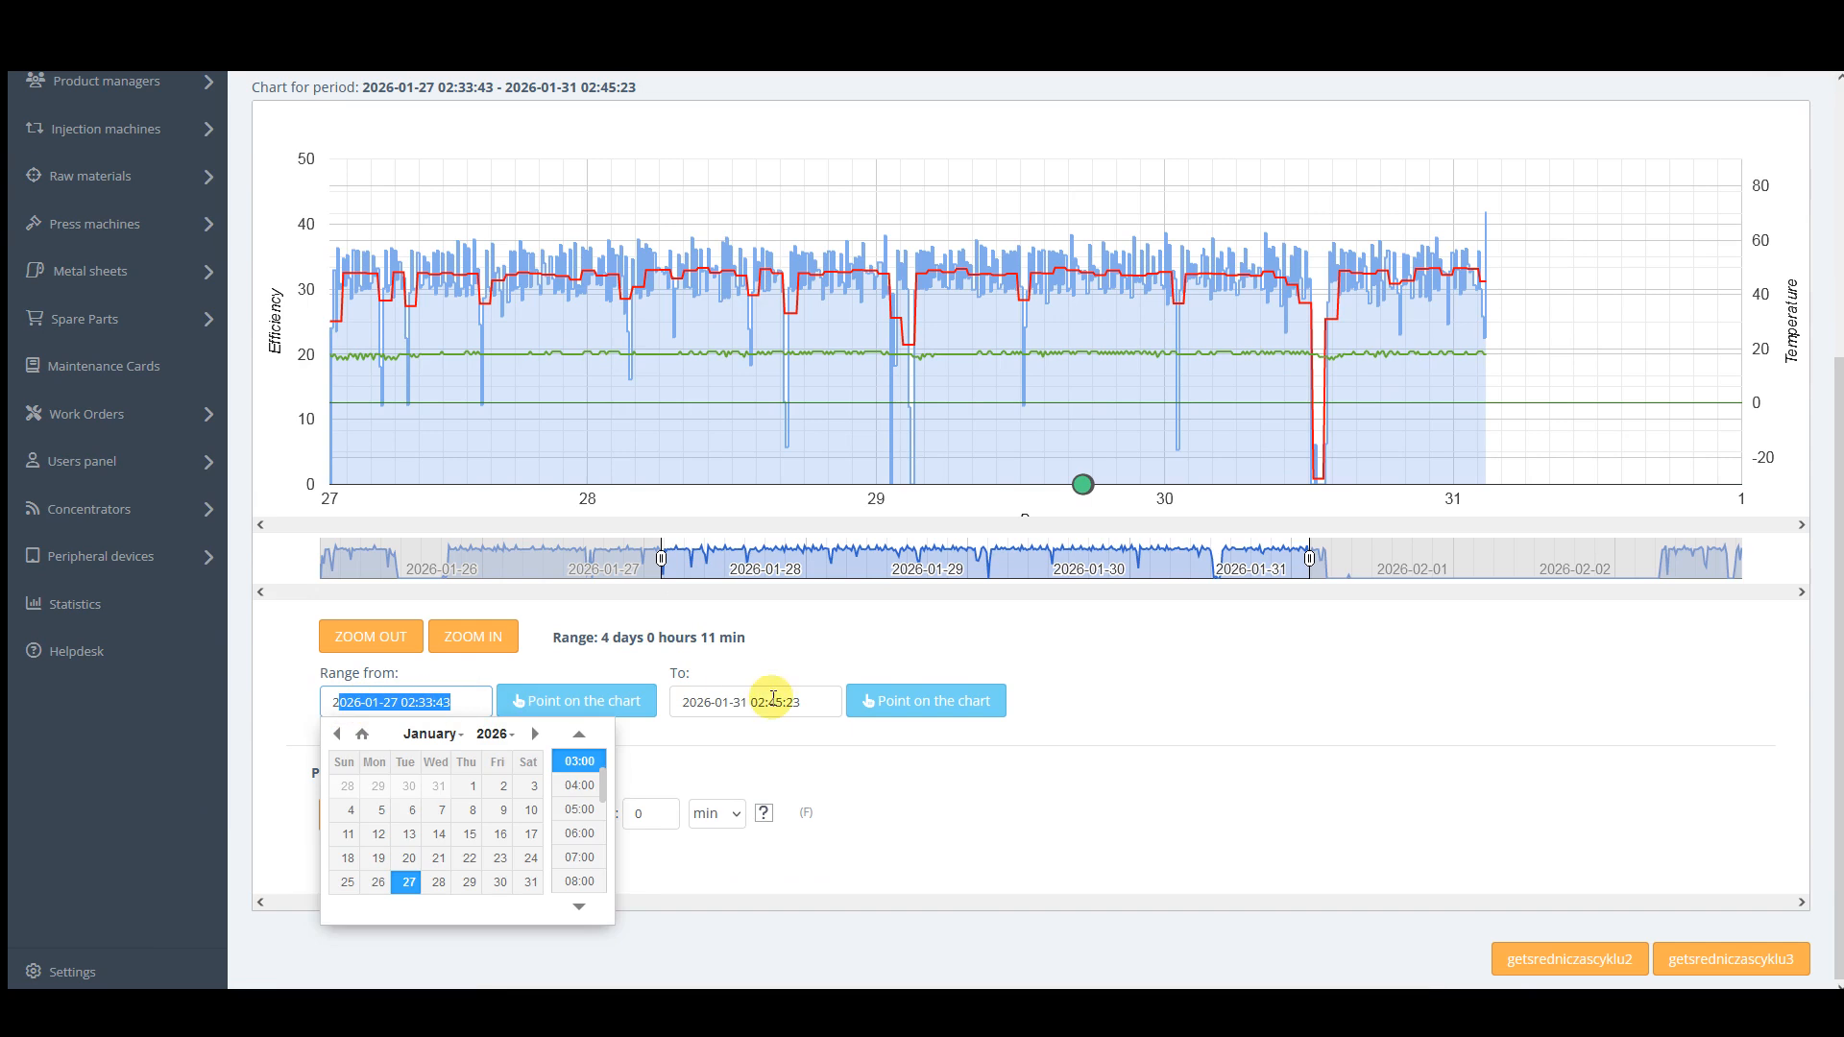
left_click_drag(773, 698, 682, 702)
left_click(1085, 684)
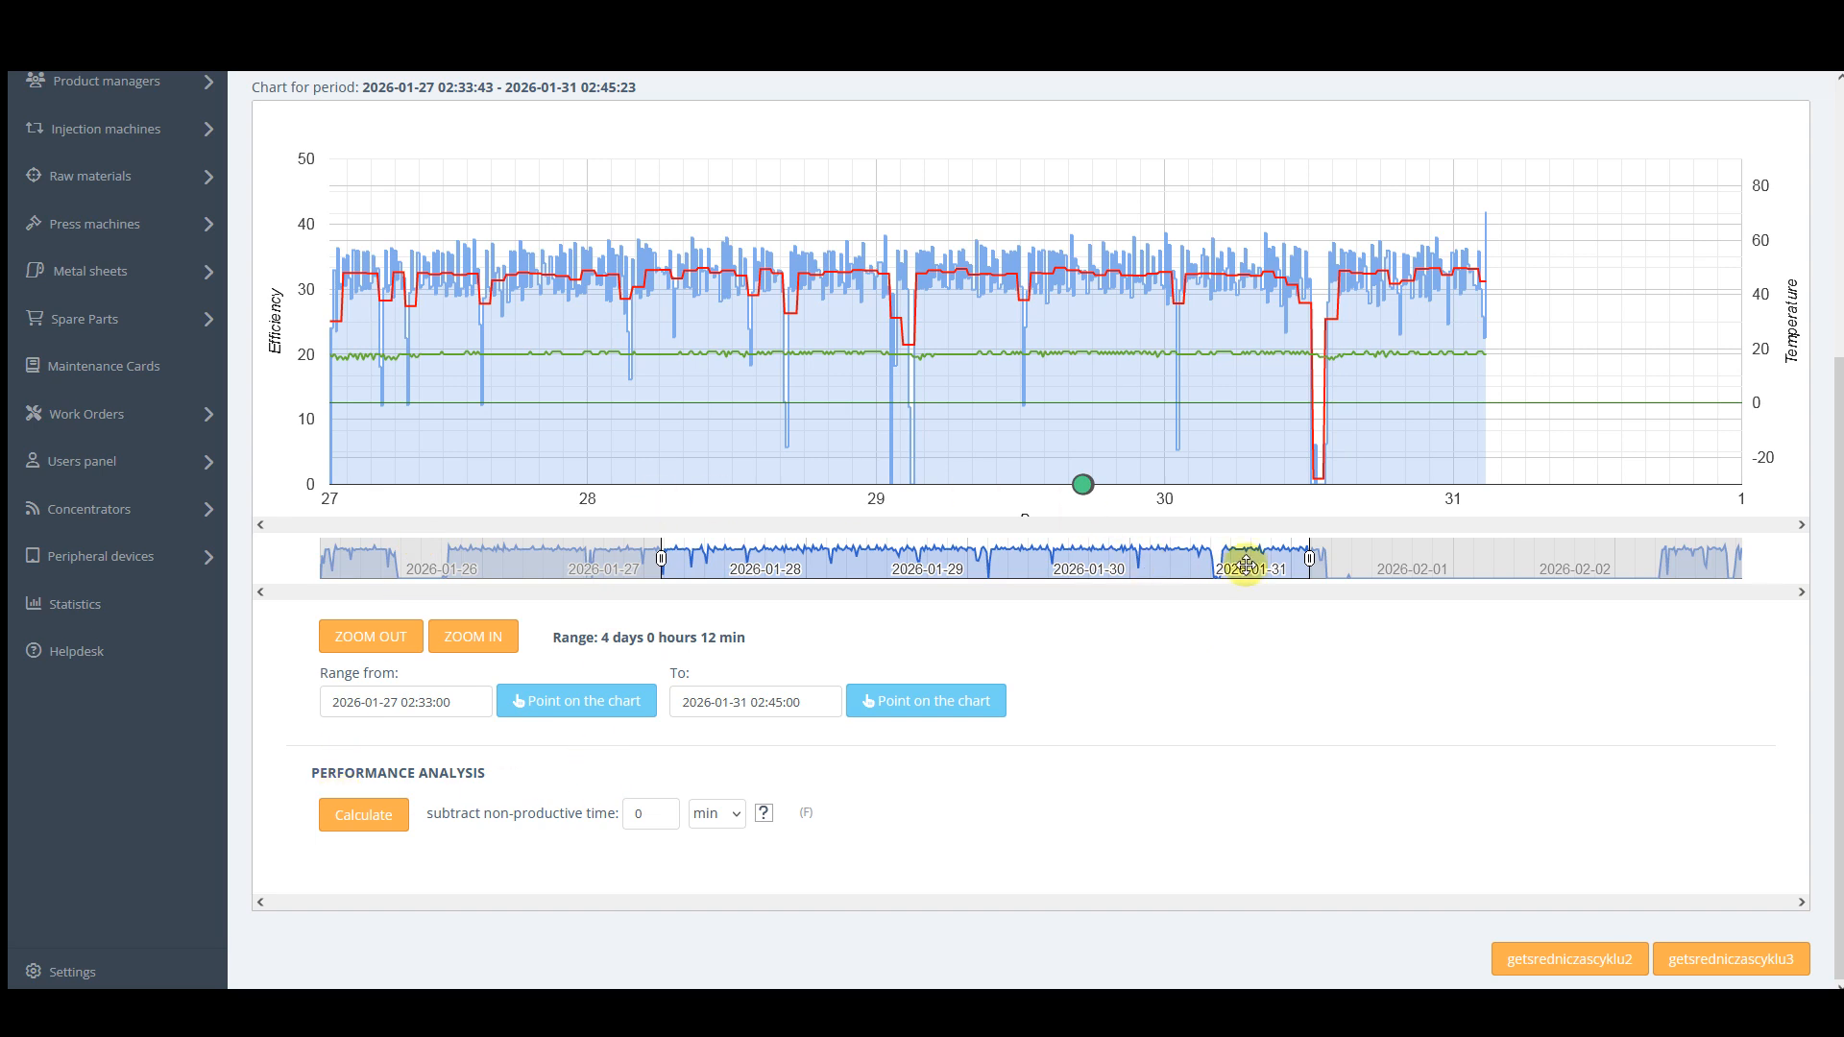
left_click_drag(1245, 565, 823, 563)
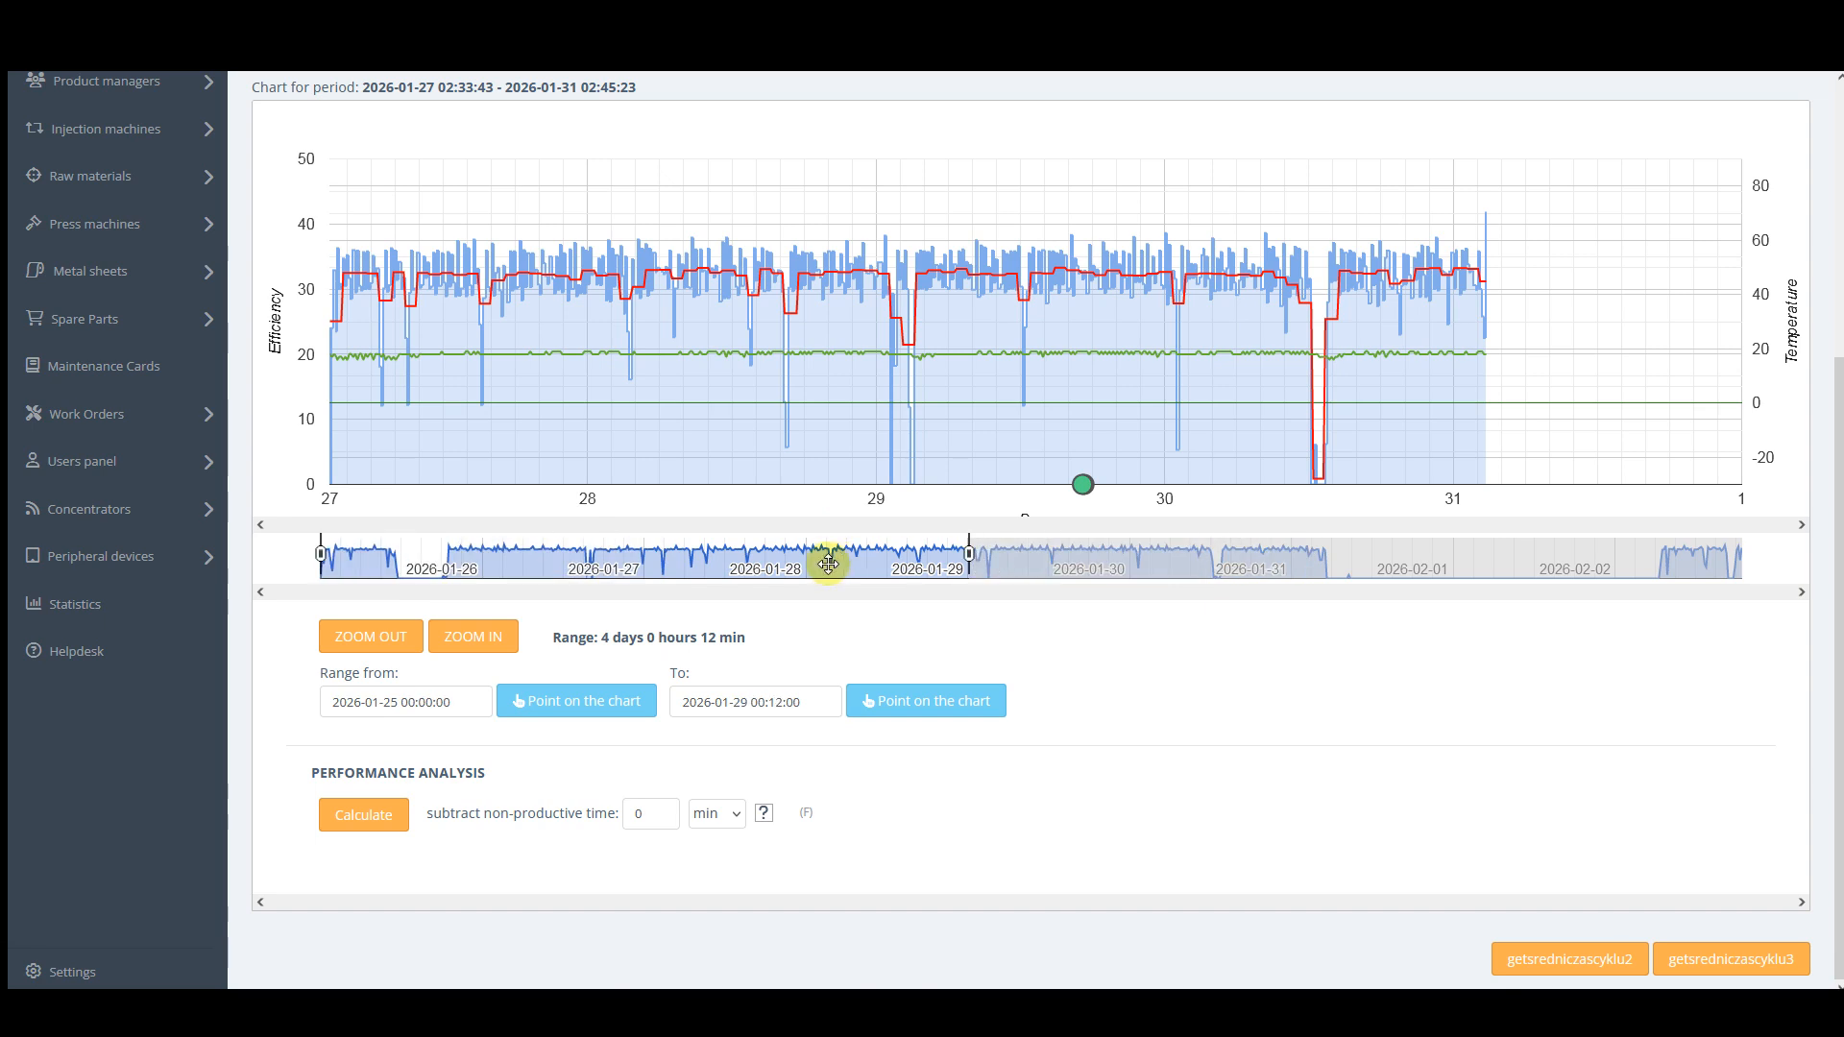
left_click(511, 641)
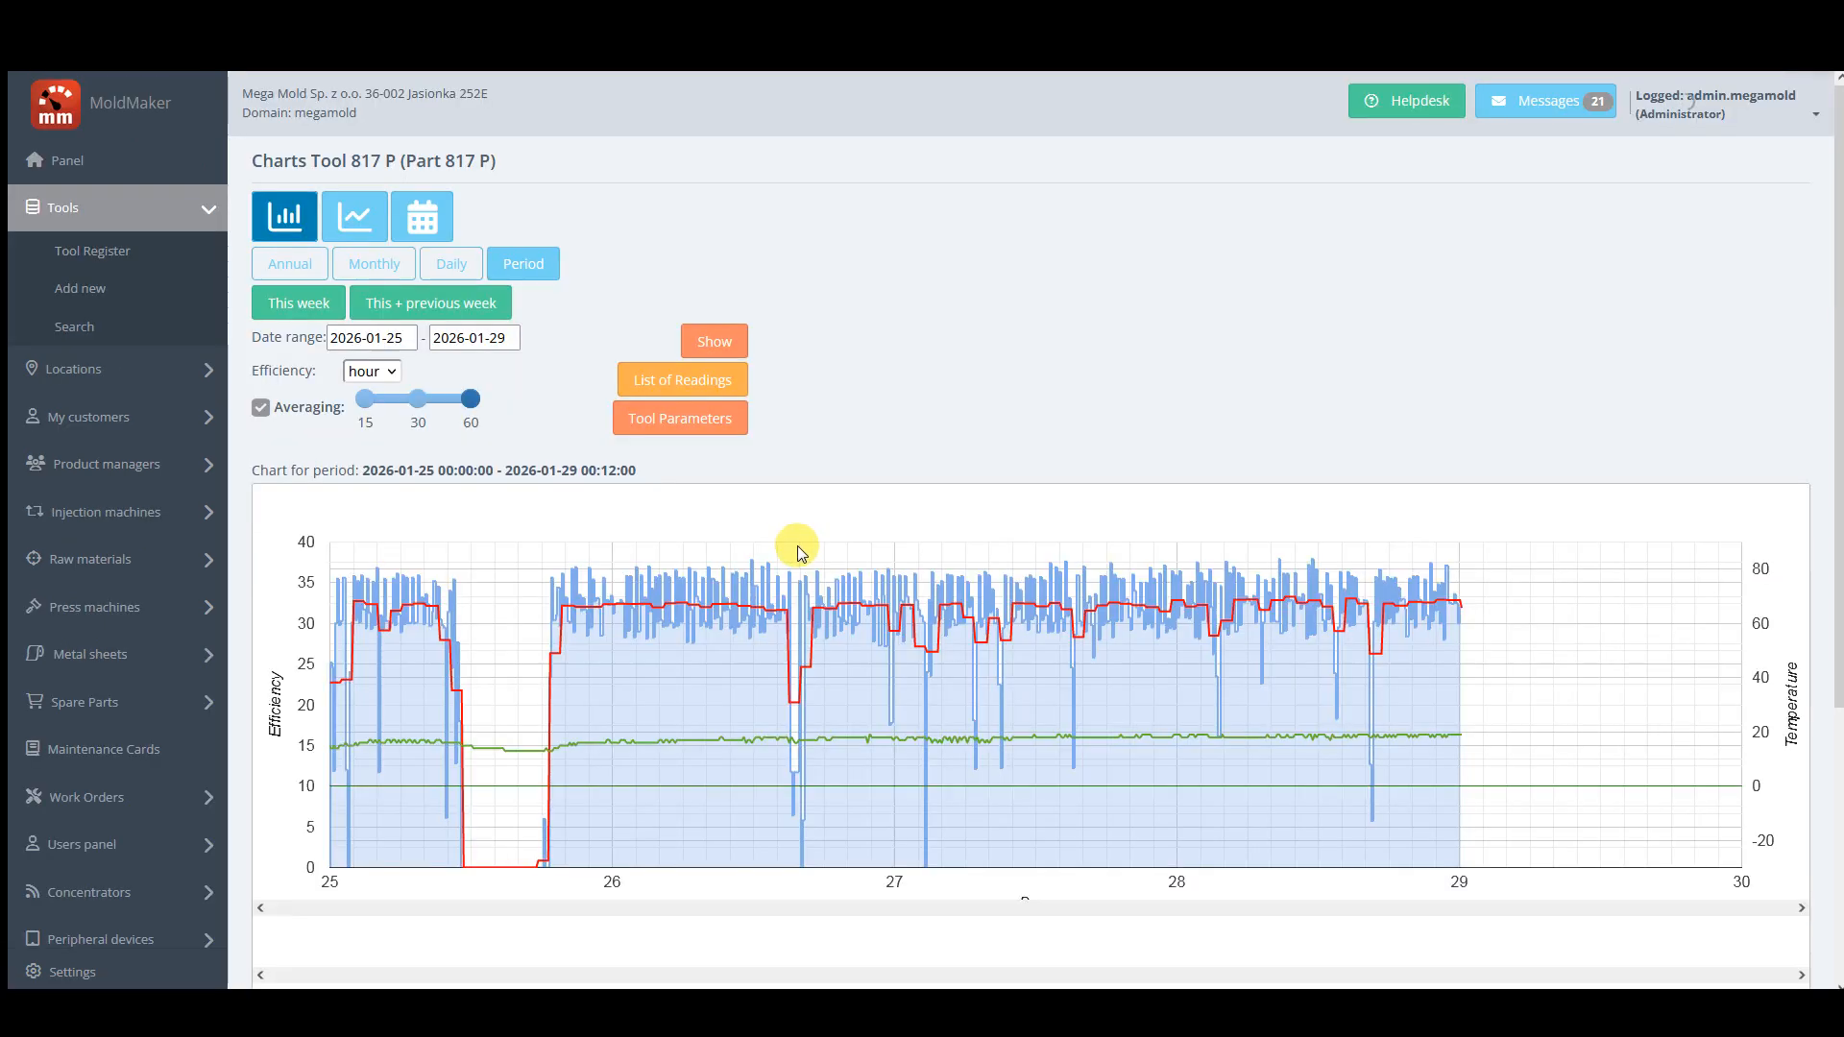
scroll(769, 562, "down", 1)
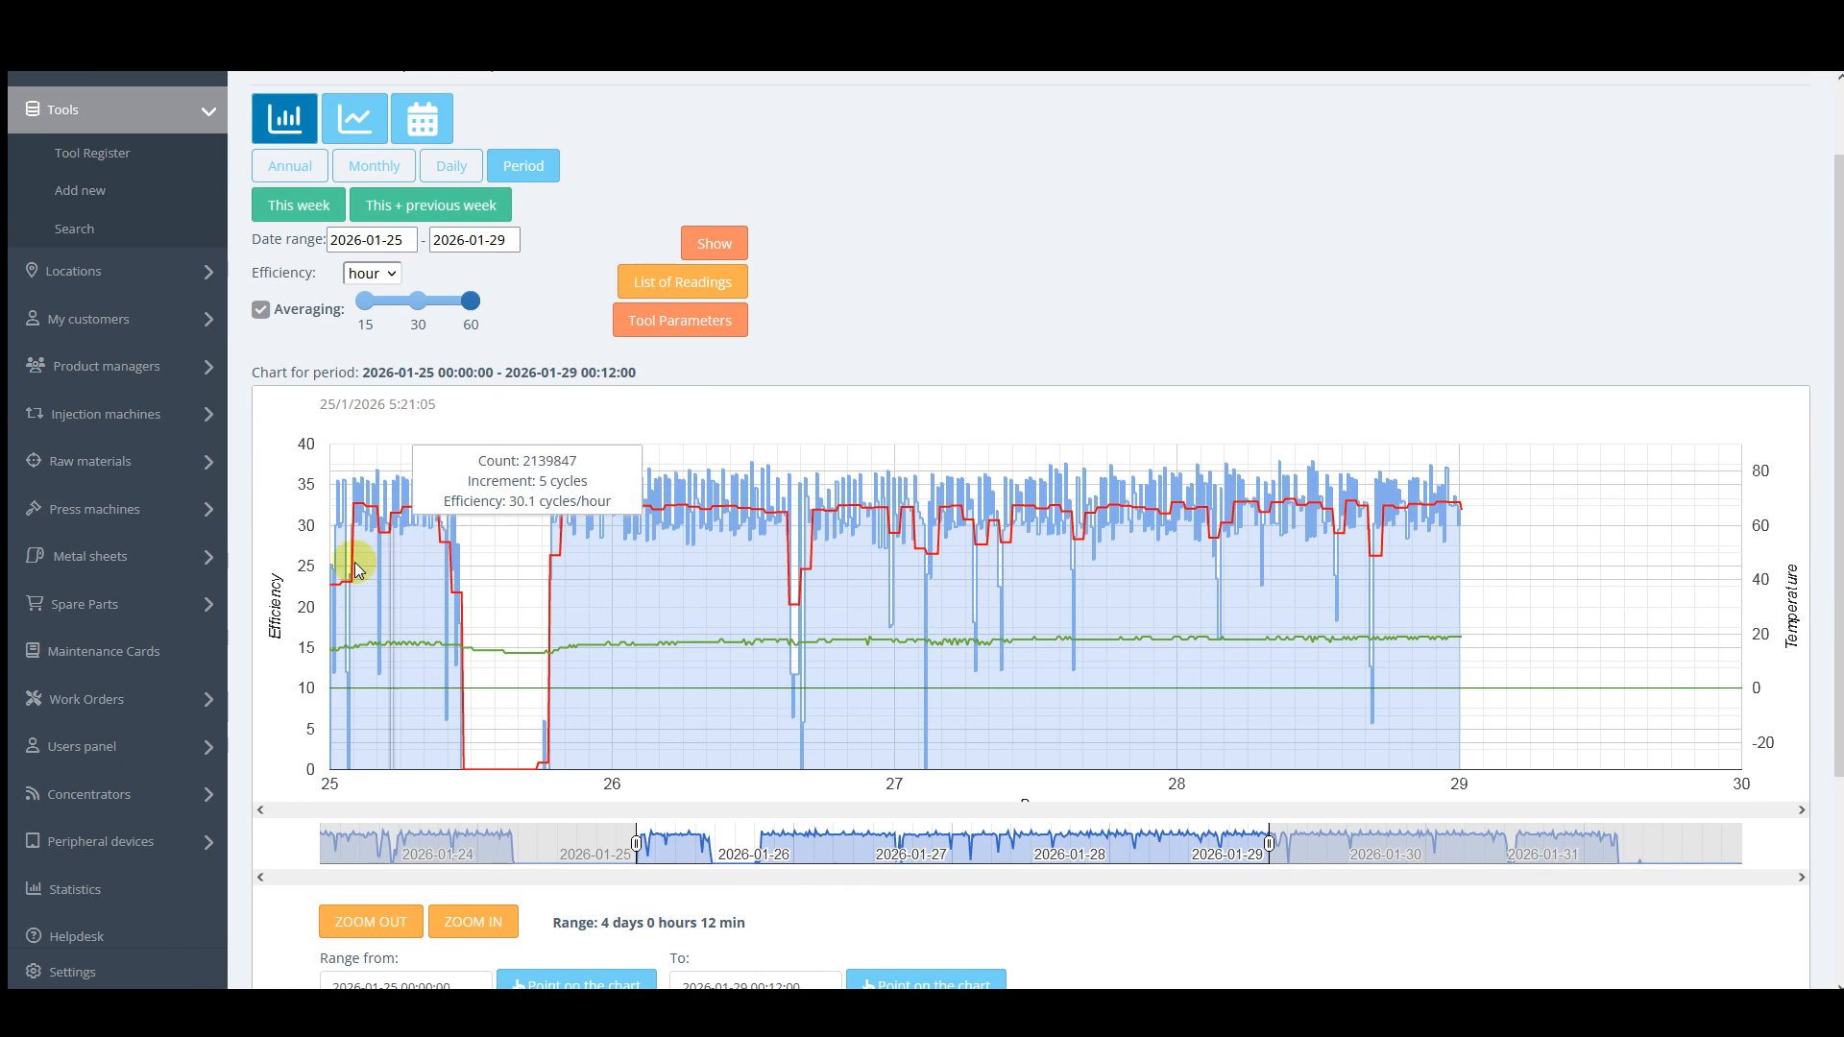
Step: Calculate the performance analysis for the charted period with 0 min of non-productive time and review the results
scroll(542, 571, "down", 3)
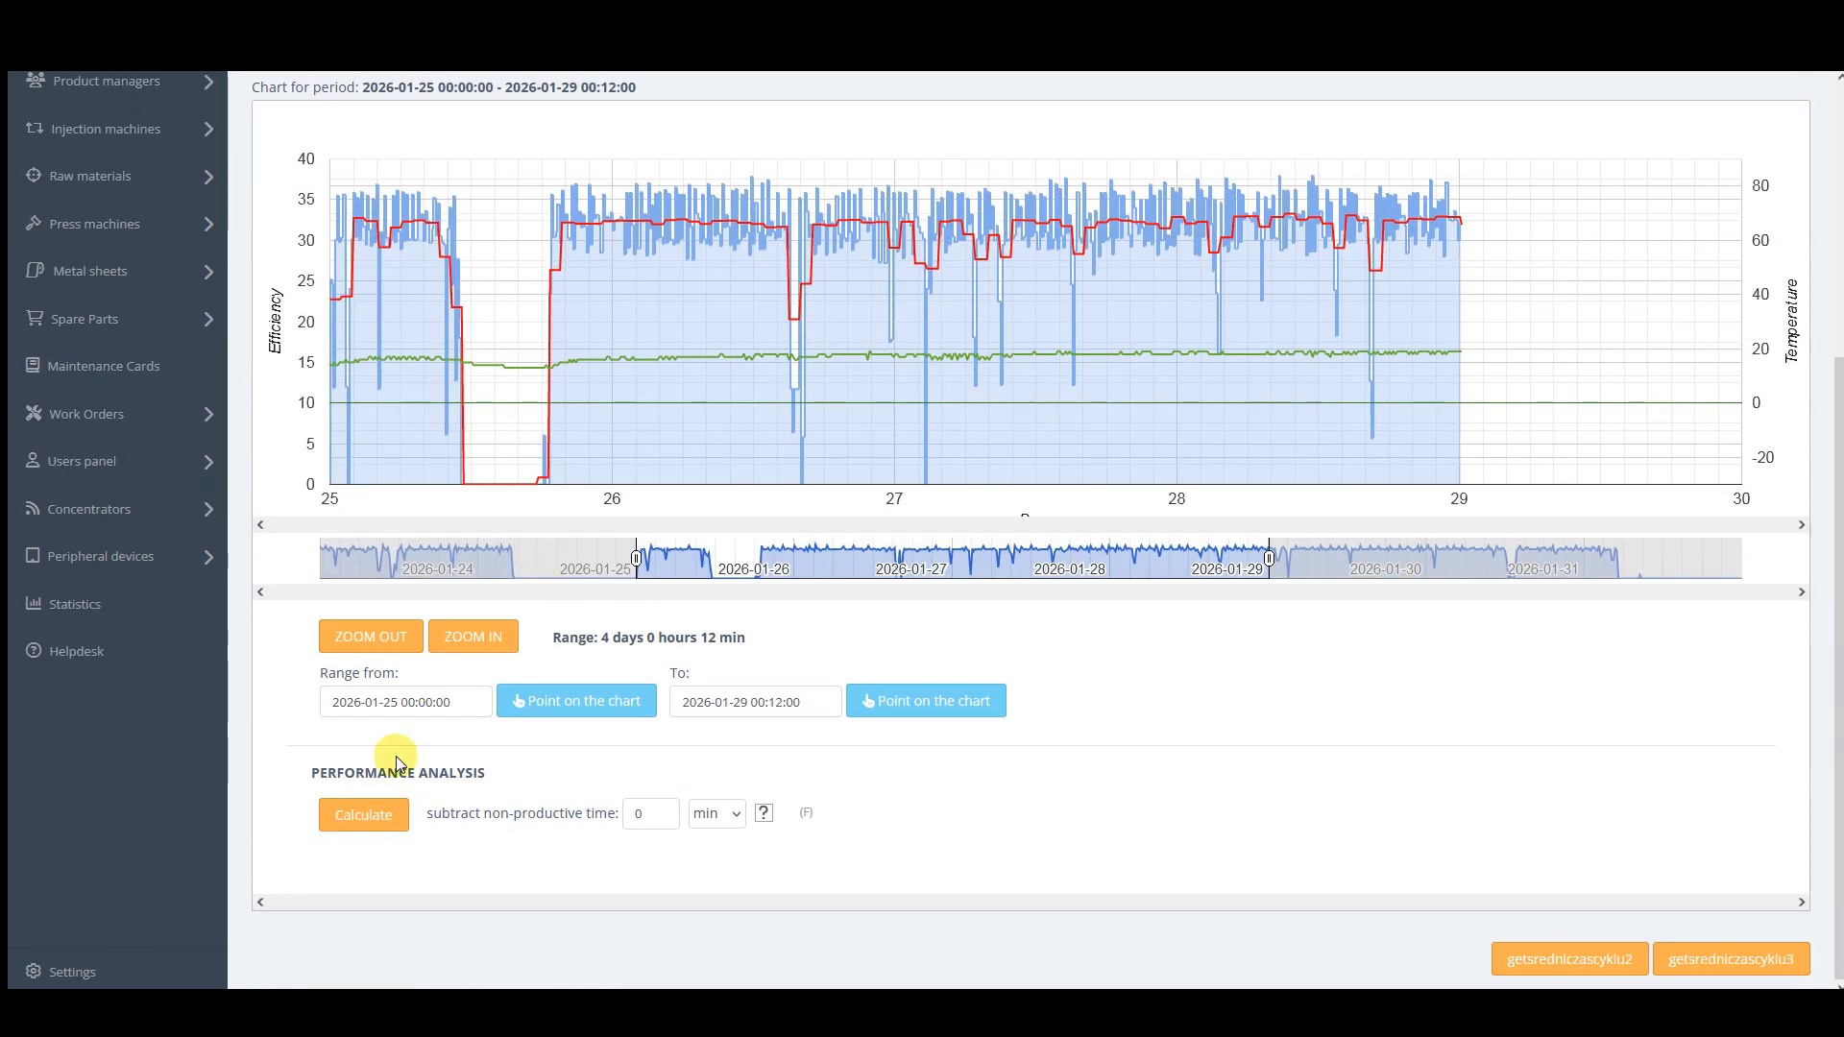
left_click(370, 812)
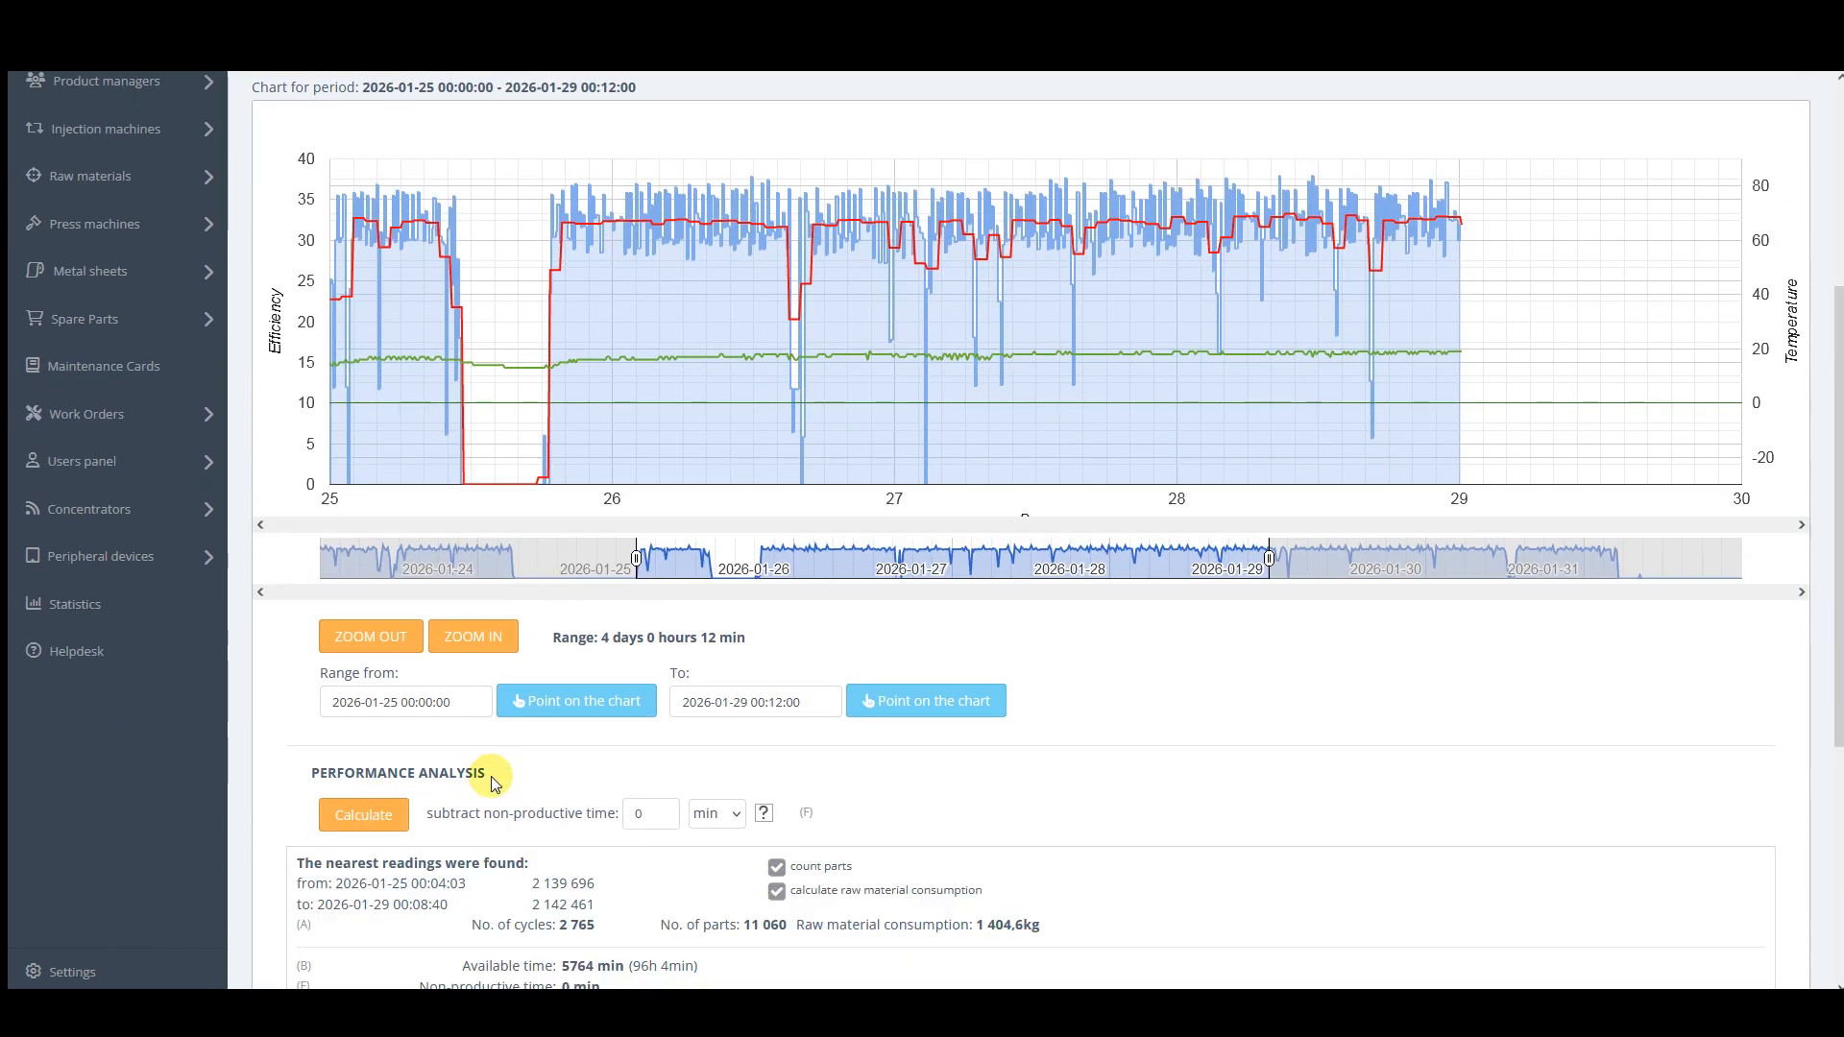
scroll(488, 763, "down", 4)
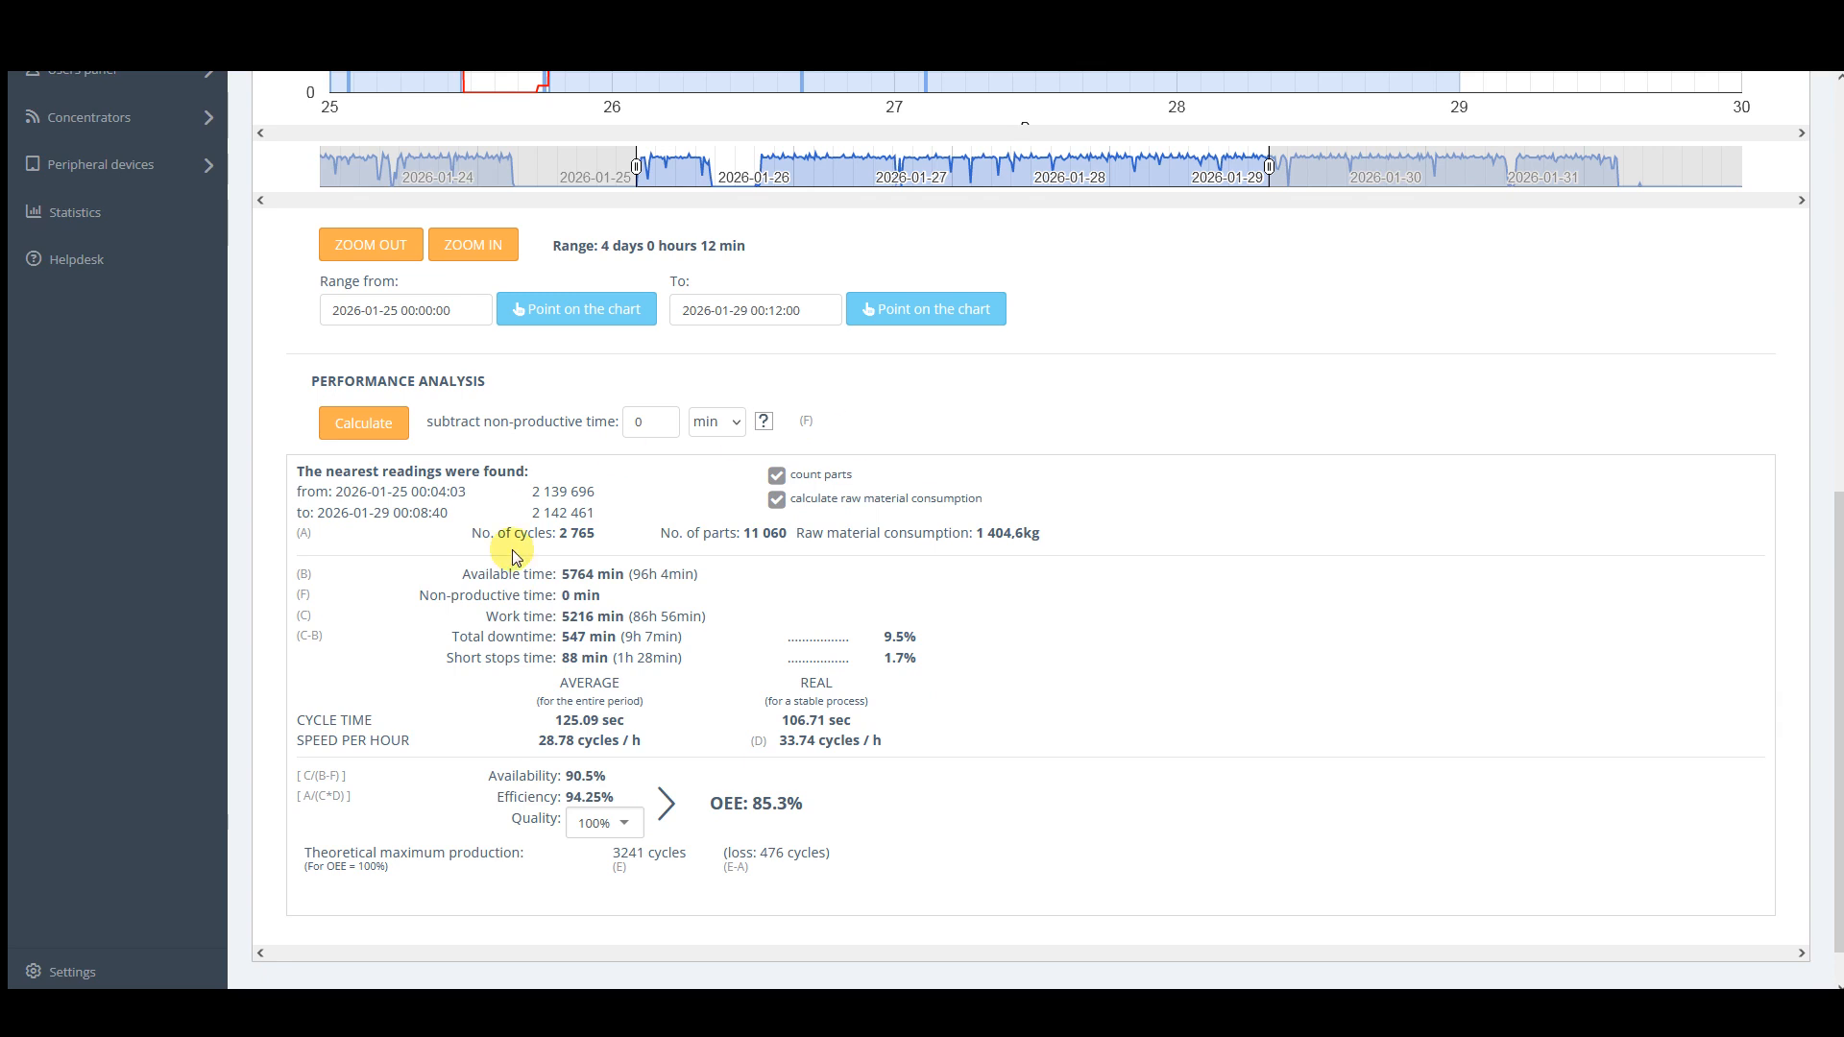
scroll(518, 597, "up", 8)
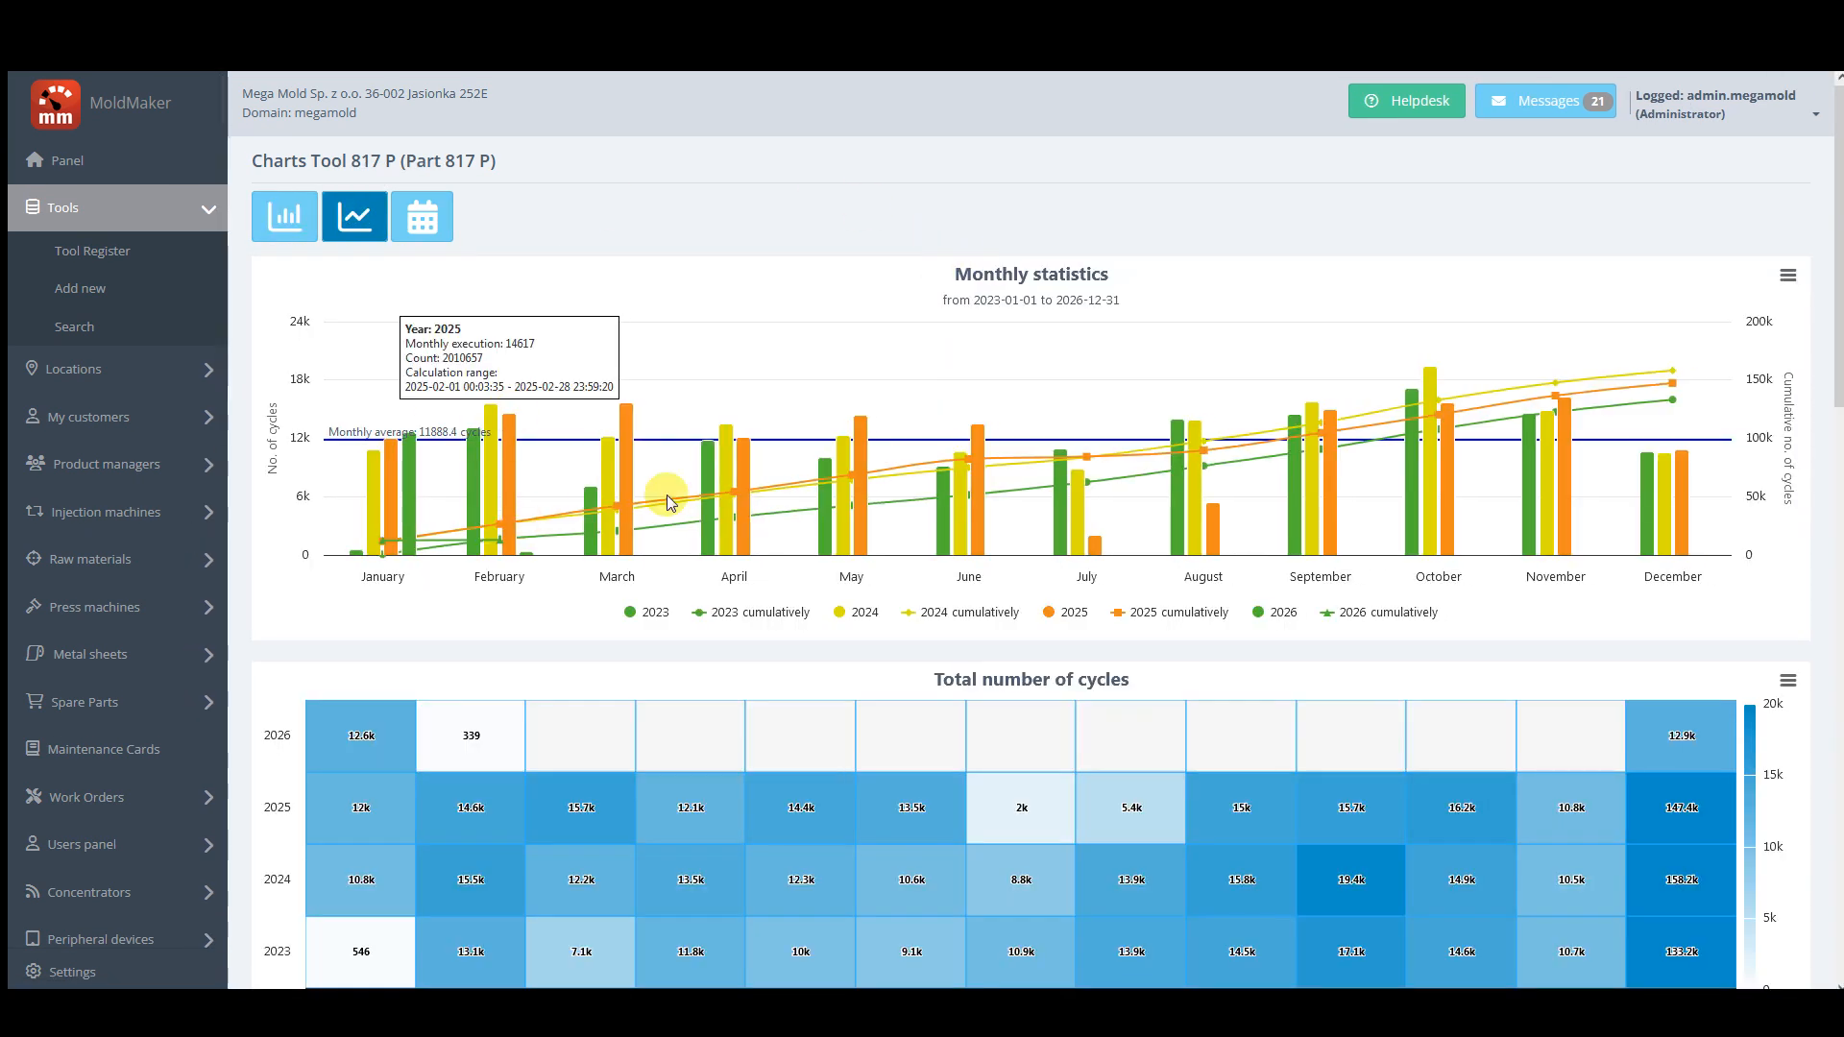
Step: Review the tool's statistics charts for monthly and annual cycles, total number of cycles, monthly and weekly work time, and production averages
scroll(937, 461, "down", 3)
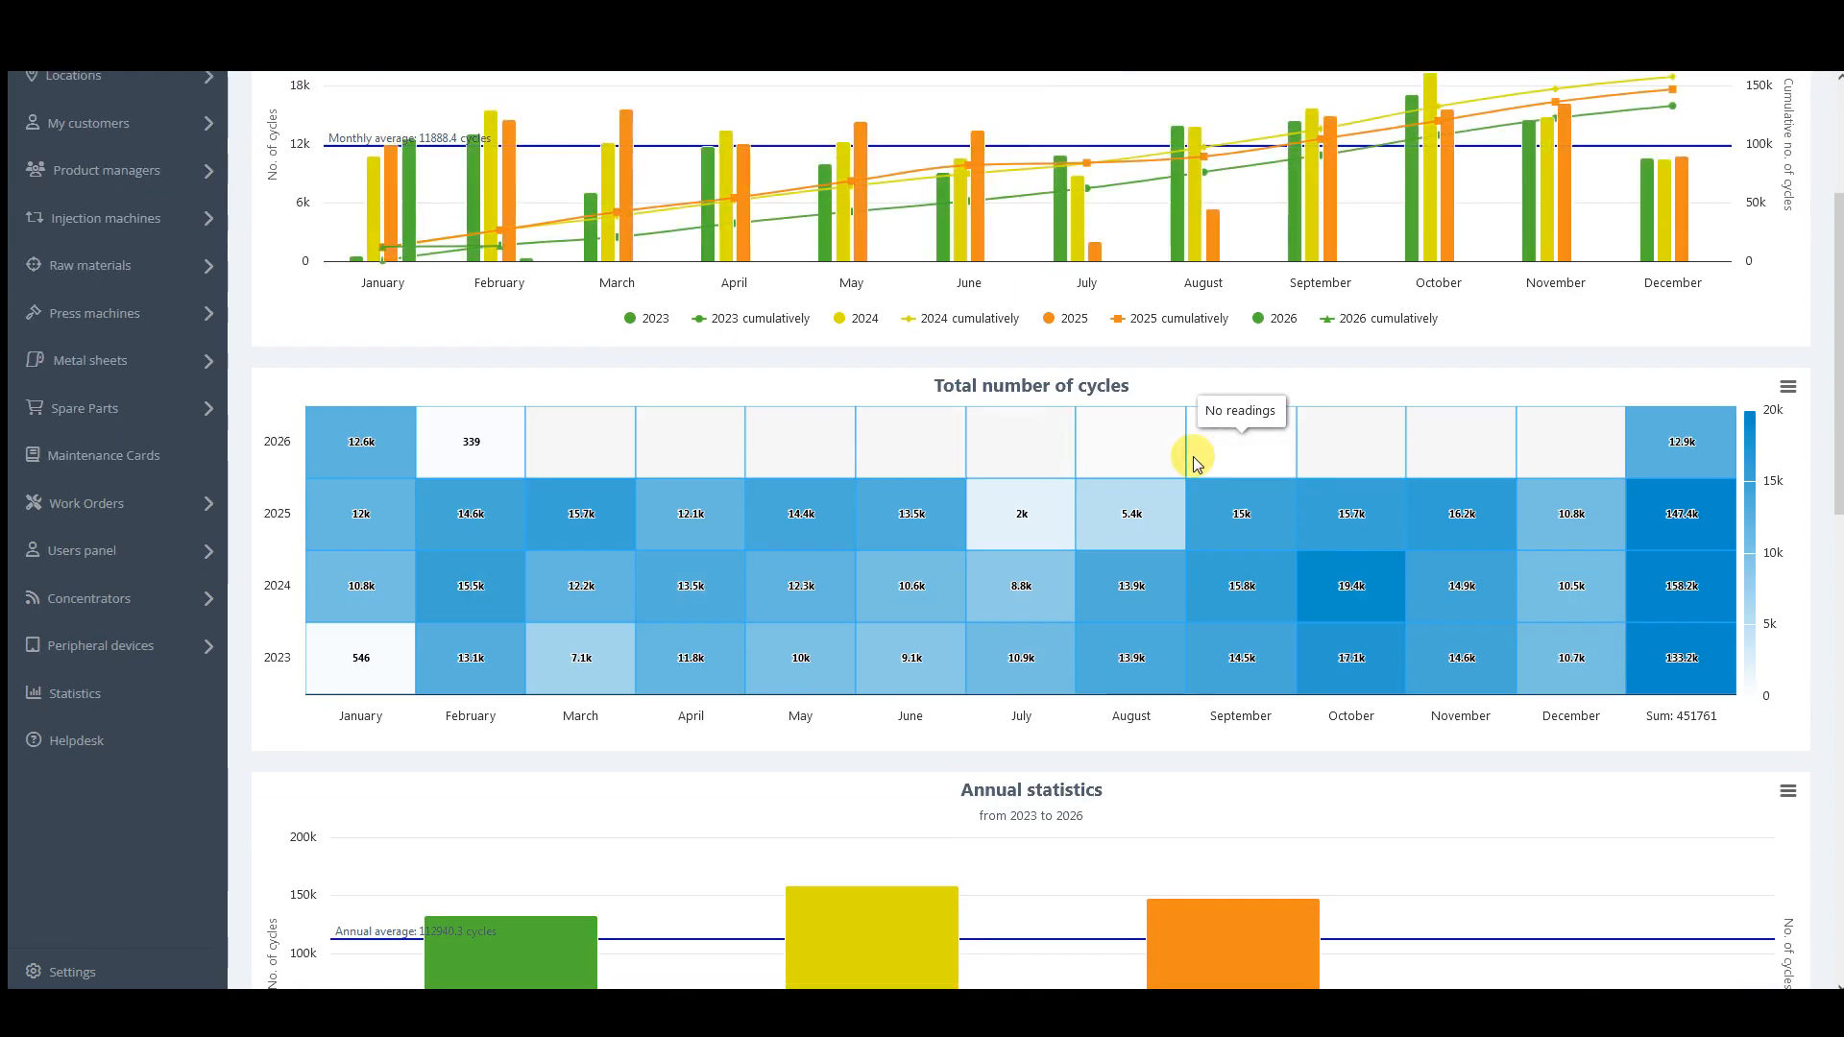
scroll(1193, 457, "down", 3)
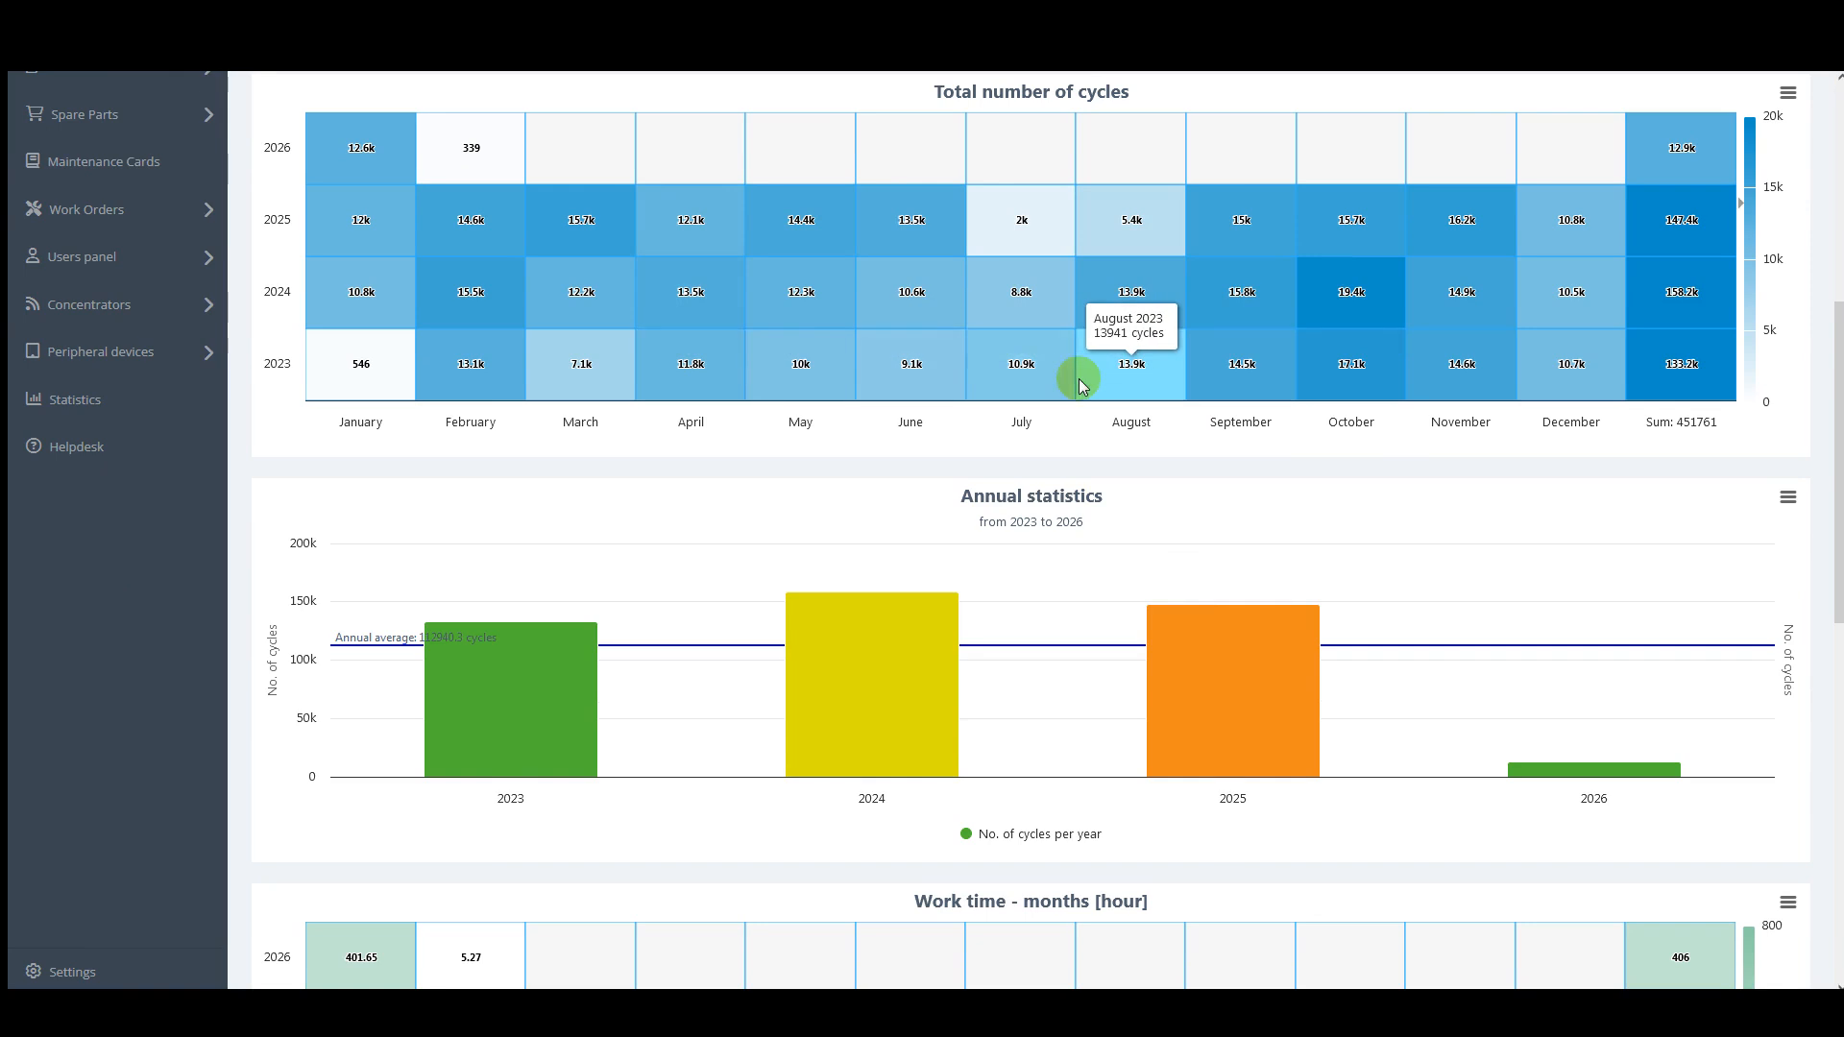
scroll(1080, 378, "down", 5)
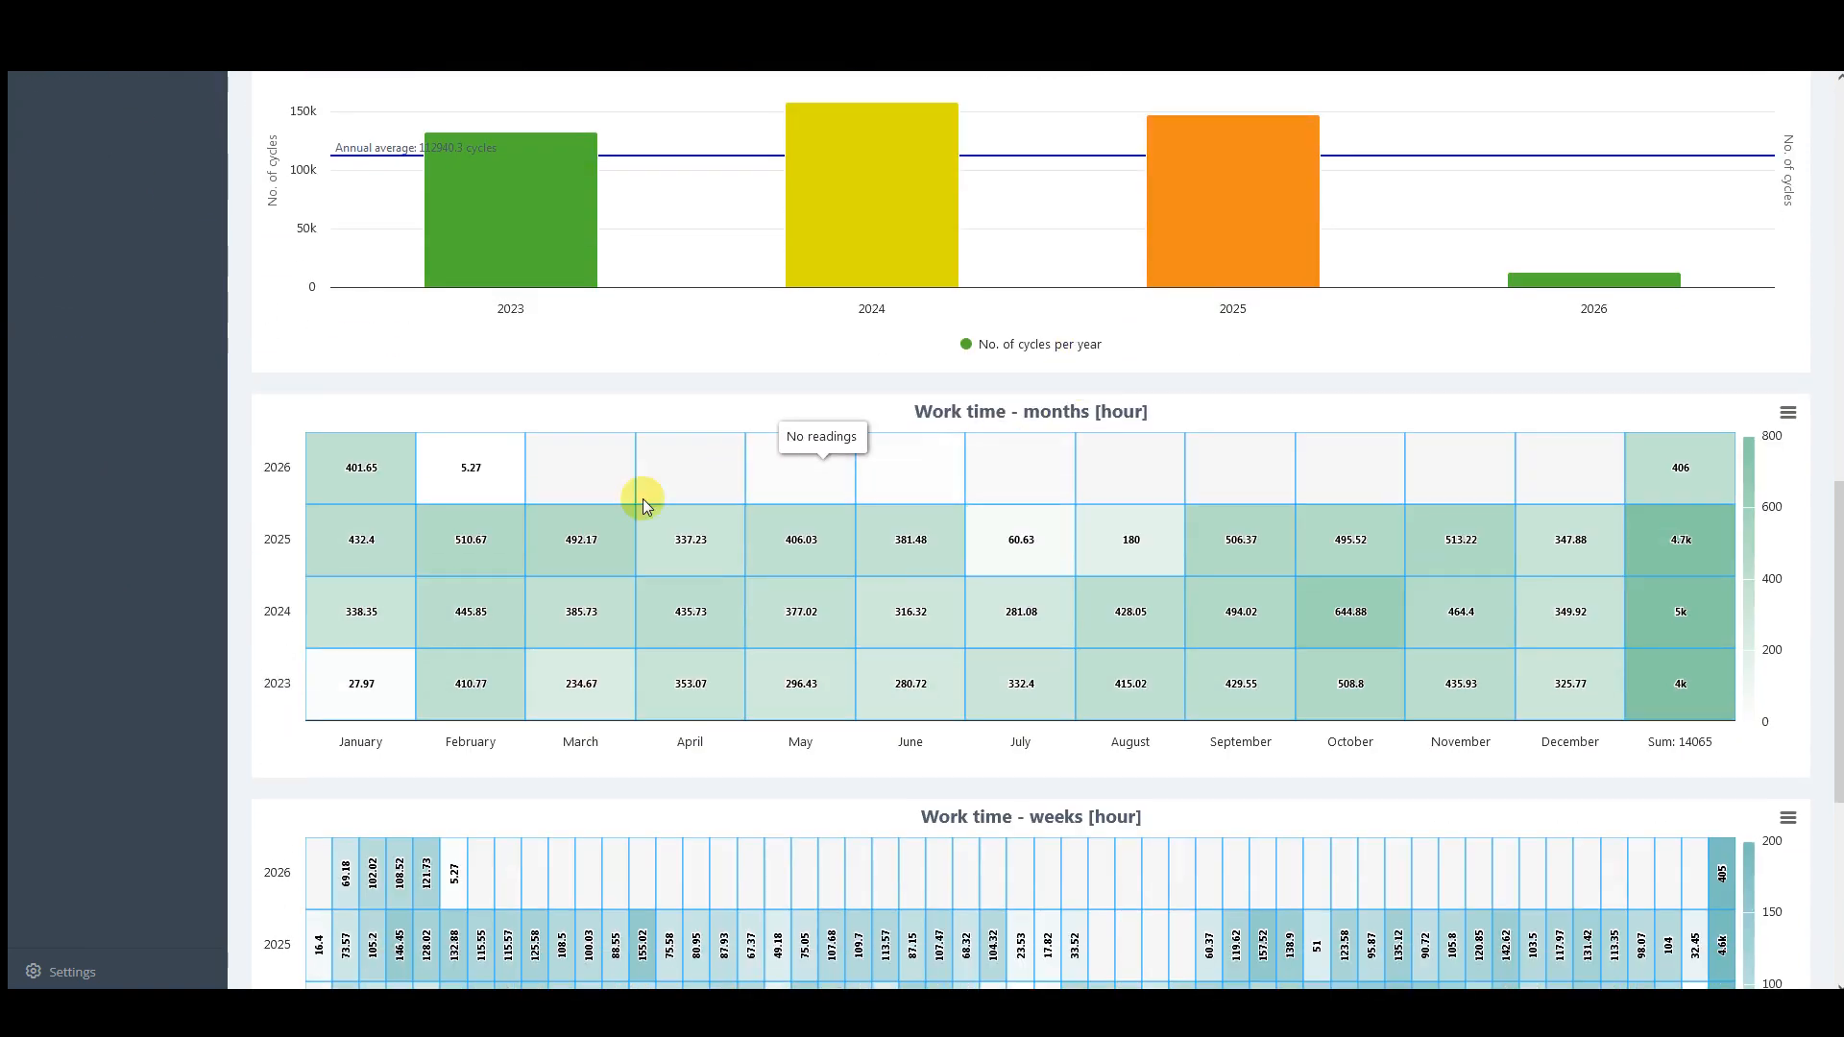
scroll(1088, 679, "down", 2)
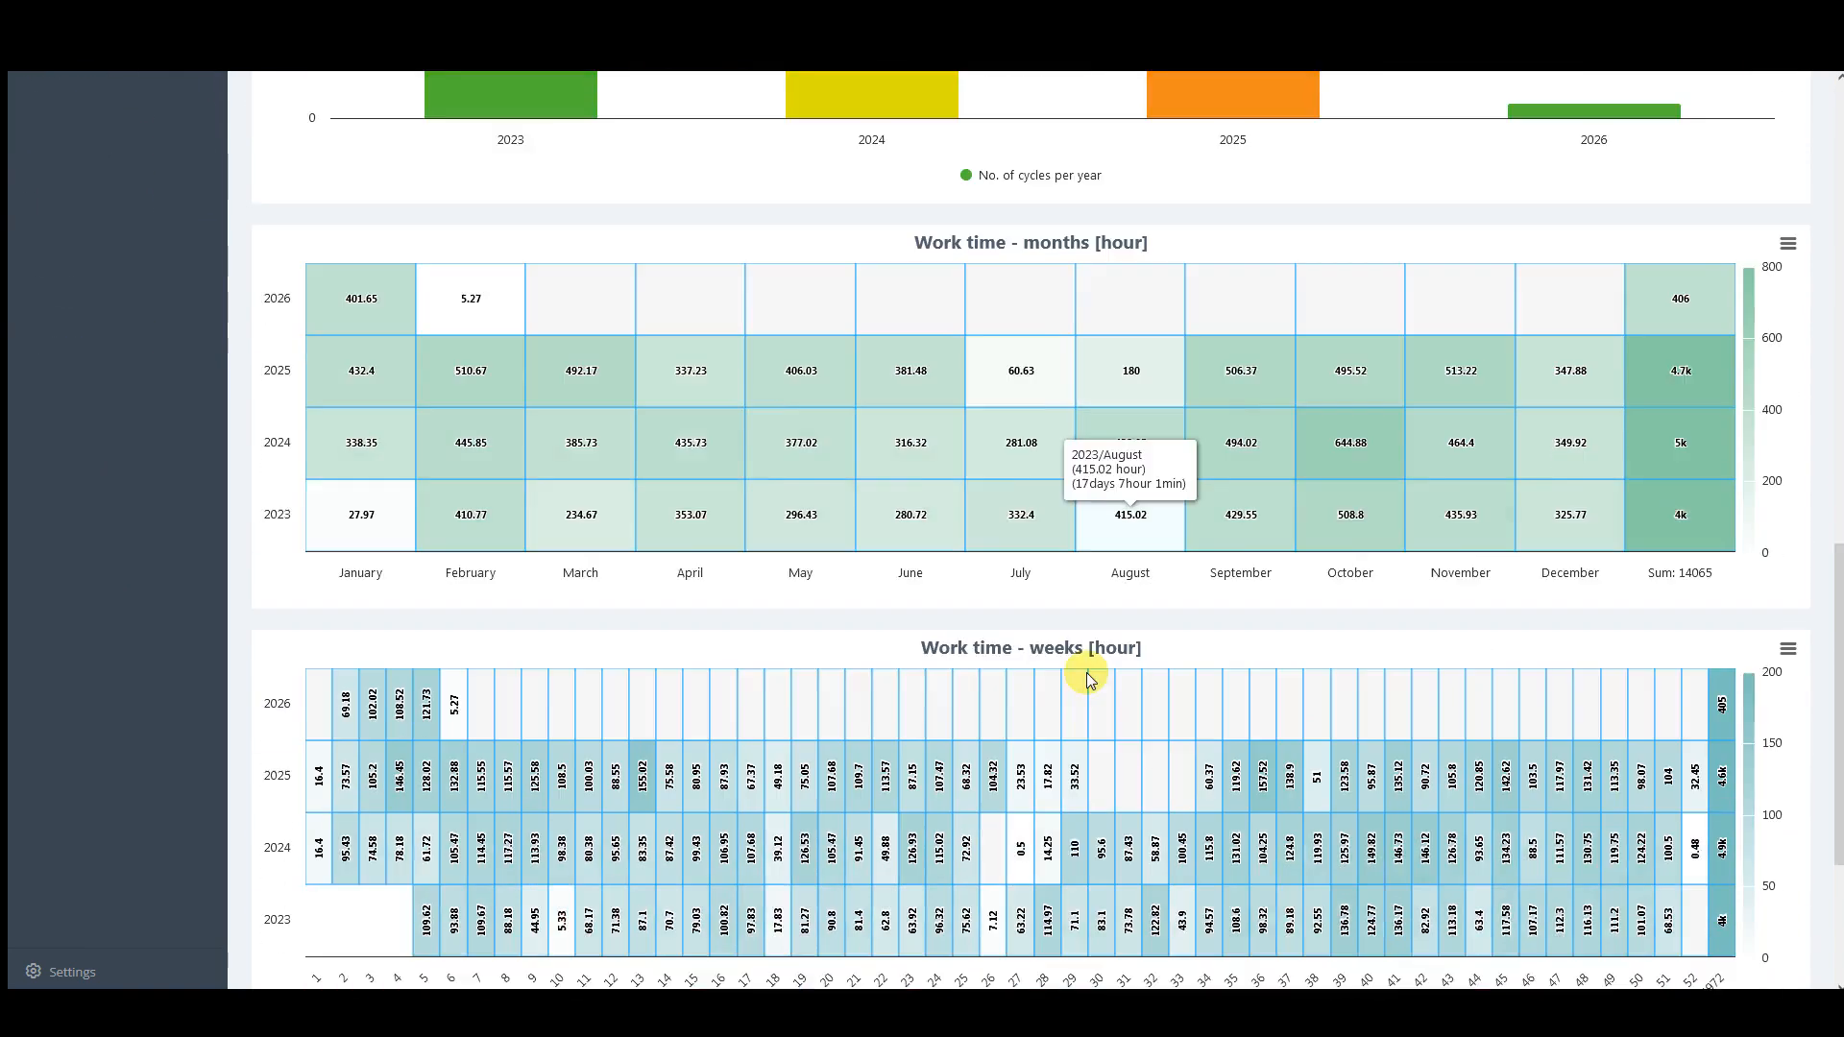
scroll(1088, 679, "down", 2)
scroll(999, 715, "down", 1)
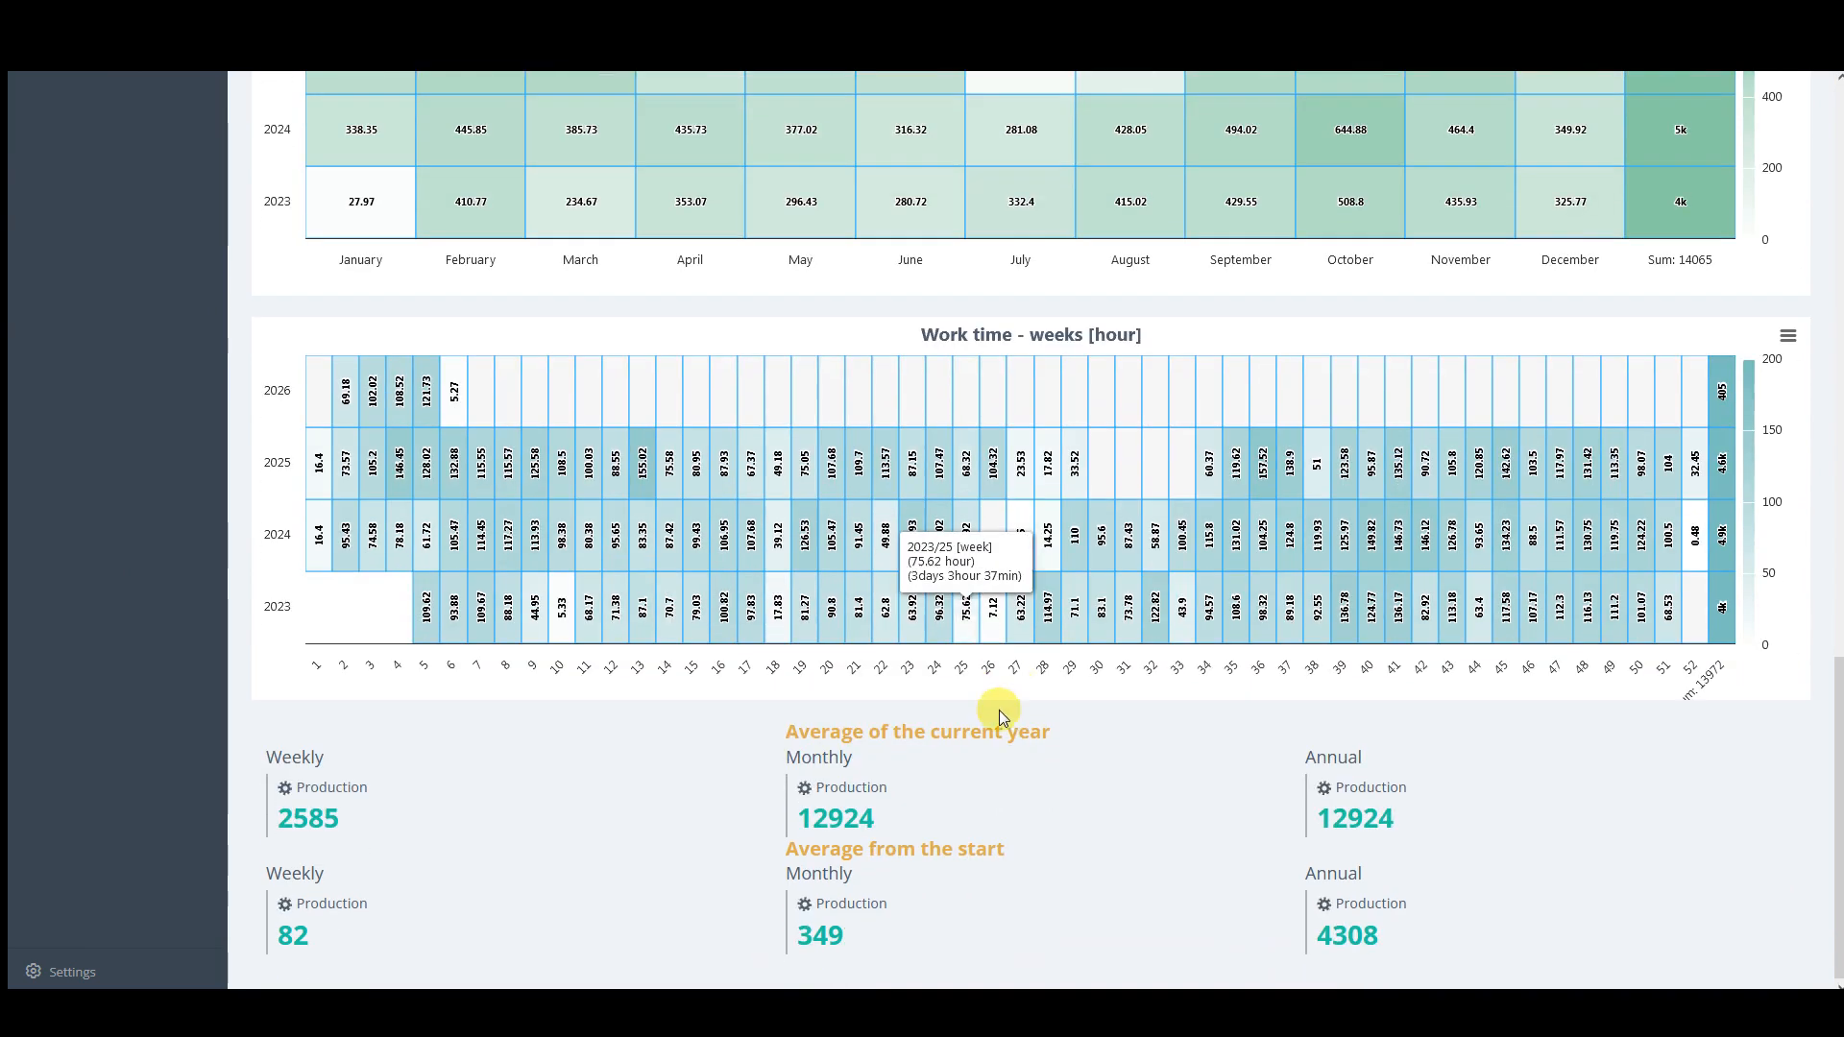
scroll(1120, 625, "up", 6)
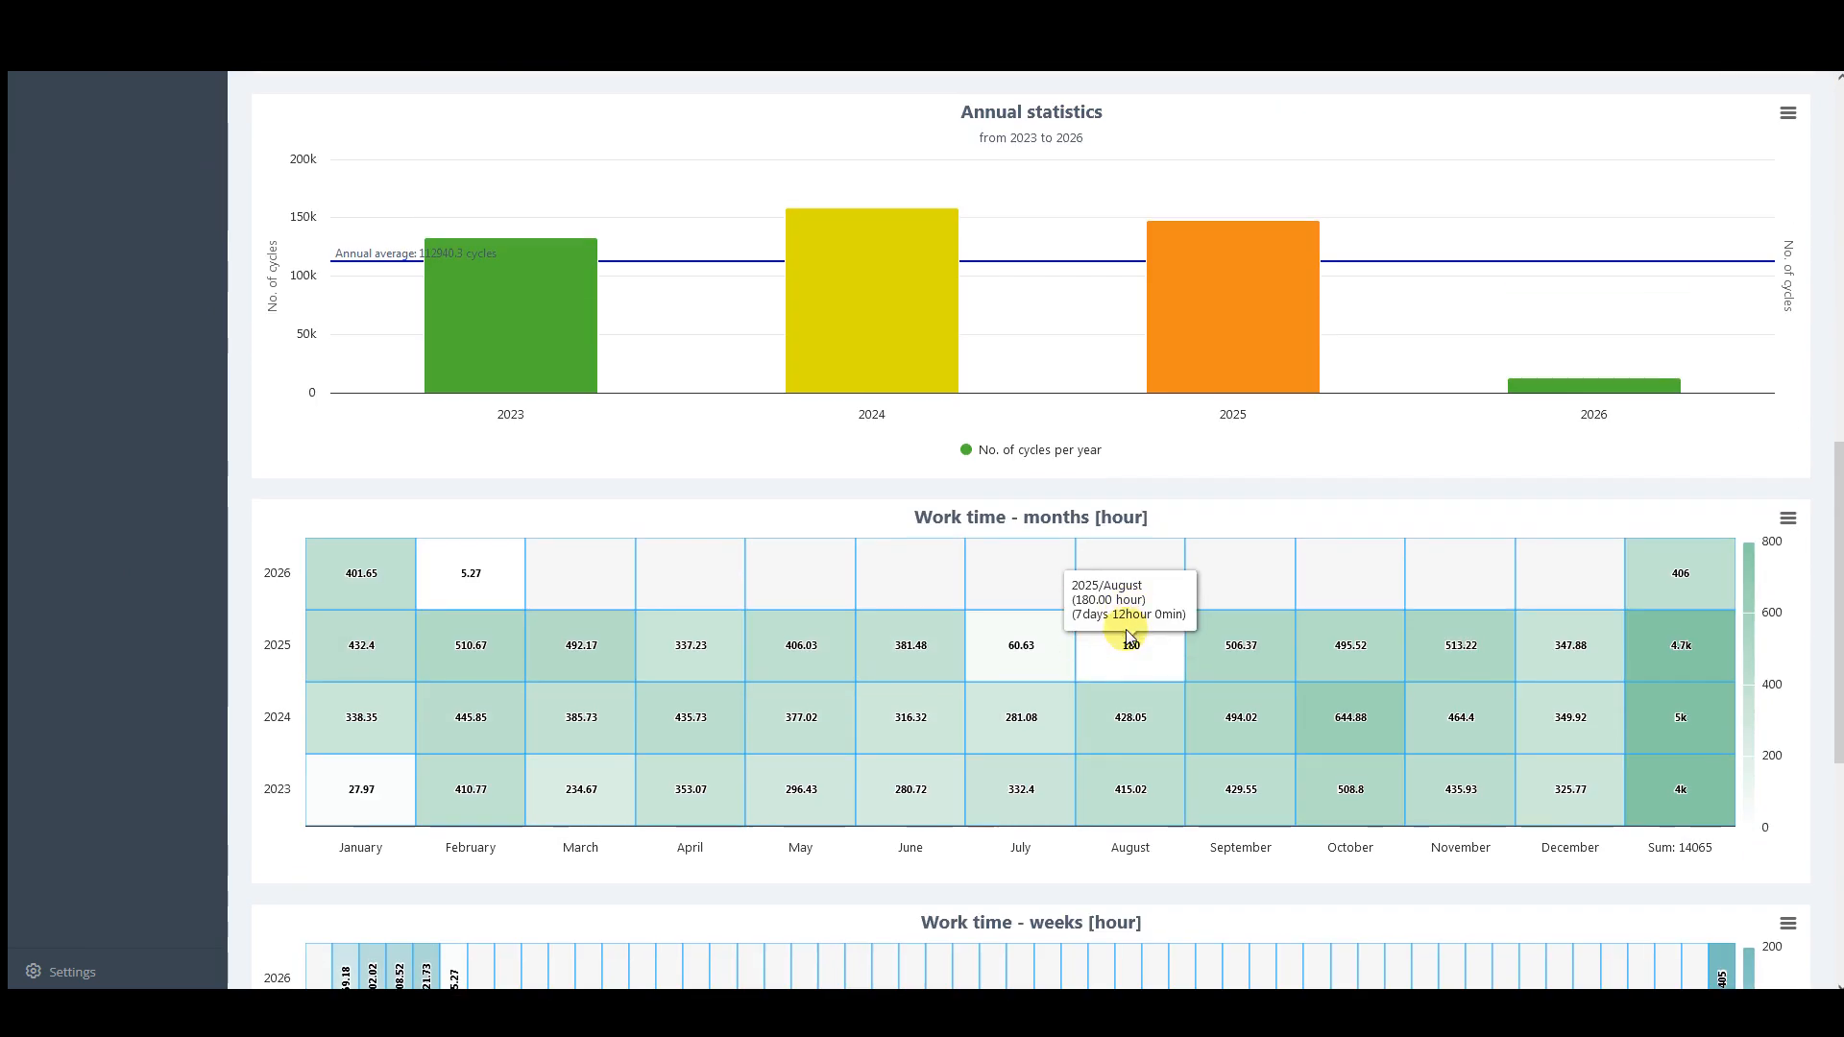
scroll(1125, 630, "up", 10)
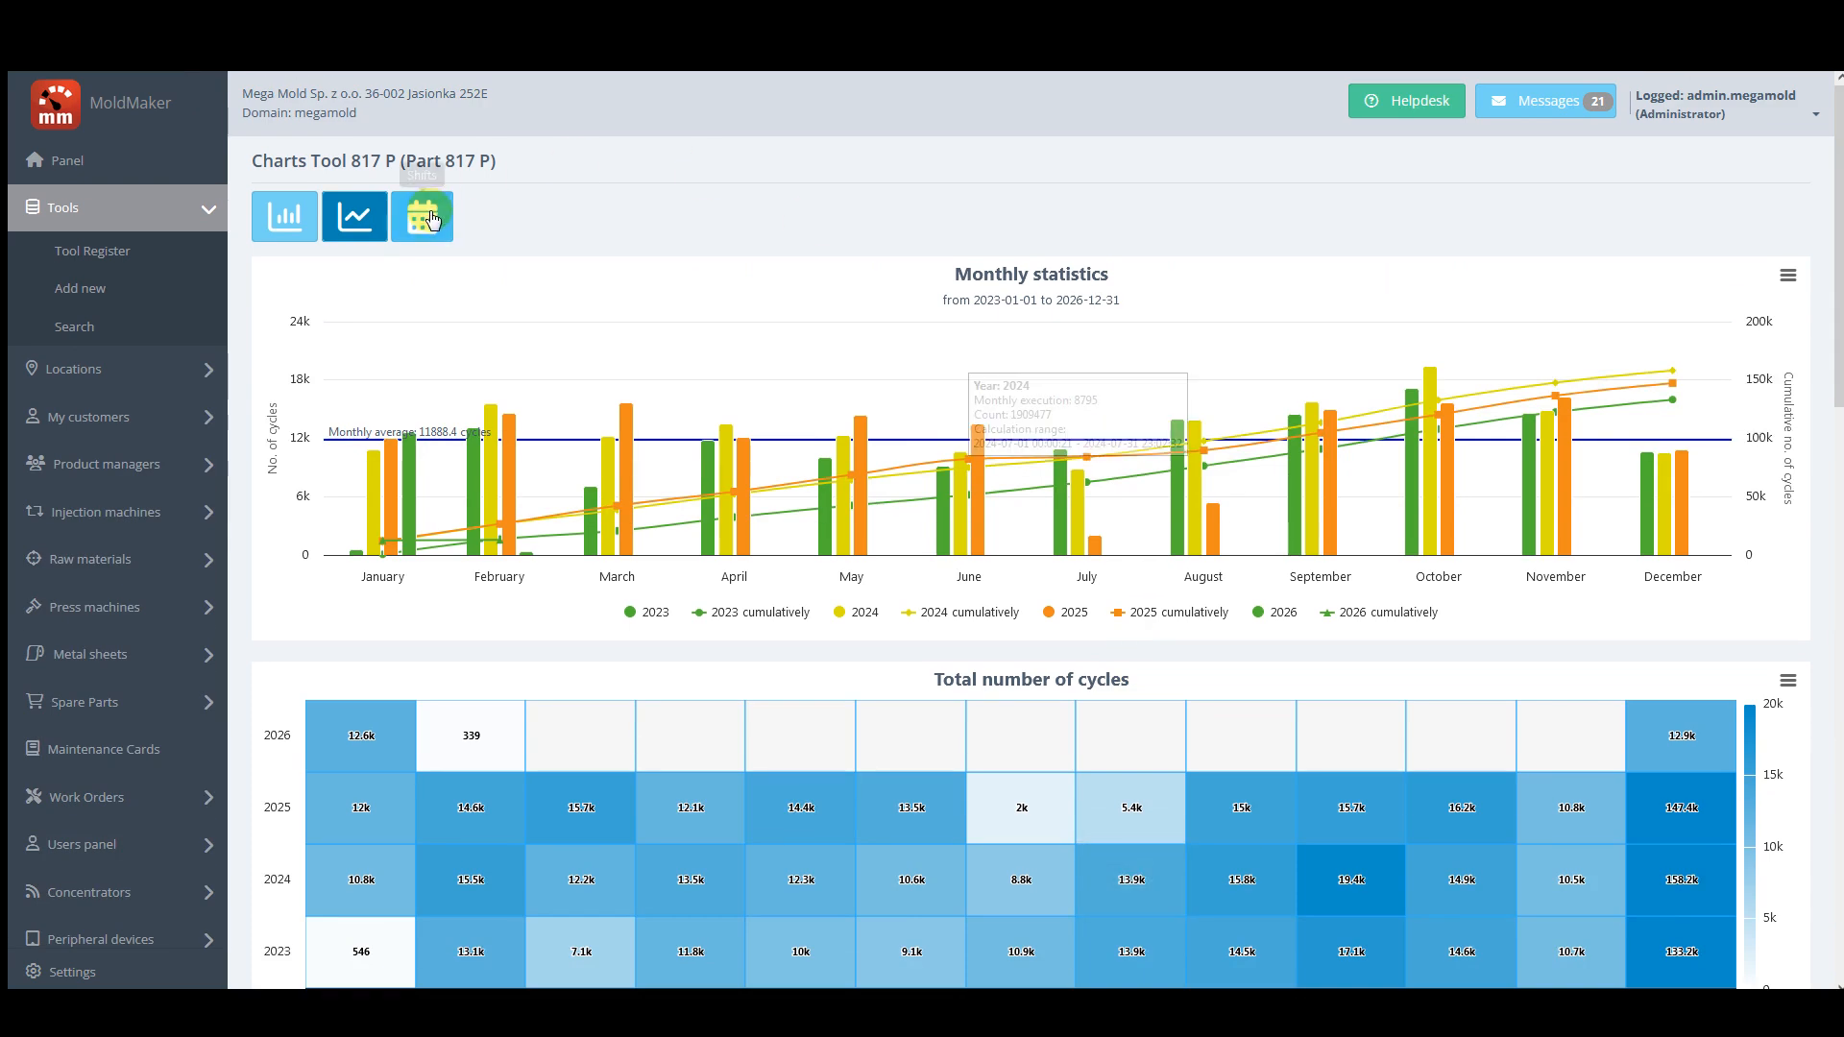
Step: Open the work shift chart for Tool 817 P and set its starting date to 2026-01-28
left_click(433, 219)
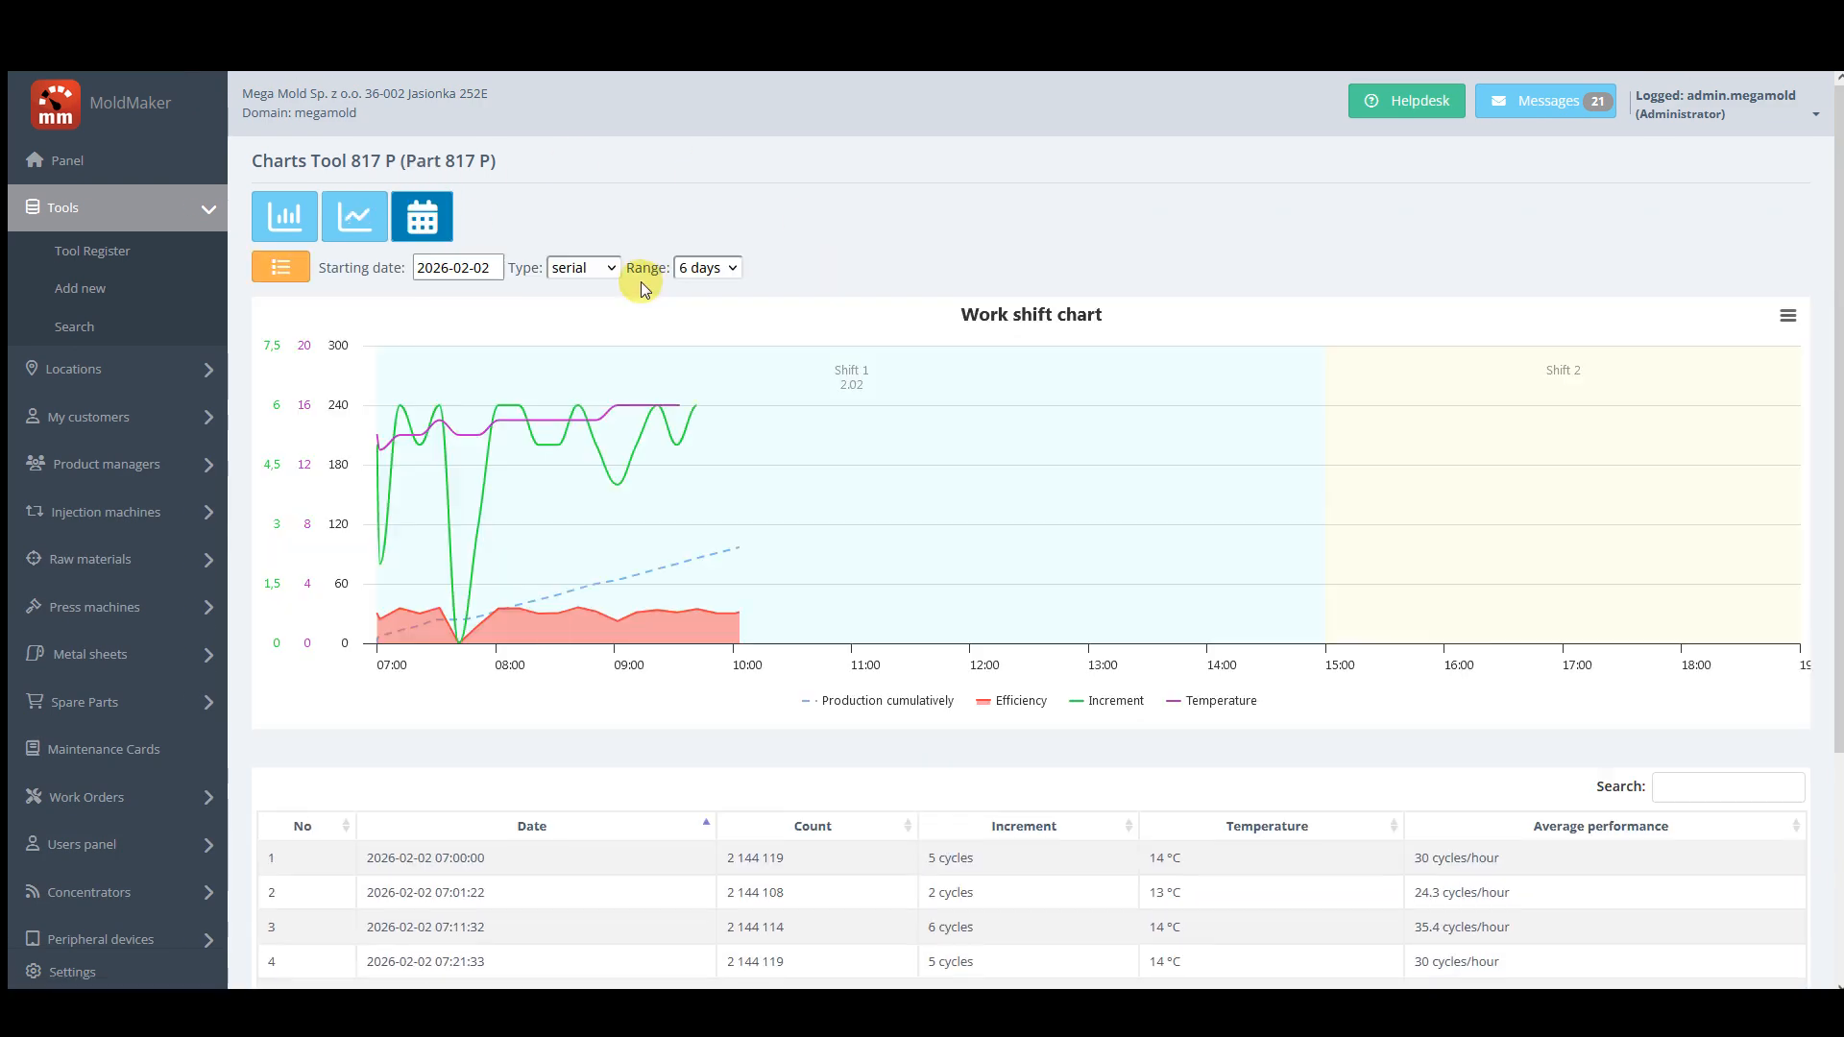
left_click(494, 268)
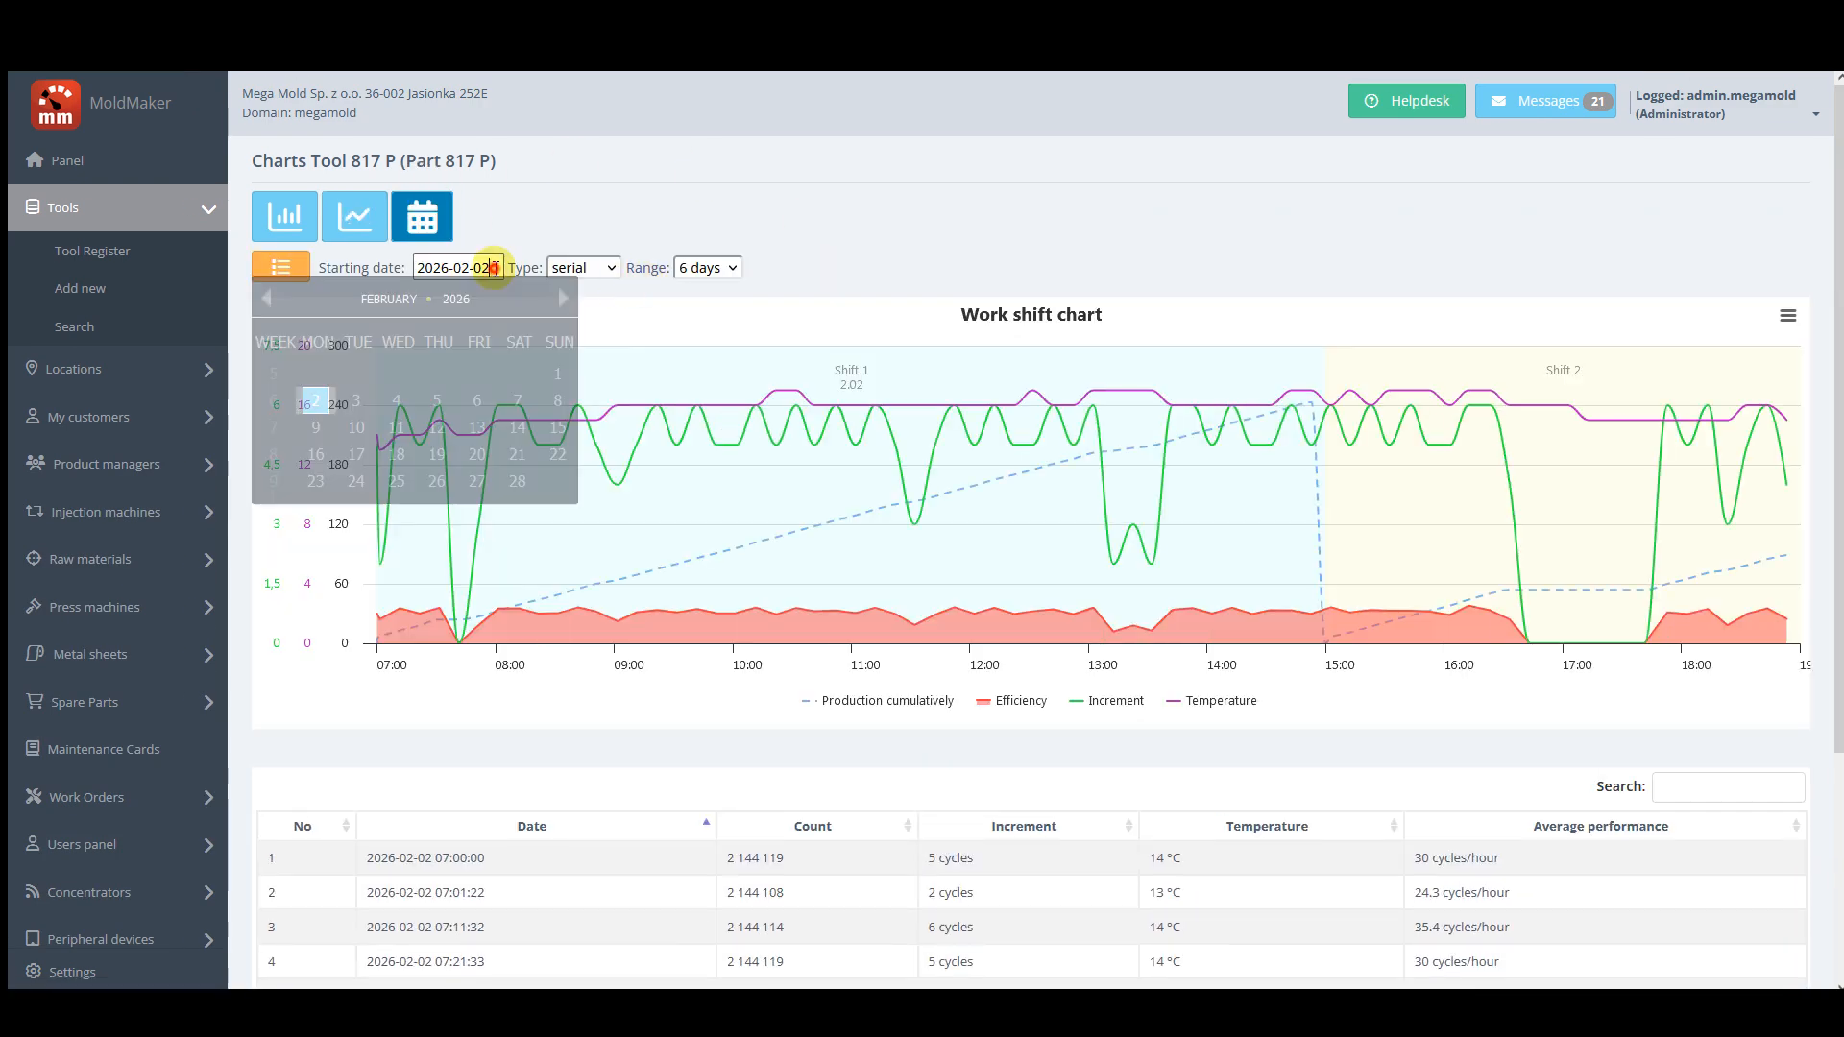
left_click(267, 298)
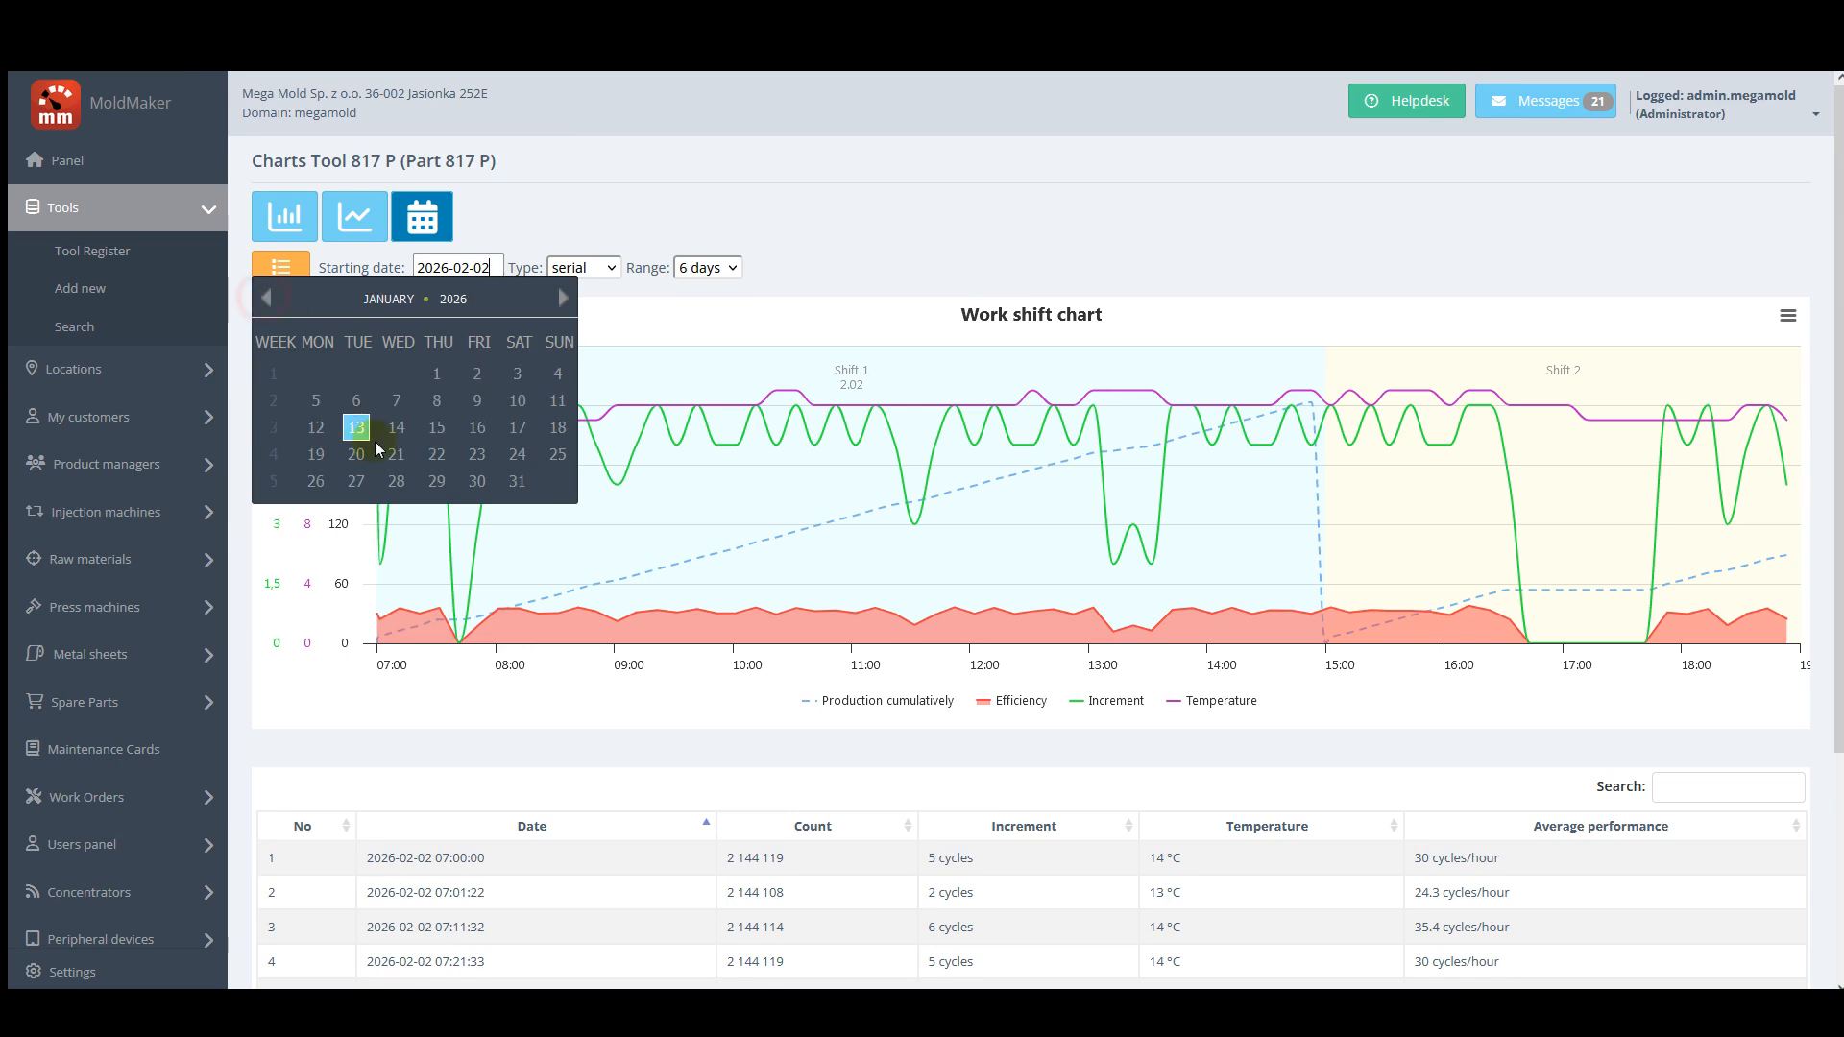
left_click(397, 480)
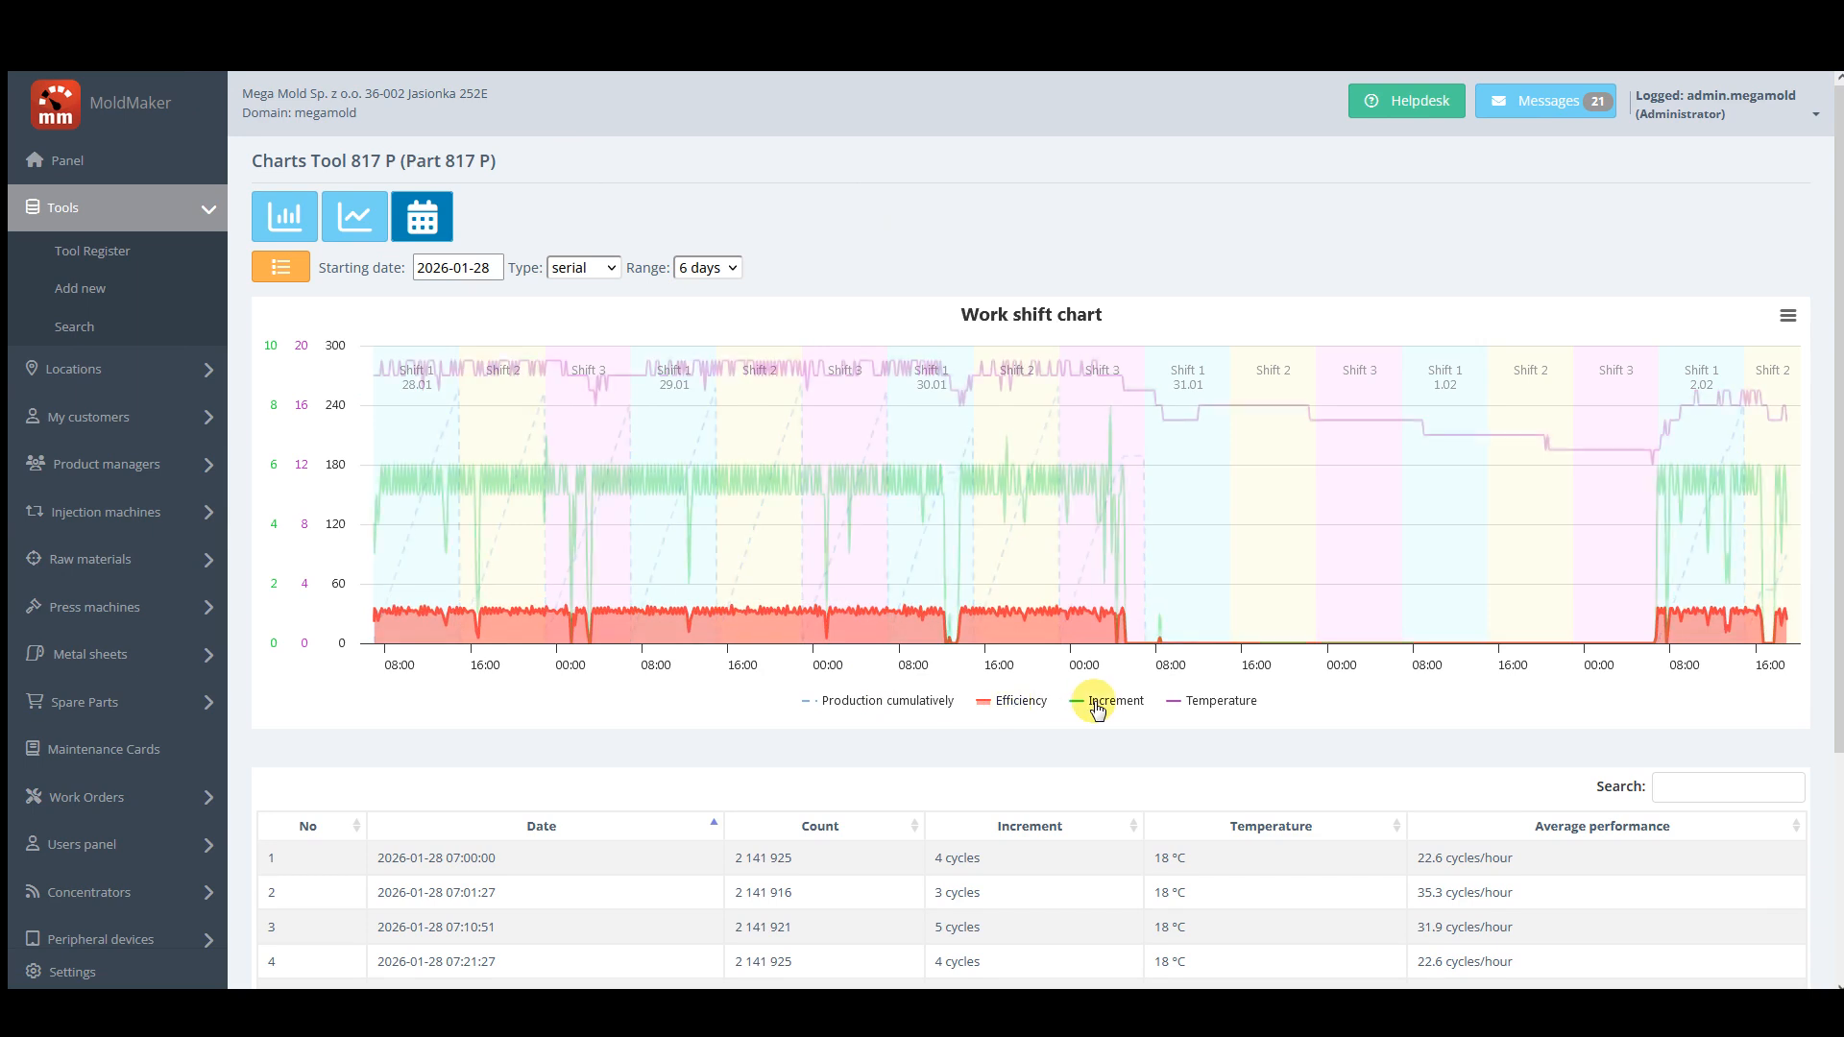
Step: View the work shift chart in the parallel type with its per-shift series, and return it to the serial type
left_click(613, 269)
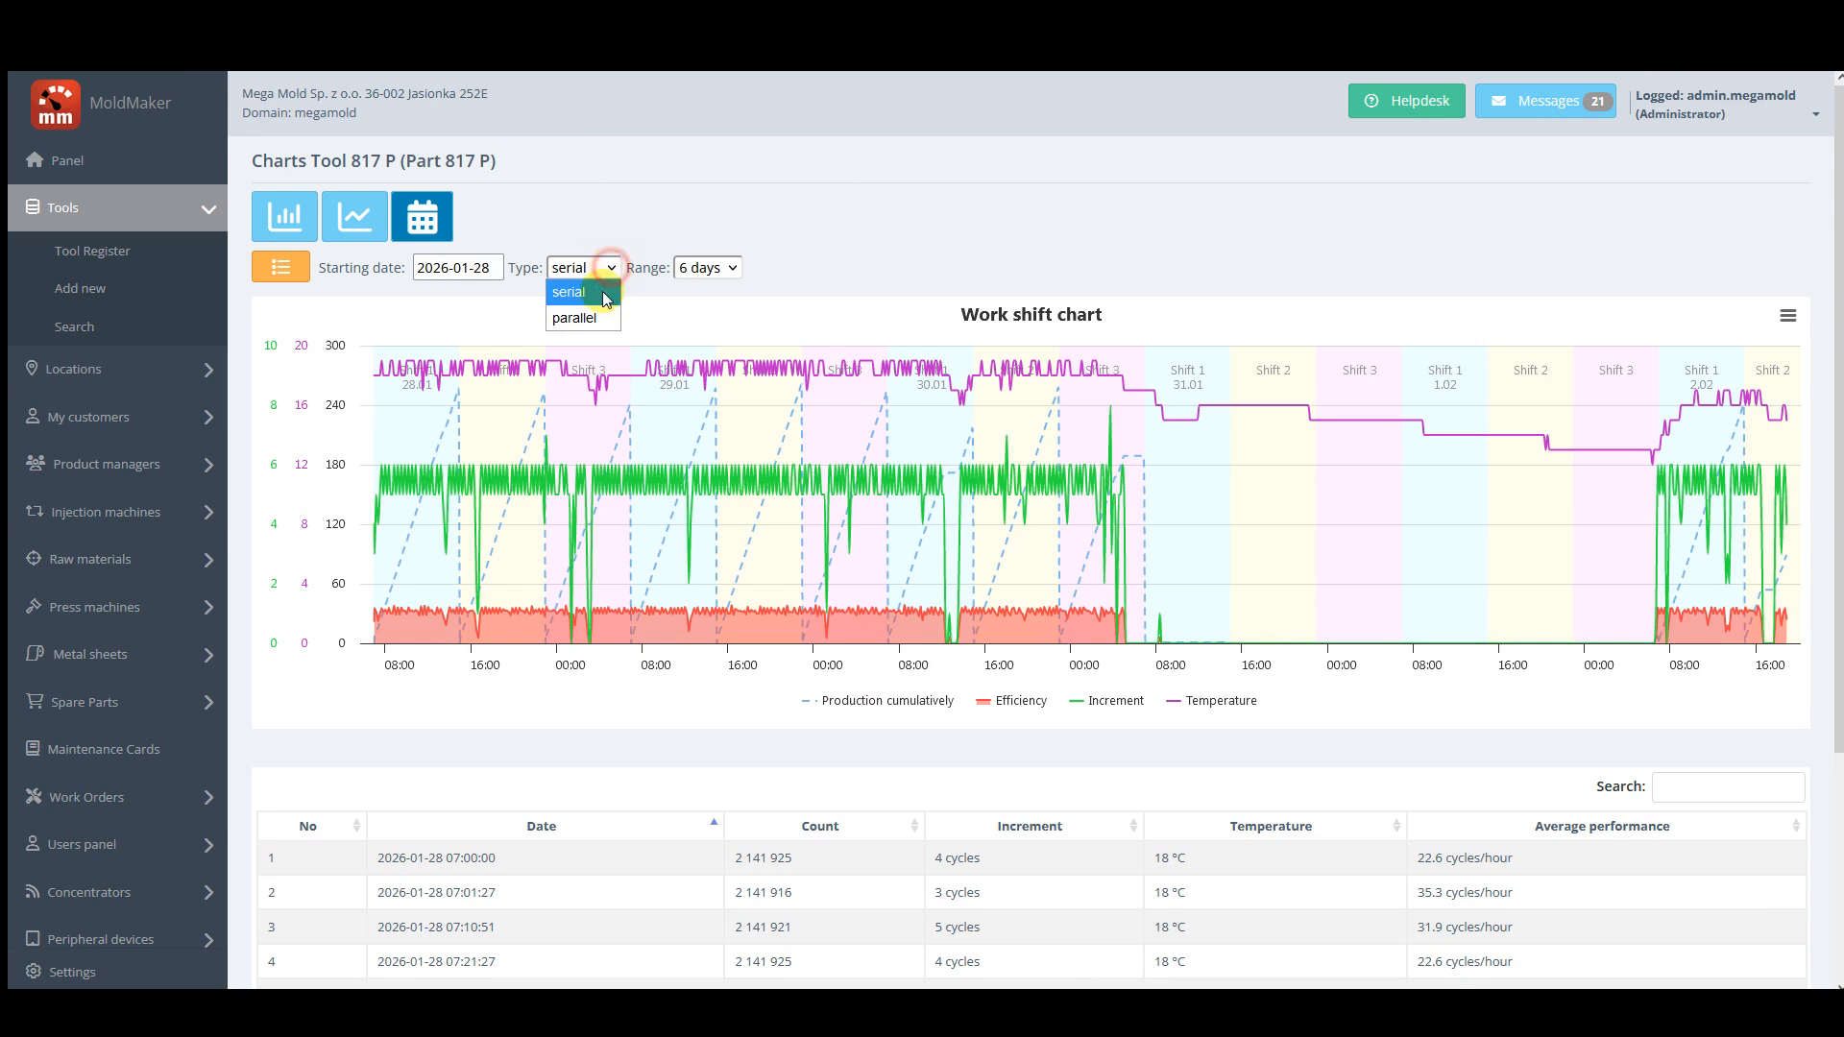
left_click(589, 302)
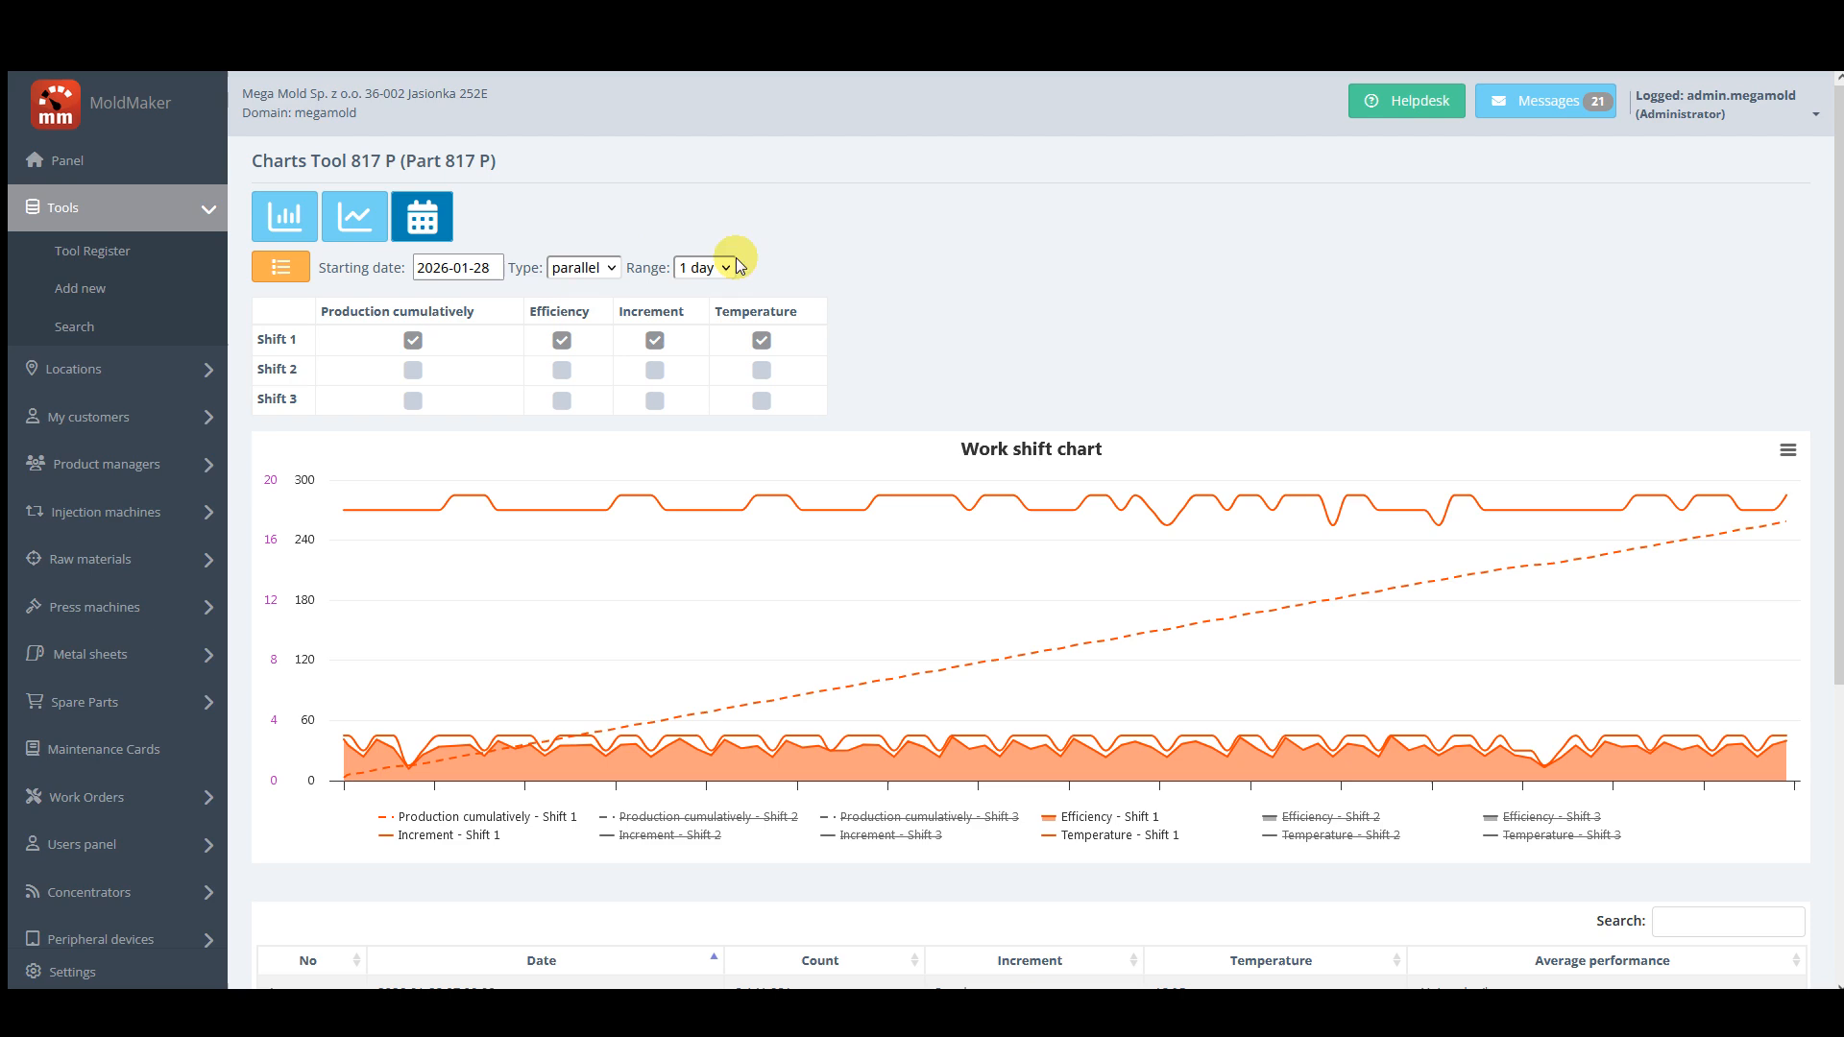
left_click(720, 233)
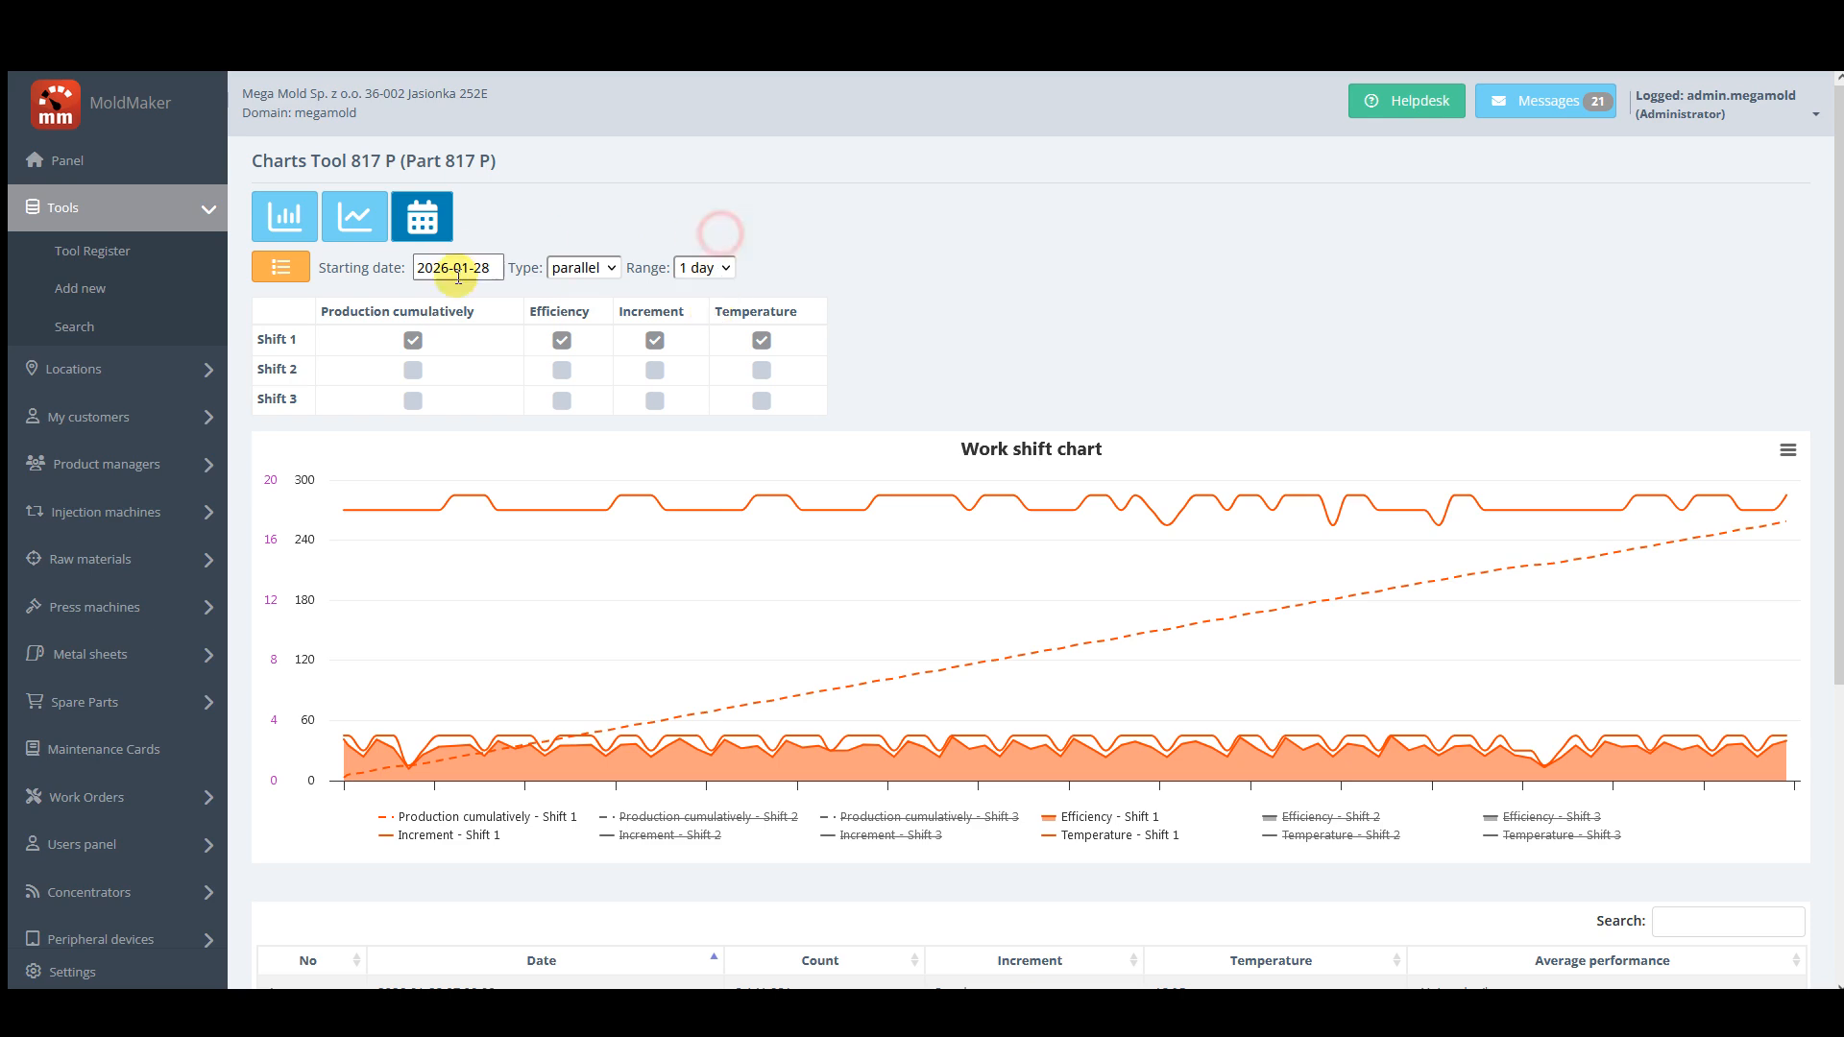
left_click(596, 270)
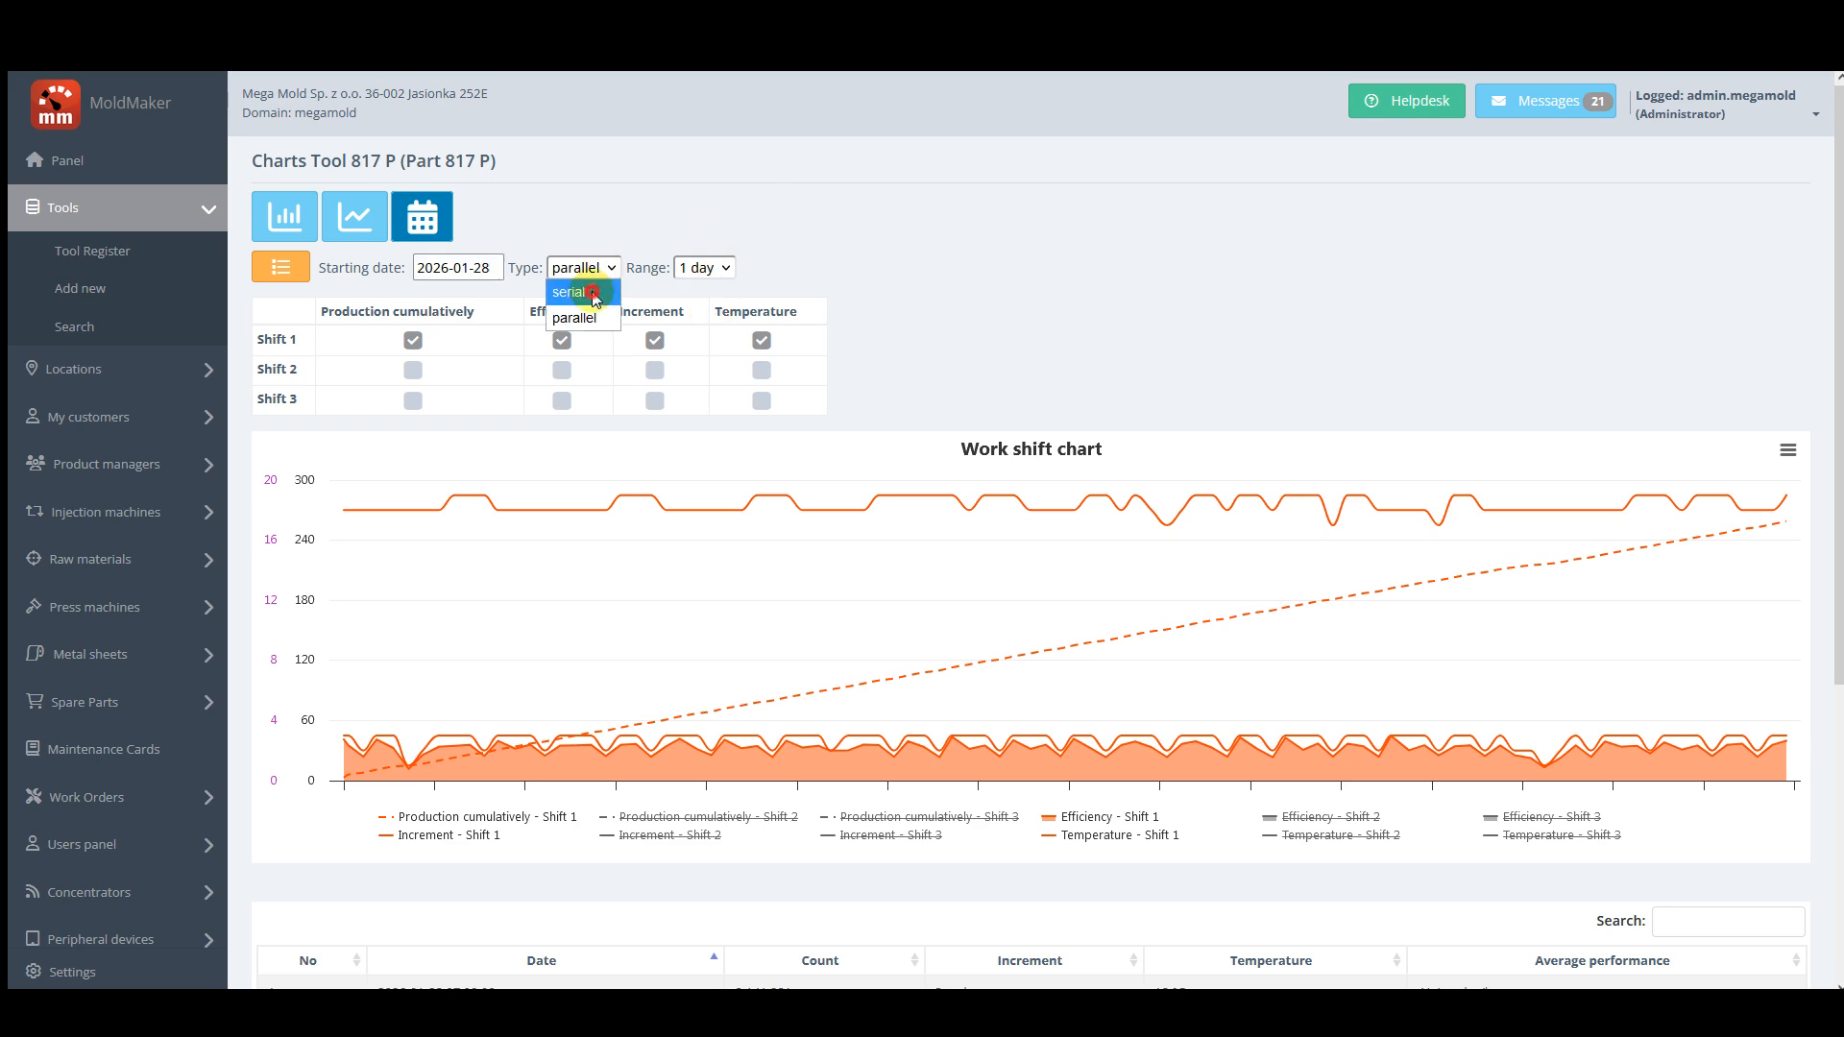
left_click(587, 292)
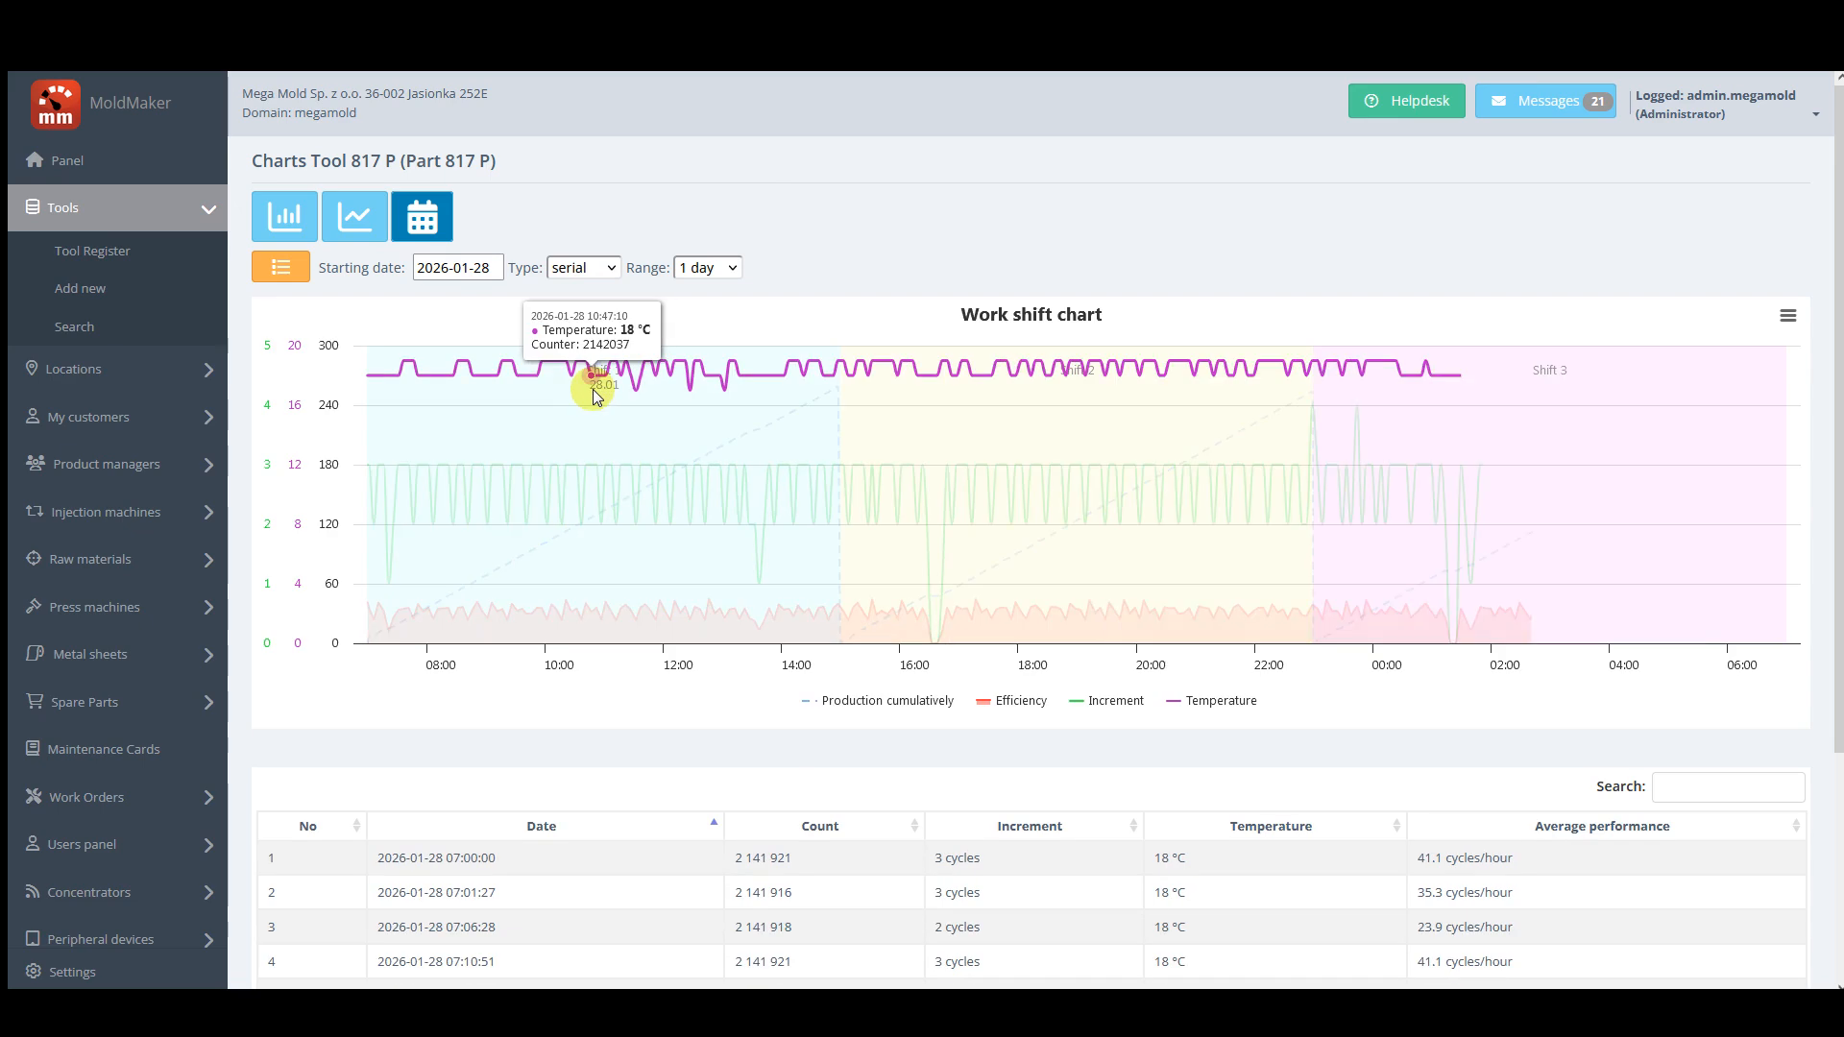
Step: Open the parameters of Tool 817 P from the tool register and reset its Subcounter 2
left_click(94, 252)
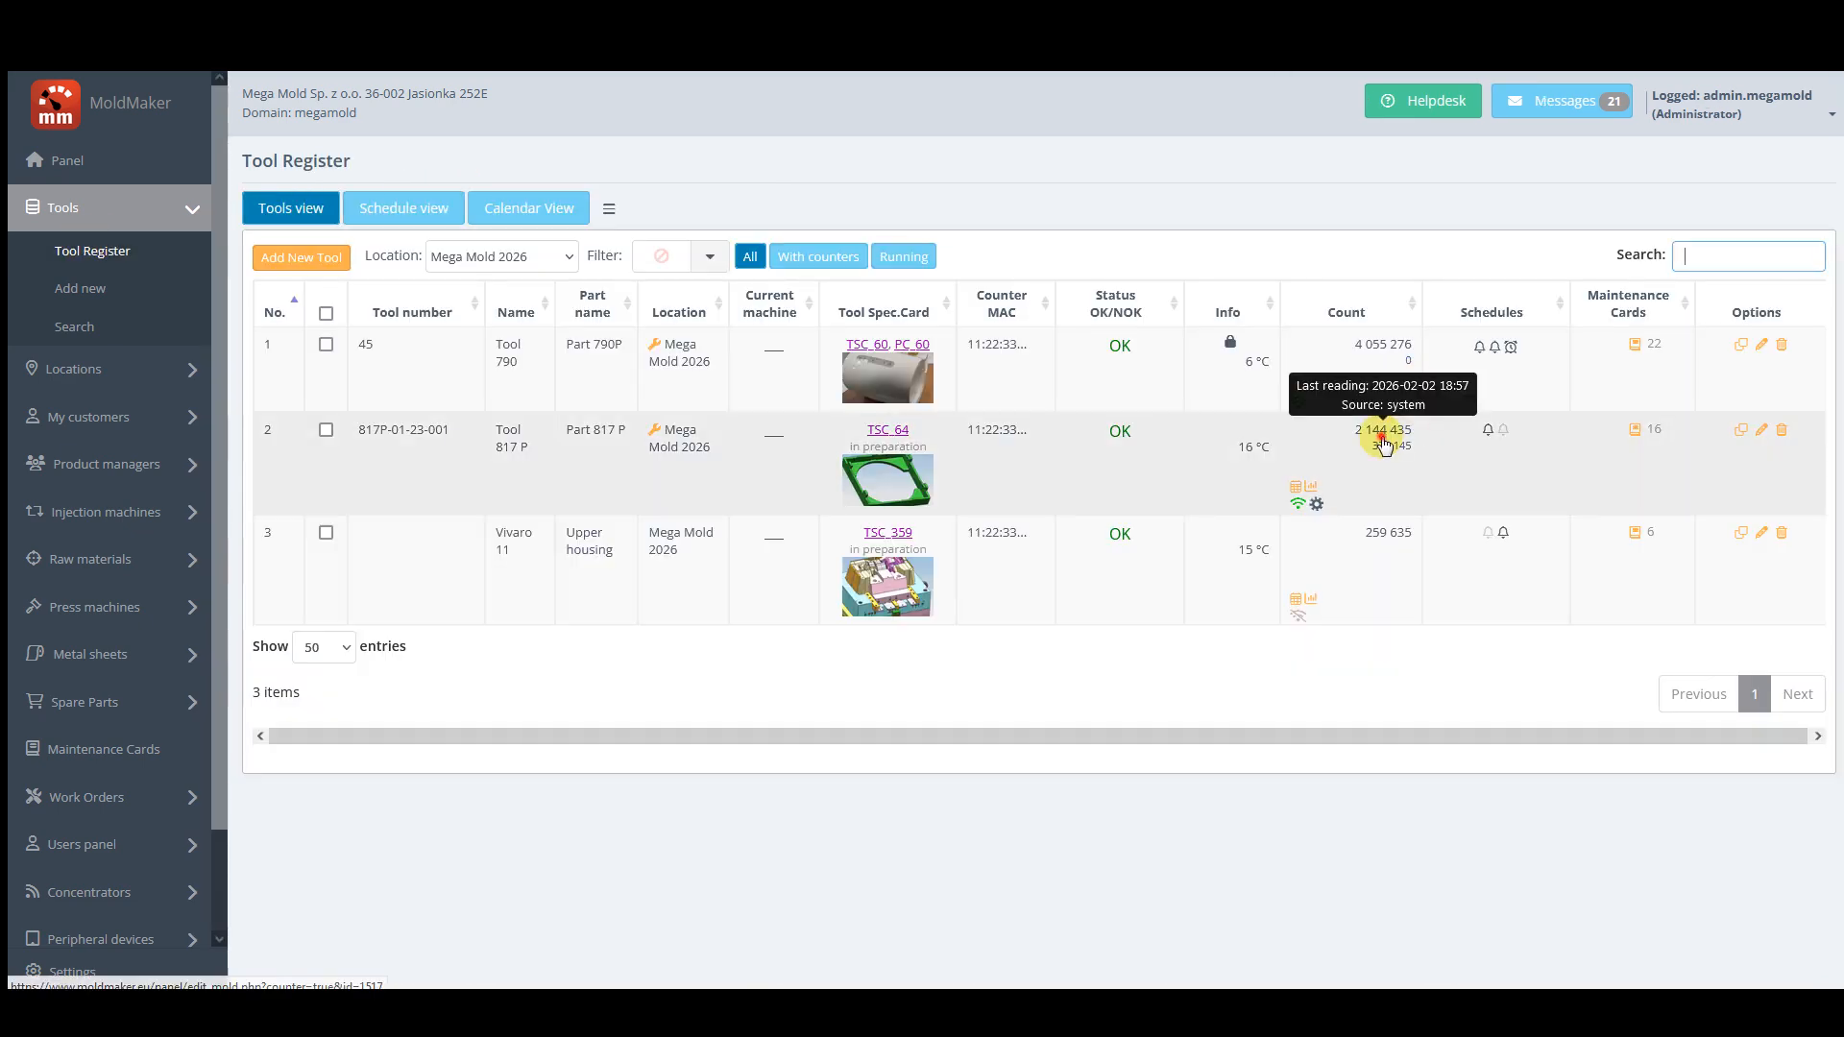
left_click(1383, 440)
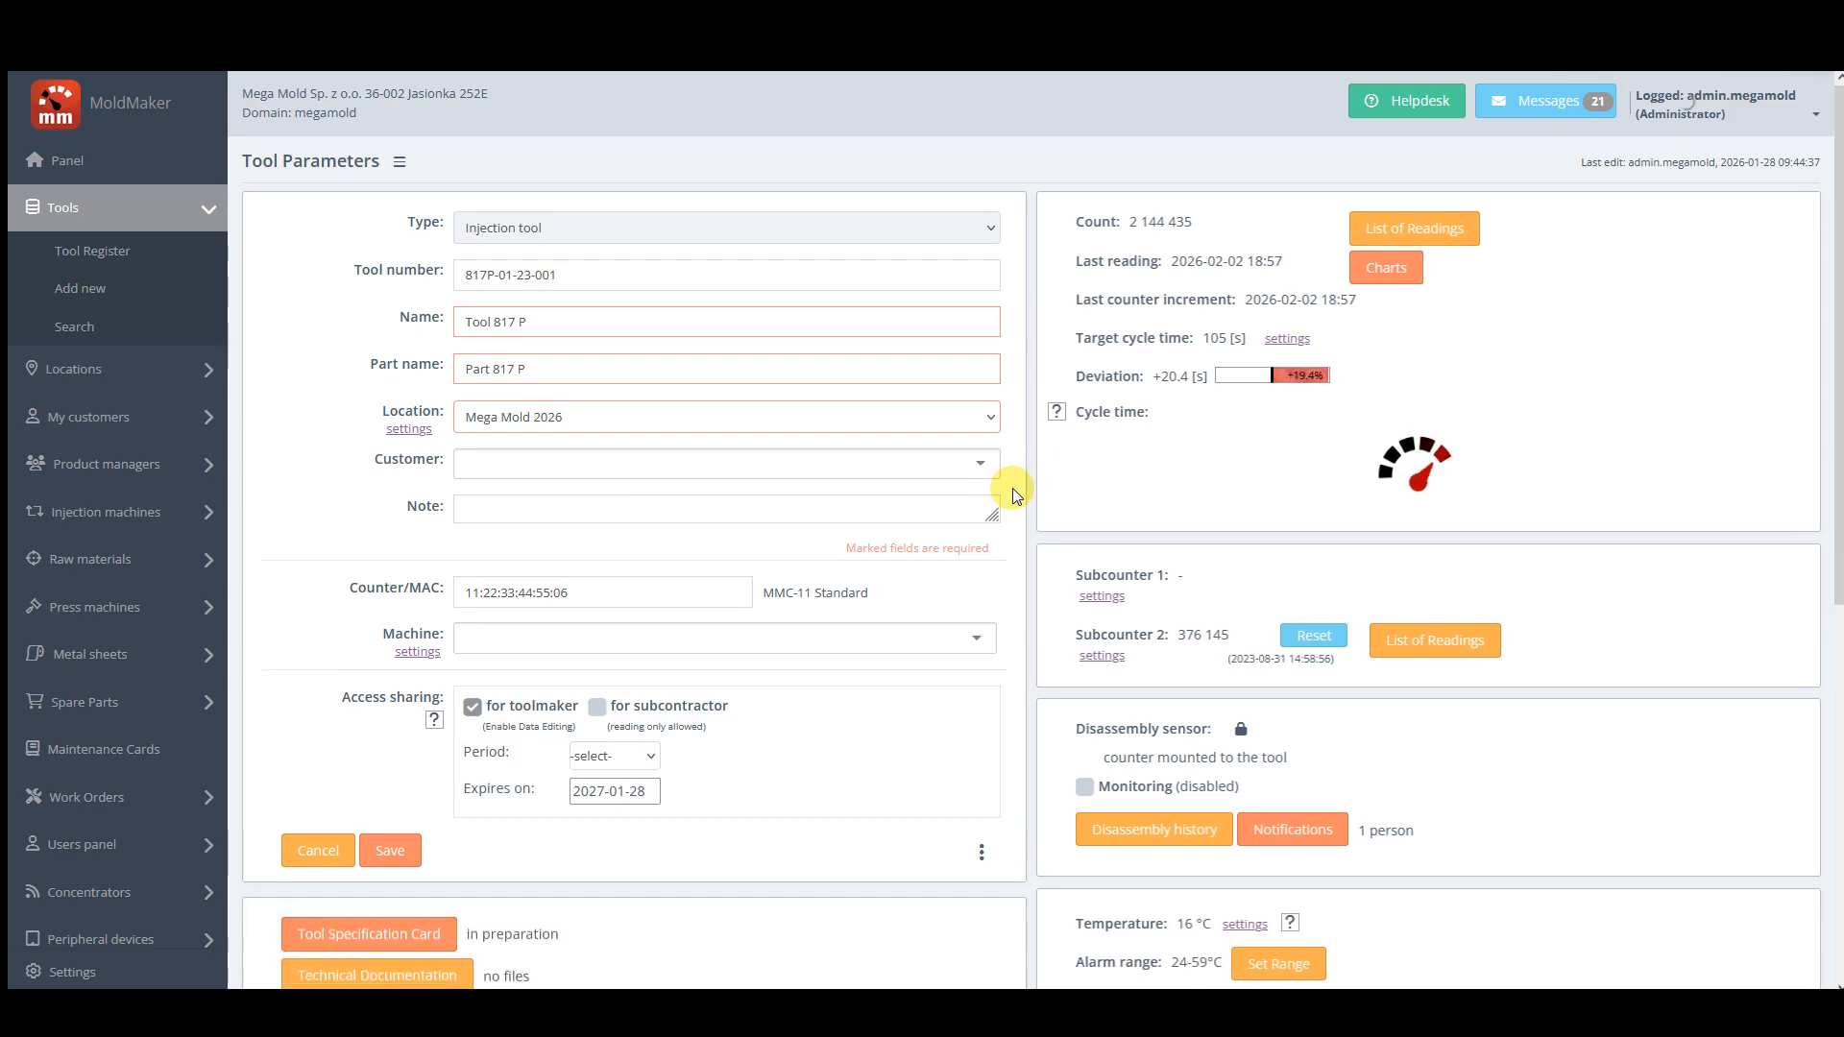
scroll(1015, 495, "down", 2)
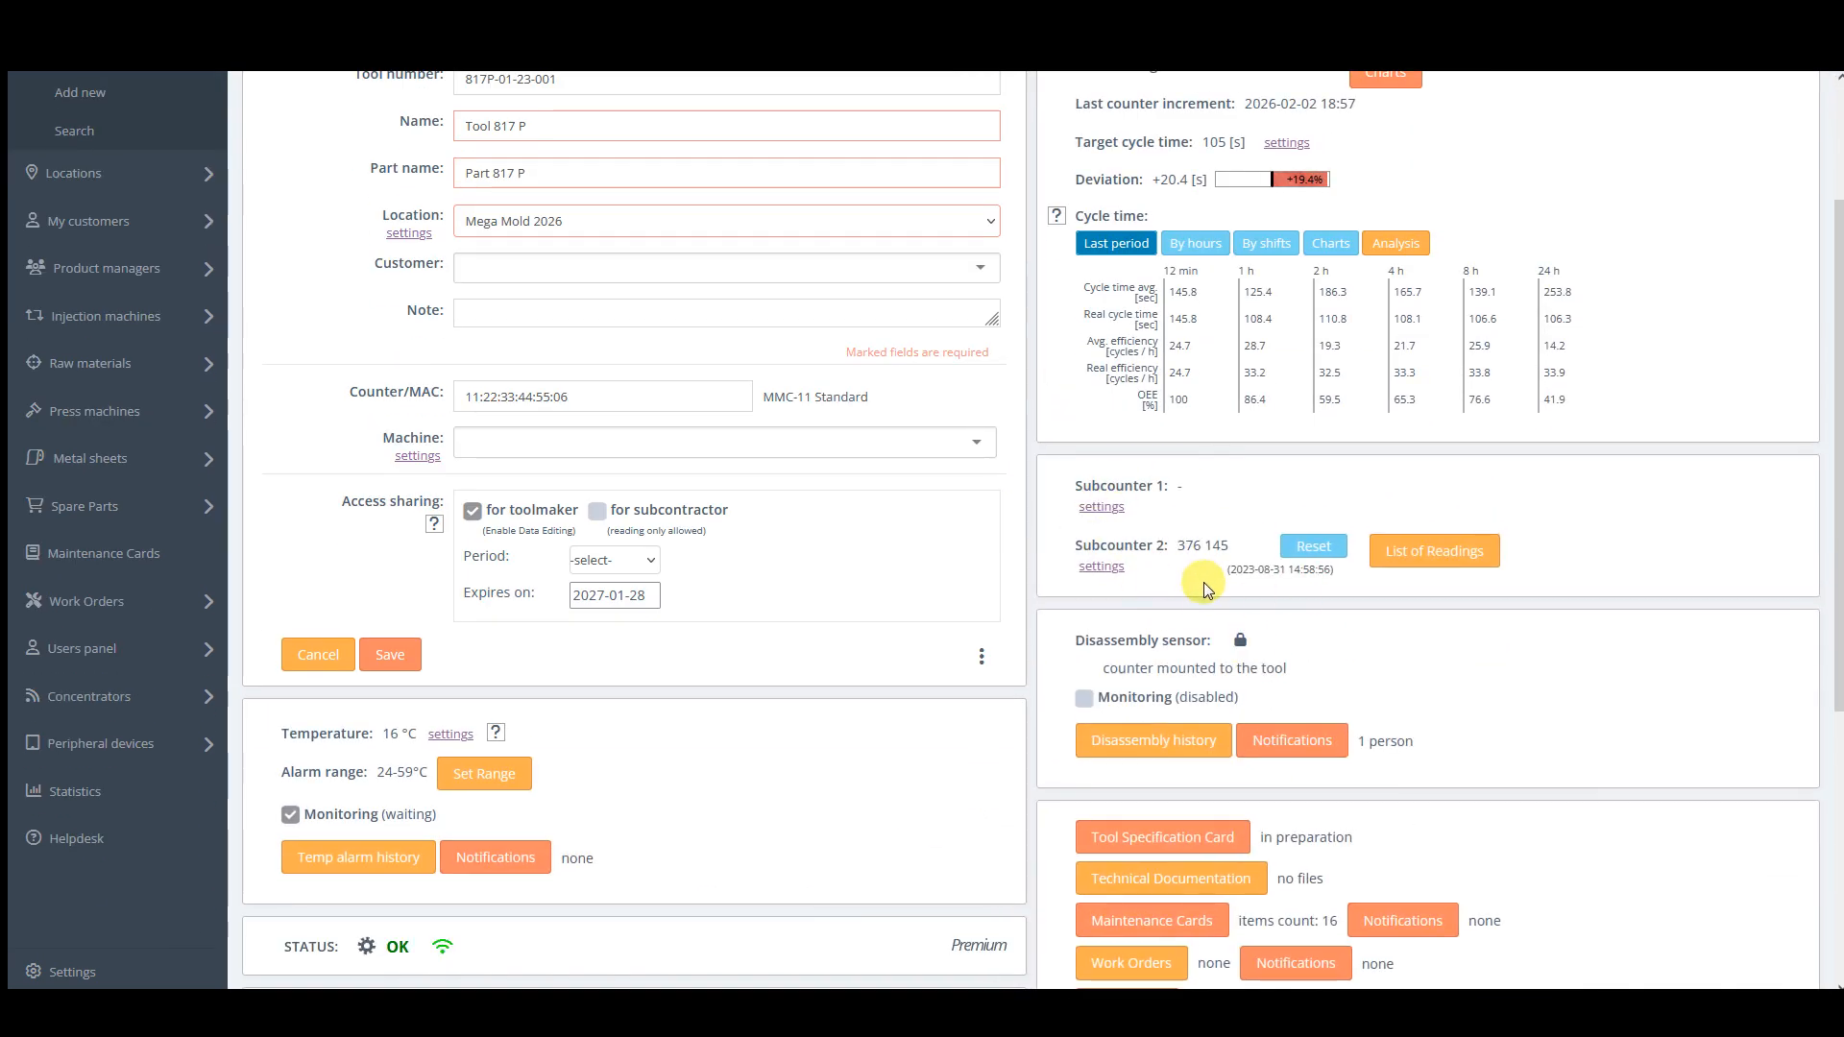
left_click(1312, 550)
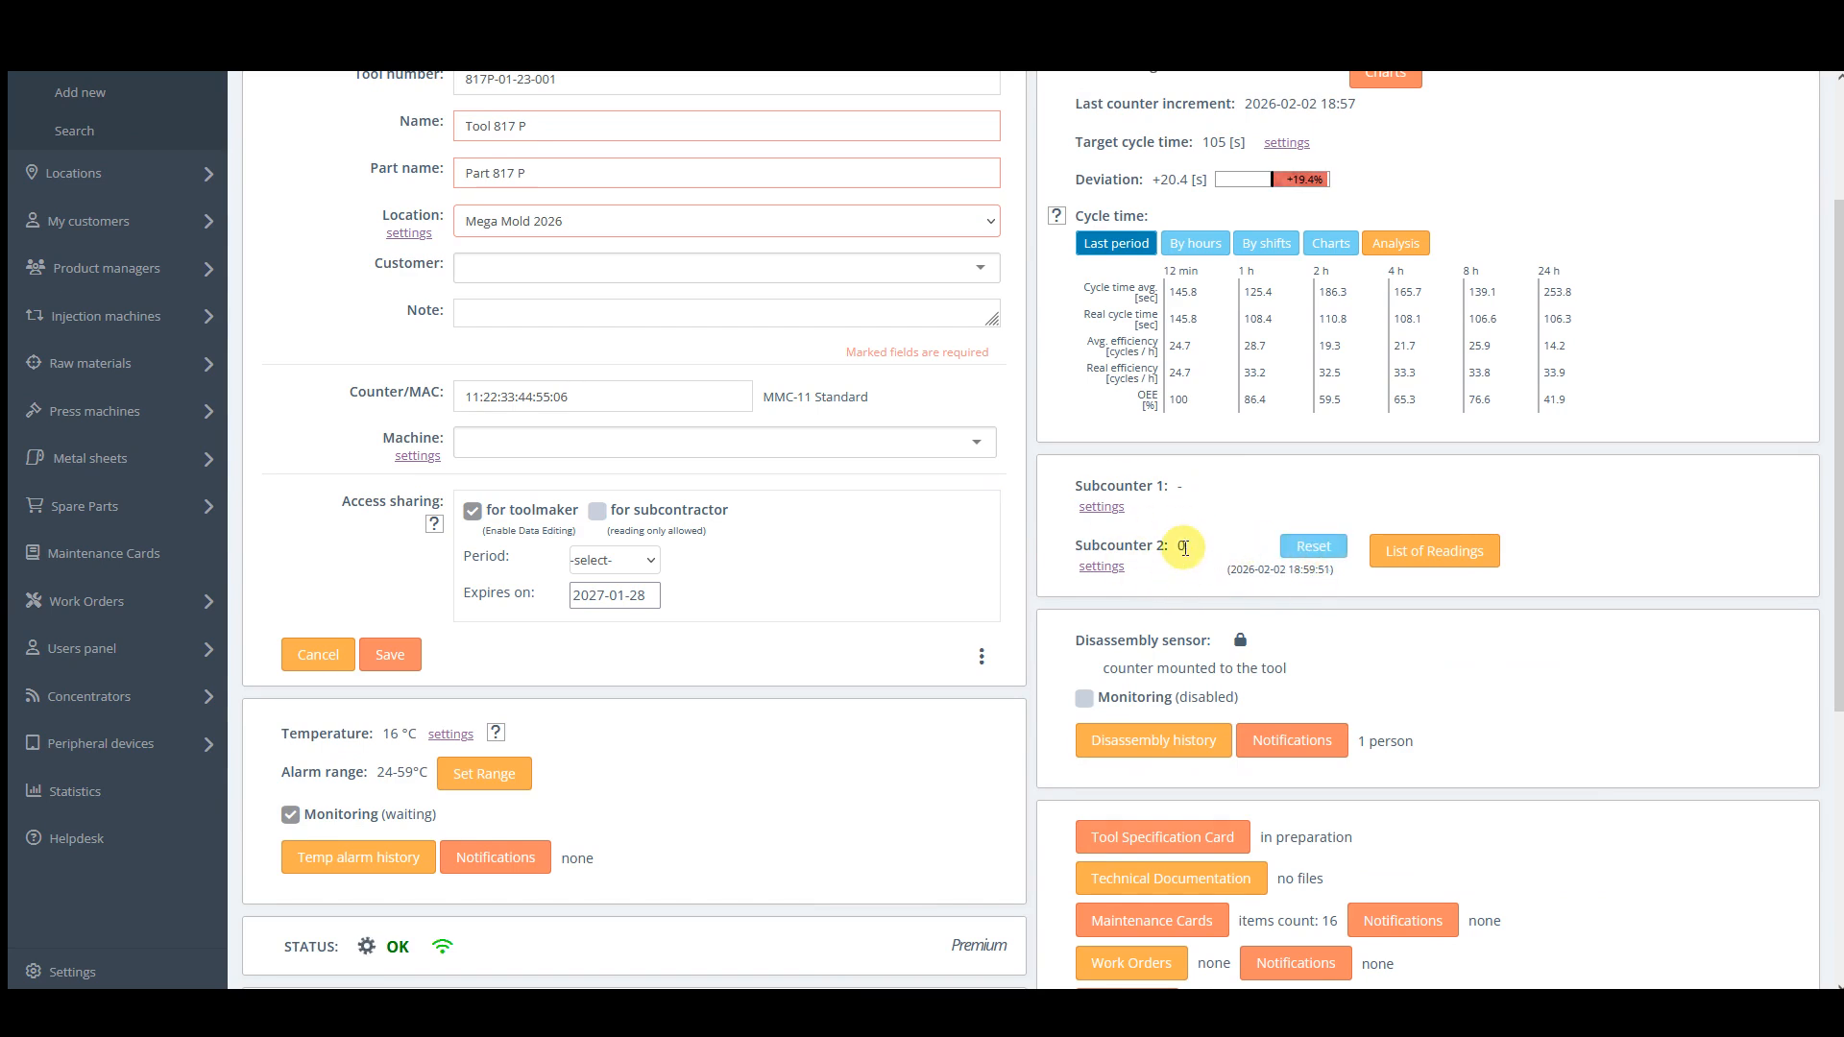
Step: Locate the disassembly sensor section, switch to the media player to show the counter video, and return to the tool parameters
scroll(1184, 549, "down", 1)
scroll(1145, 443, "down", 2)
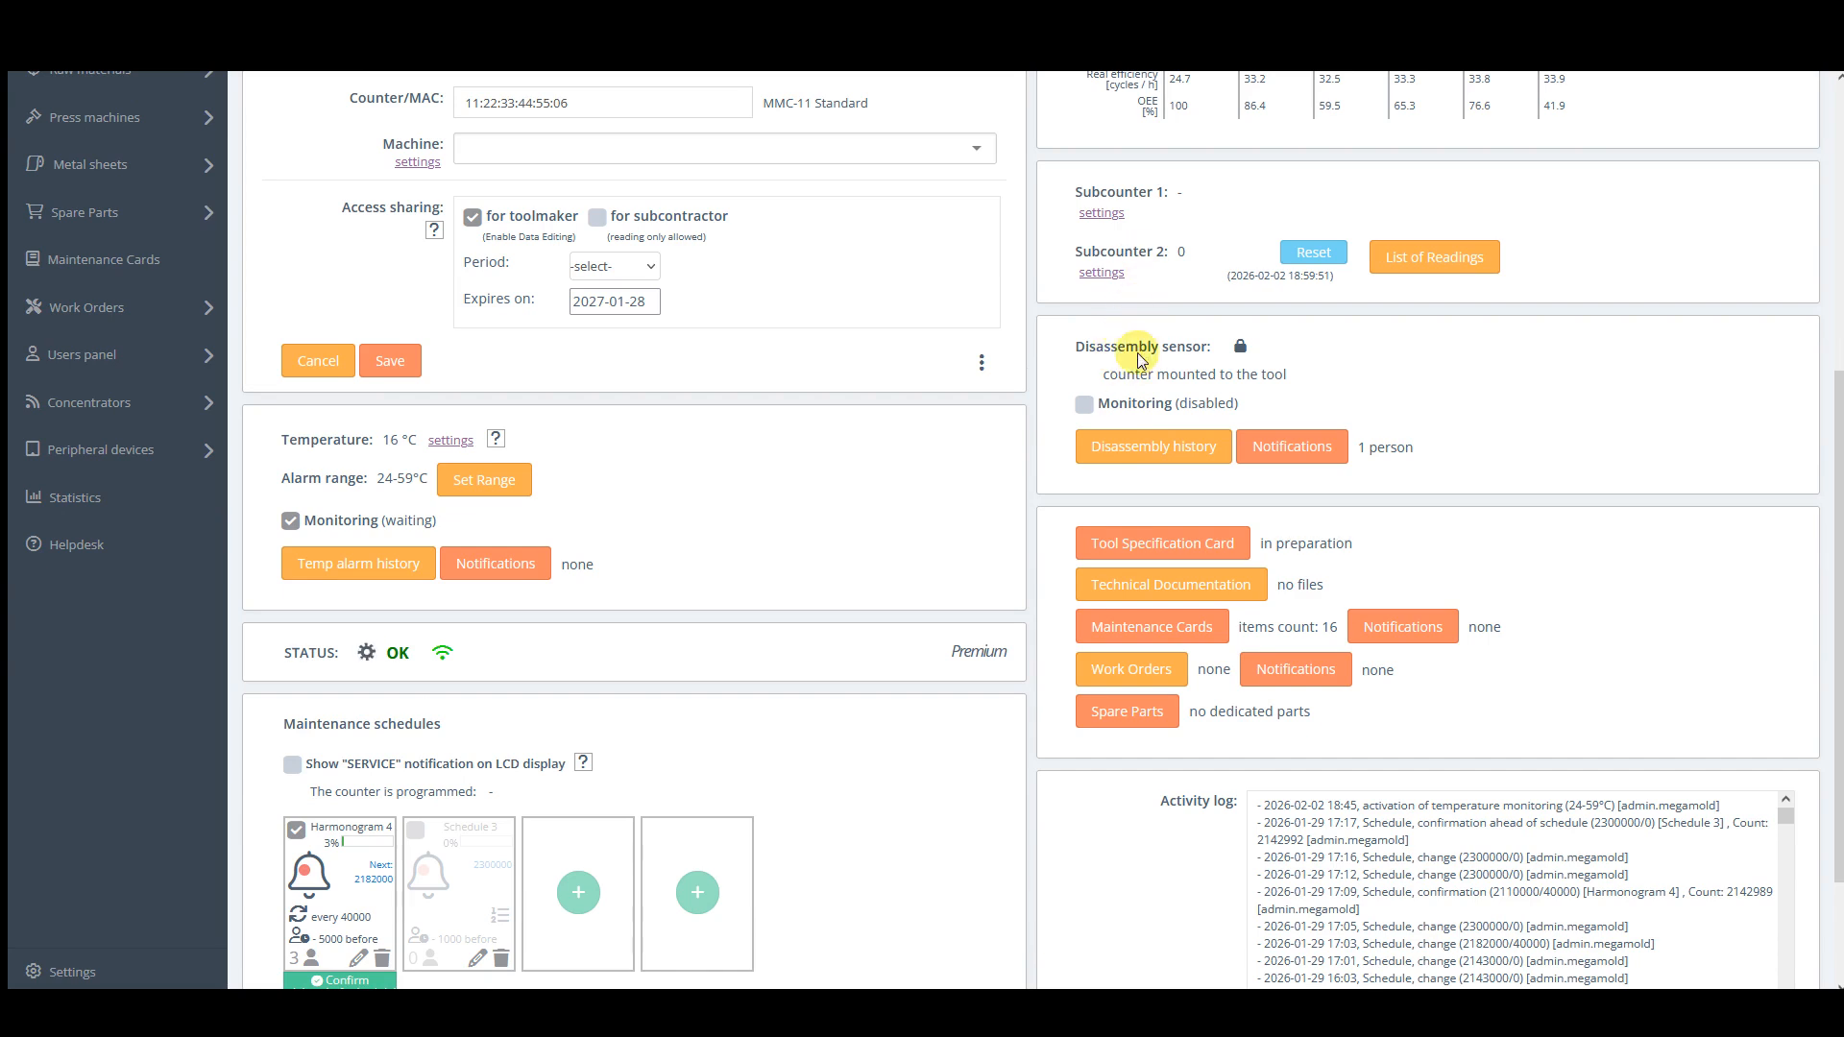
scroll(1370, 264, "up", 1)
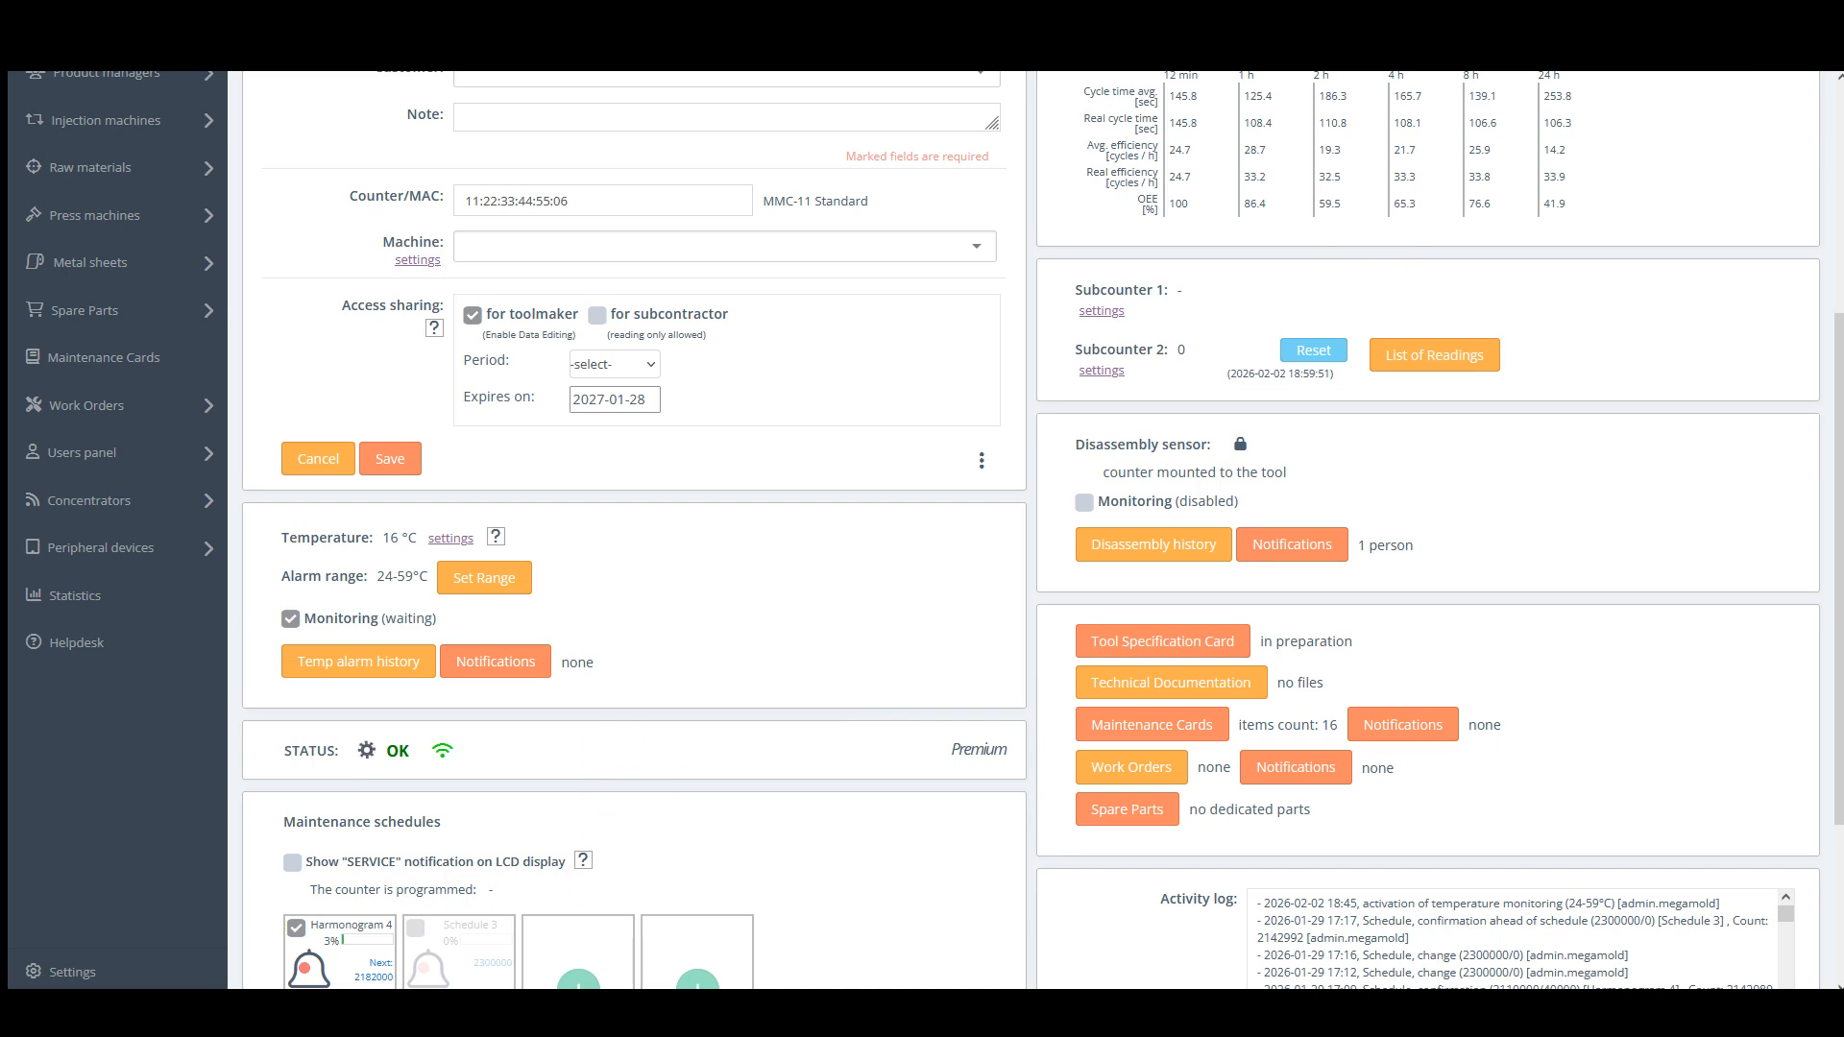
left_click(200, 1005)
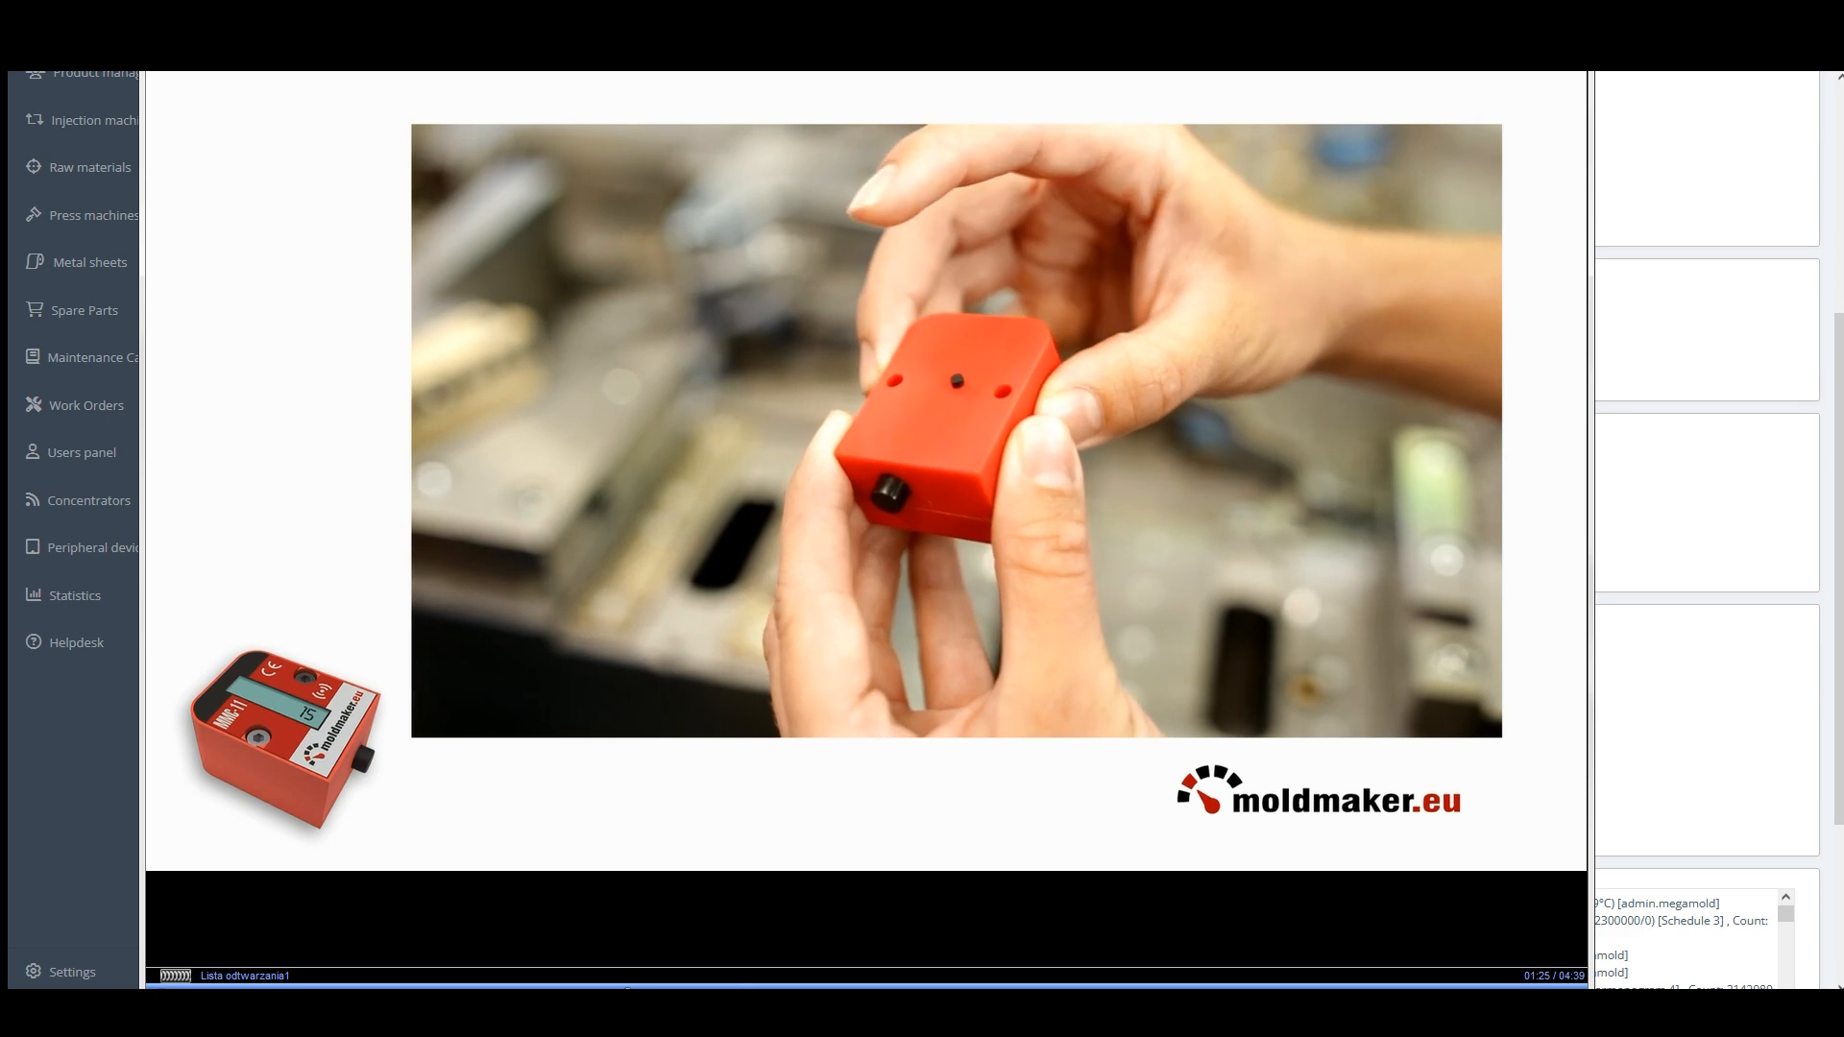
key("space")
key("alt+Tab")
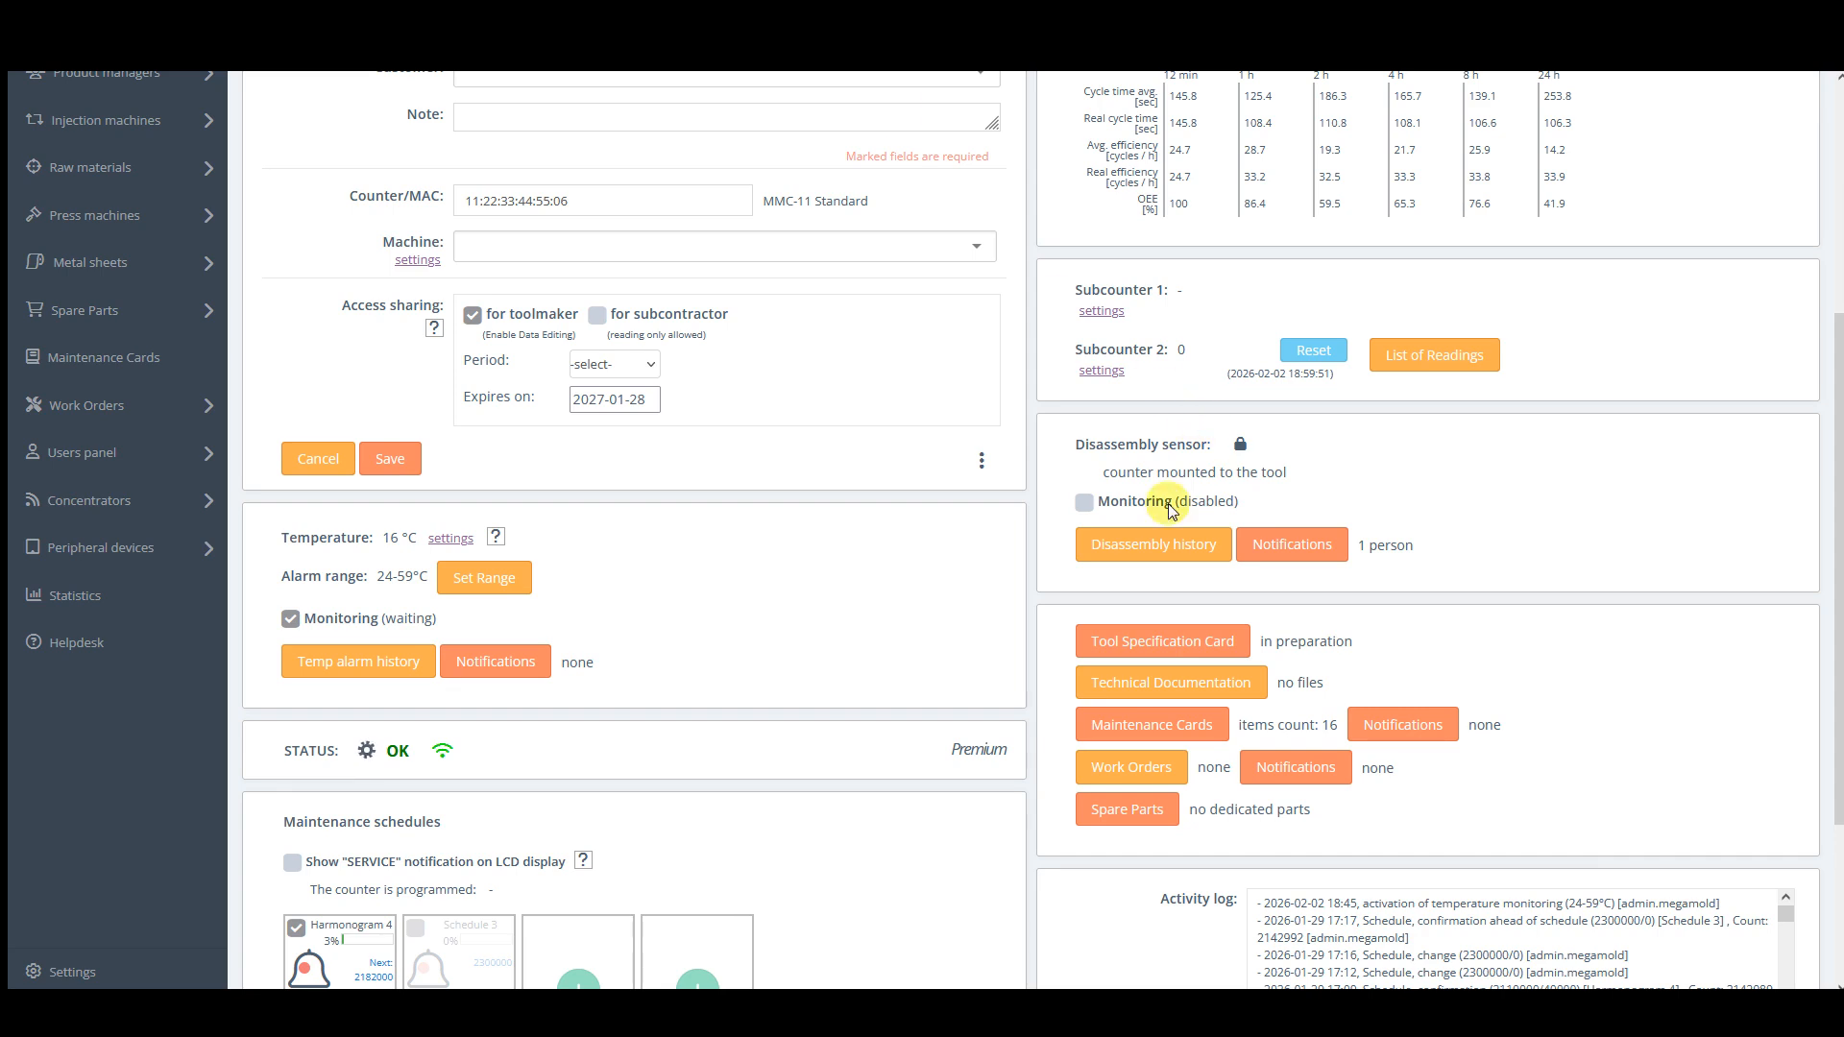
Step: Enable monitoring for the disassembly sensor and check its notification recipients list
left_click(1084, 501)
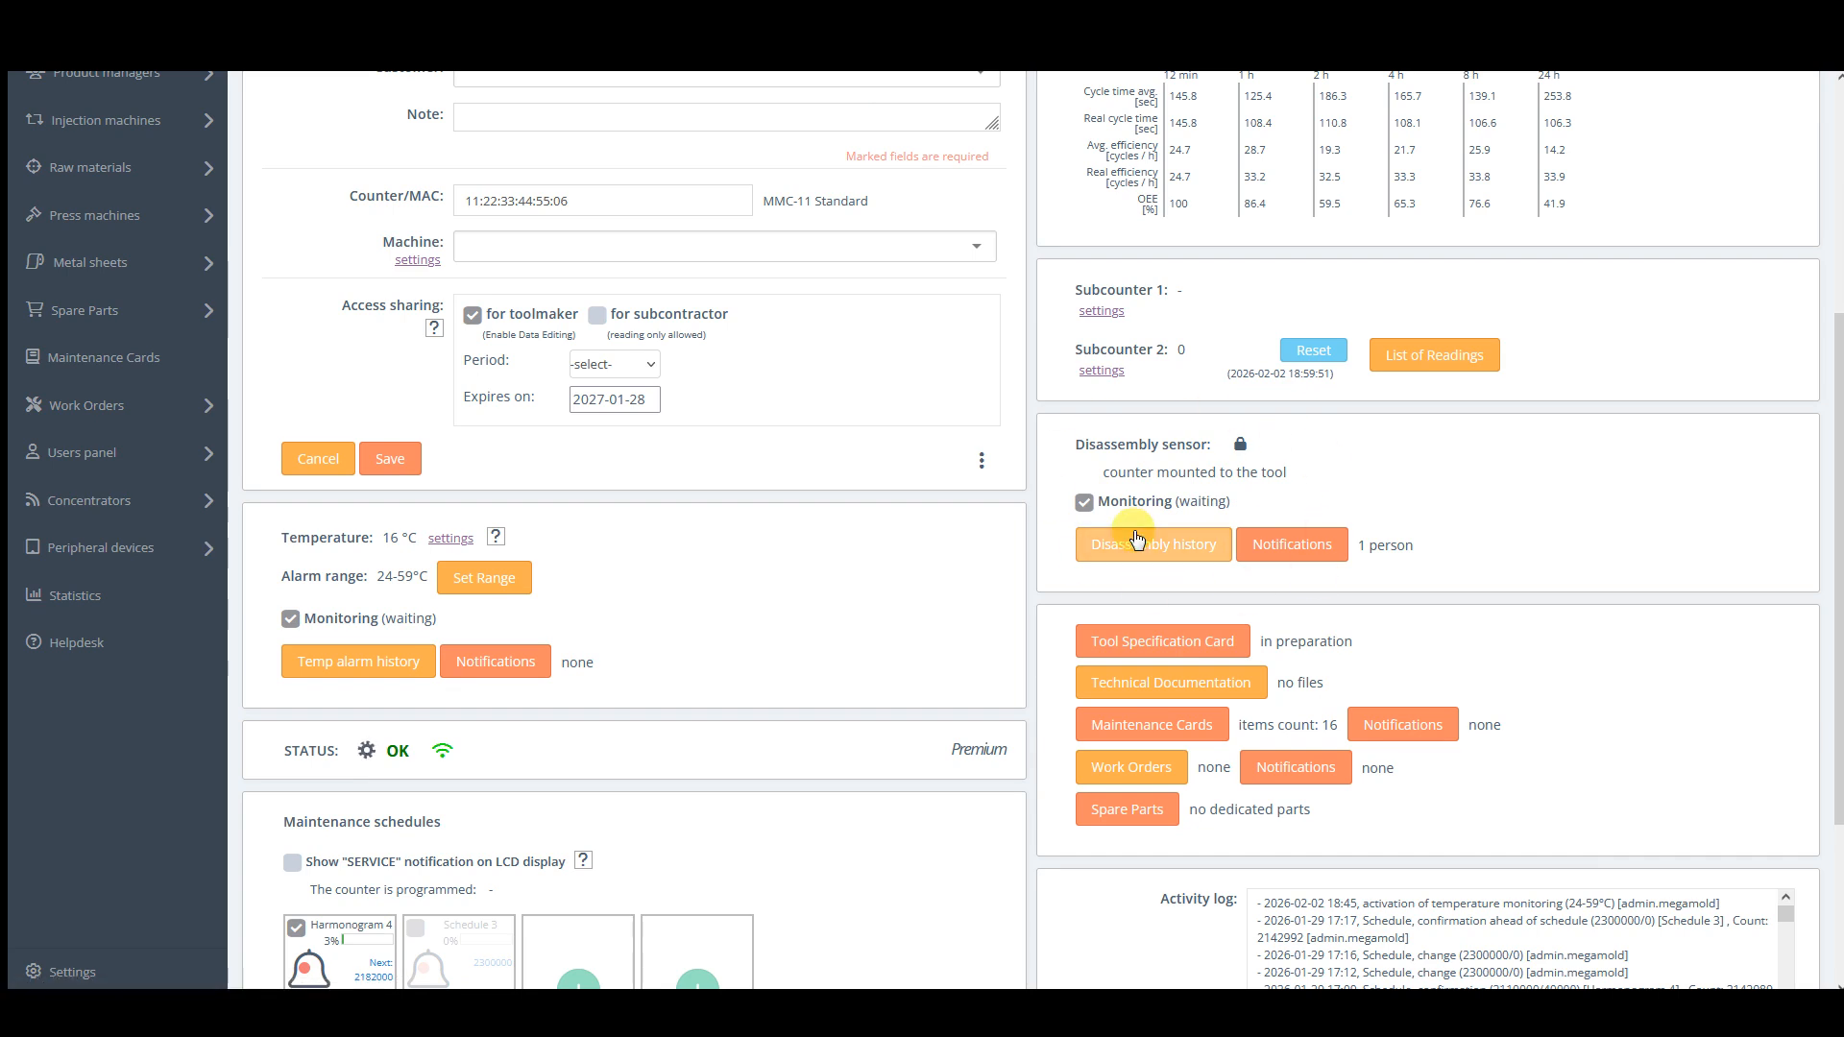
left_click(1289, 543)
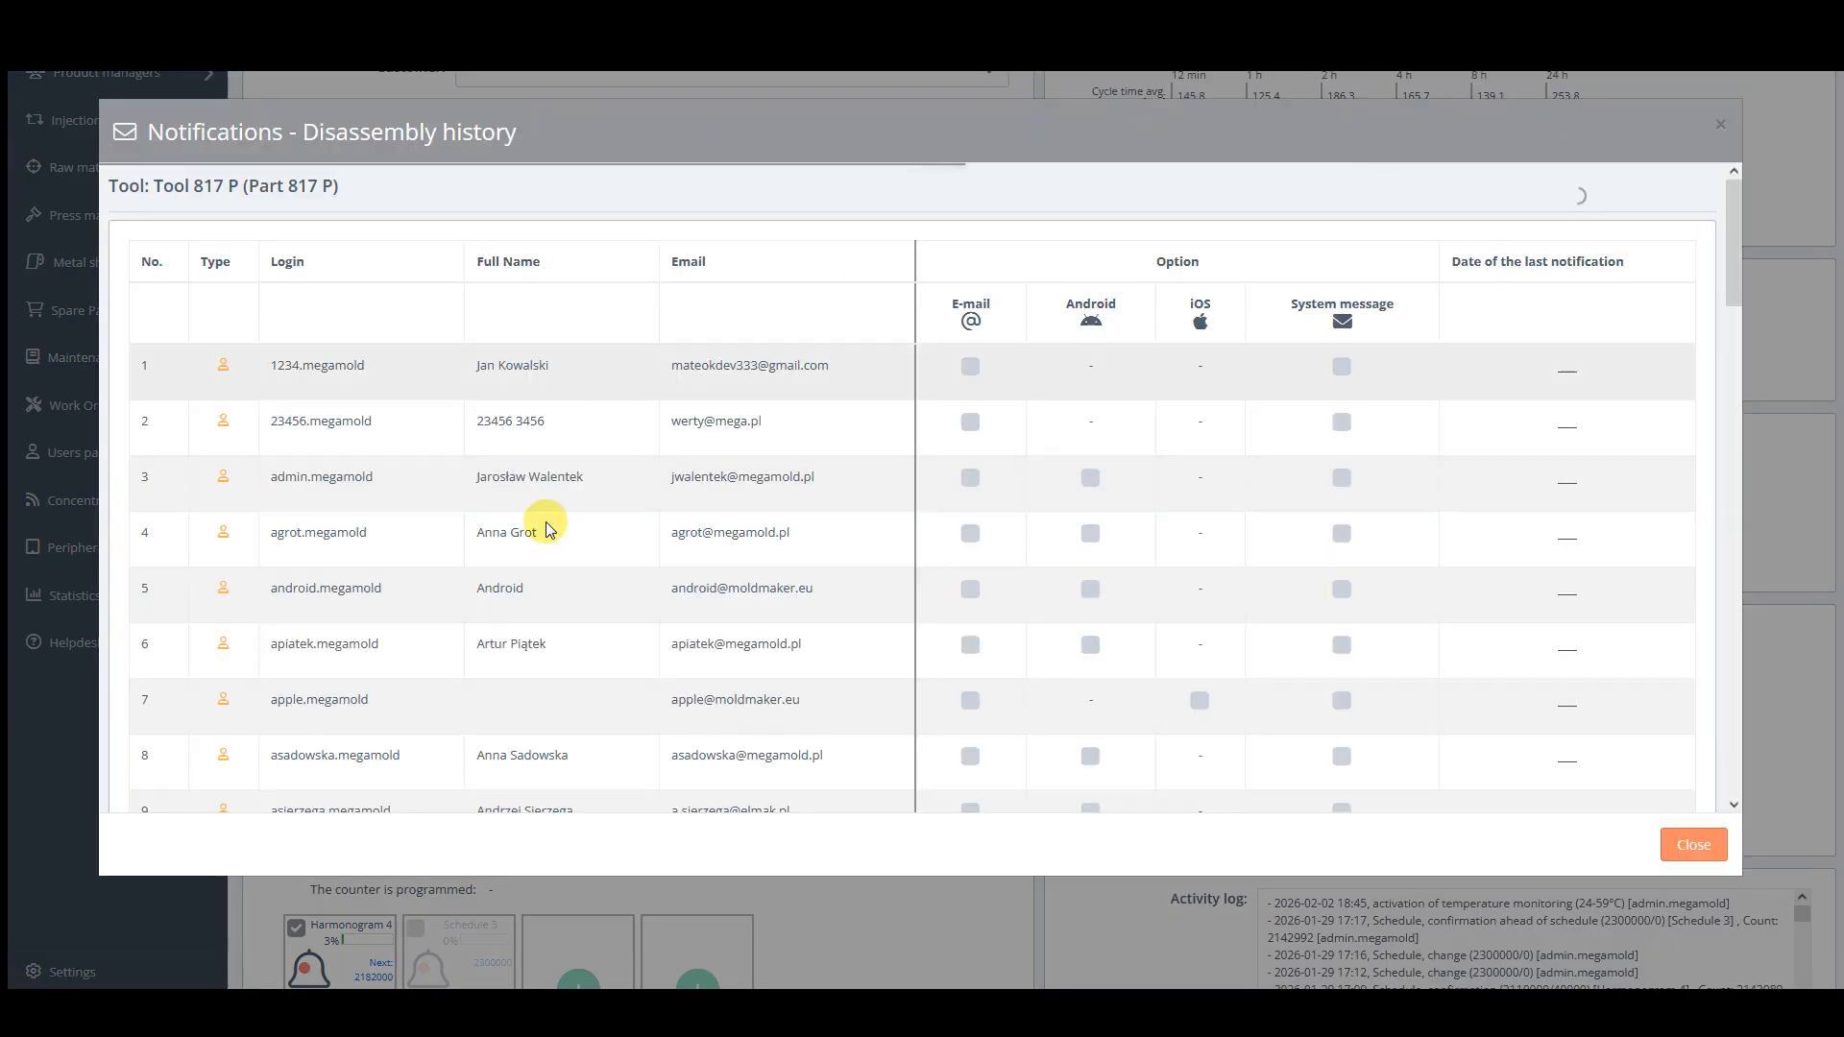
left_click(1693, 844)
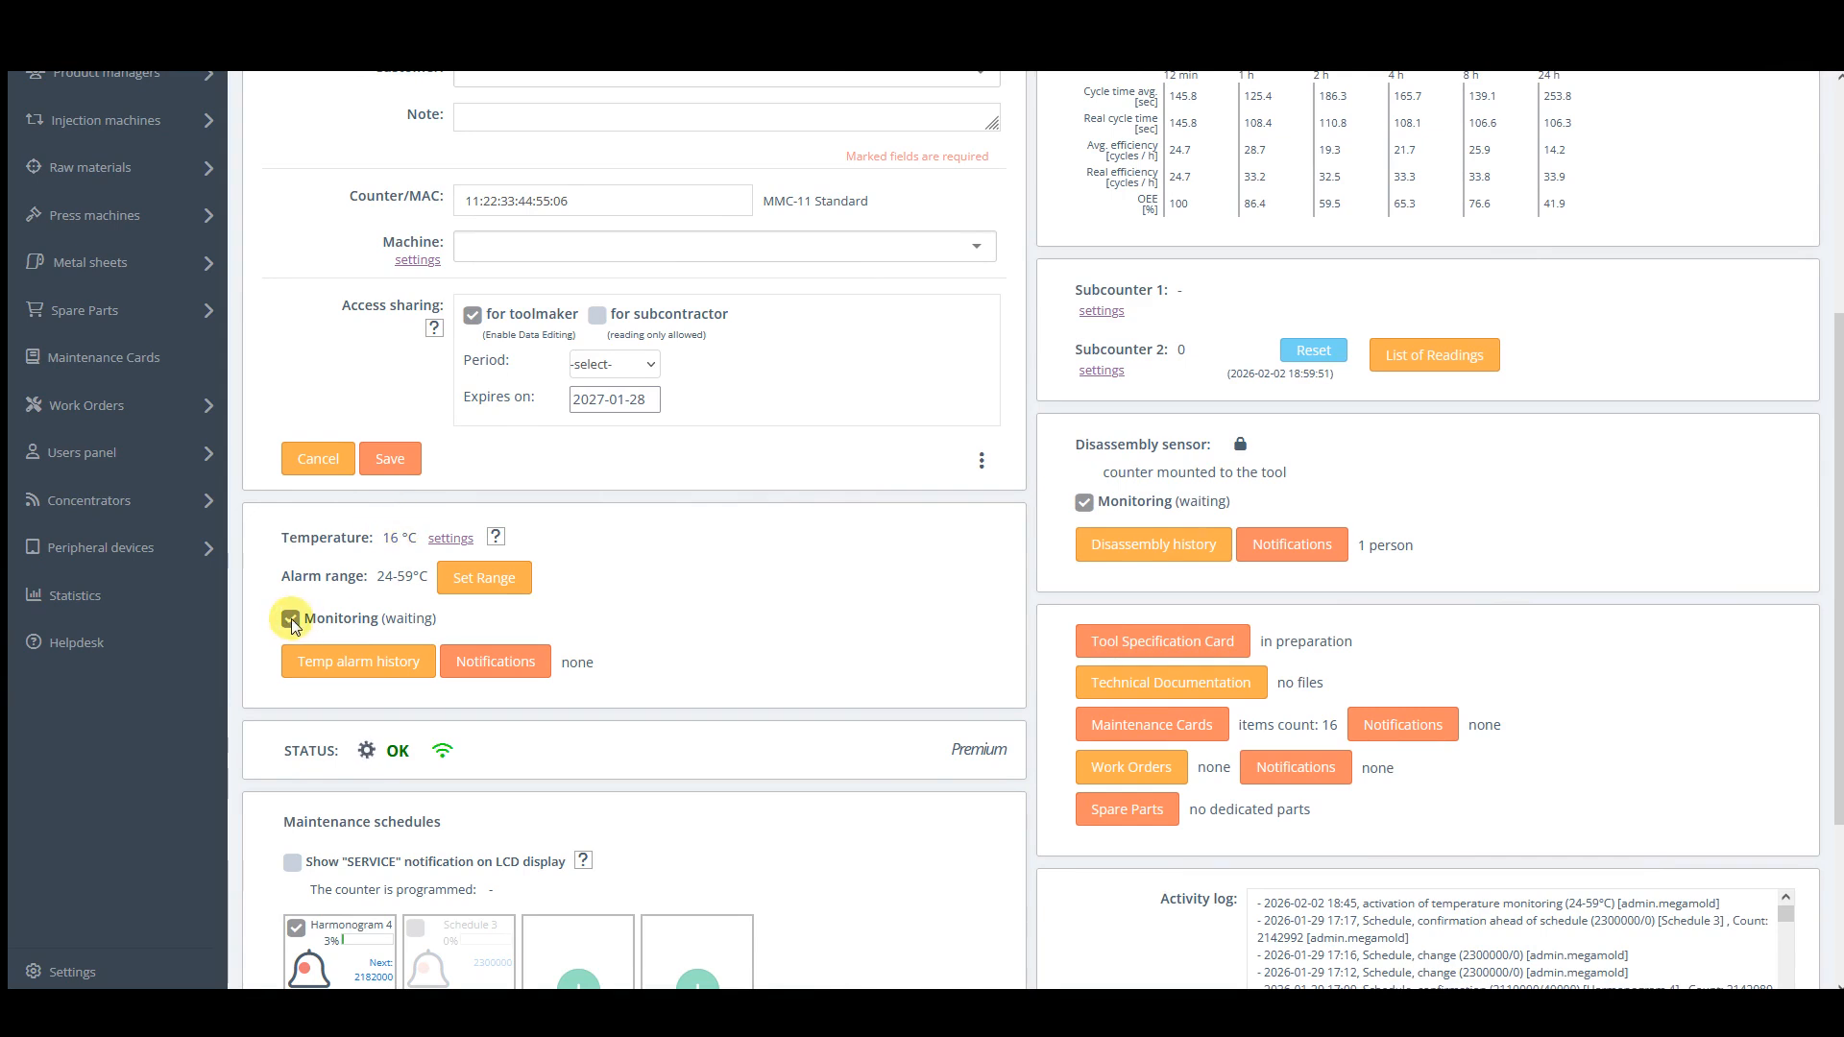
Step: Set the temperature alarm range to 24-52 °C with monitoring enabled and save it
left_click(477, 582)
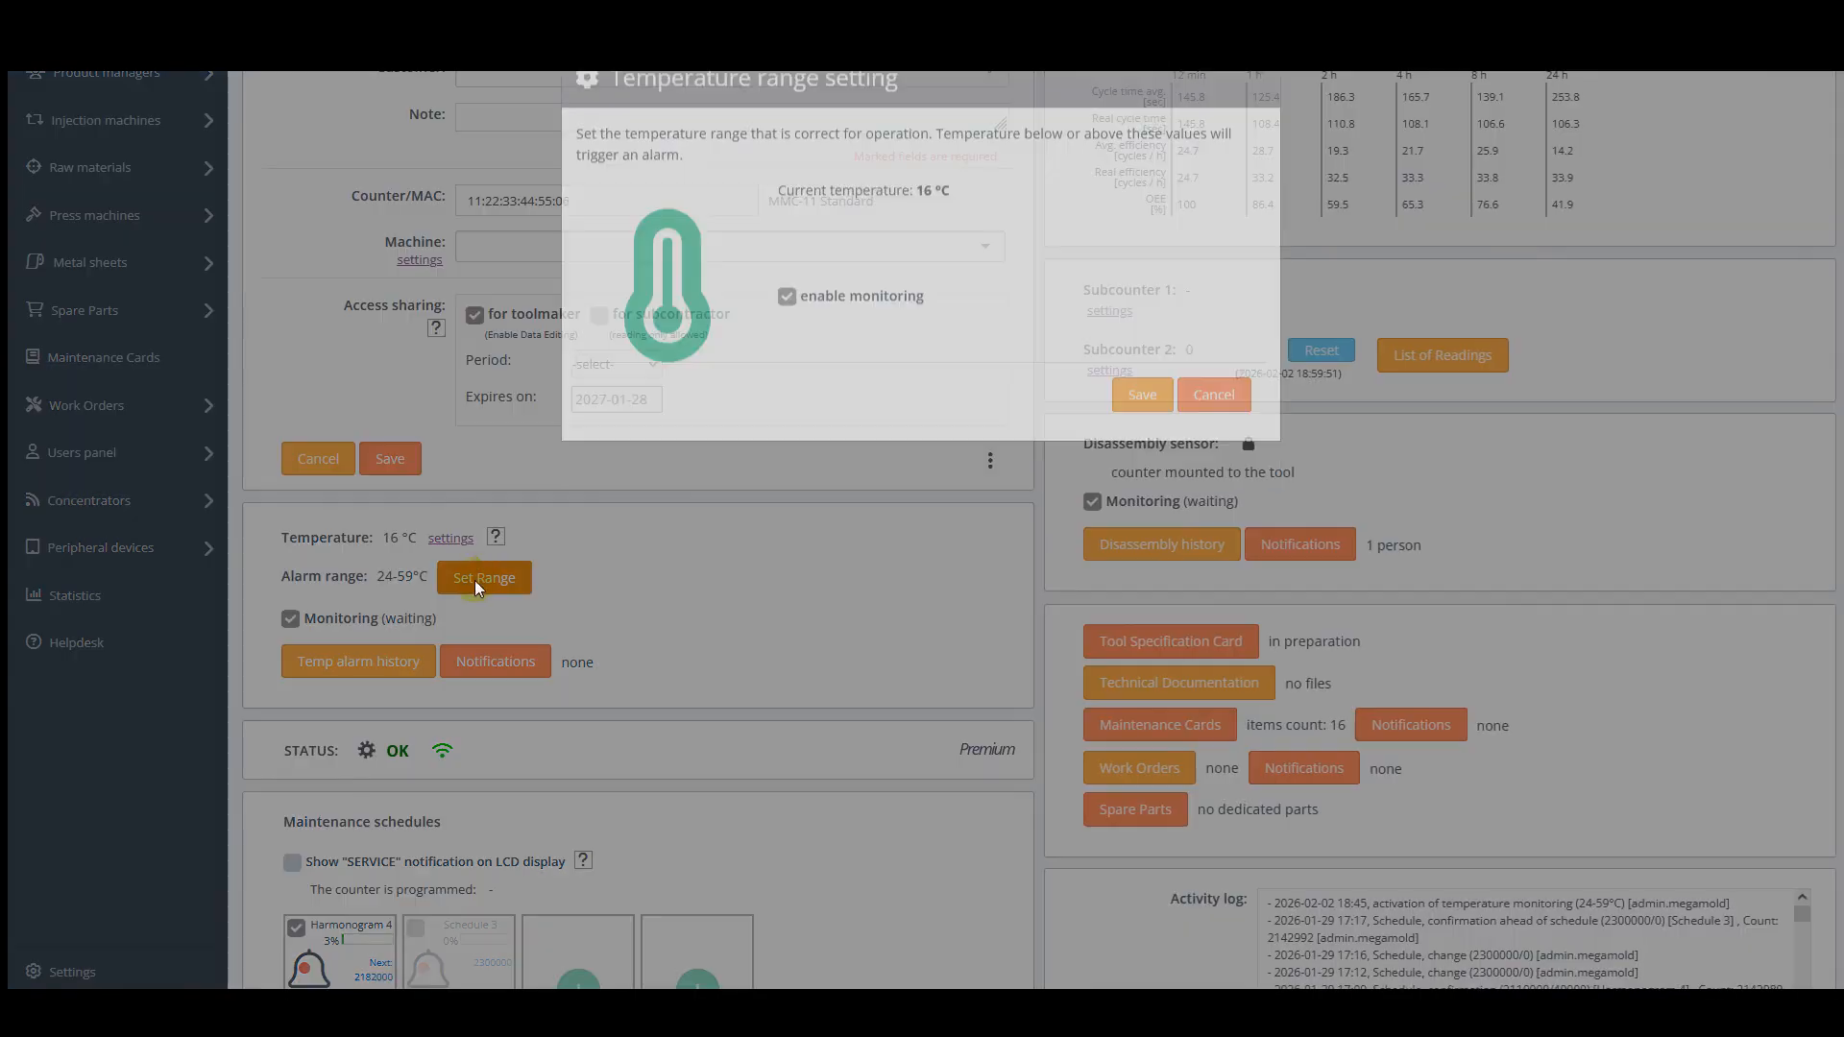
left_click_drag(794, 296, 793, 307)
left_click(1144, 480)
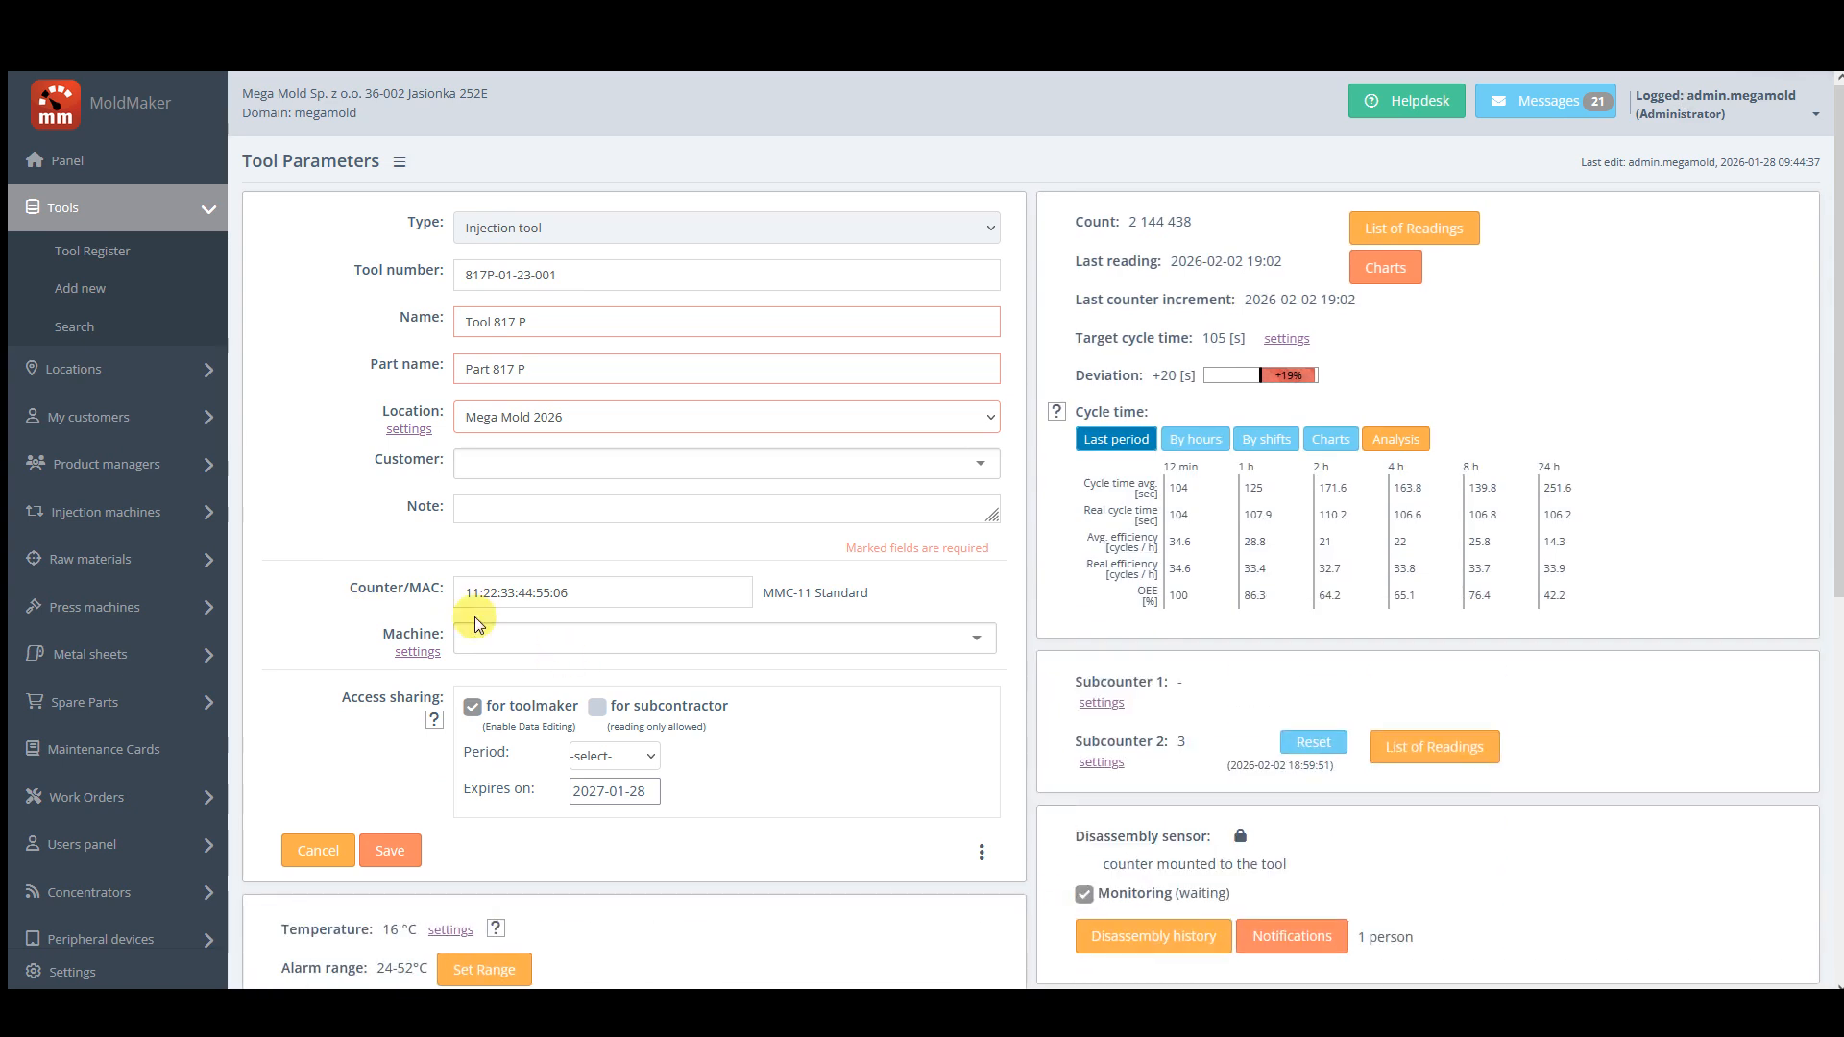
Step: Try an approximated tool temperature reading with a custom multiplier of 1.25 and an offset of 2, and cancel the temperature settings
scroll(474, 617, "down", 6)
left_click(452, 344)
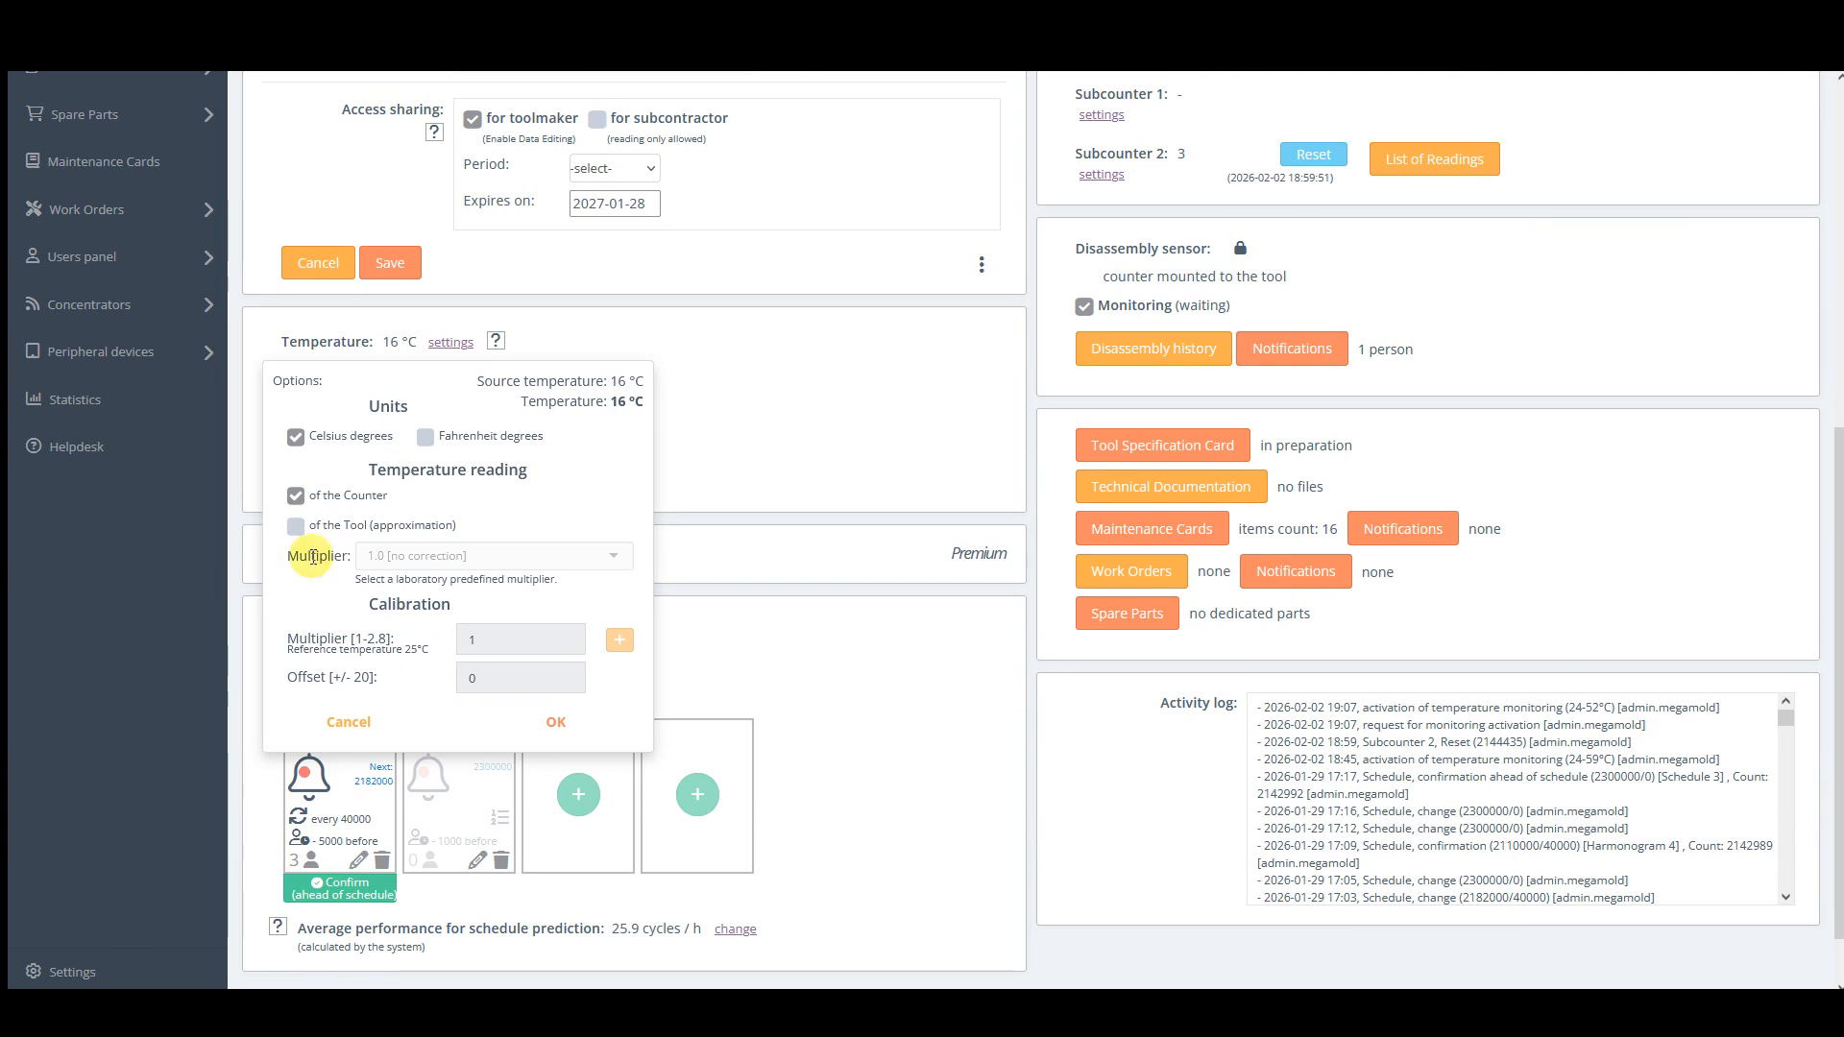
left_click(295, 527)
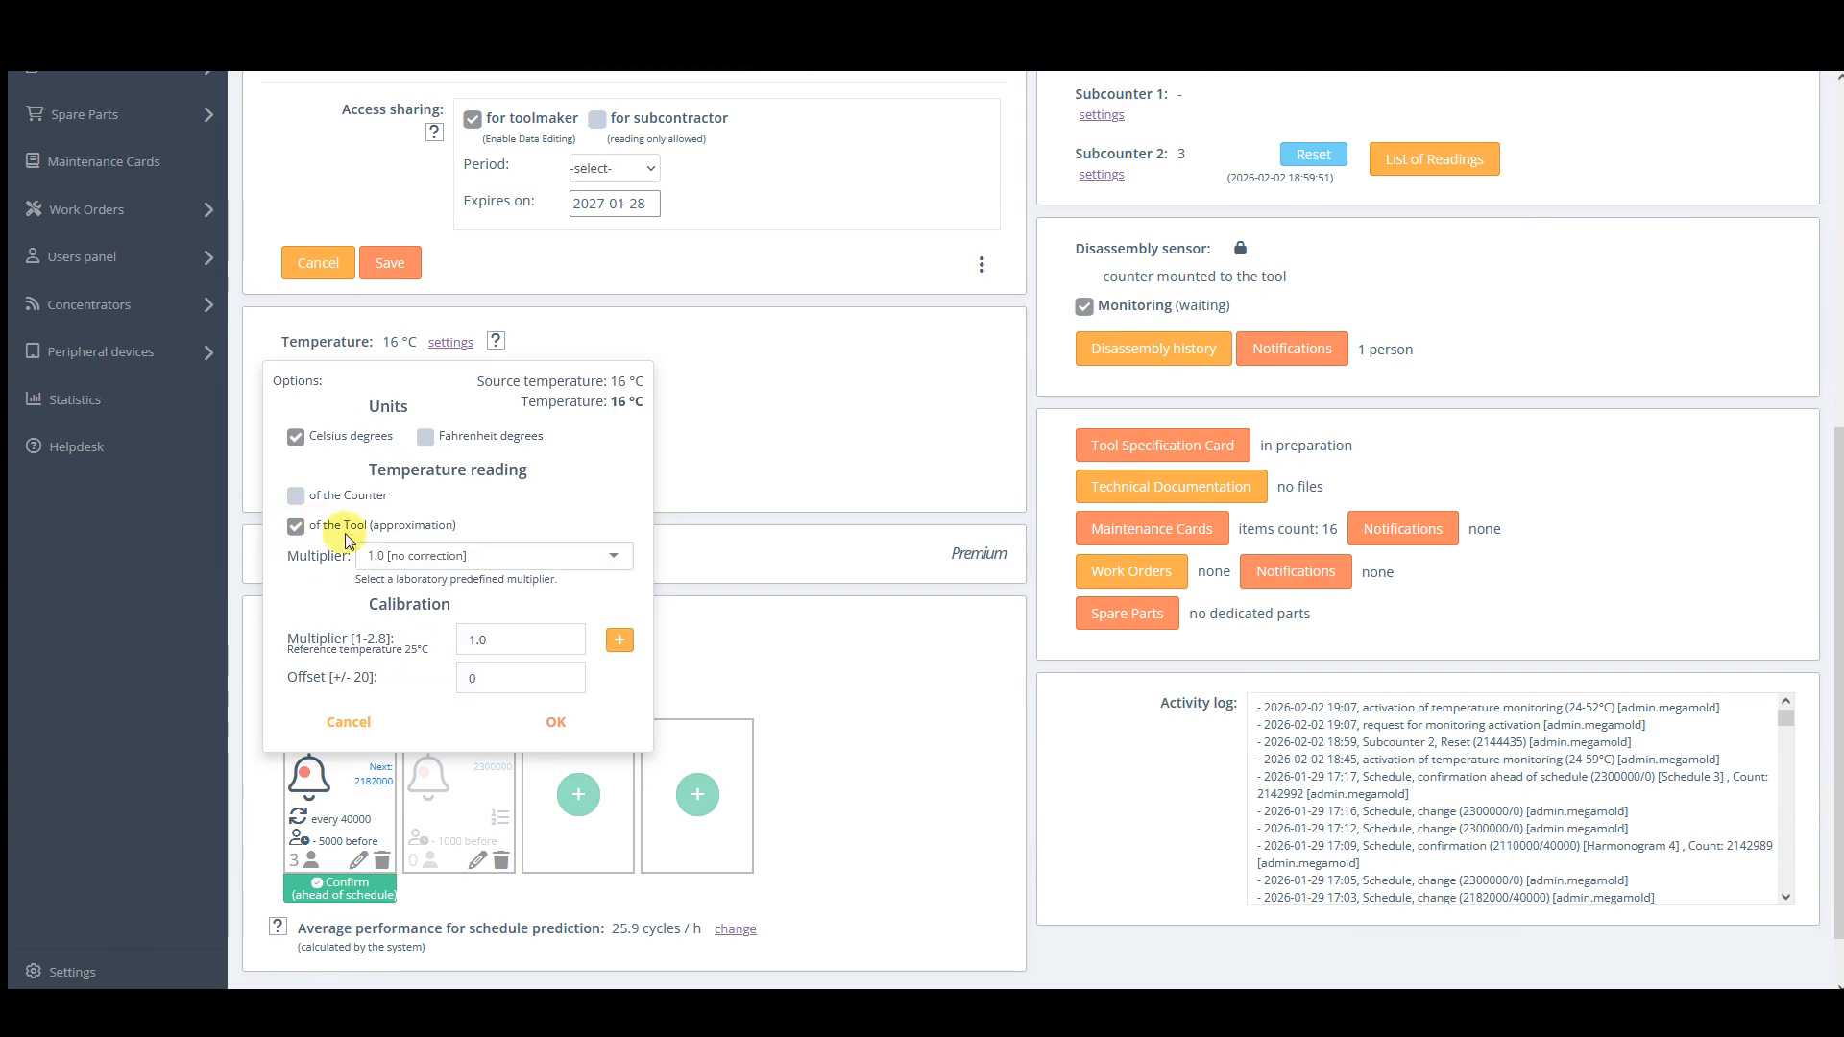
left_click(400, 565)
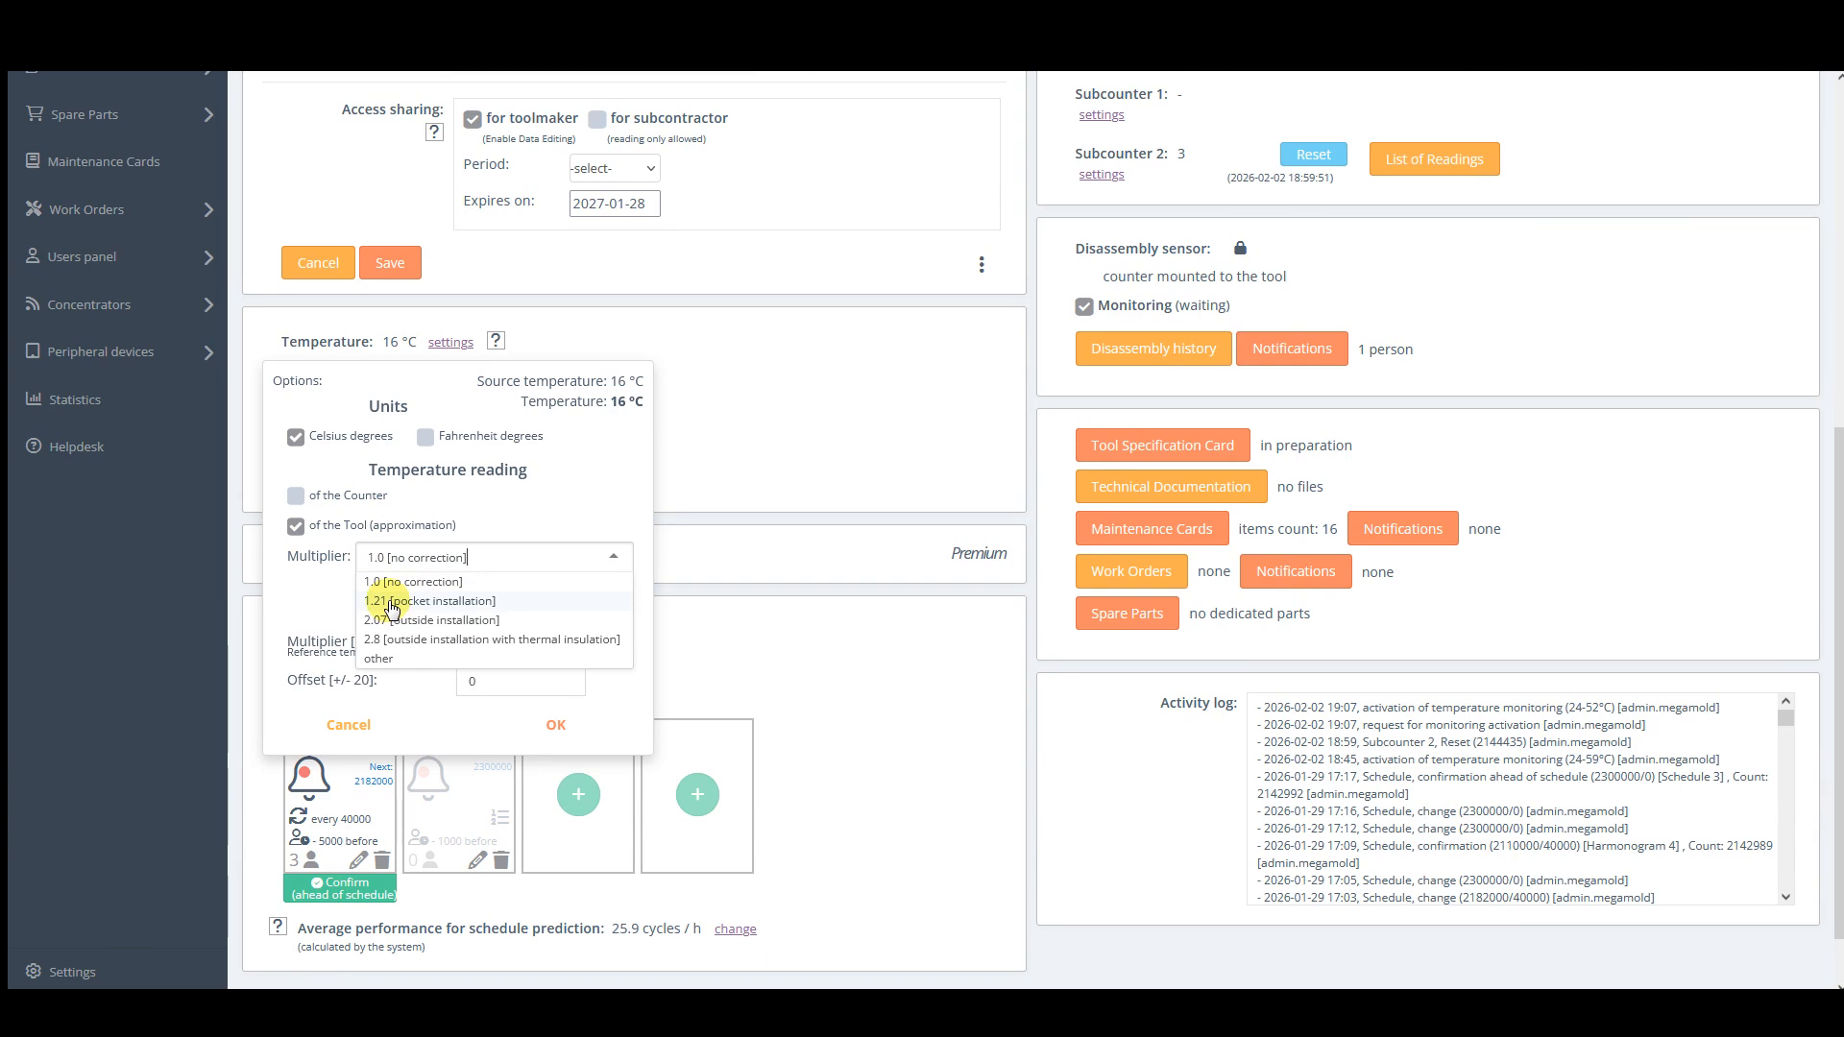
left_click(392, 602)
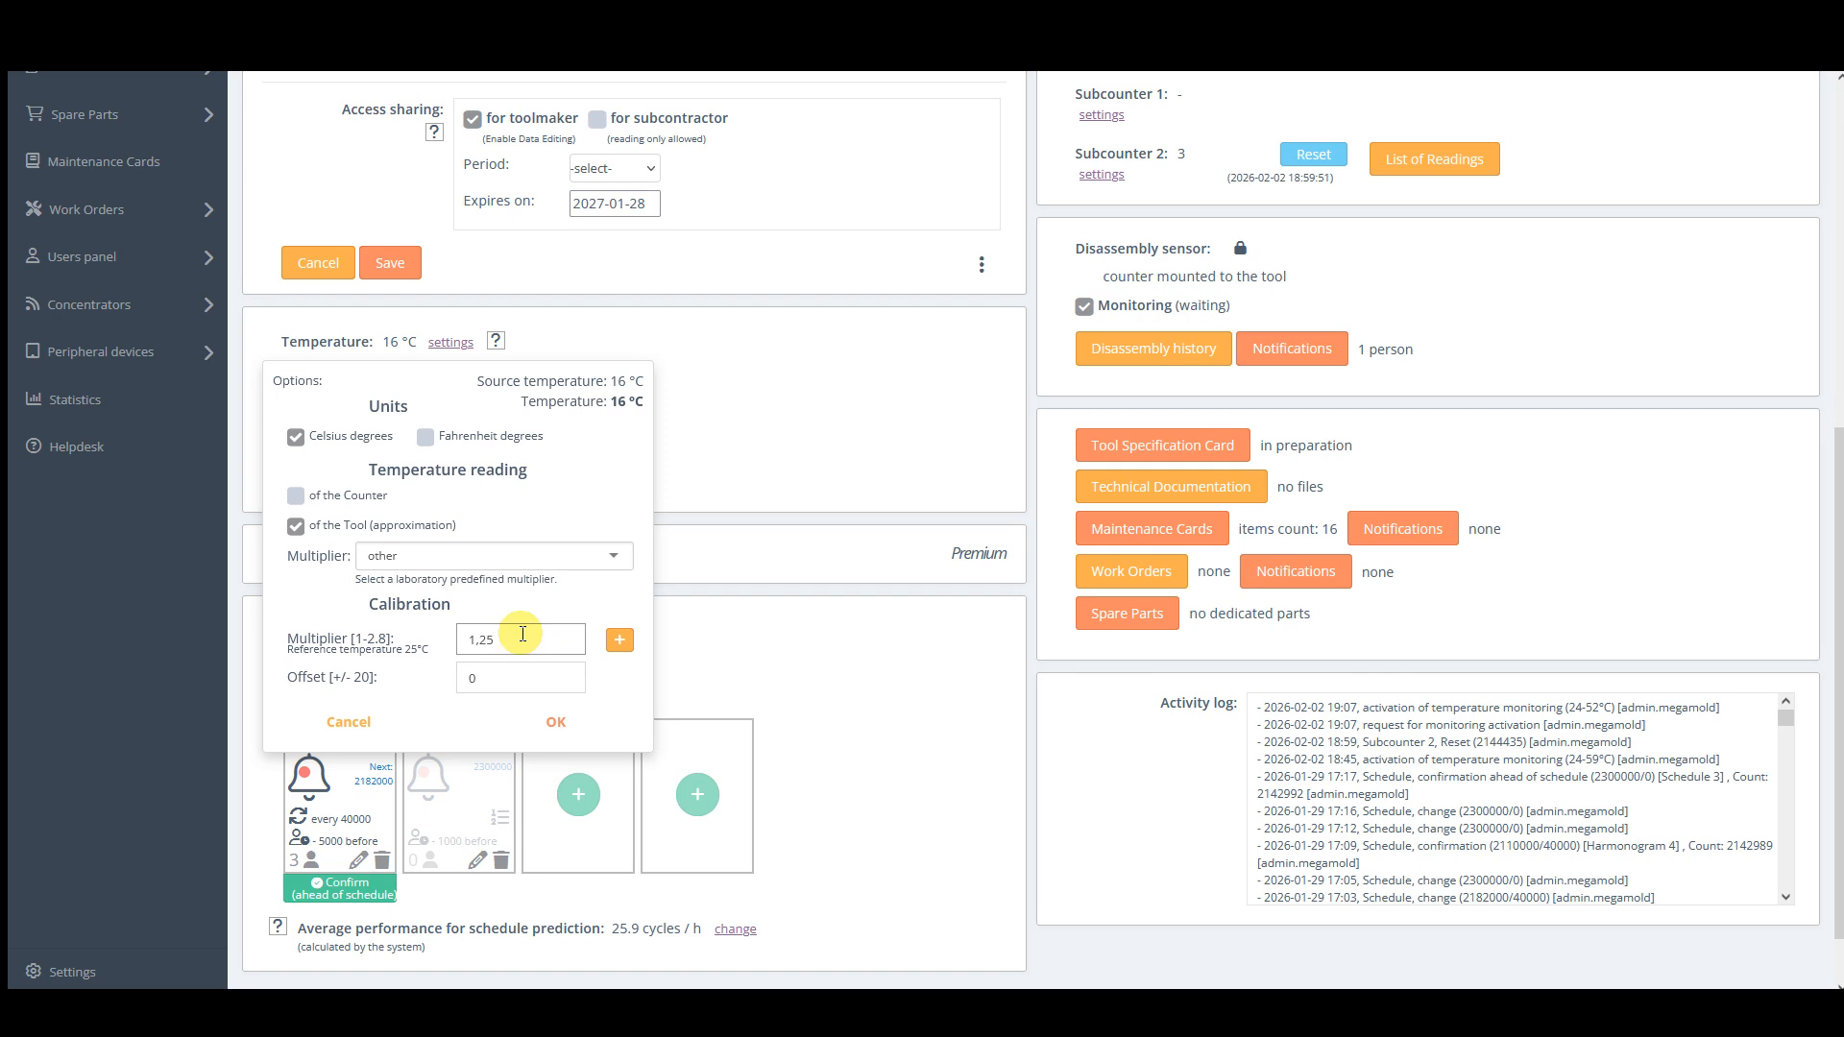
double_click(519, 678)
type("2")
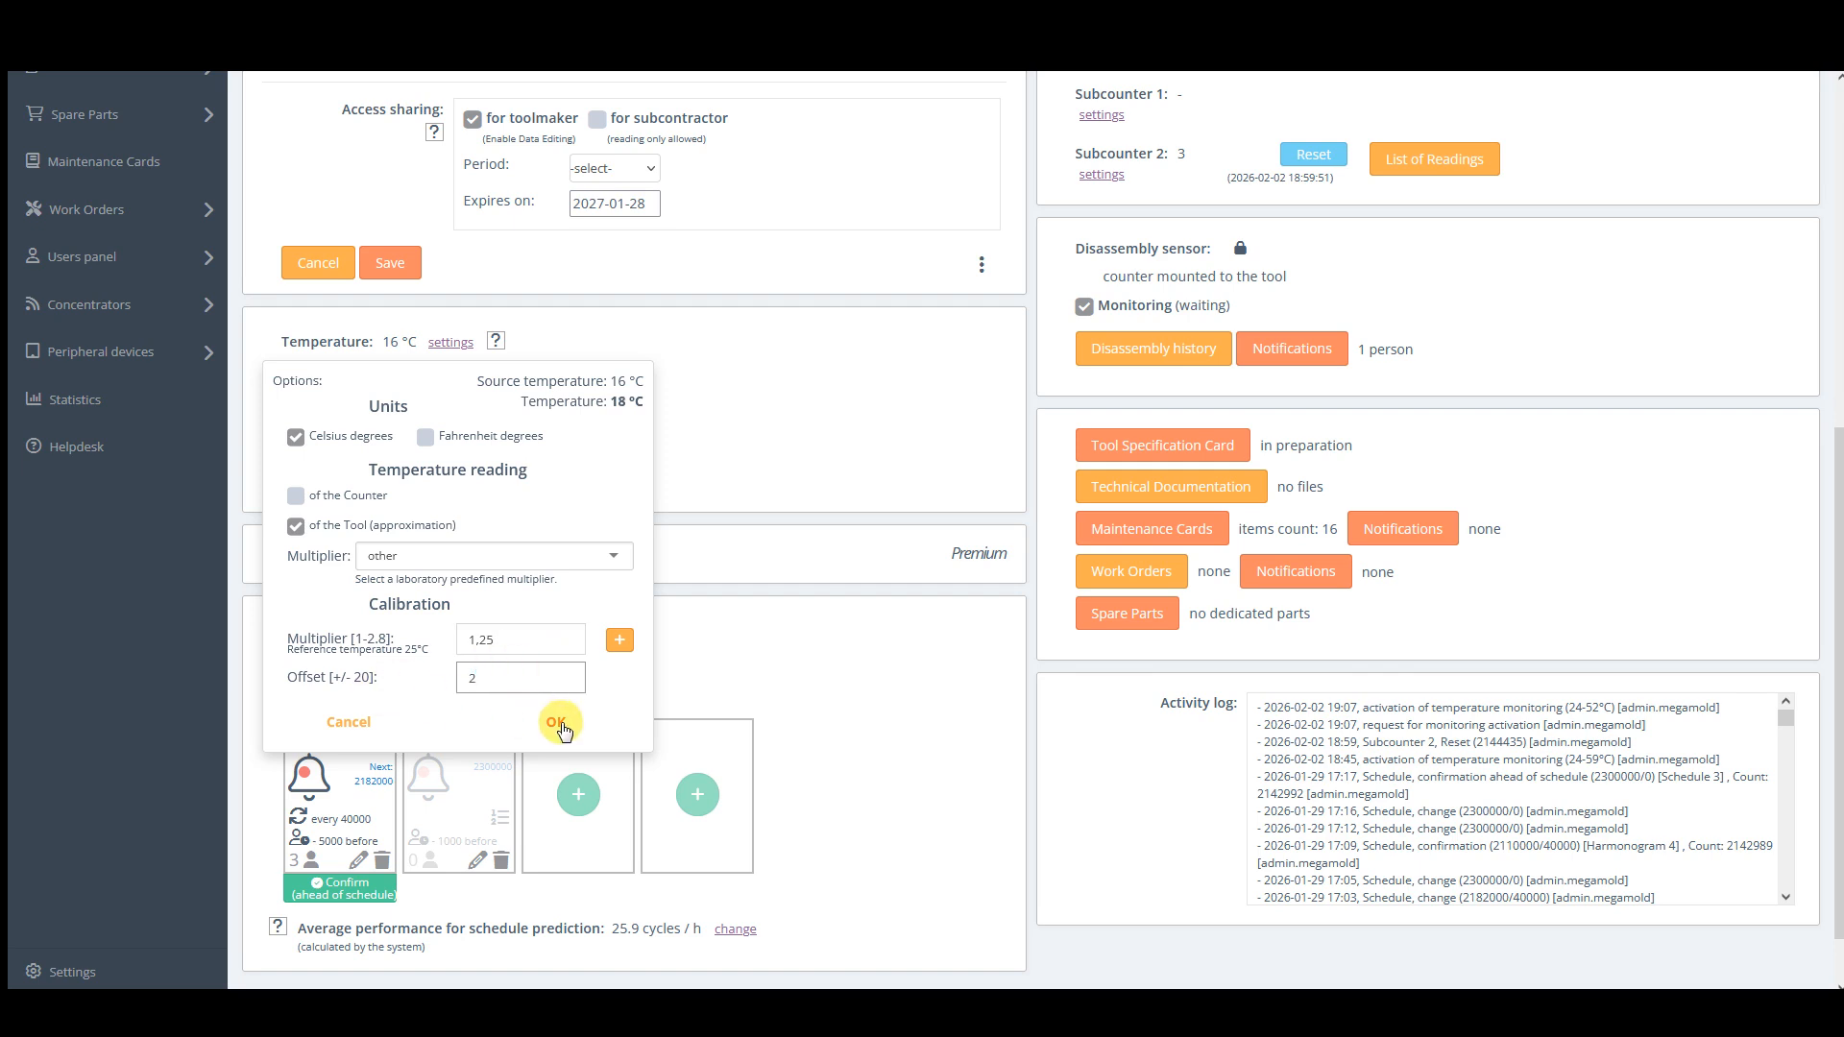
left_click(349, 725)
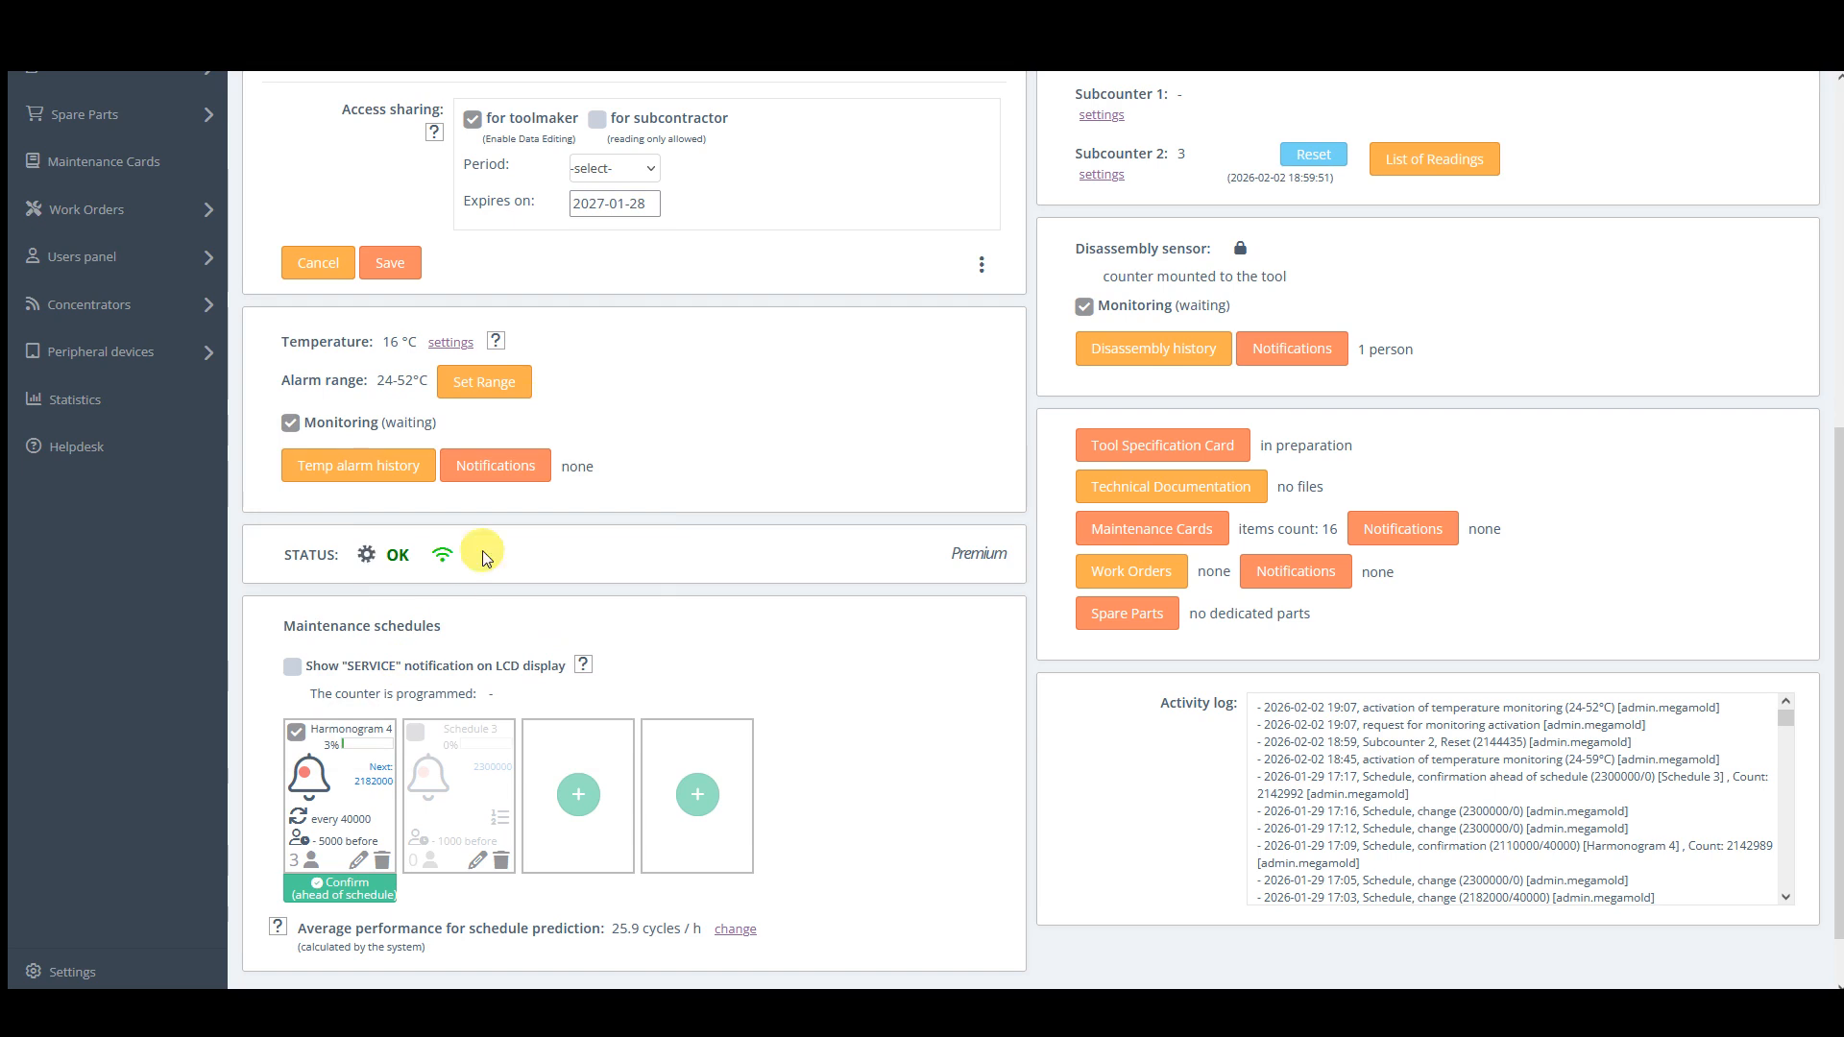
Step: Read the help information on temperature measurement, close it, and check the tool's running and signal status indicators
left_click(494, 343)
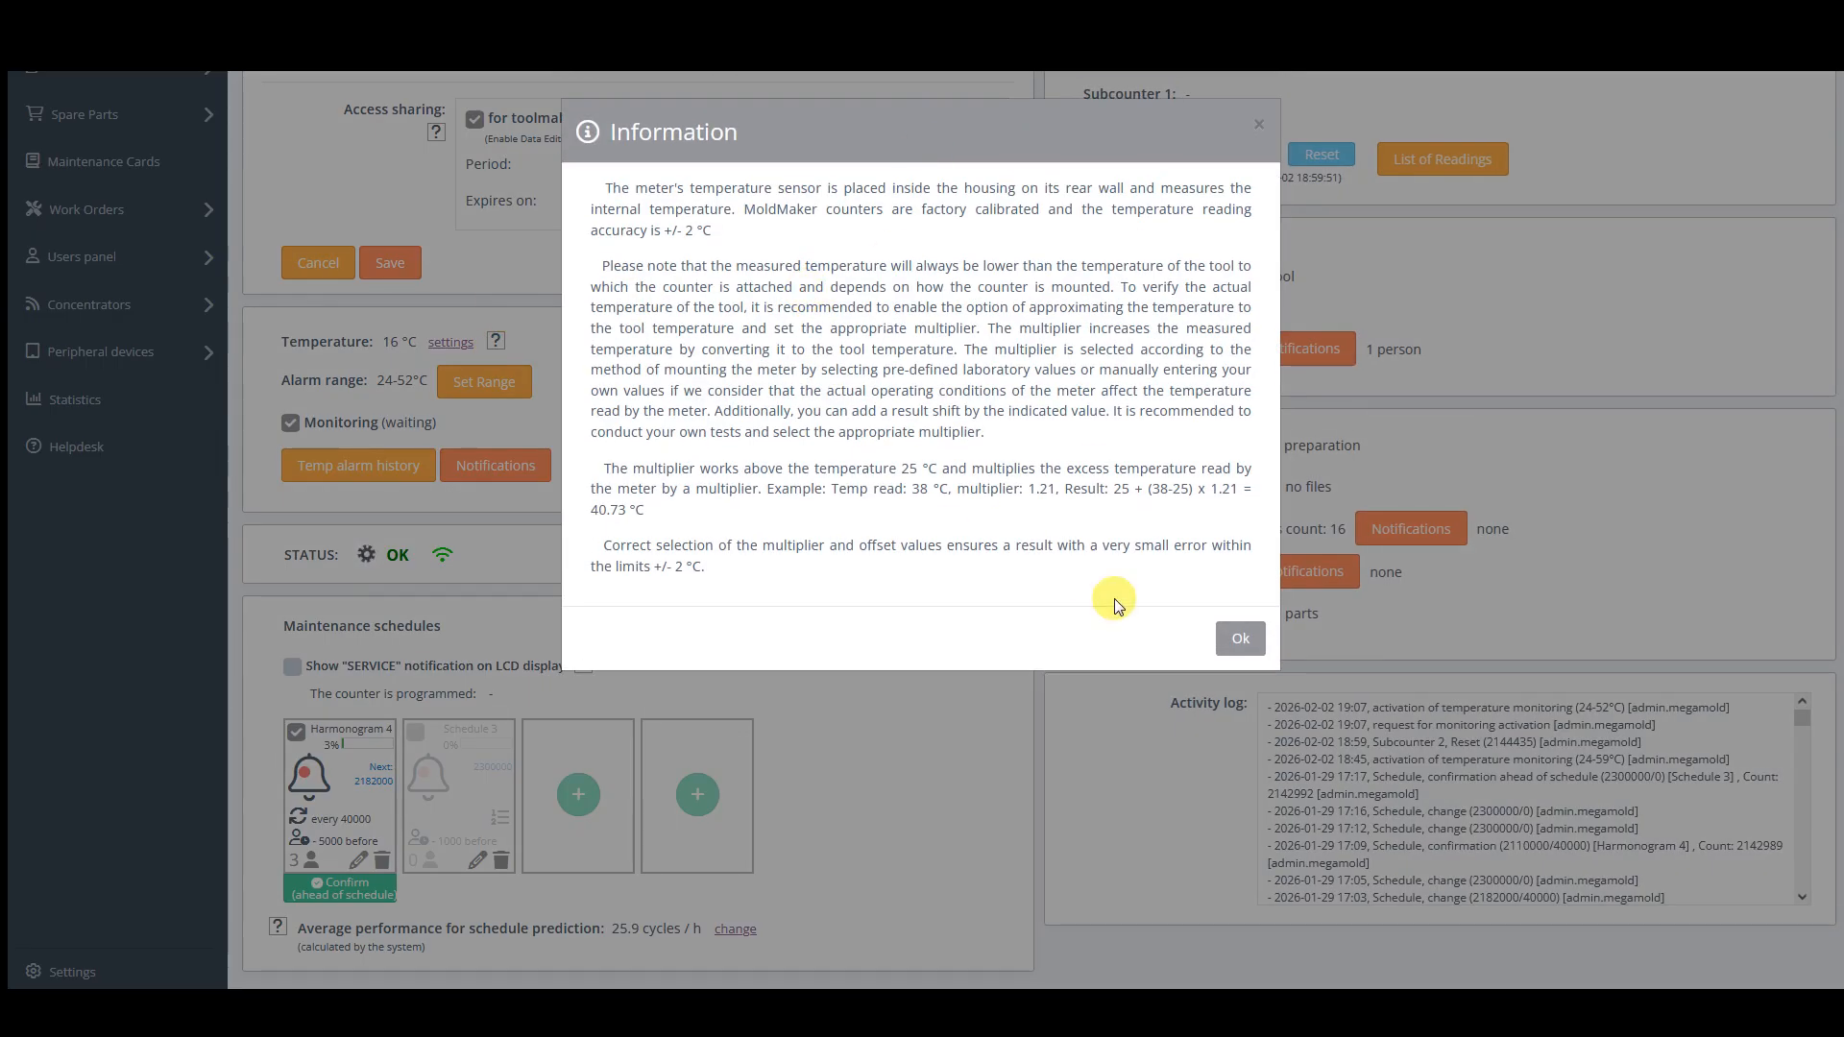
left_click(1250, 642)
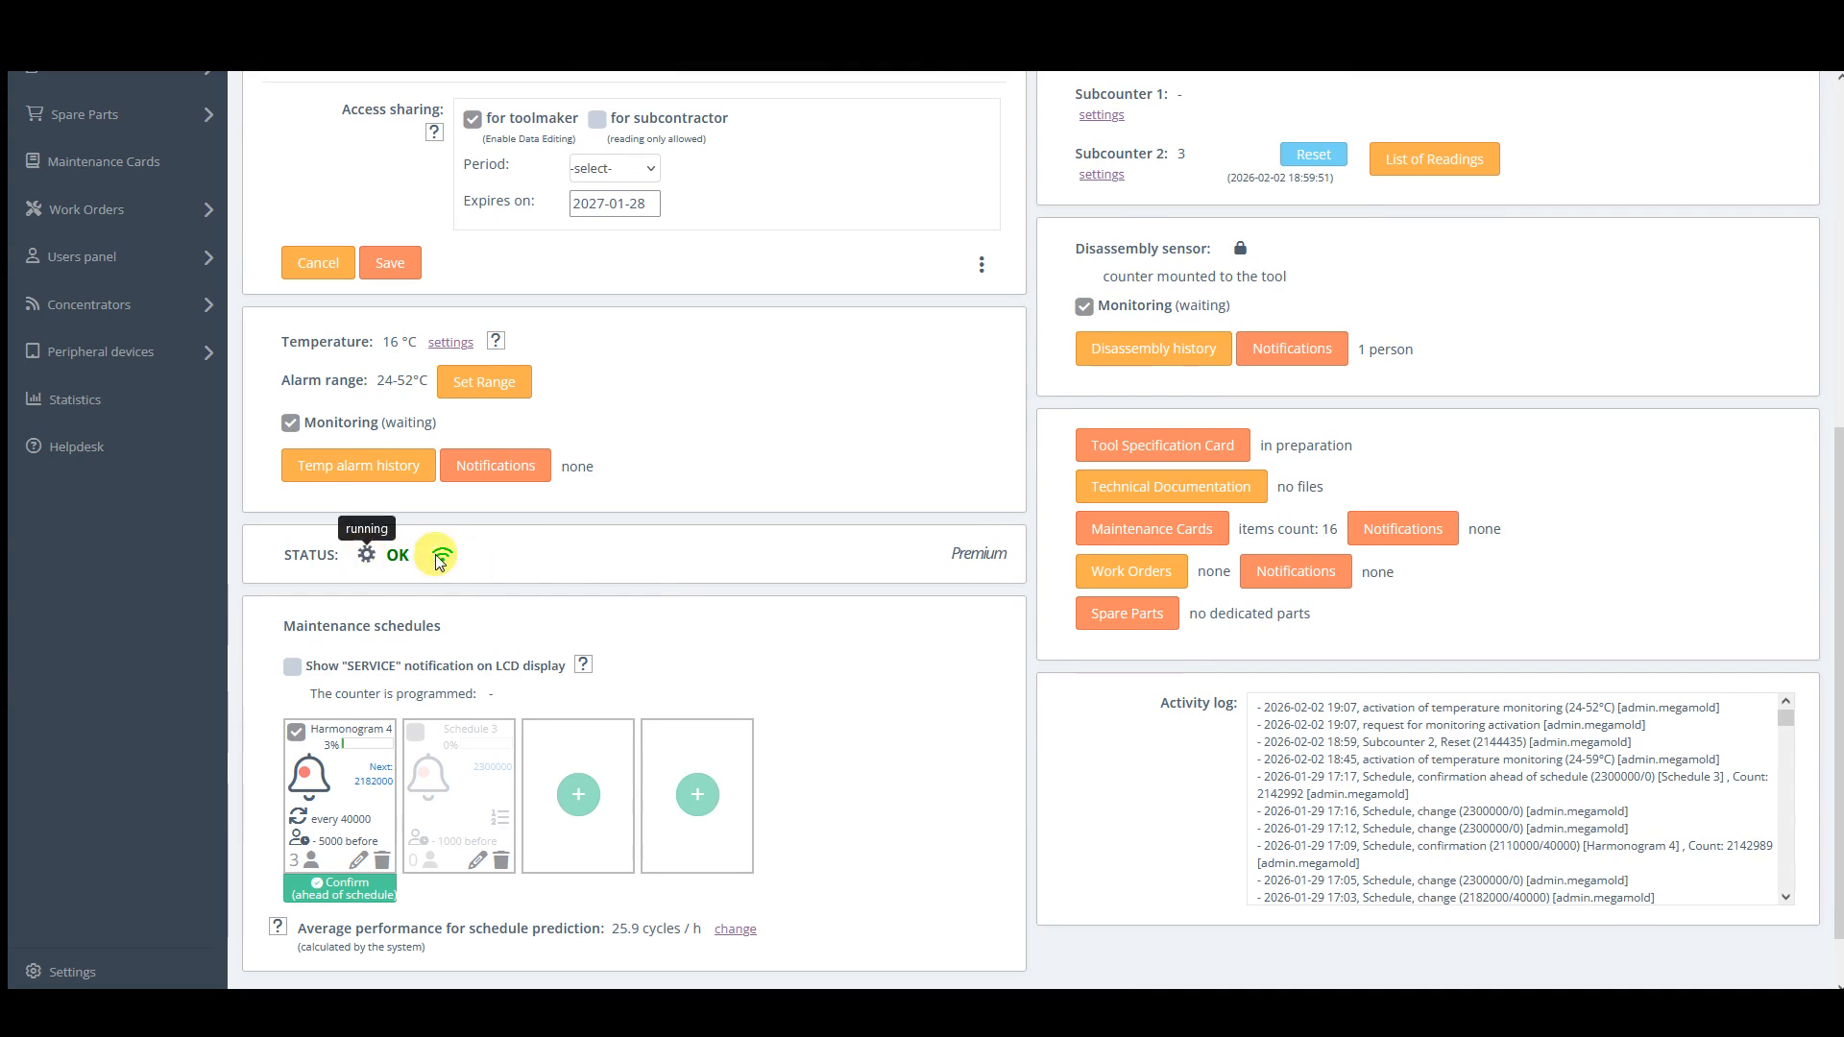
mouse_move(444, 561)
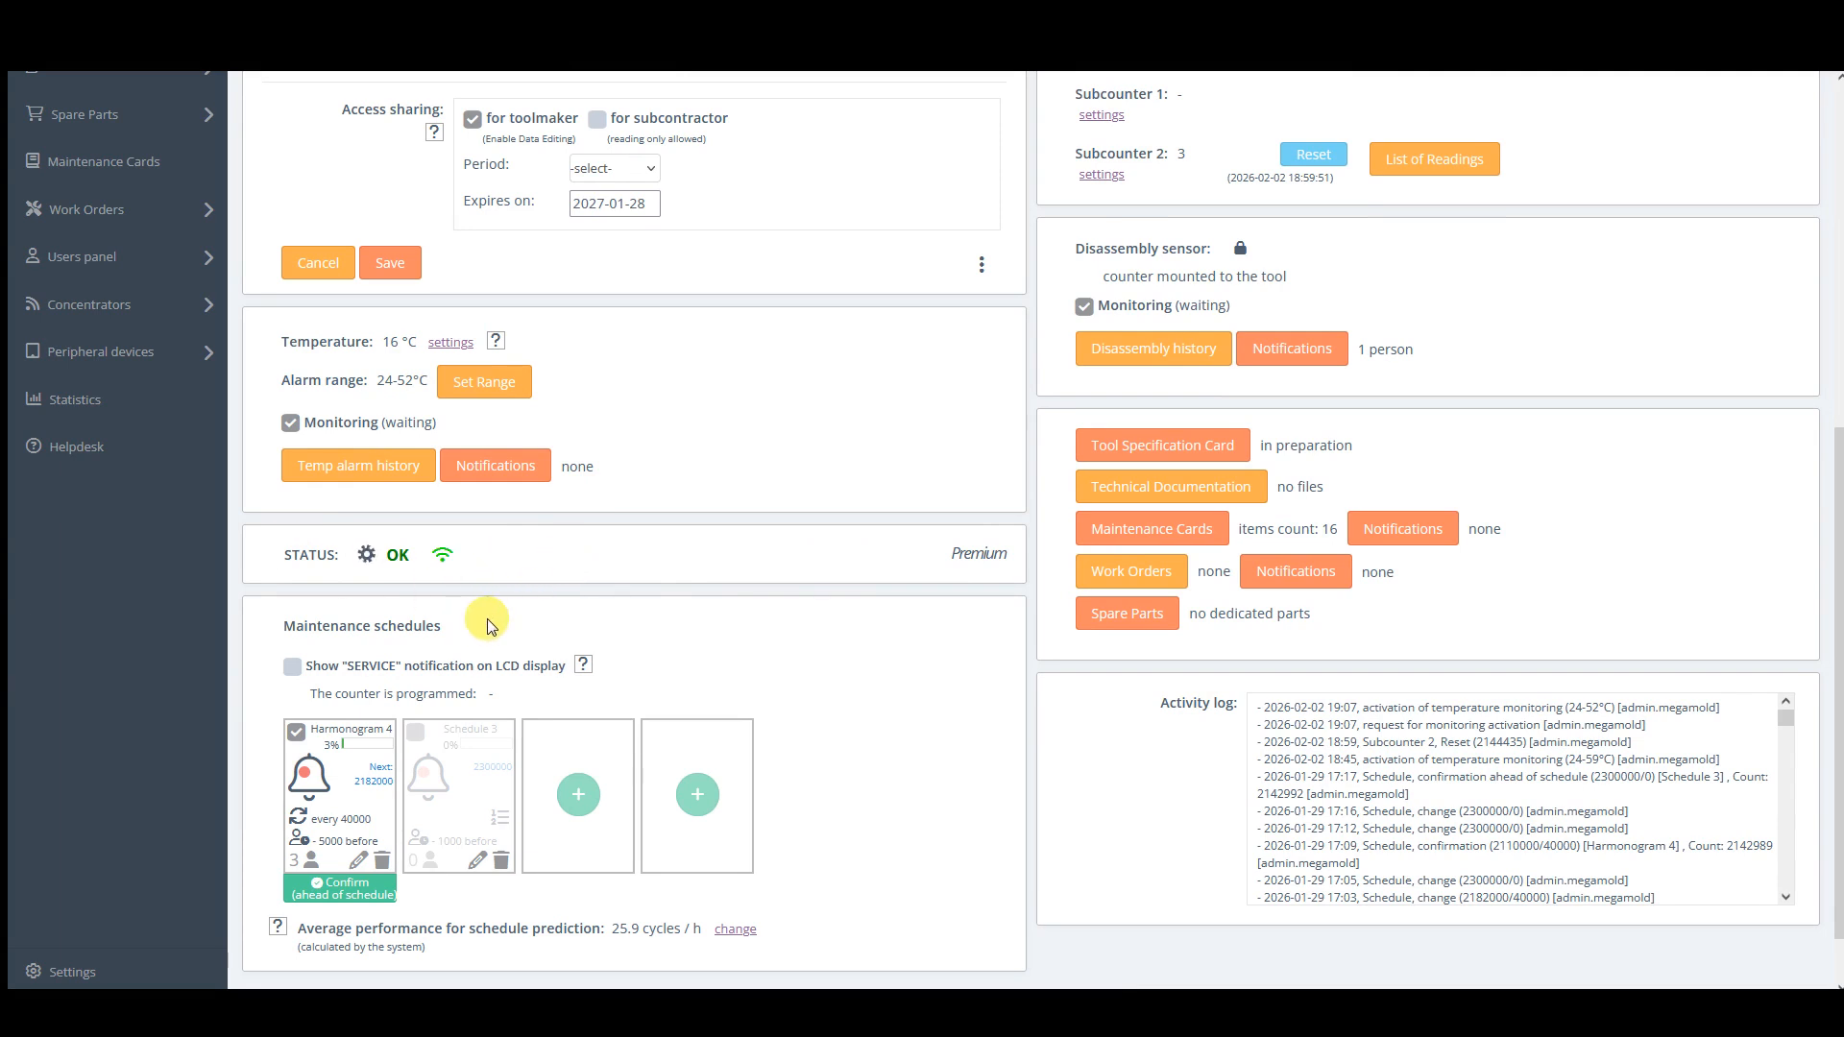
Step: Review which events trigger the NOK status in the system settings, and close the configuration without saving
left_click(100, 973)
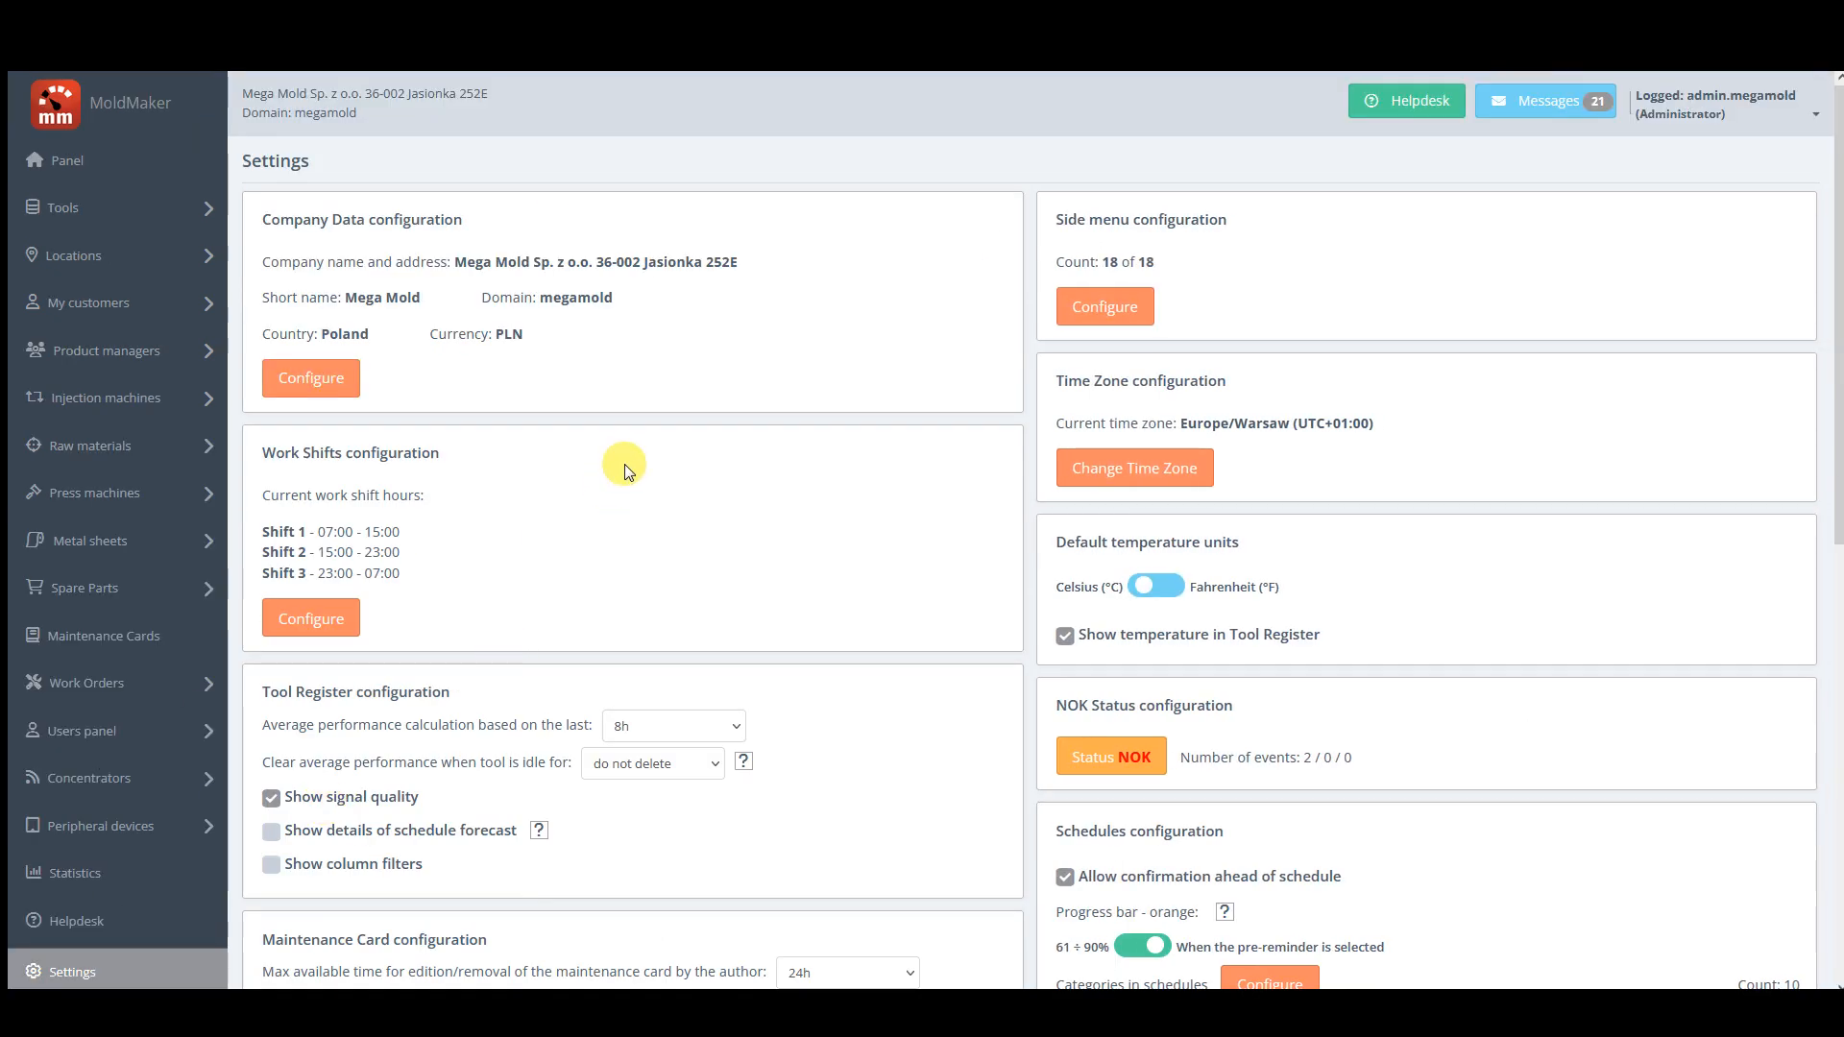
scroll(623, 465, "down", 3)
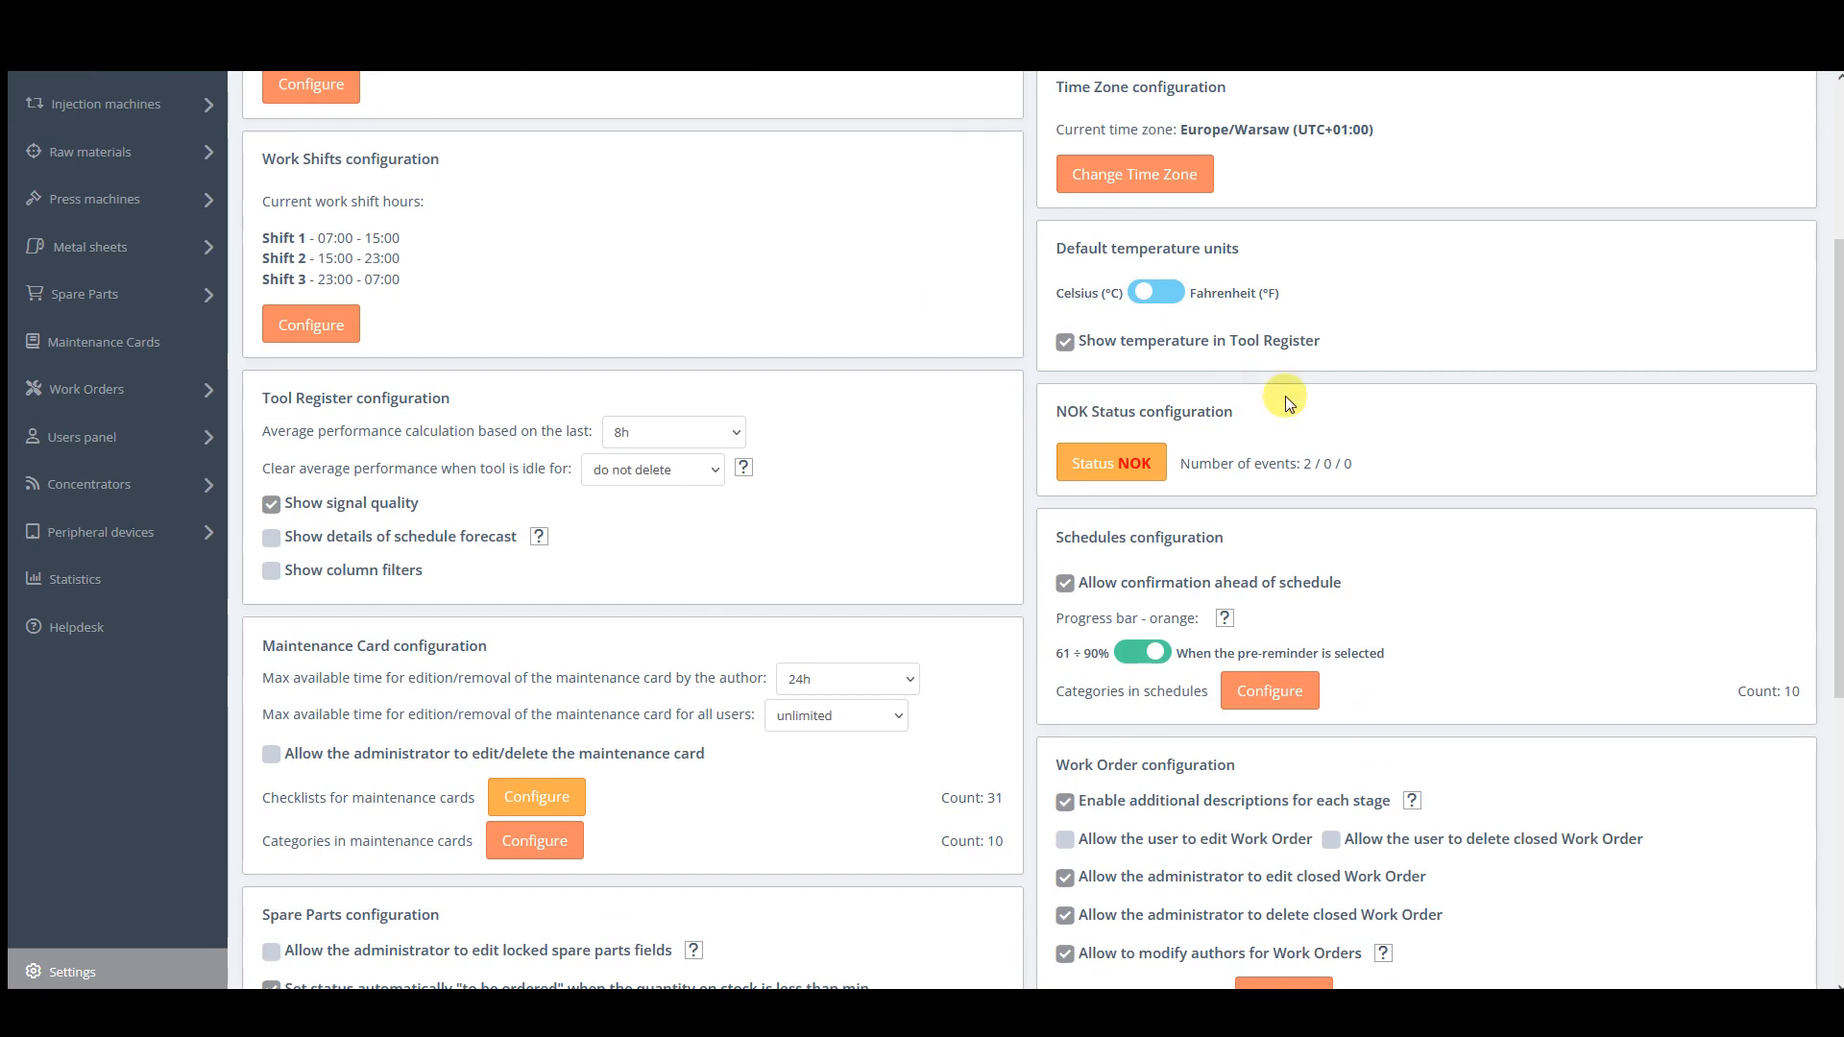
left_click(1083, 465)
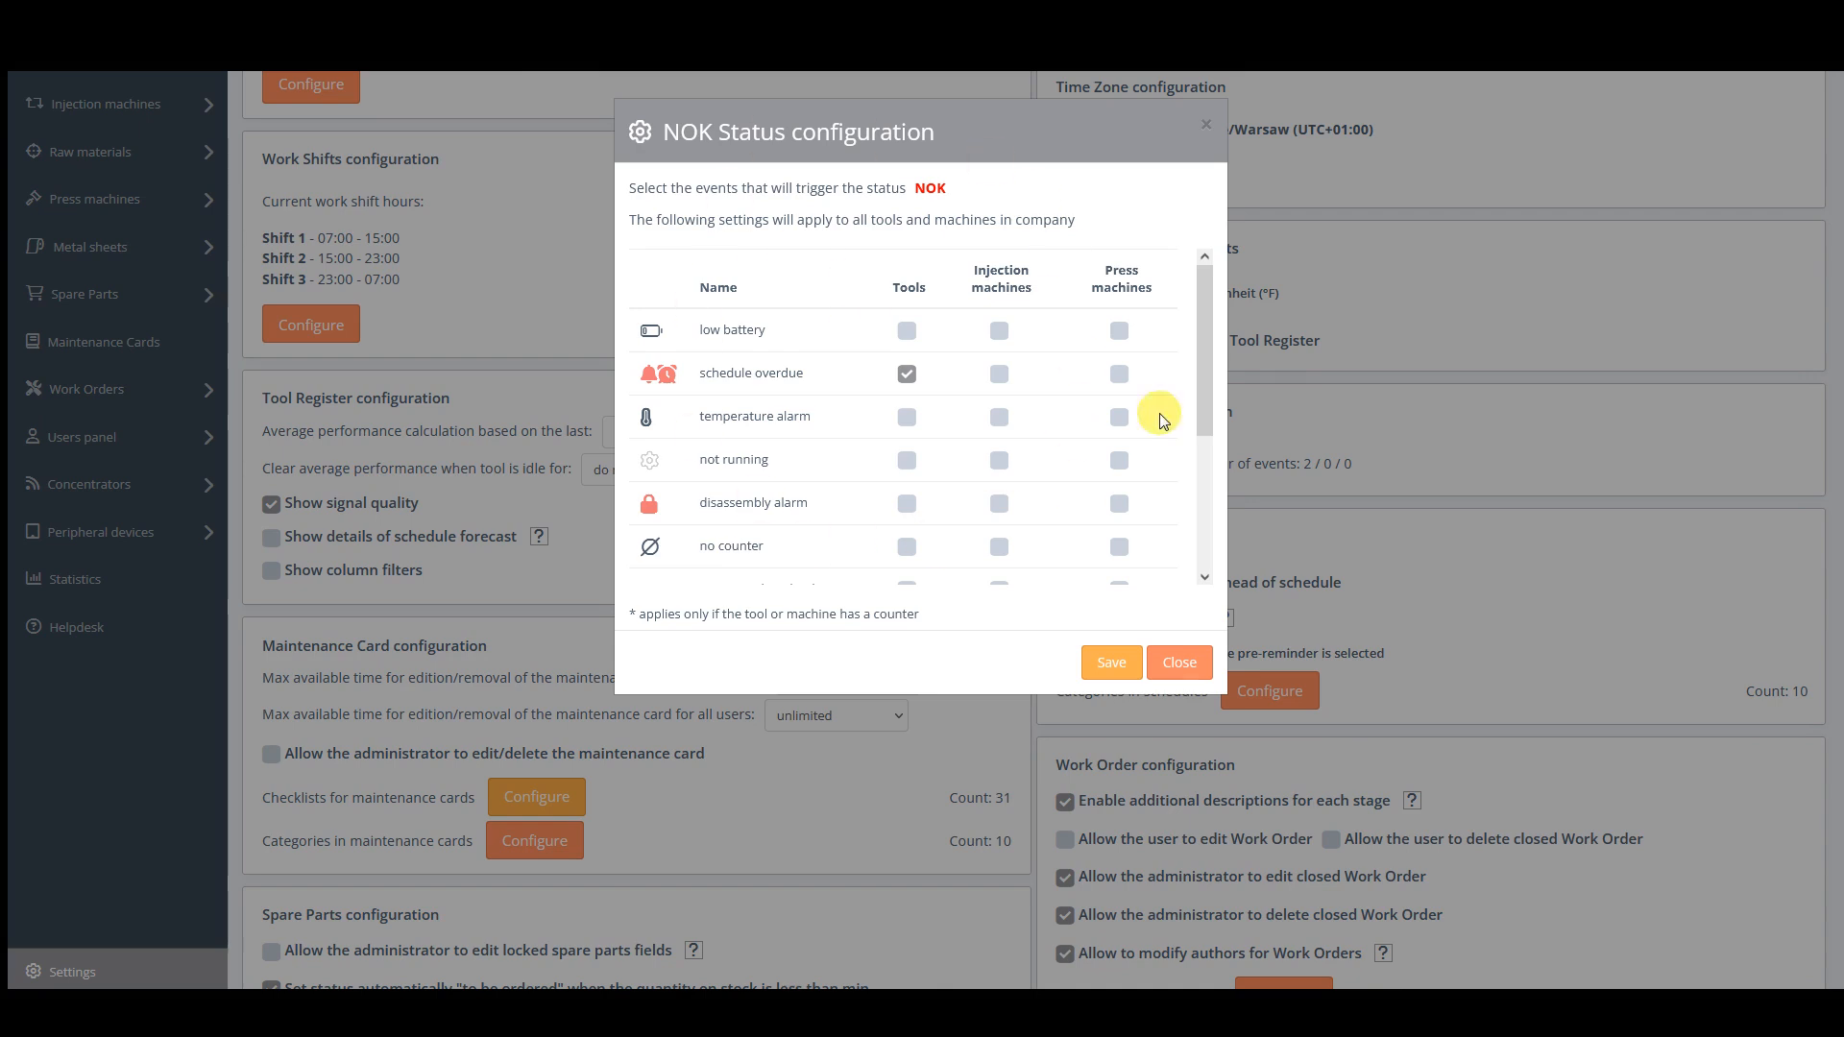
mouse_move(1205, 360)
left_mouse_down()
mouse_move(1215, 516)
mouse_move(1215, 341)
left_mouse_up()
left_click_drag(1205, 369, 1206, 509)
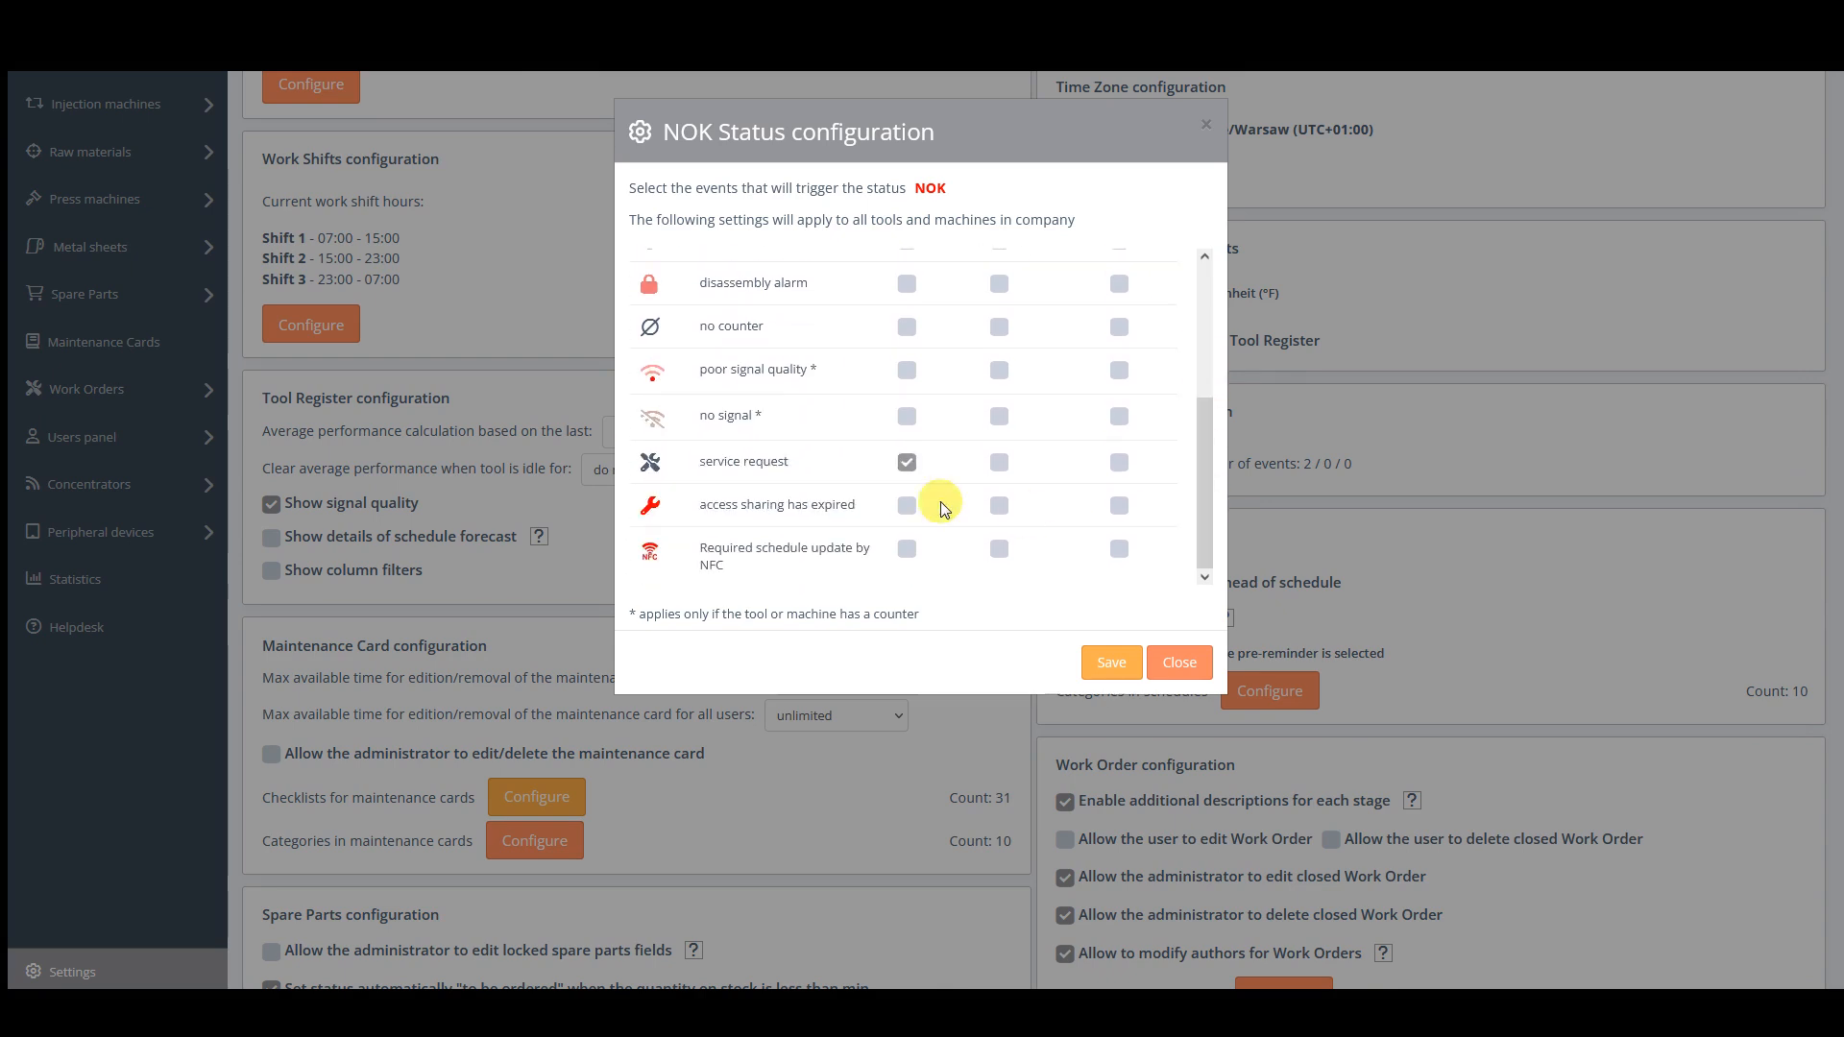
left_click(1179, 662)
scroll(527, 552, "up", 3)
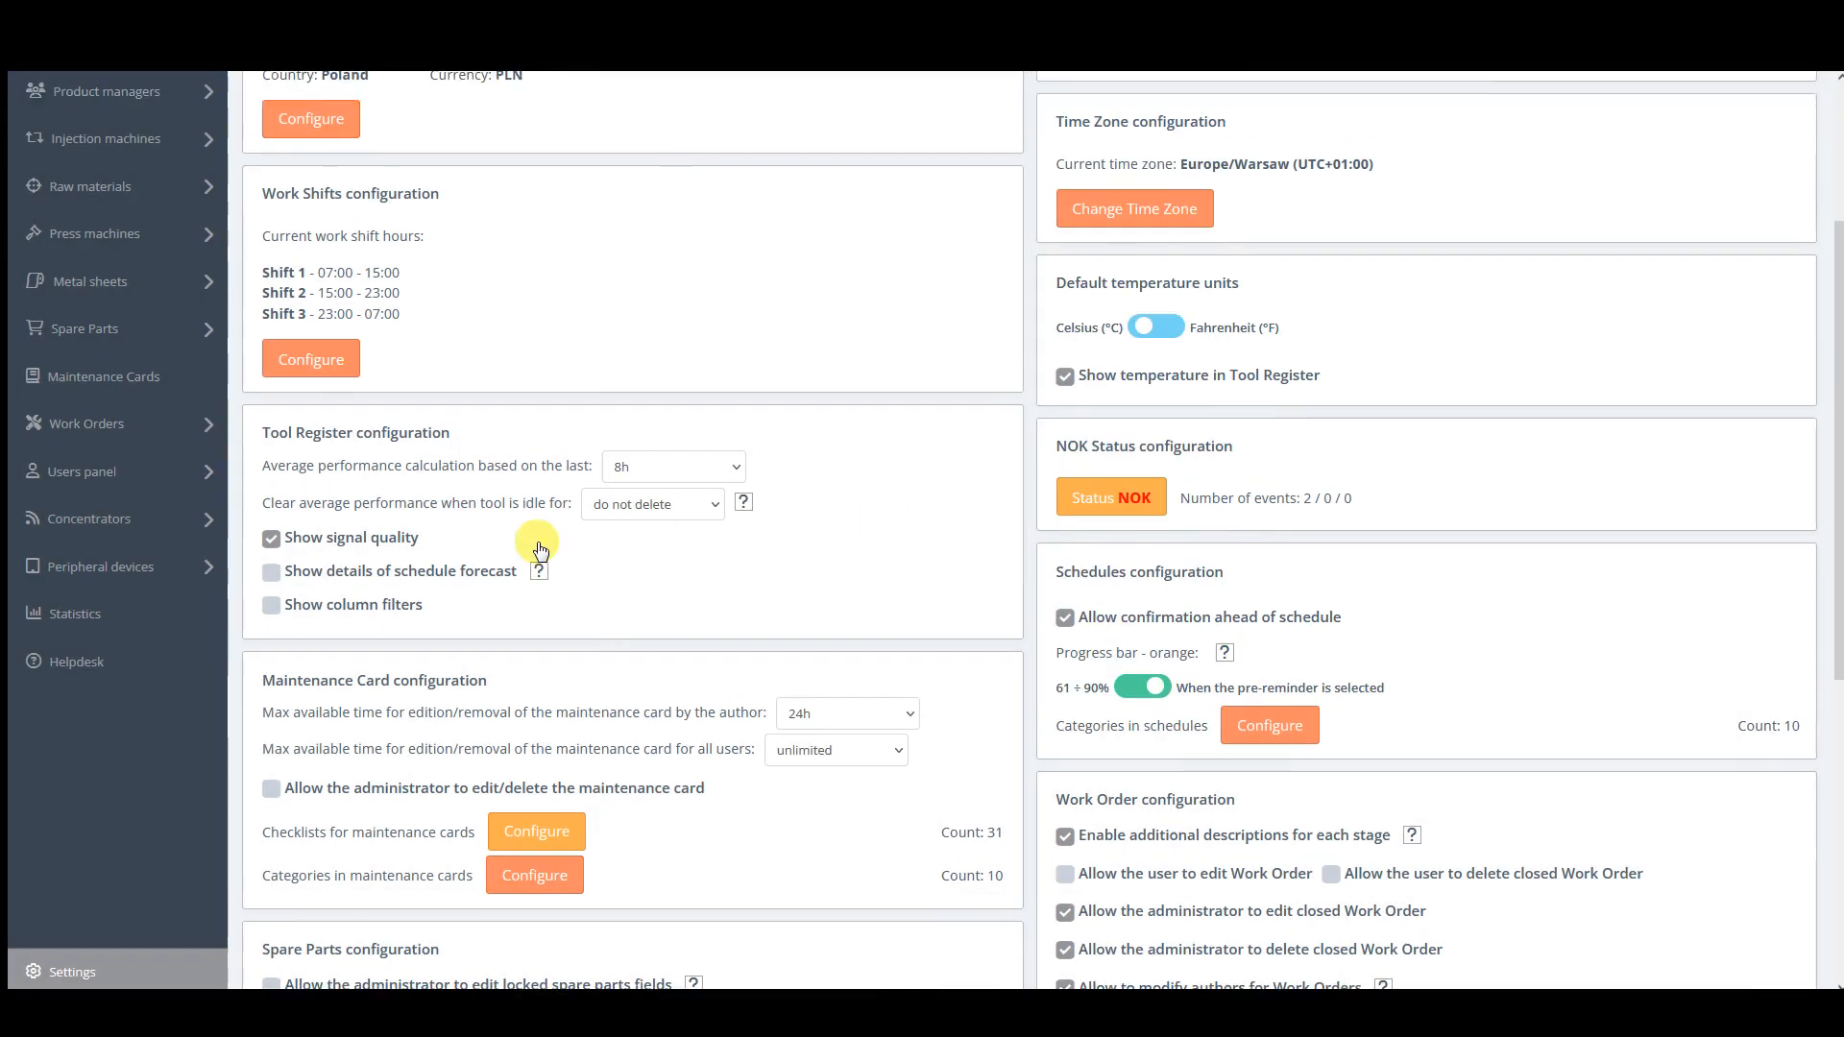
Step: Return to the tool parameters and check the tool's technical documentation file storage
left_click(68, 100)
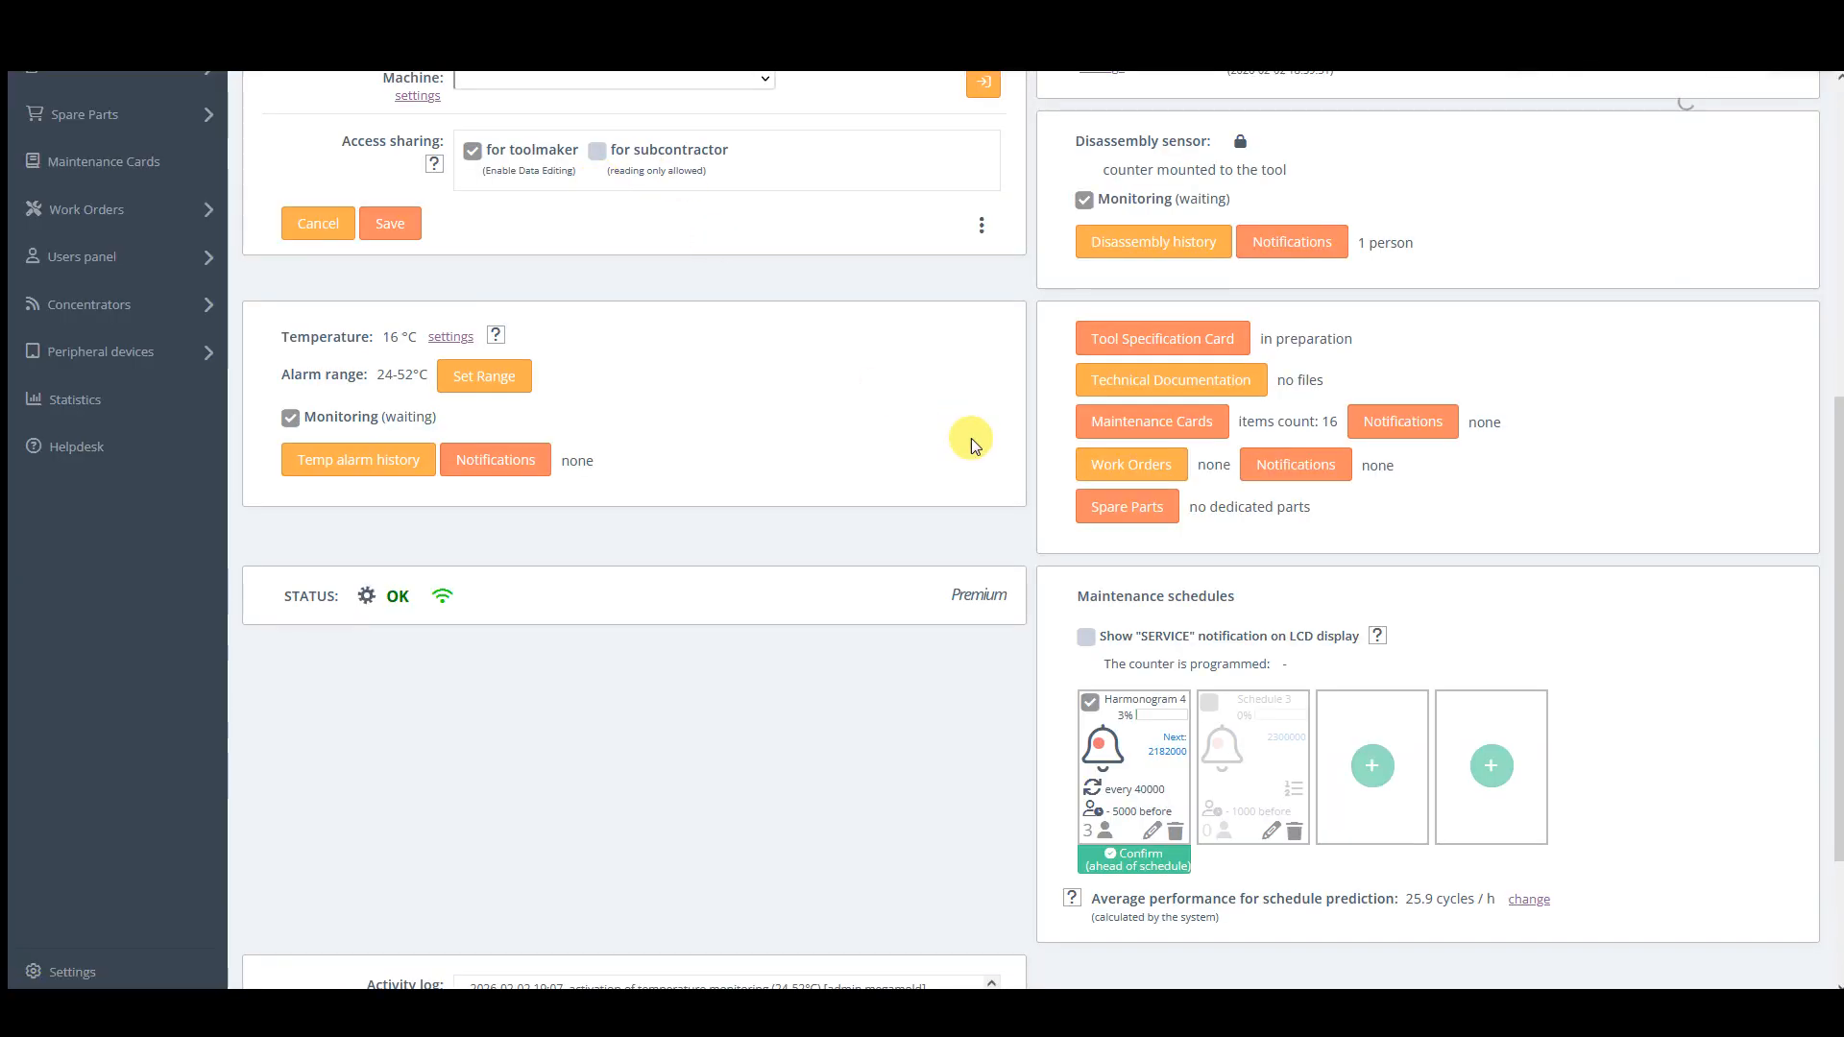
scroll(967, 440, "up", 6)
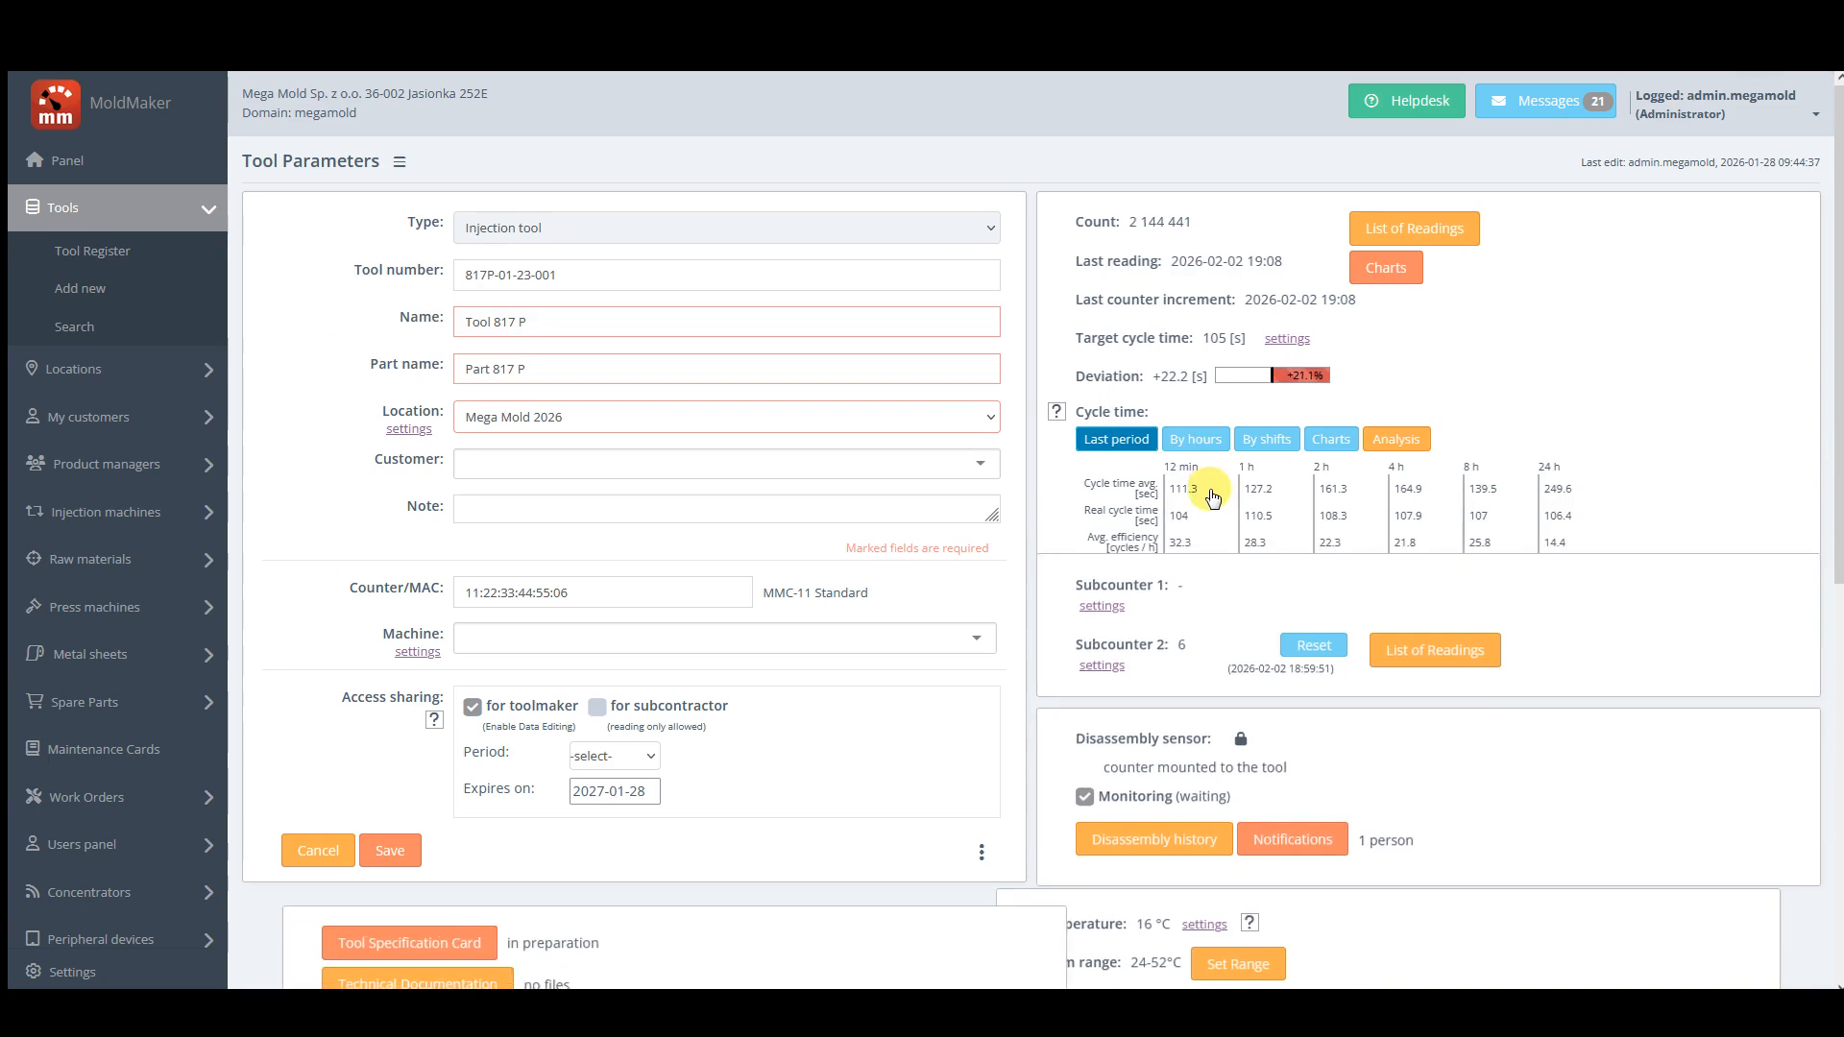
scroll(1150, 651, "down", 6)
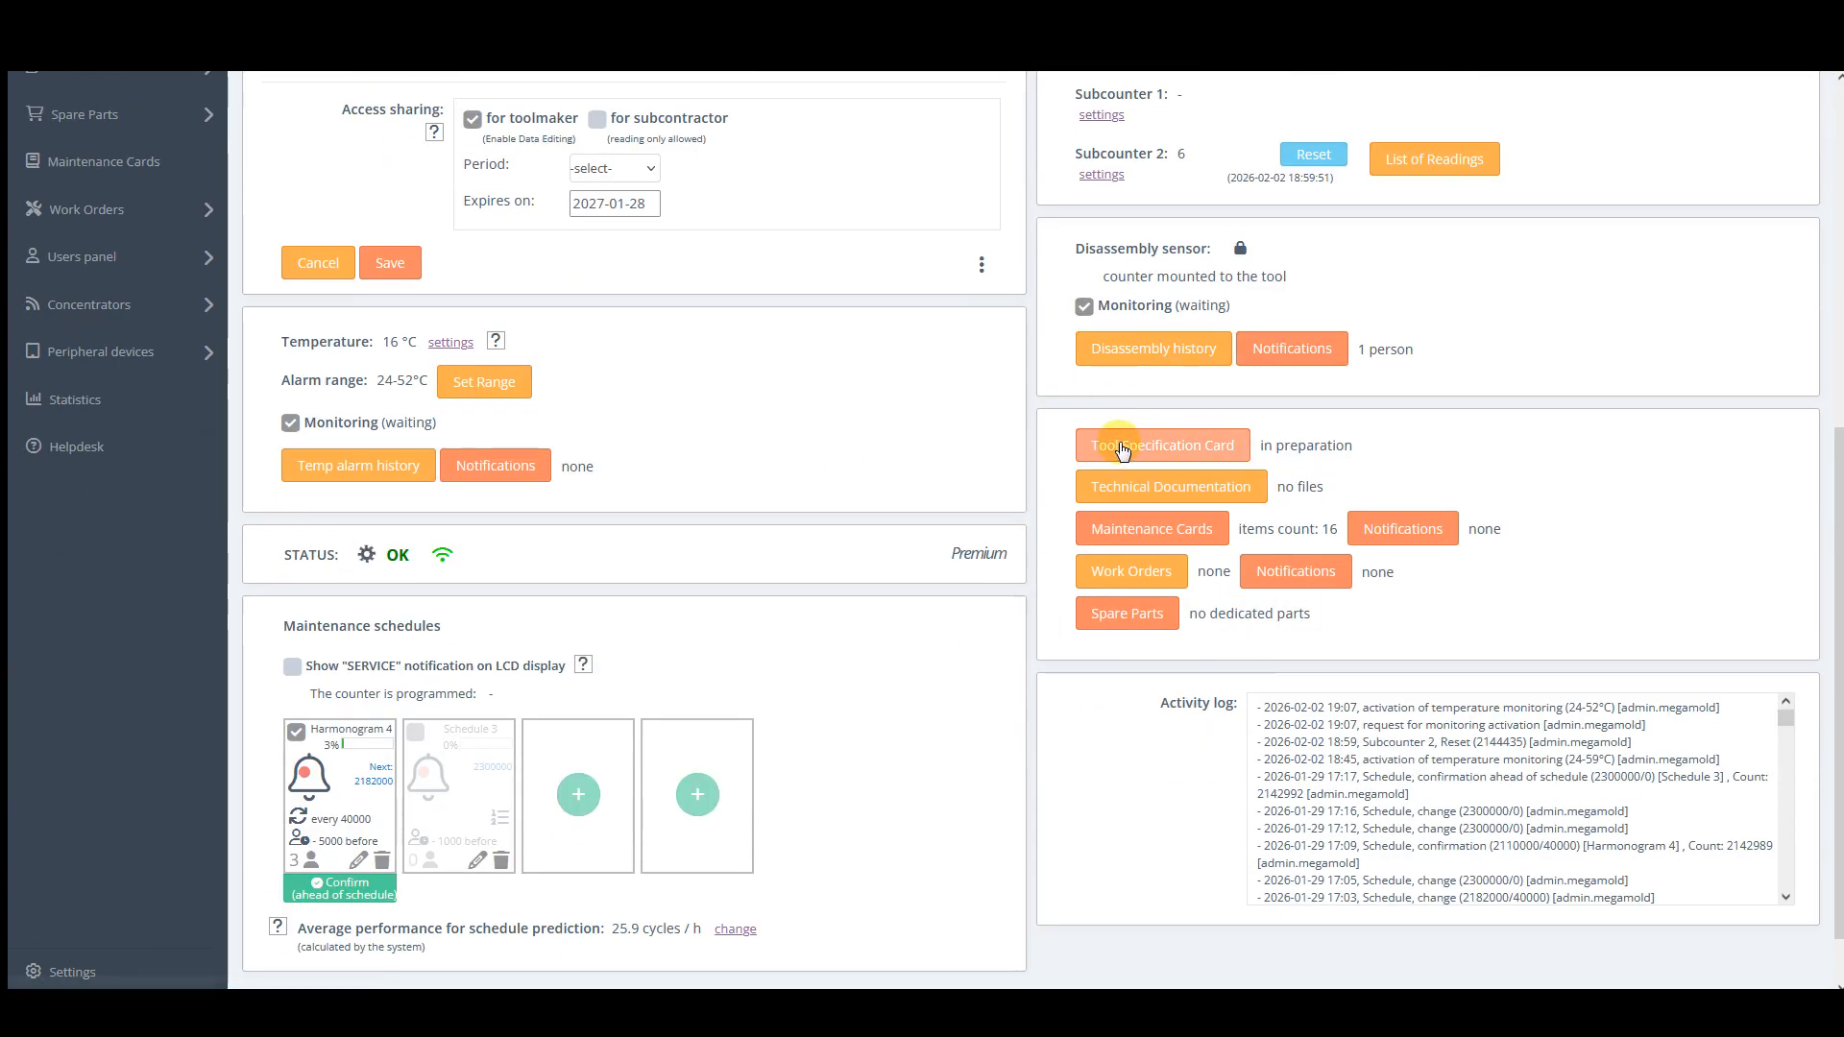
left_click(1166, 494)
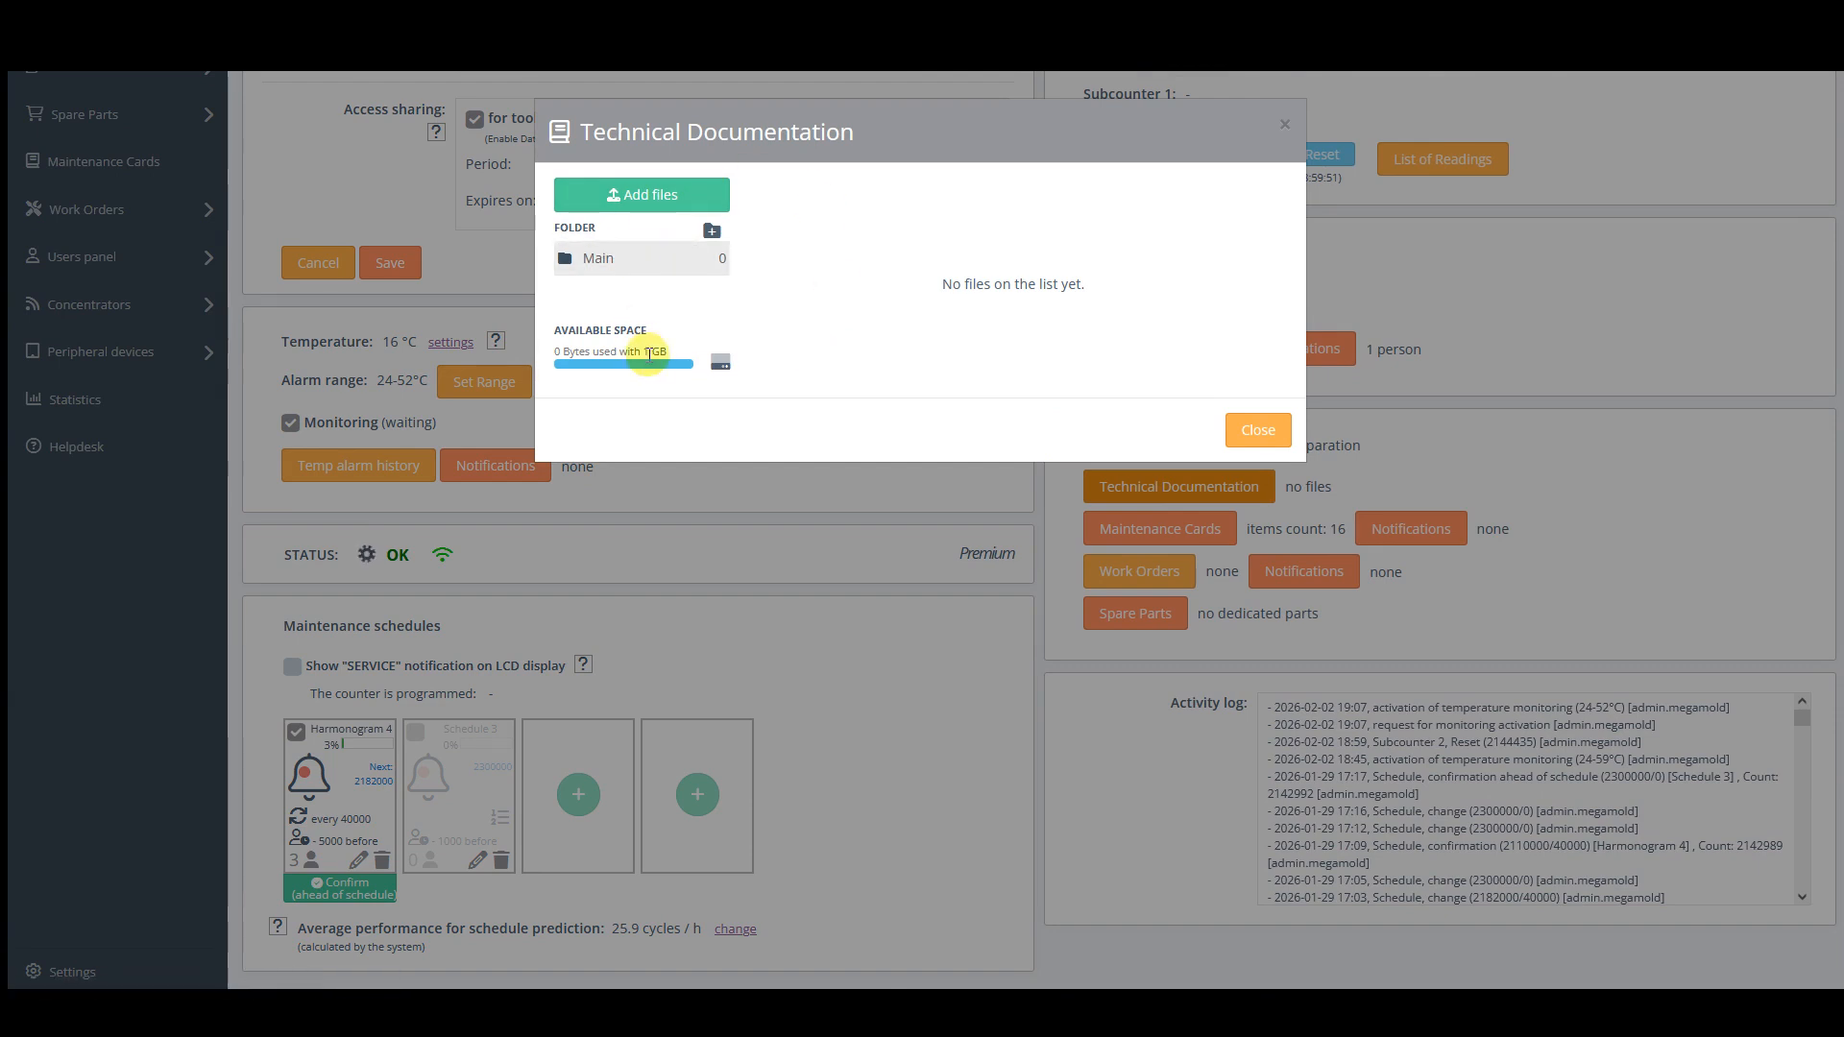
left_click(1264, 434)
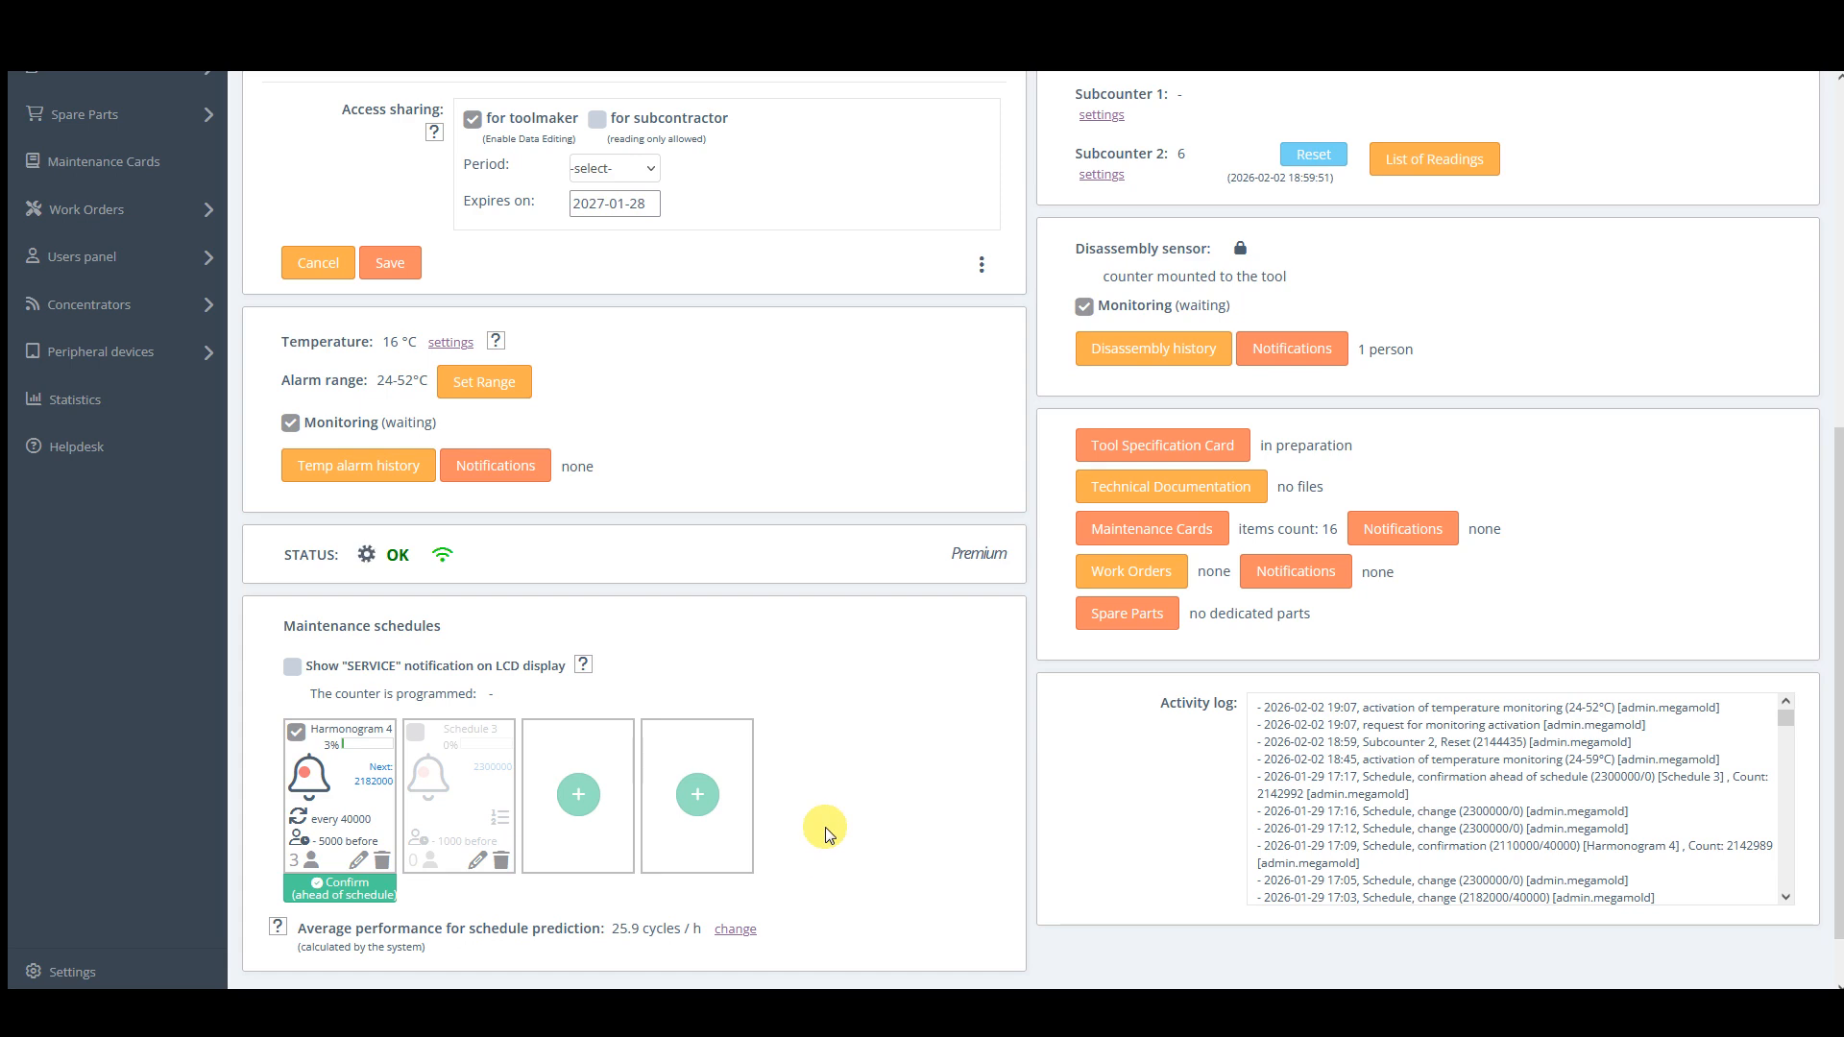
Step: Review the tool's activity log and maintenance schedules section
scroll(879, 653, "down", 1)
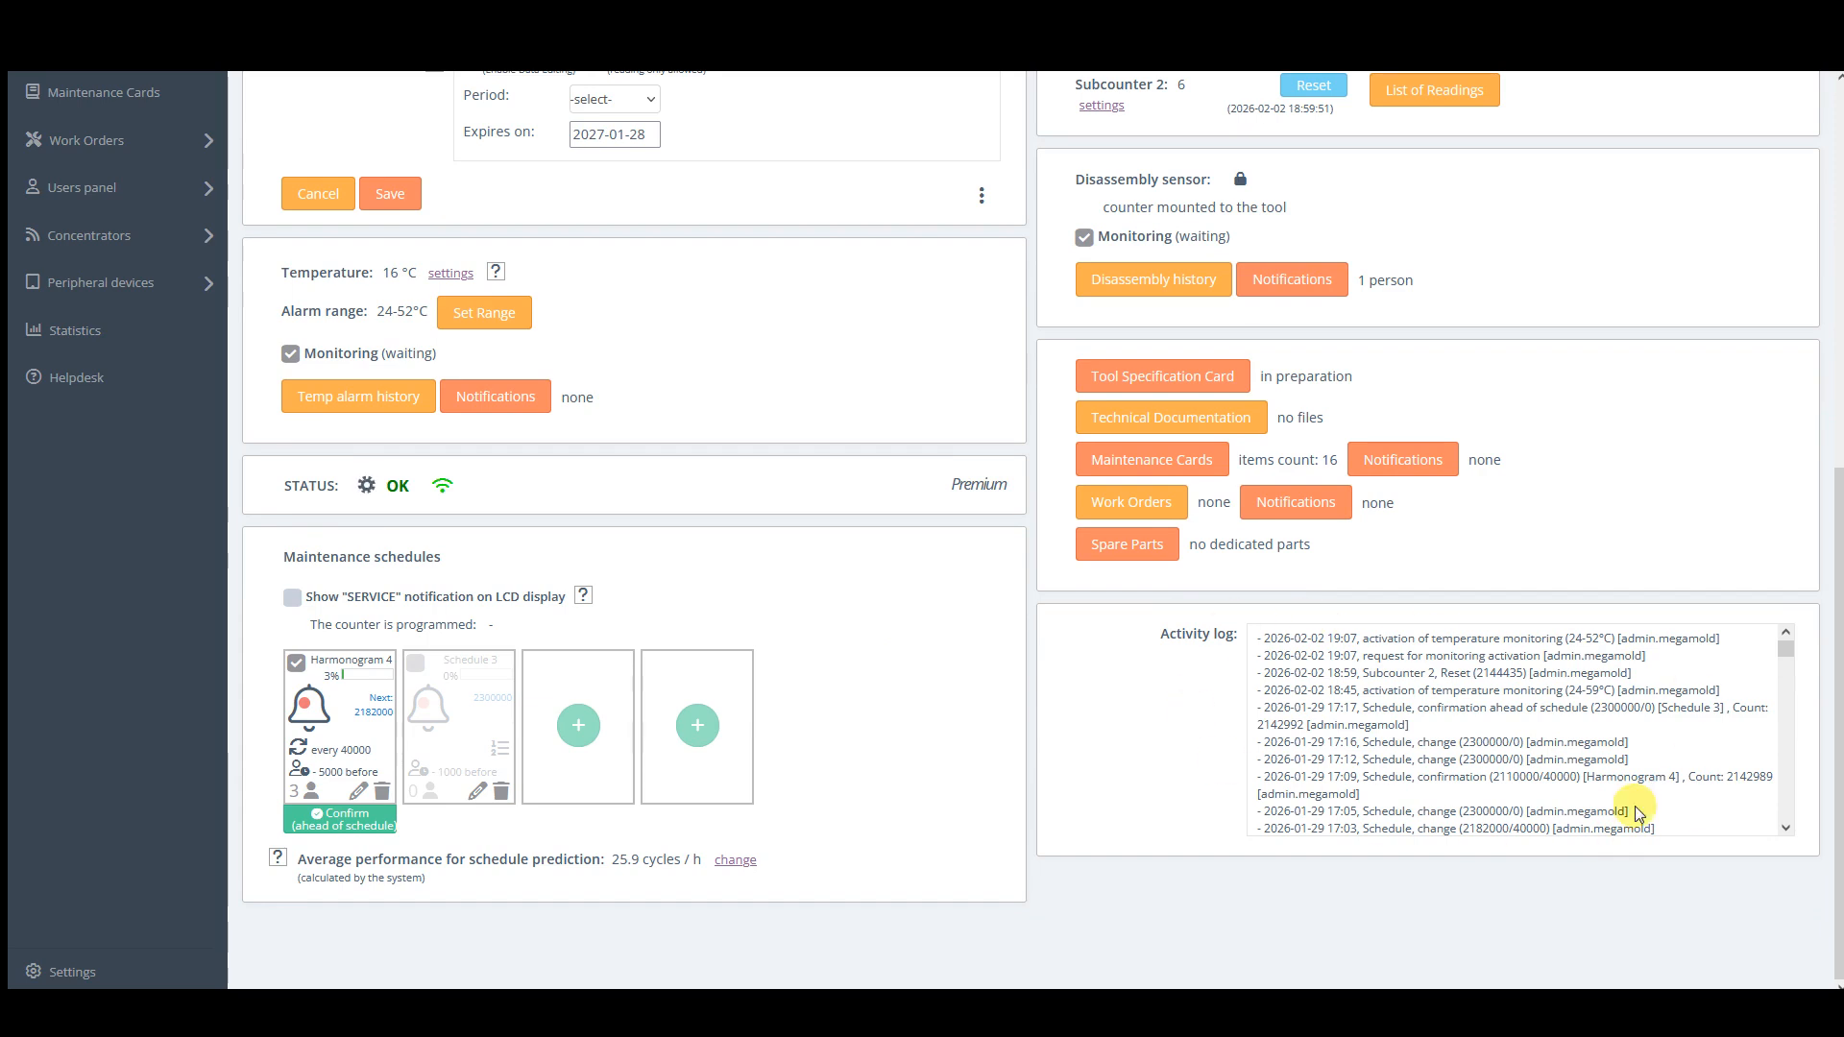
mouse_move(1789, 658)
left_mouse_down()
mouse_move(1790, 753)
mouse_move(1767, 638)
left_mouse_up()
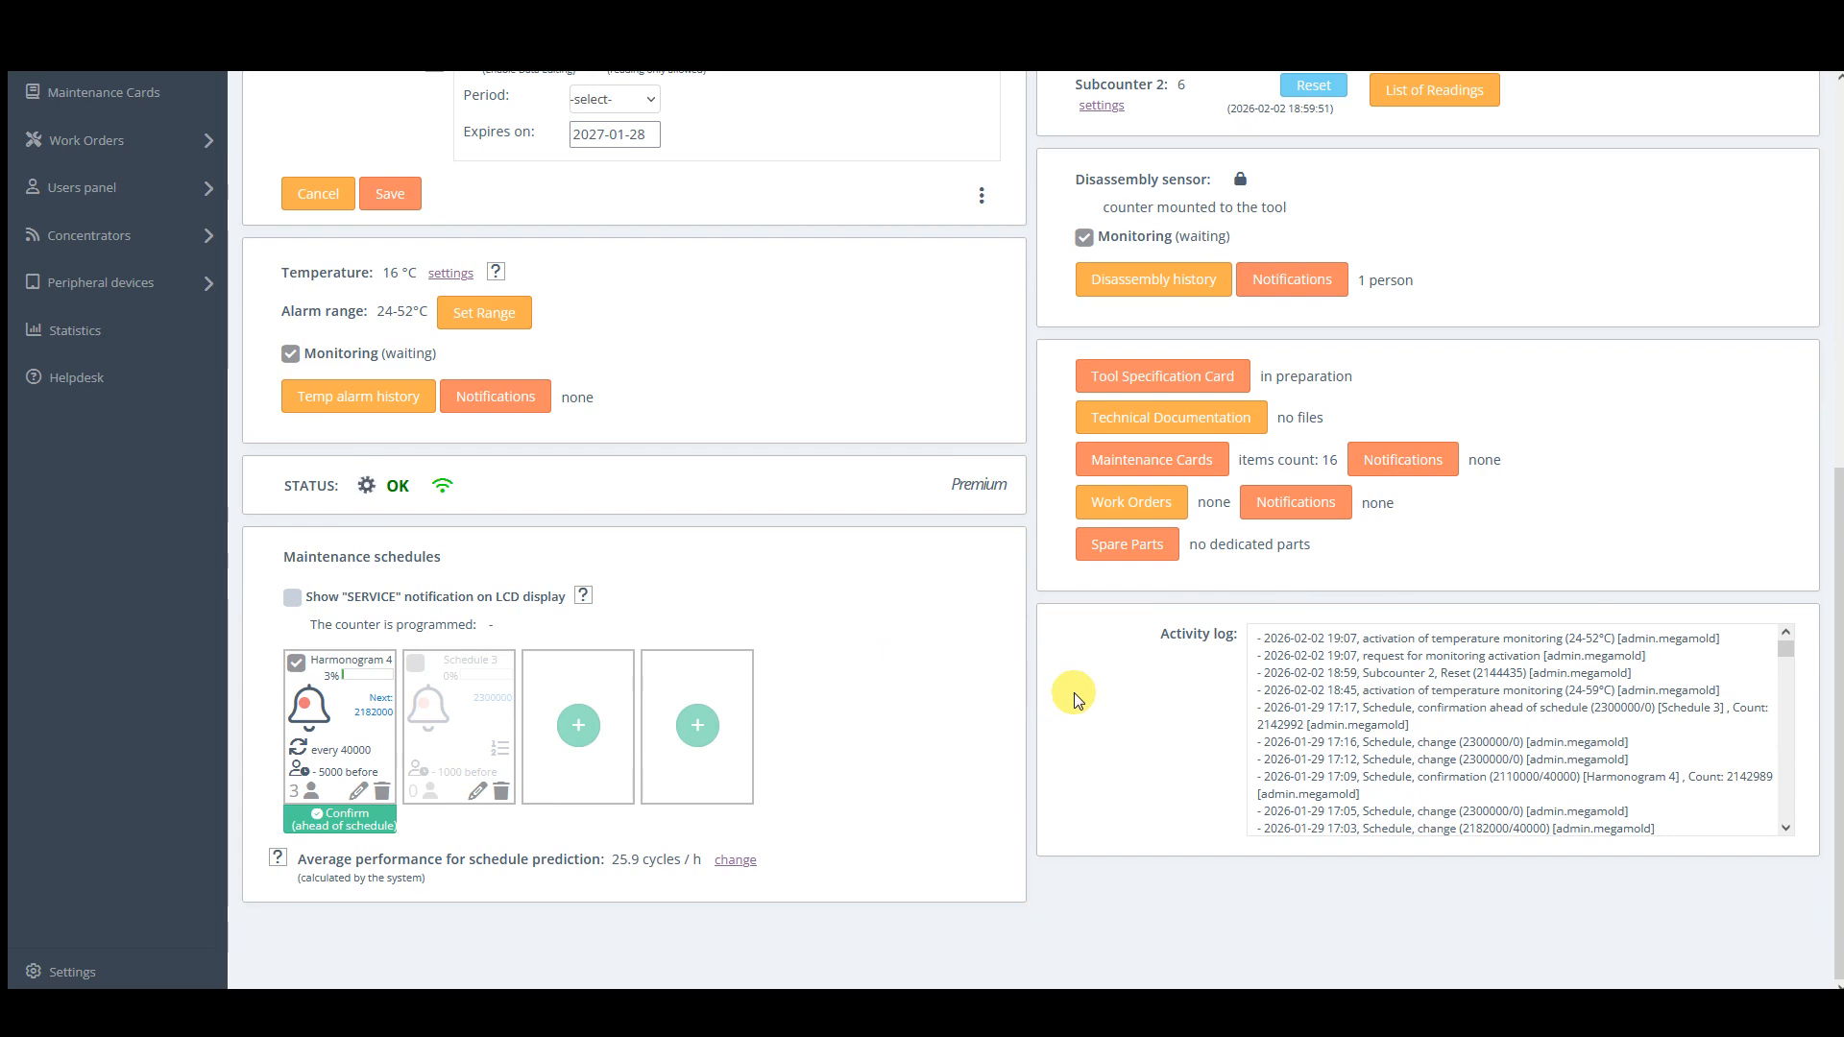
scroll(1074, 693, "up", 1)
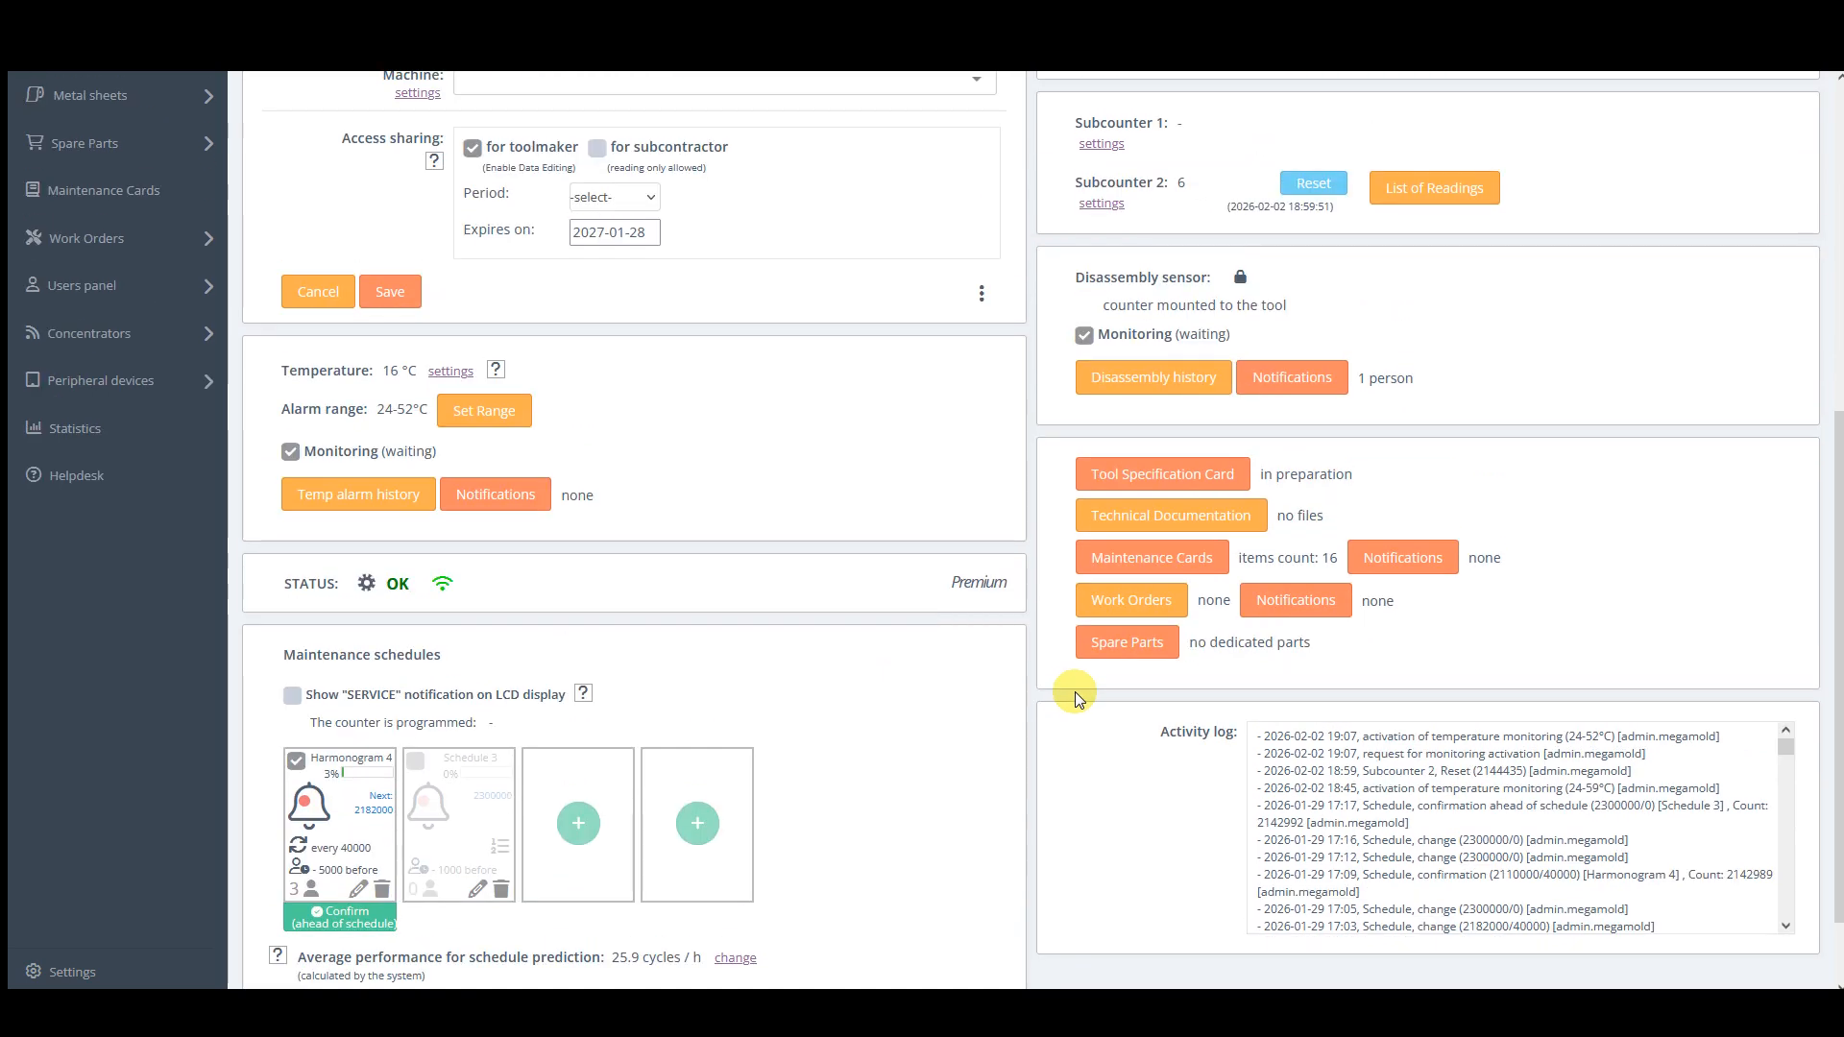
scroll(1006, 684, "down", 1)
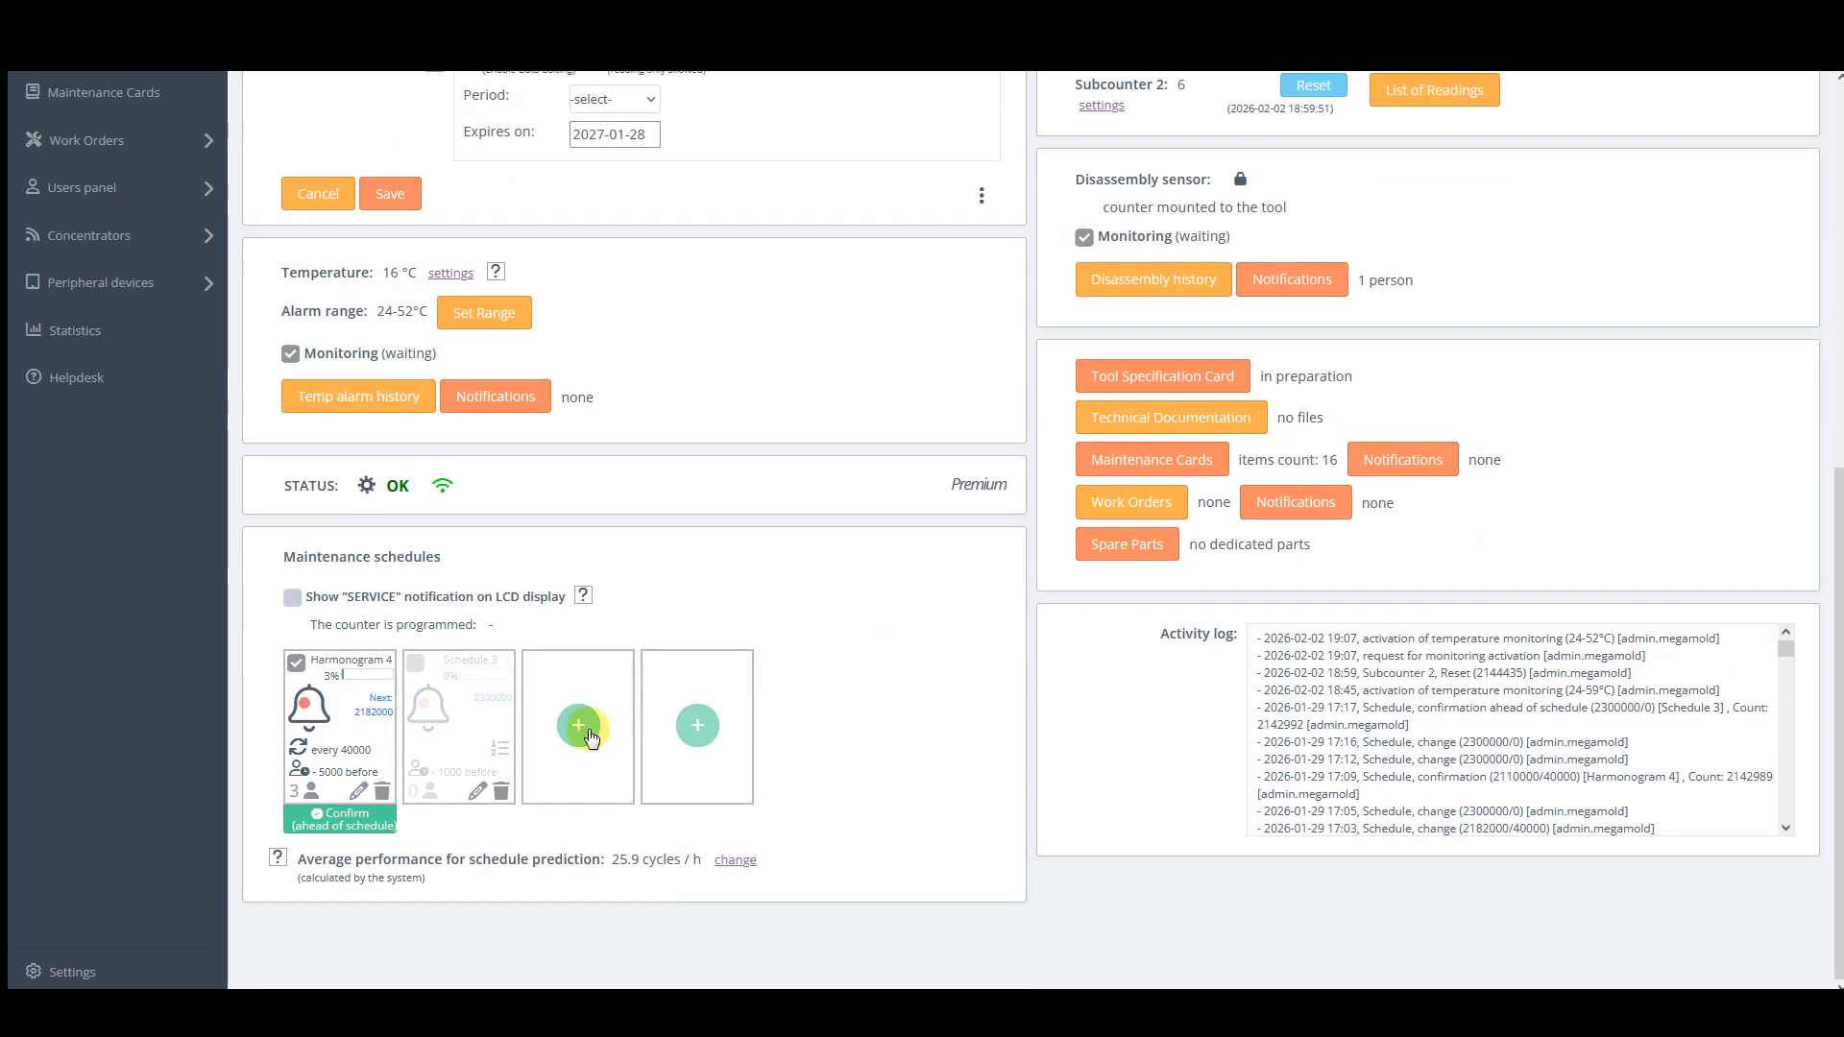
scroll(590, 655, "up", 7)
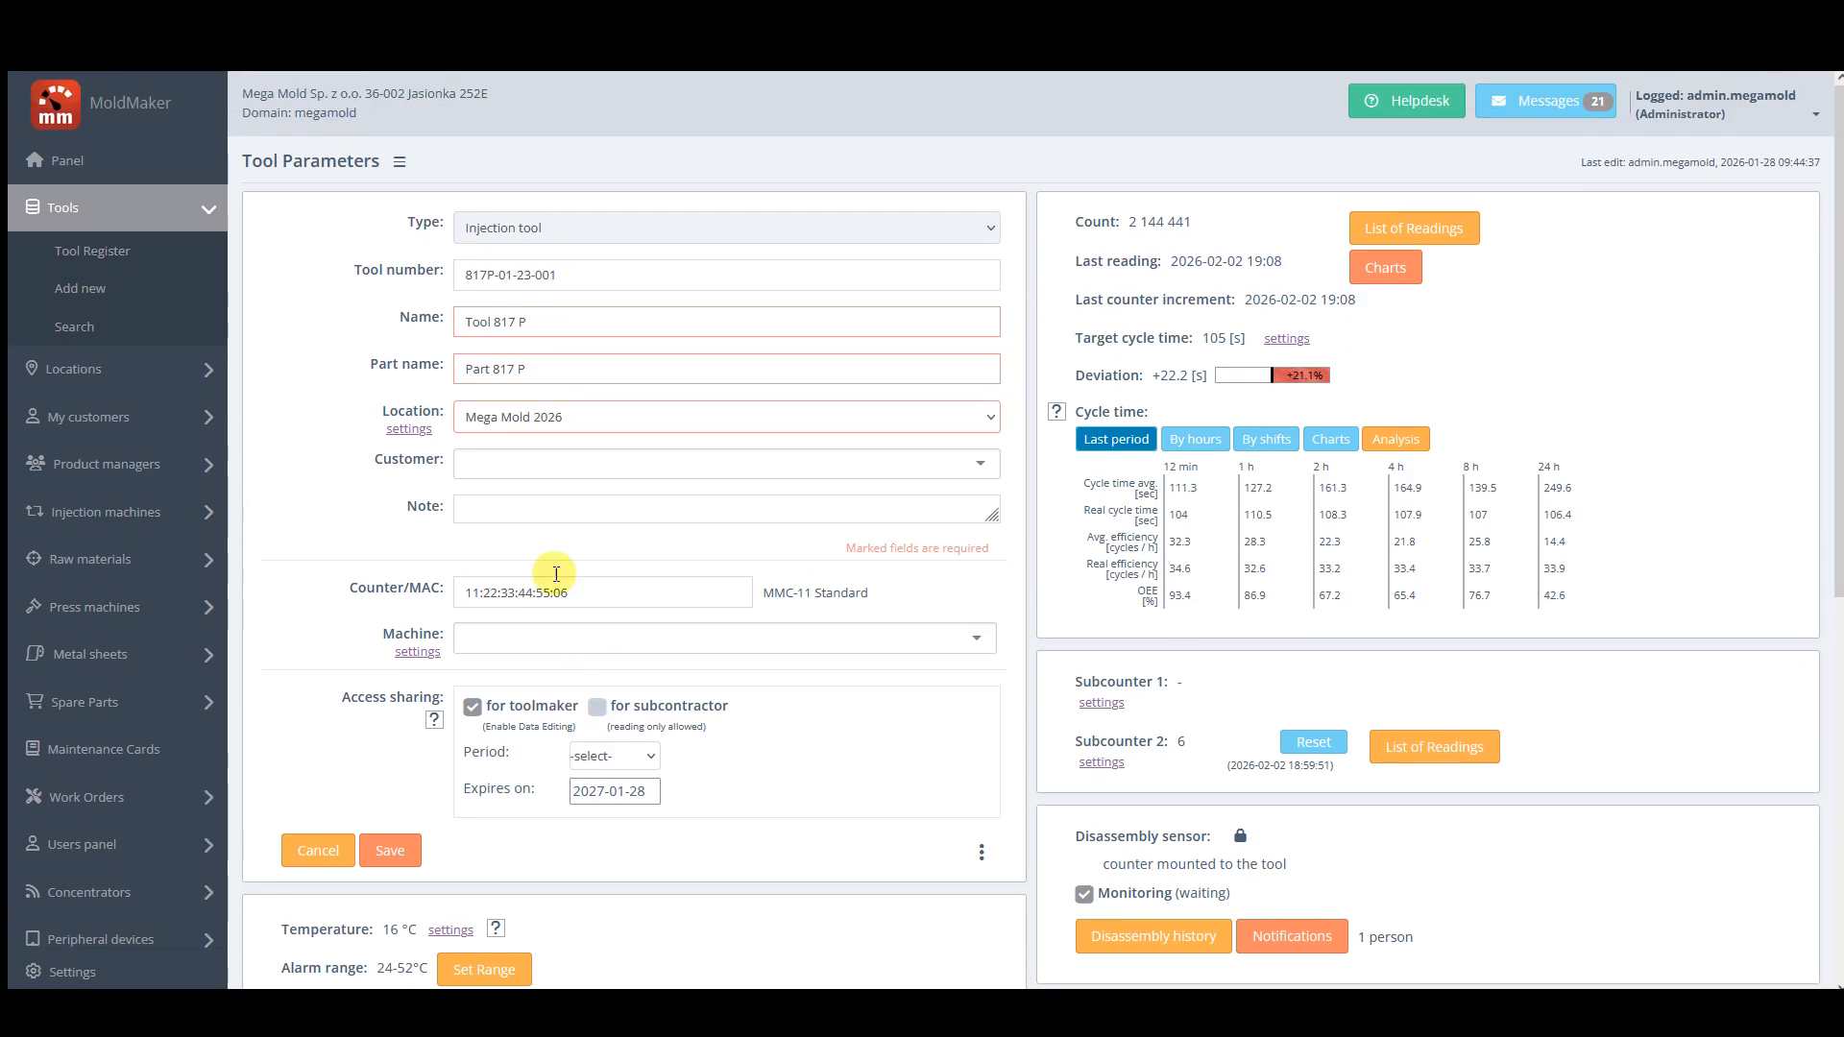
Step: Review the options for the average performance period and for clearing it on idle tools in the Tool Register configuration
left_click(104, 973)
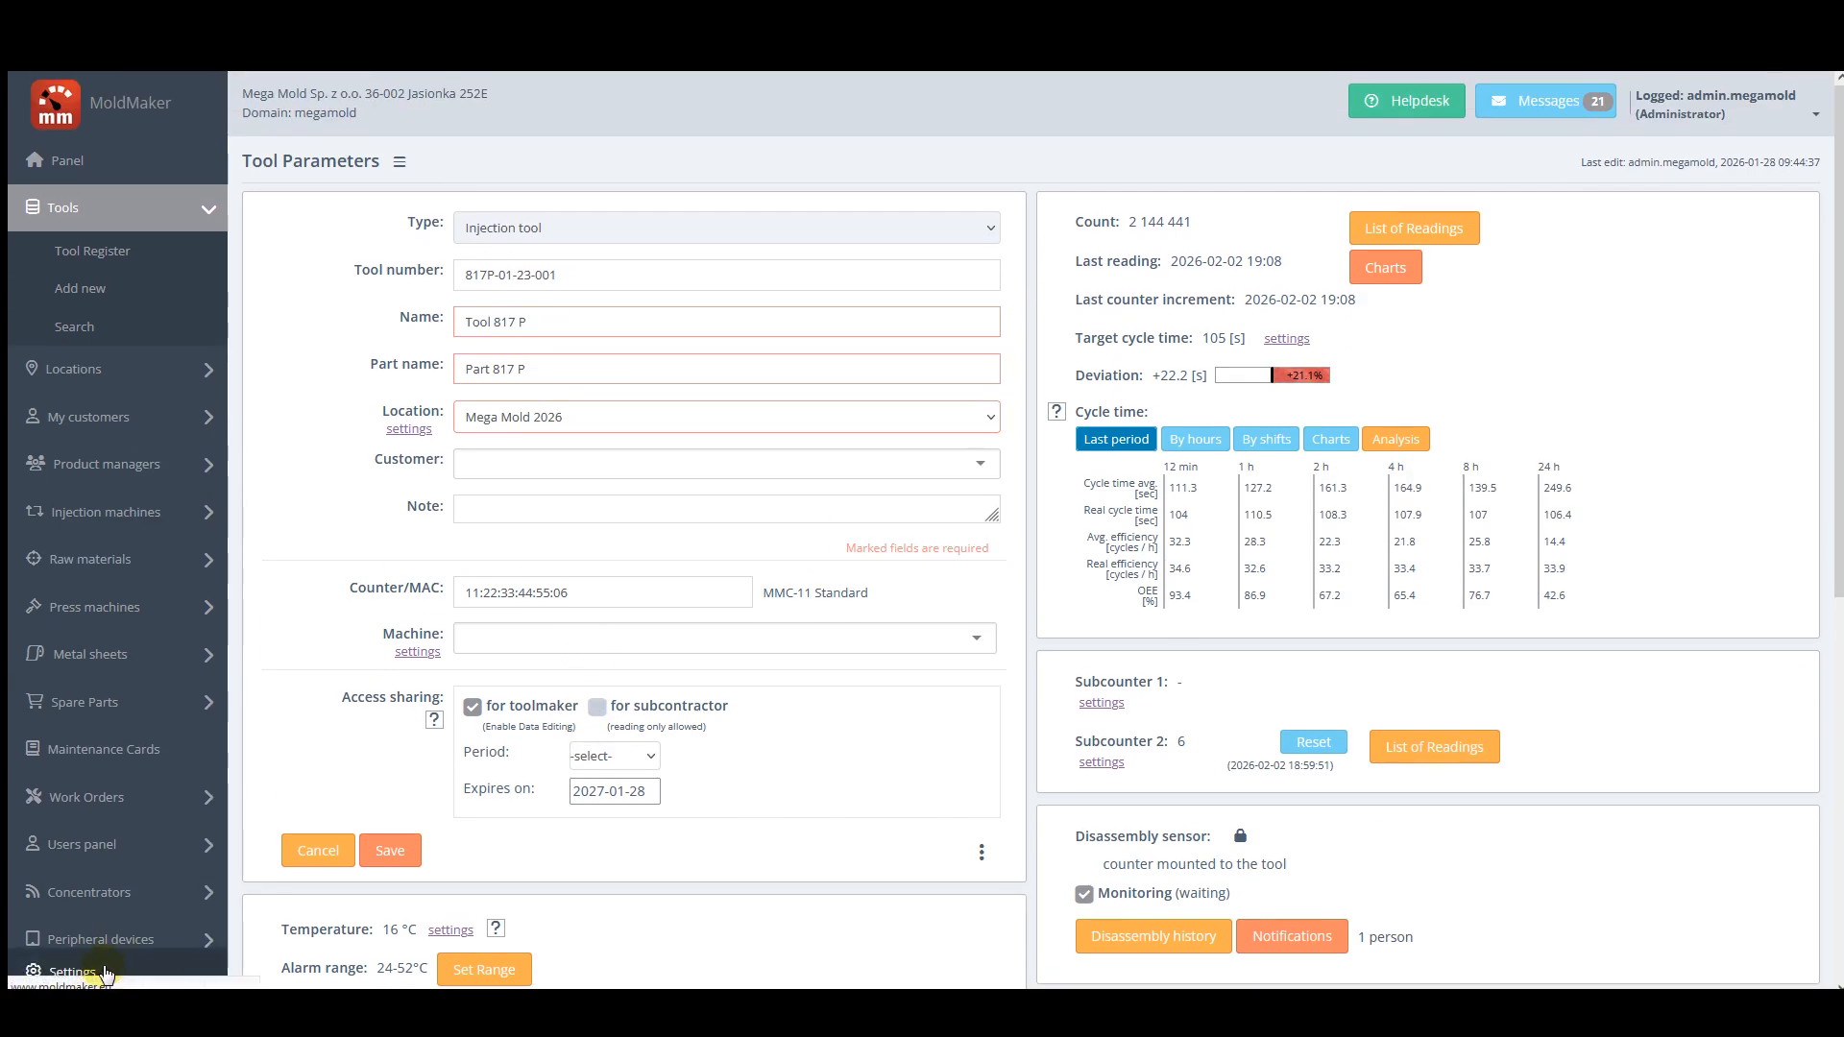
scroll(646, 543, "down", 1)
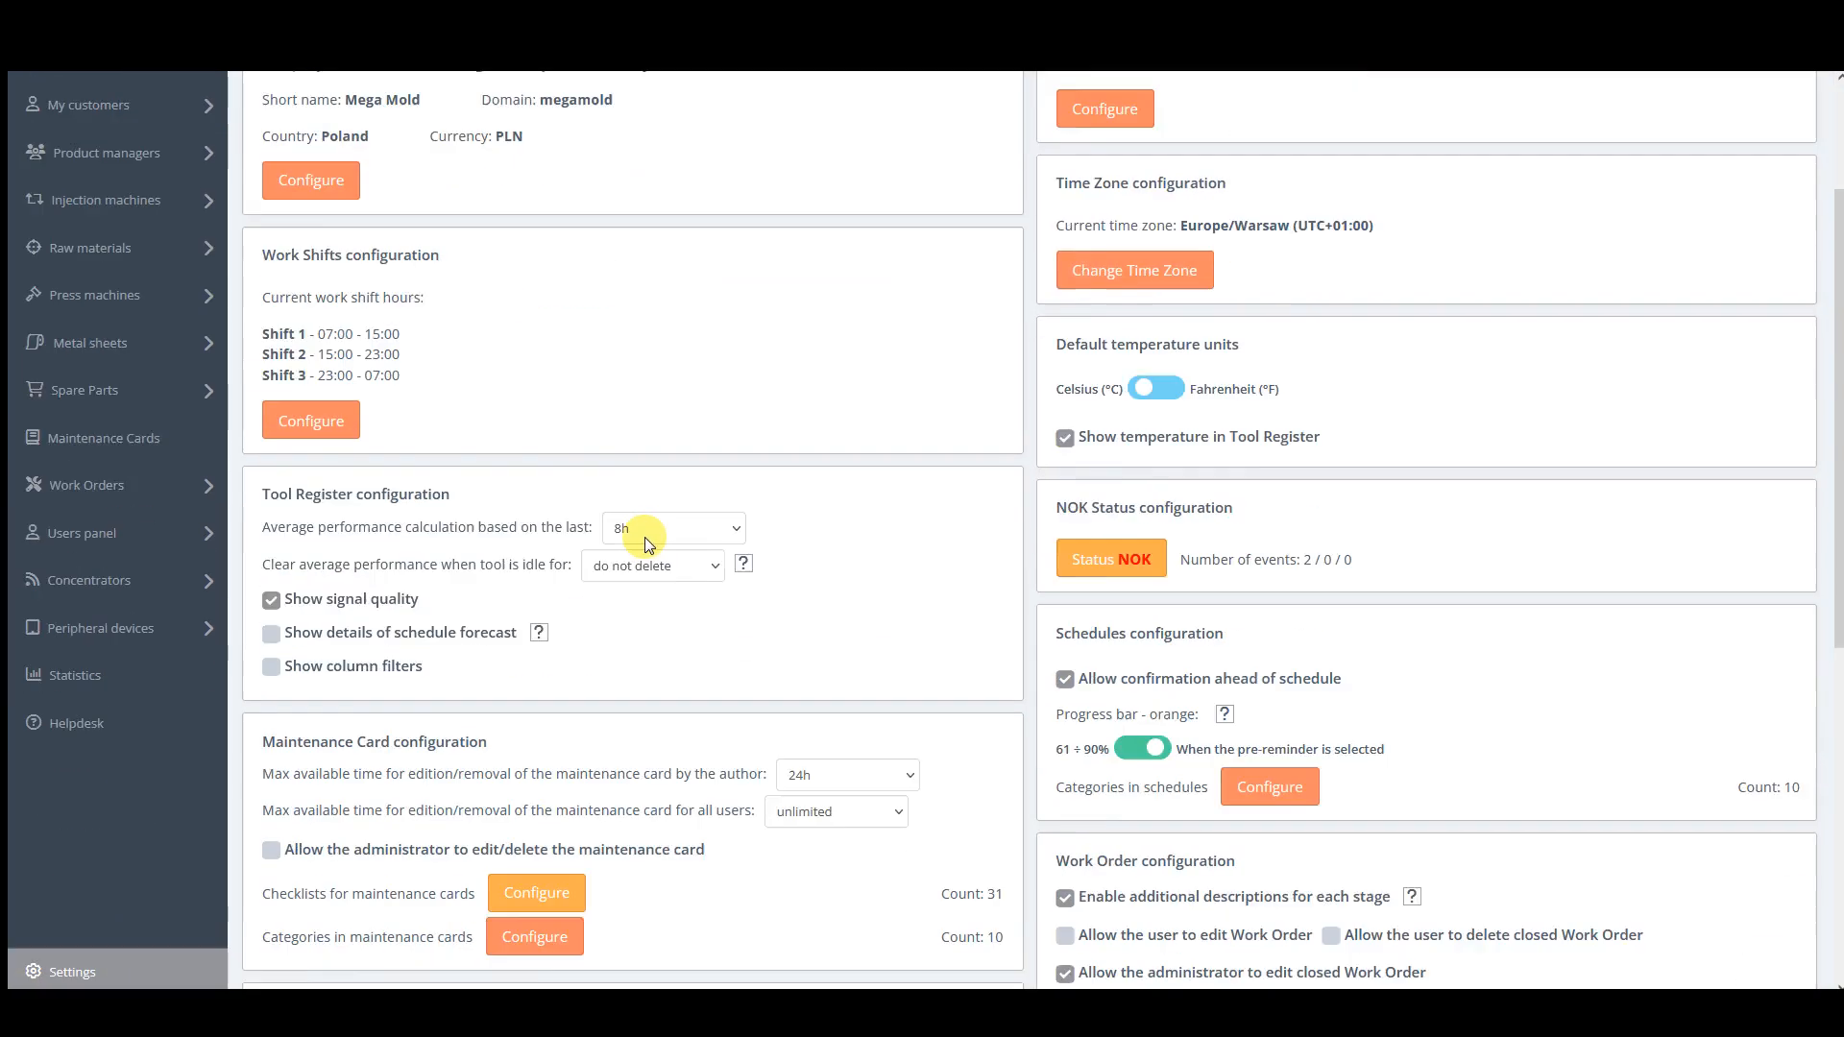
scroll(646, 542, "down", 2)
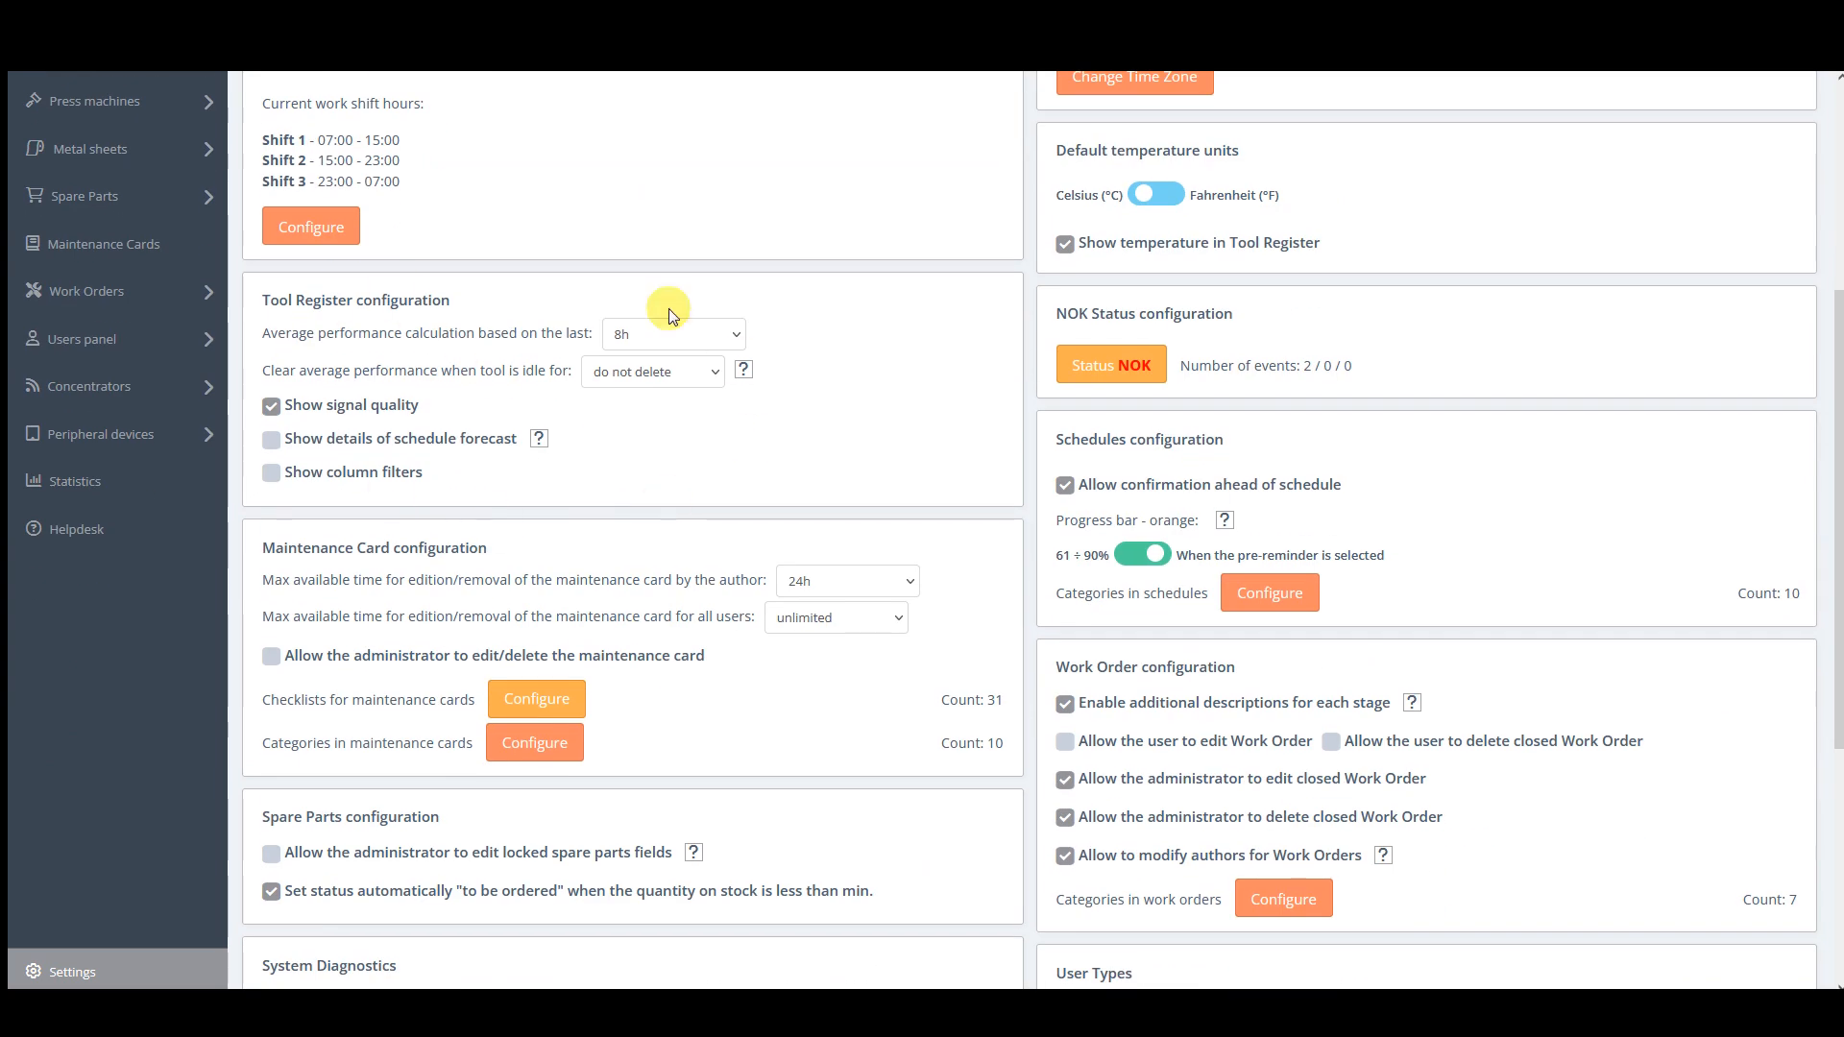
left_click(735, 334)
left_click(735, 333)
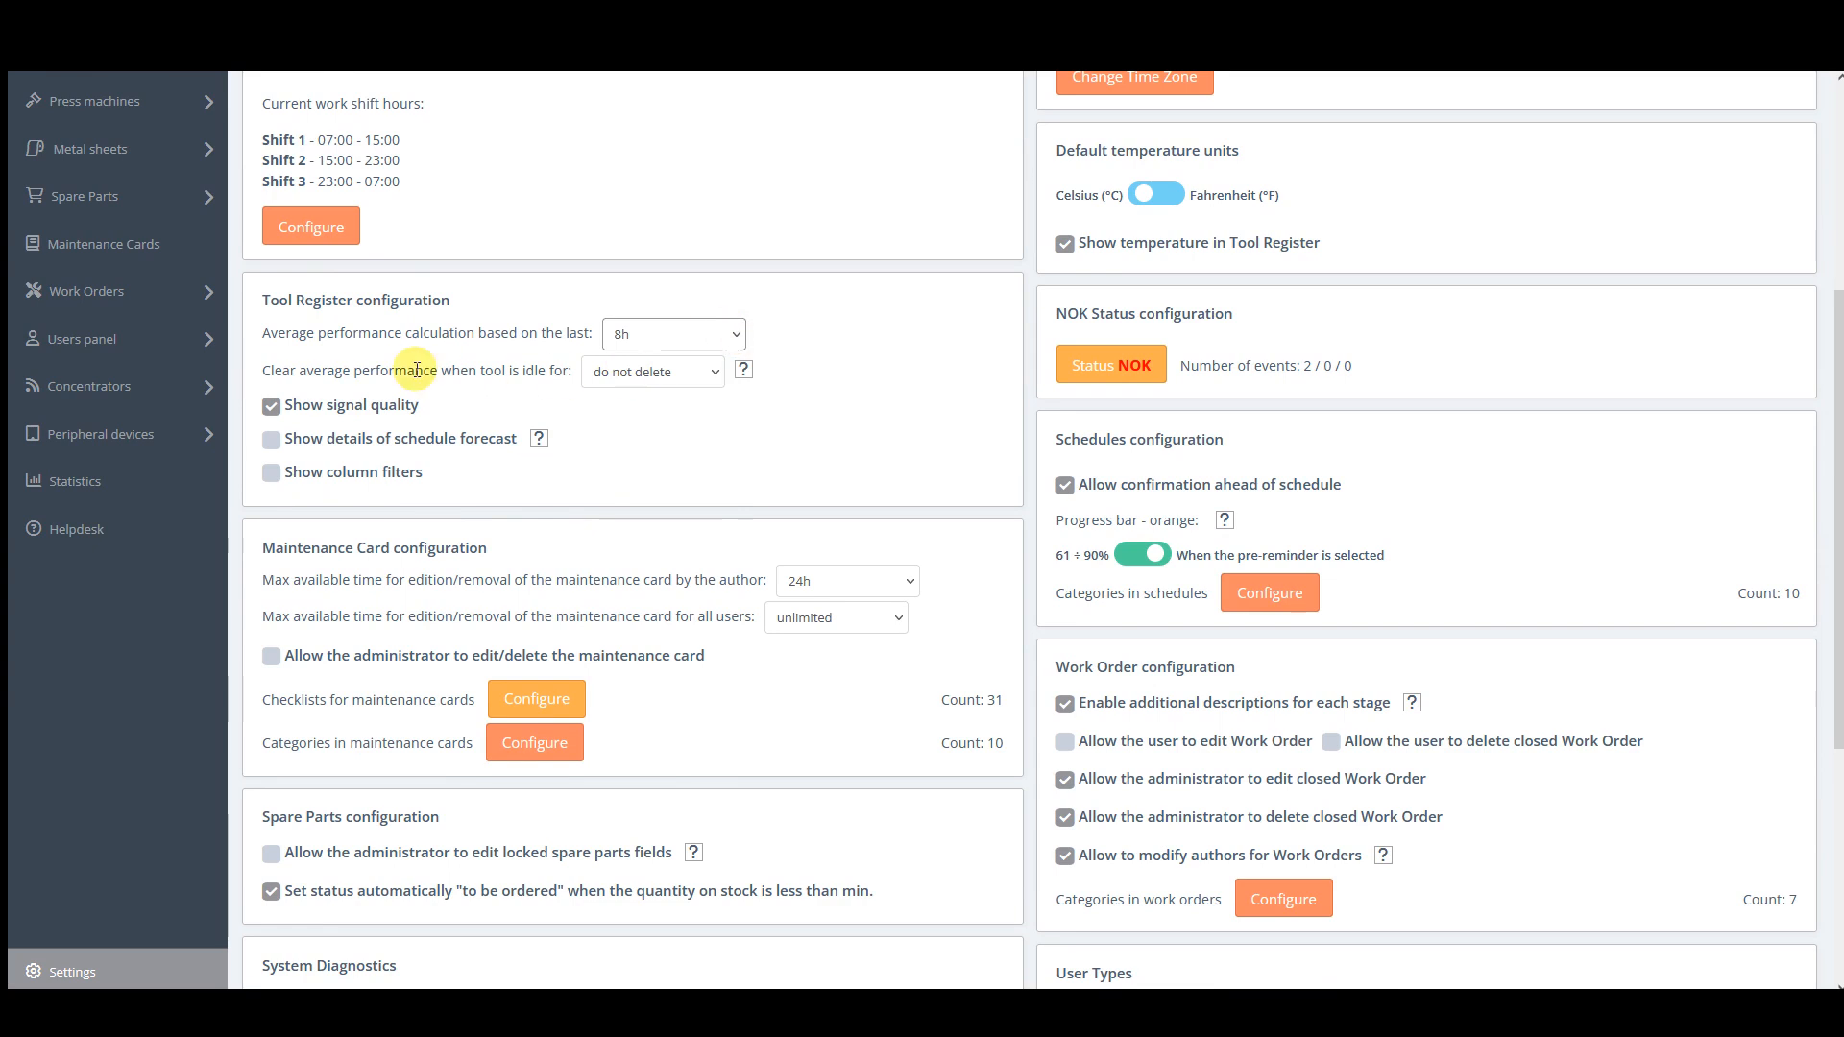
left_click(708, 379)
left_click(713, 376)
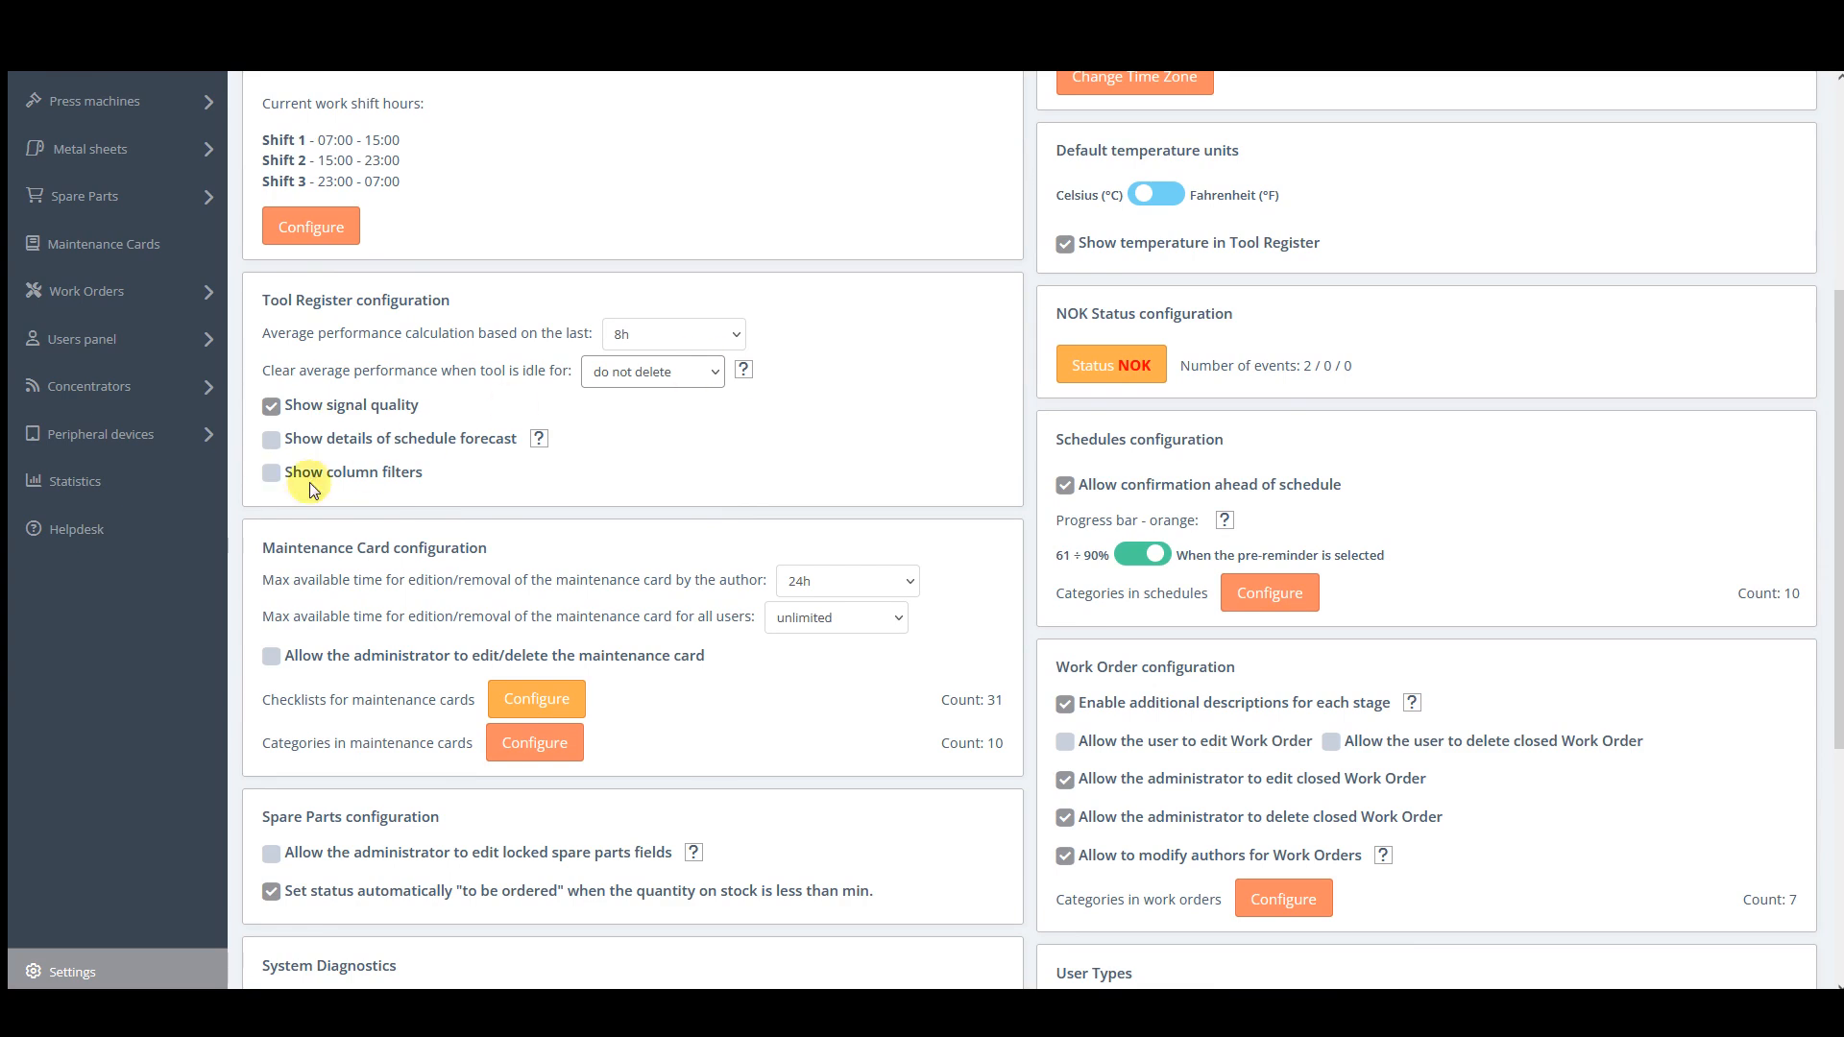
Step: Enable column filters for the Tool Register in the system settings and open the register
left_click(270, 474)
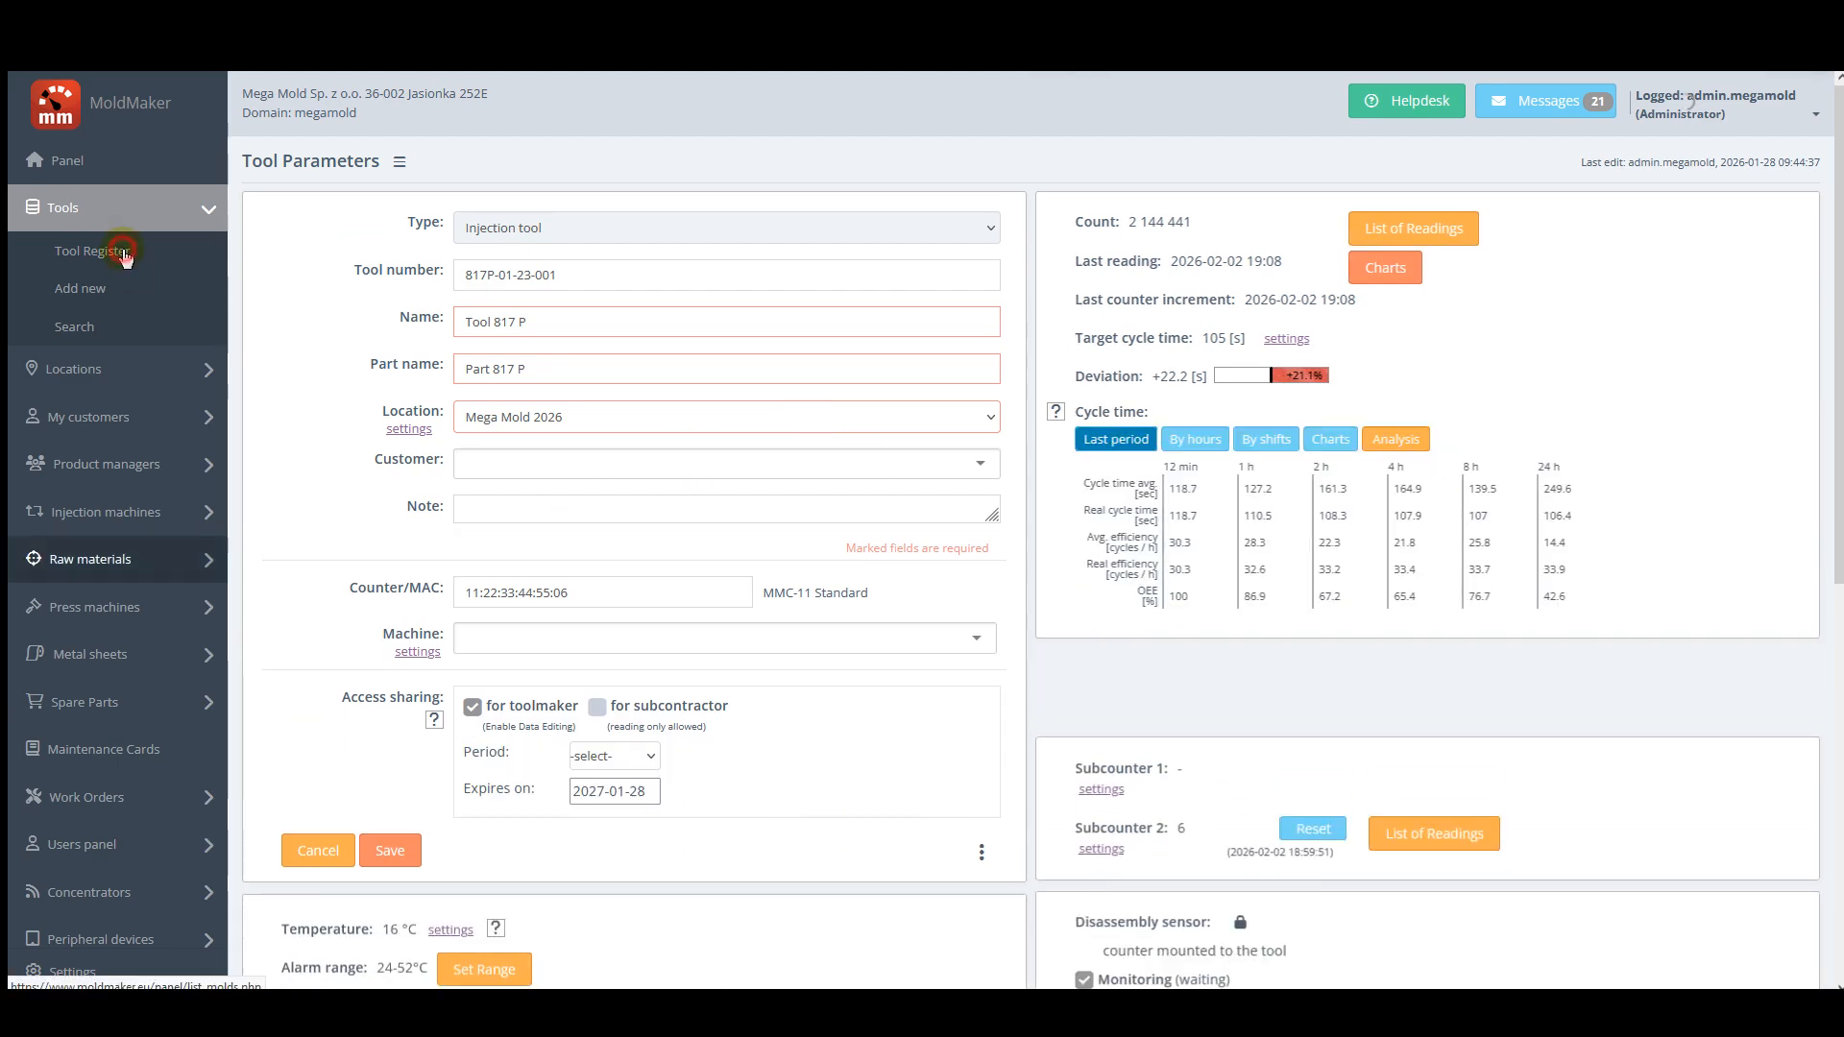
left_click(106, 251)
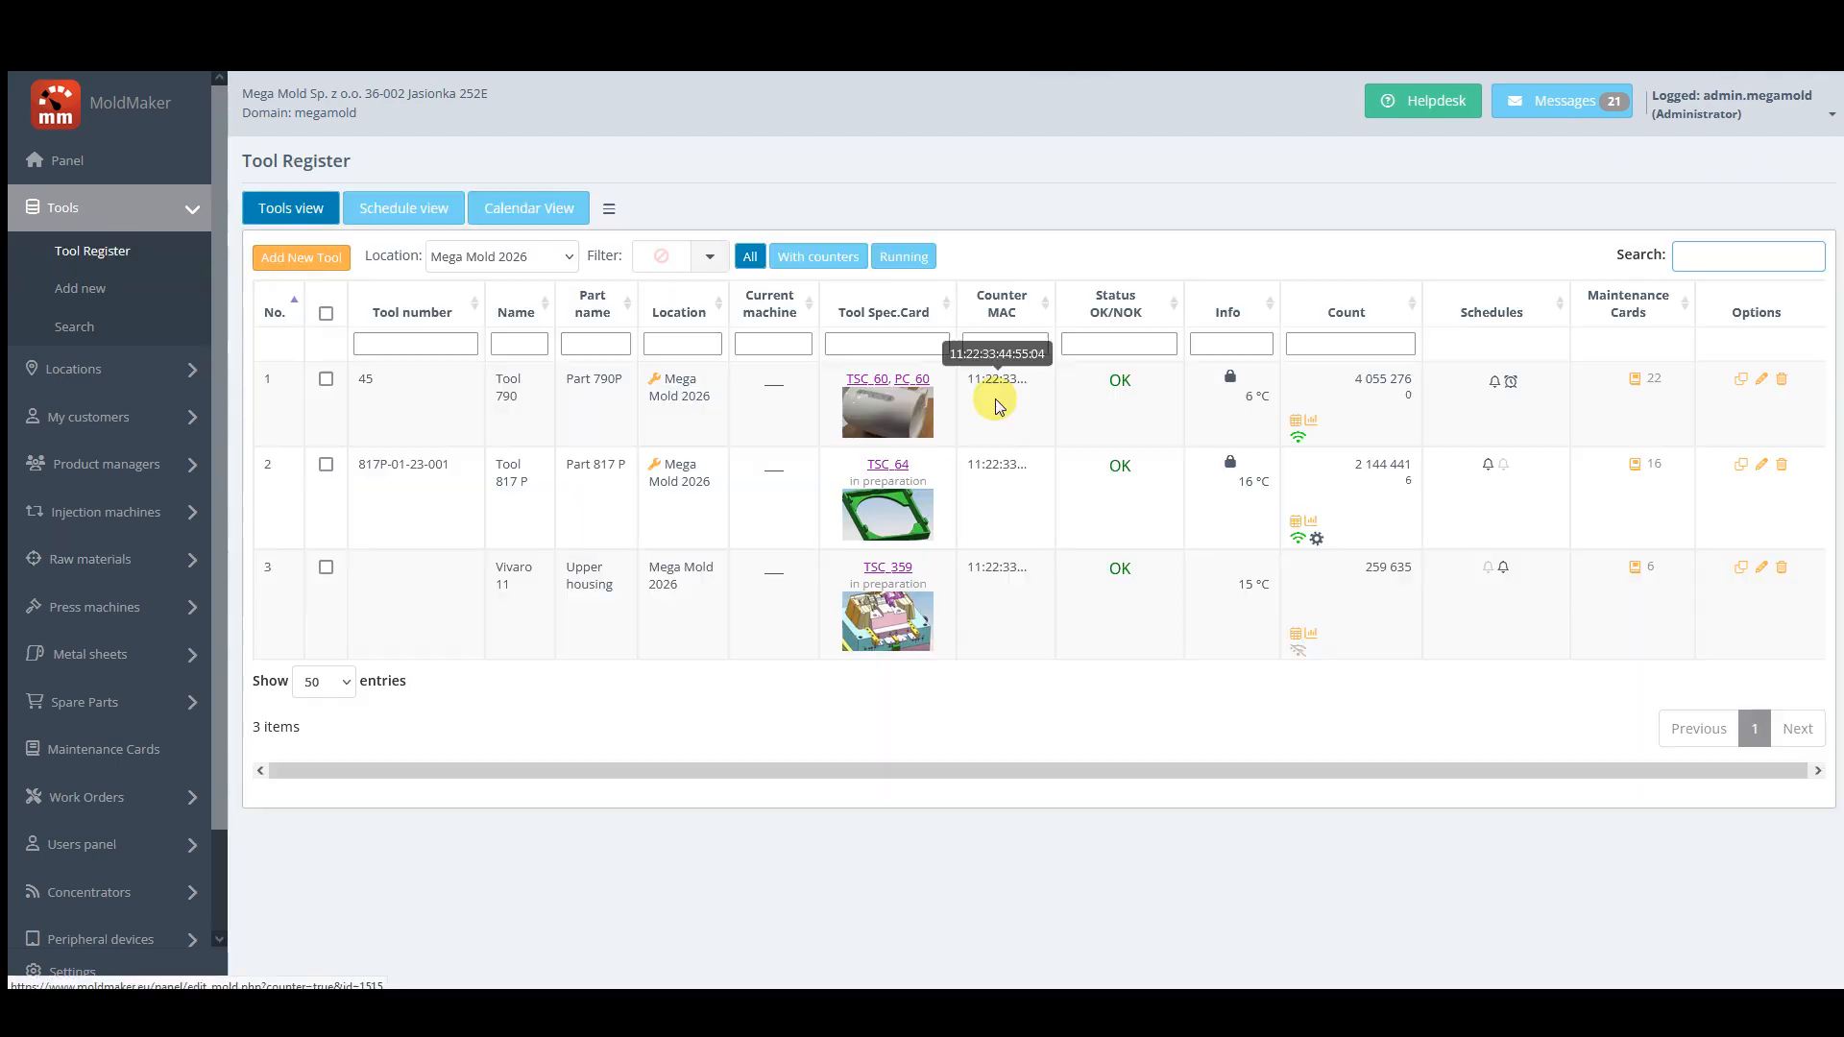